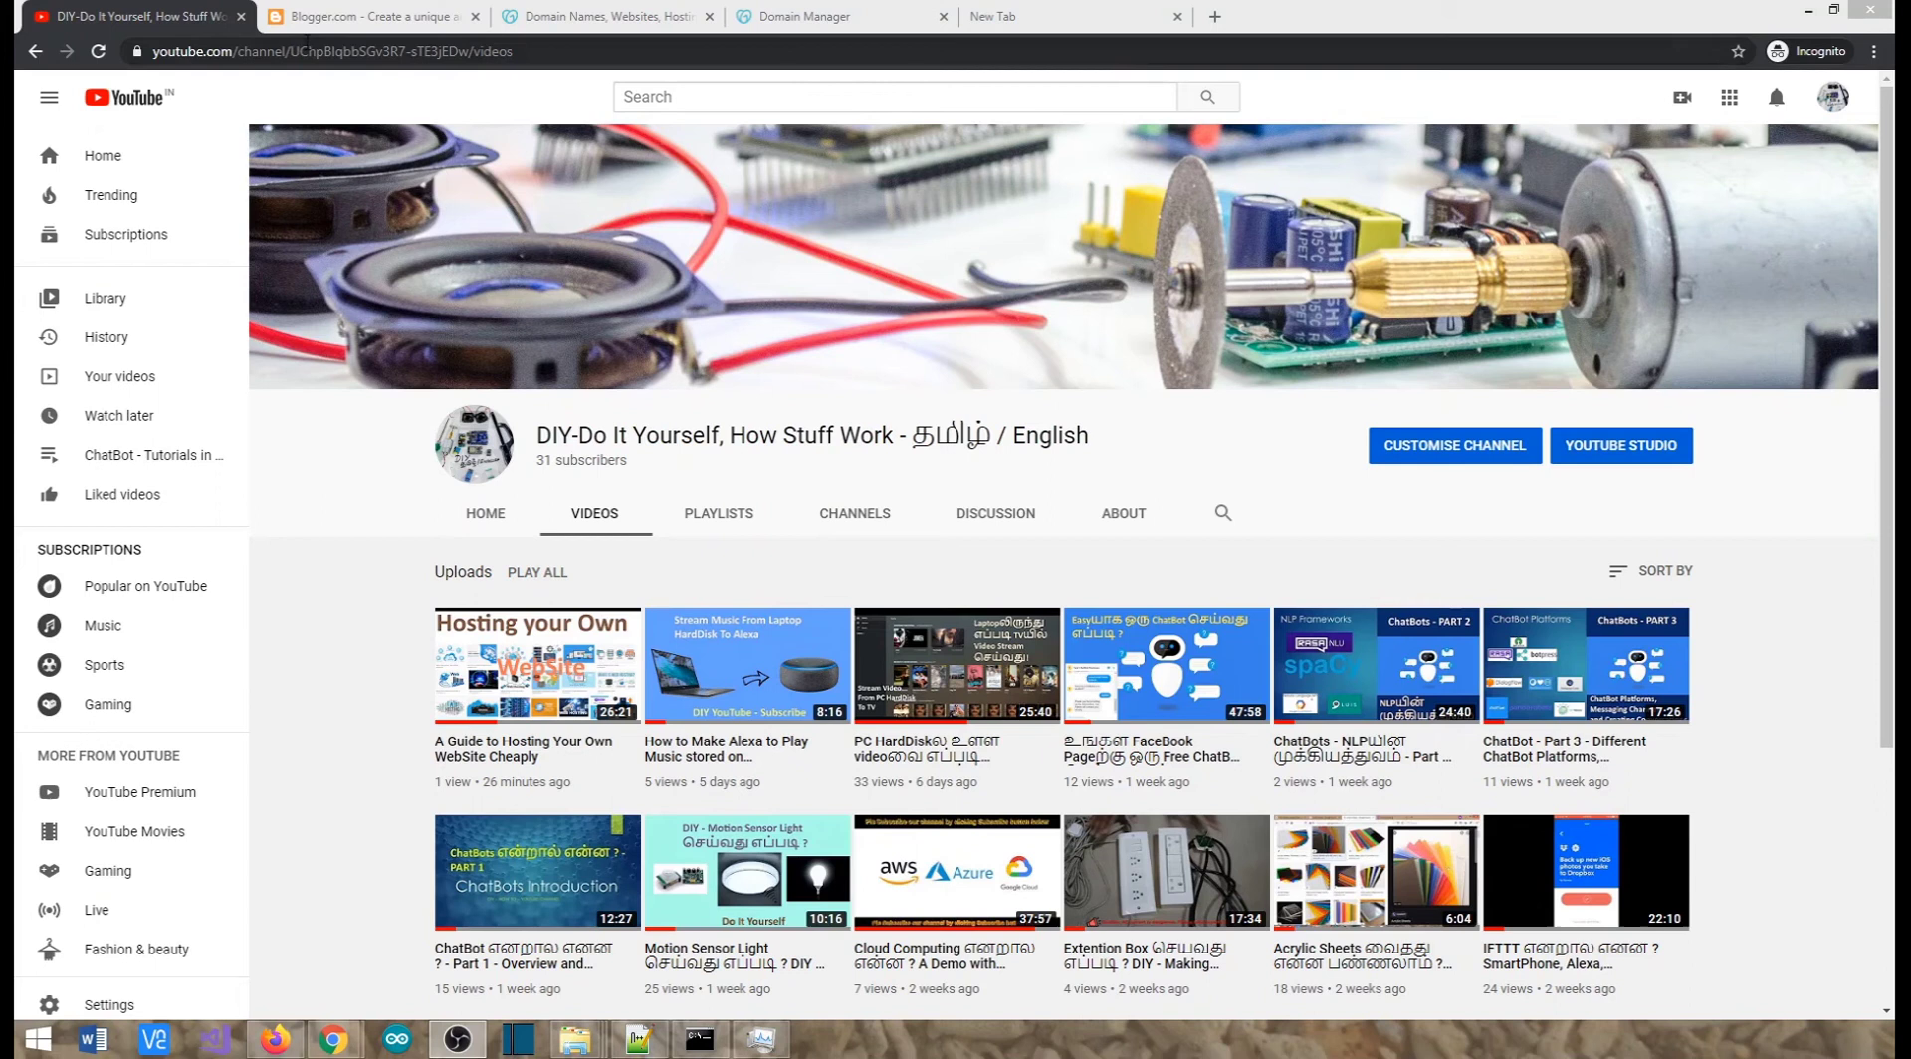
# Flip through the Blogger, GoDaddy and YouTube tabs, settling on Blogger's 'Publish your passions' page
pyautogui.click(336, 20)
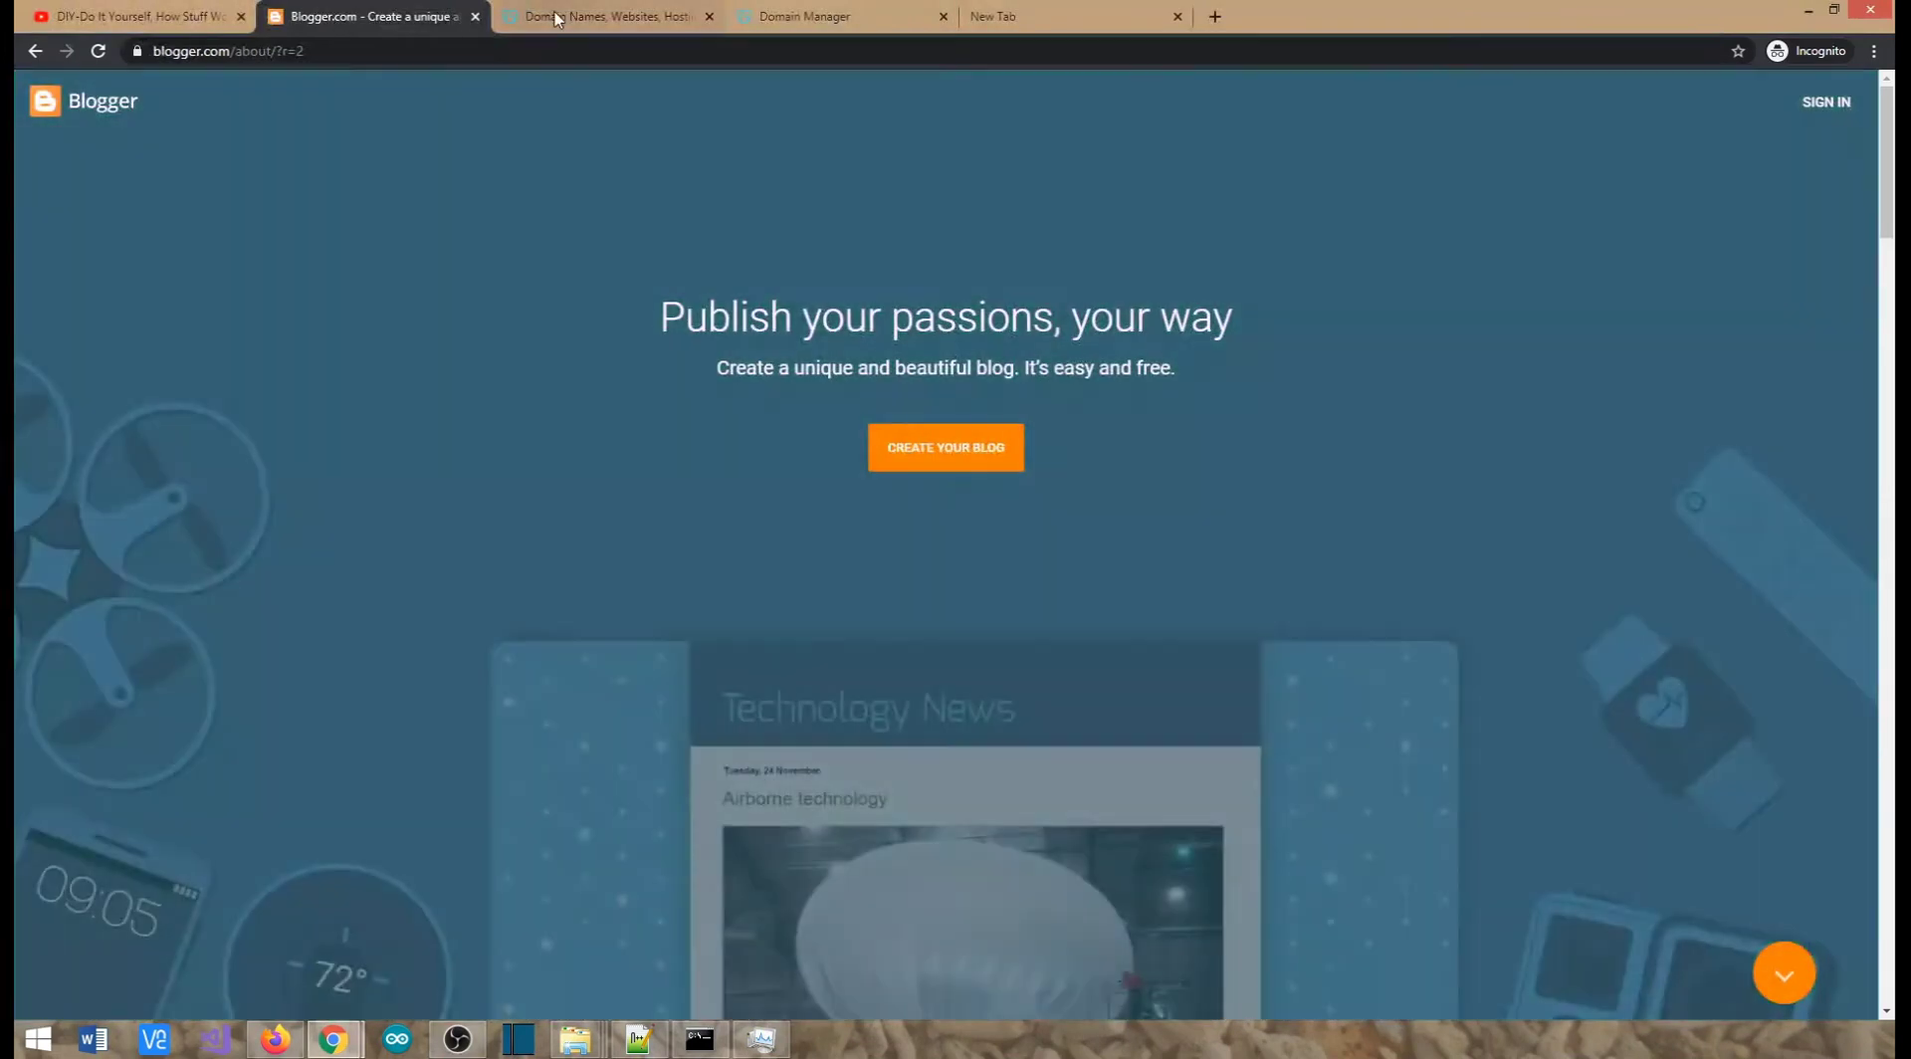
pyautogui.click(555, 17)
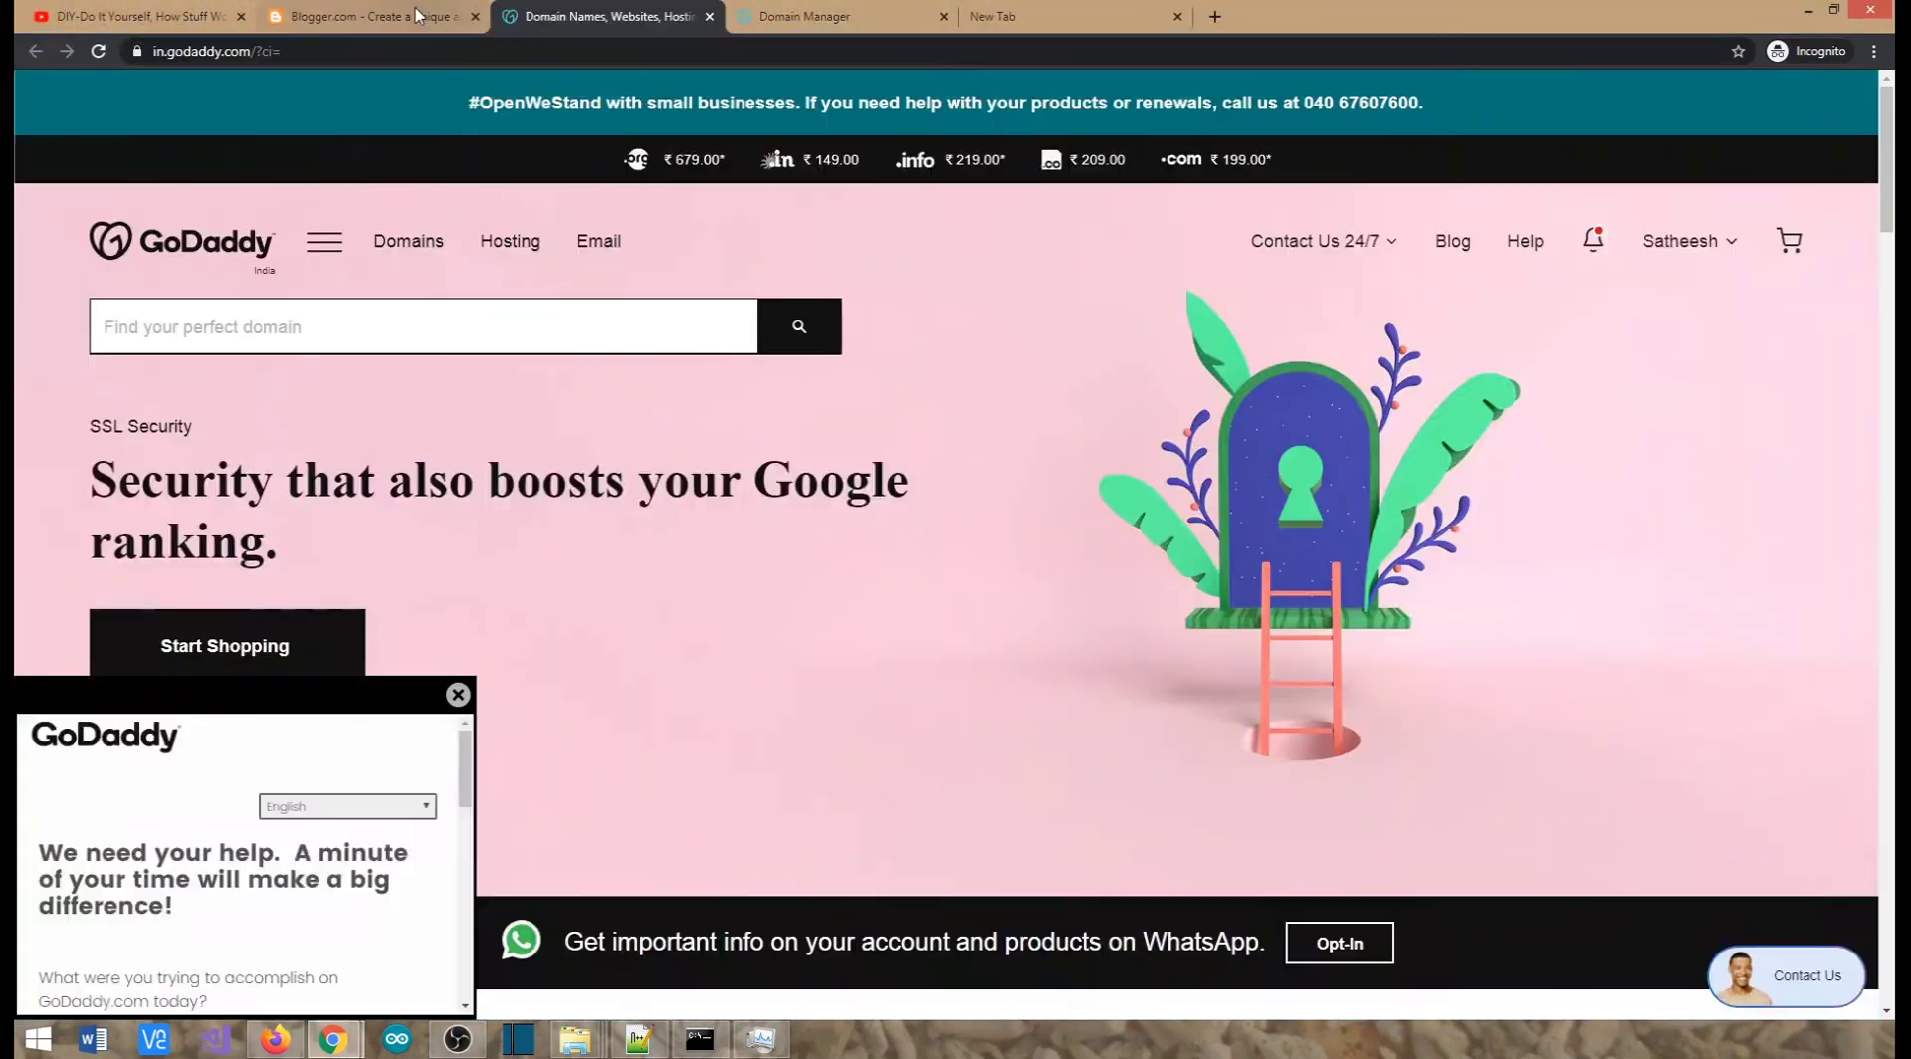
pyautogui.click(414, 15)
pyautogui.click(189, 14)
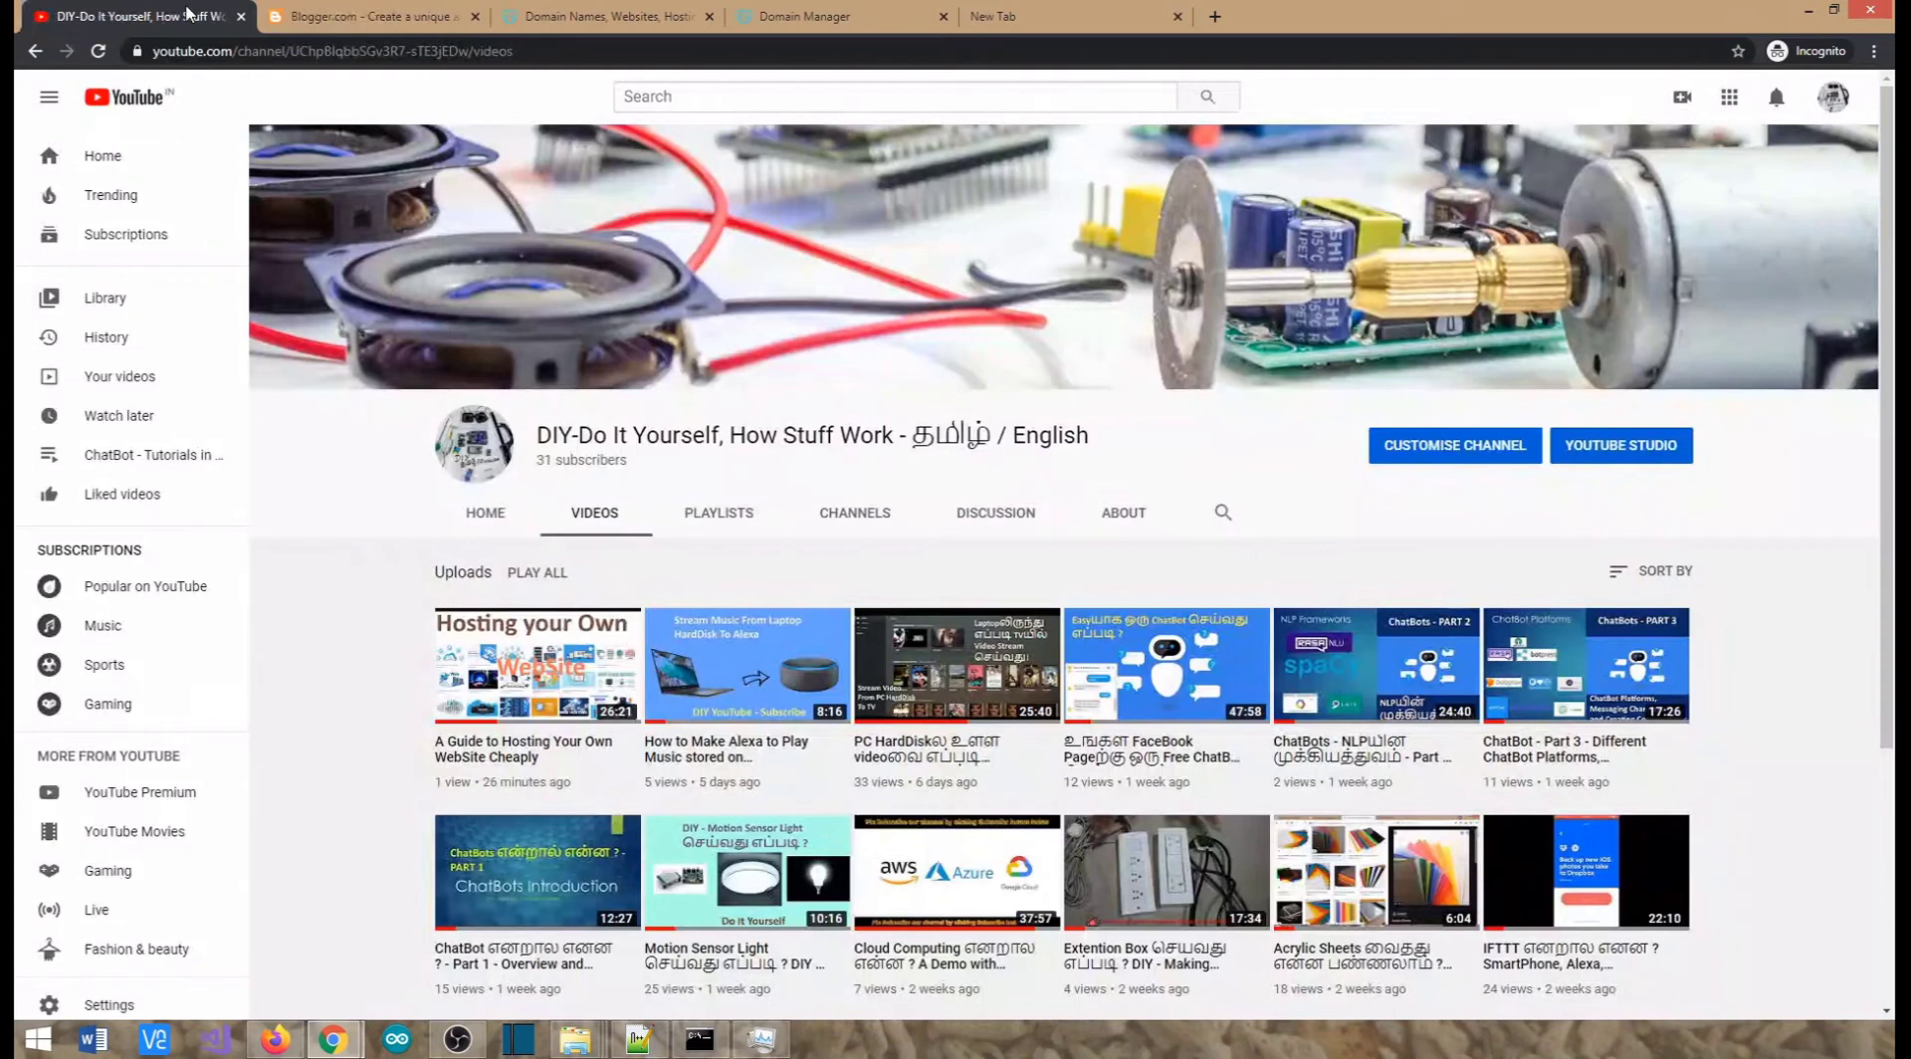
pyautogui.click(315, 14)
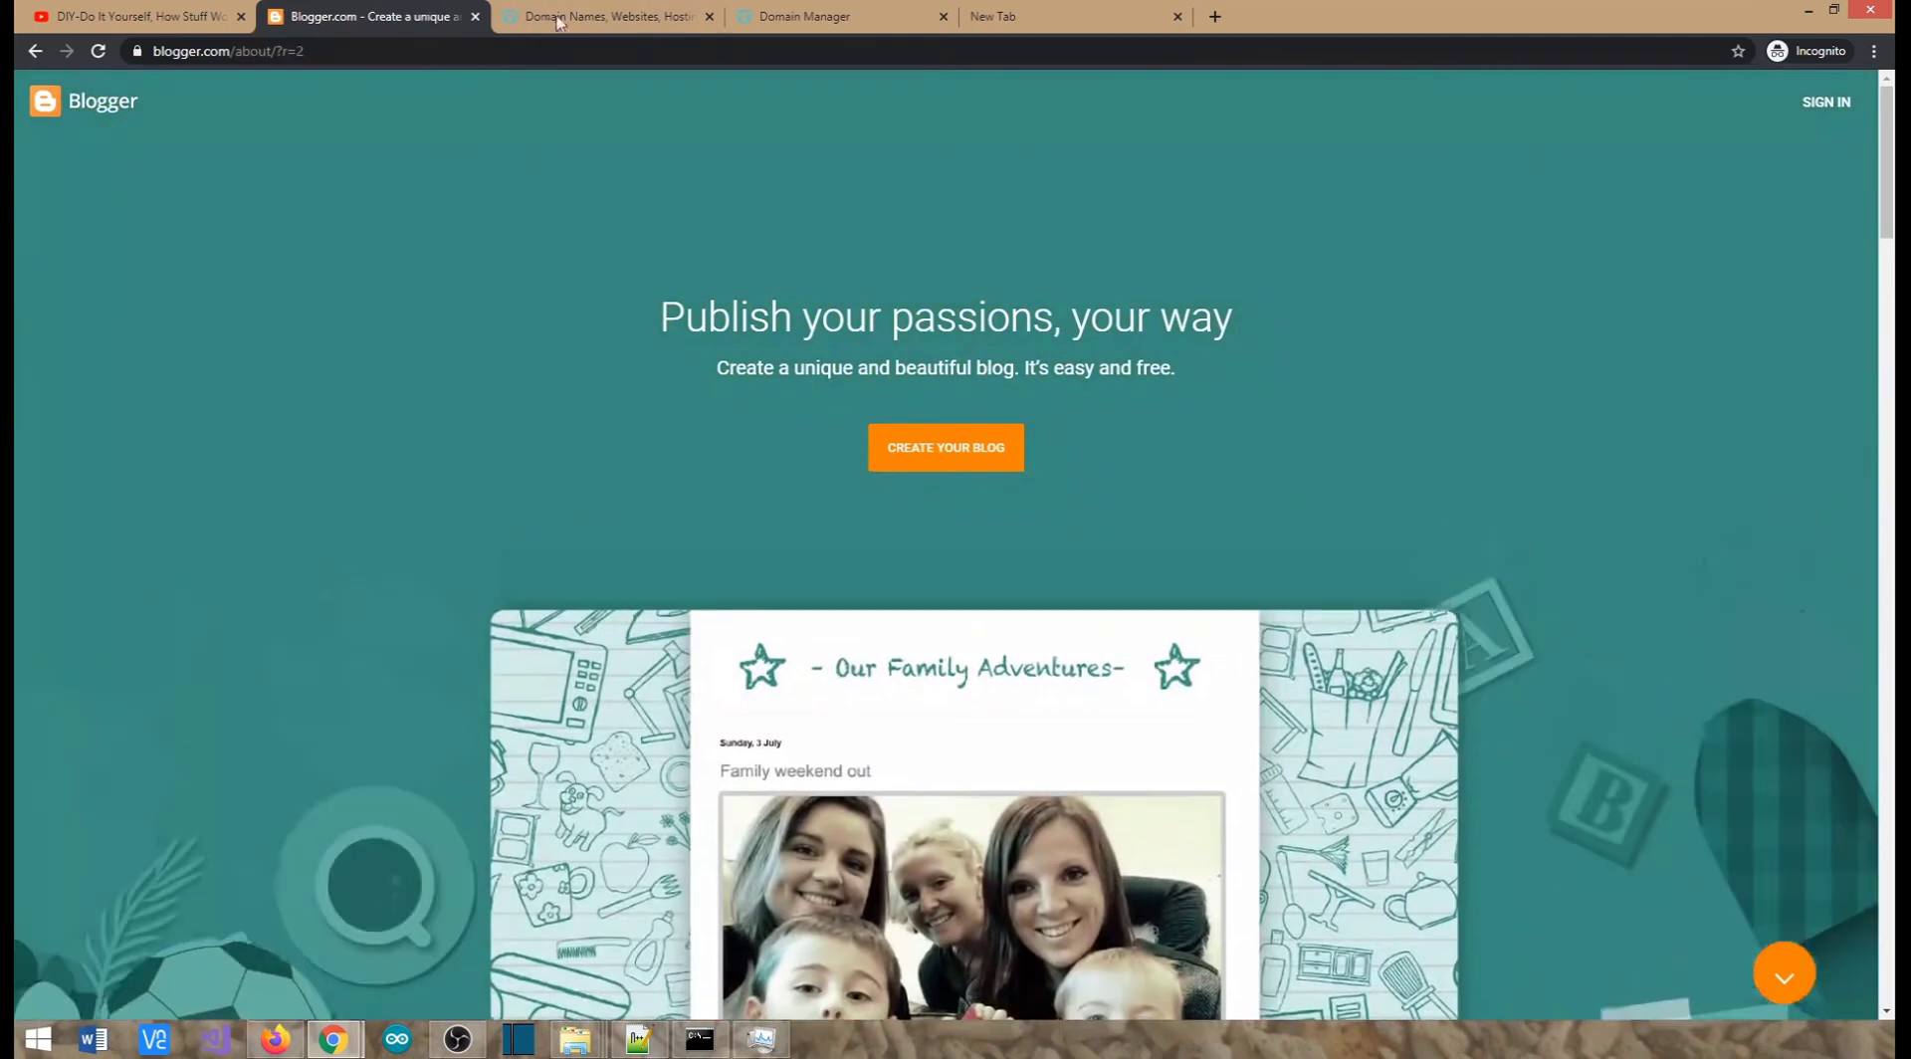
# Alternate between Blogger and GoDaddy, focusing the empty domain search, and finish on GoDaddy's India homepage
pyautogui.click(558, 22)
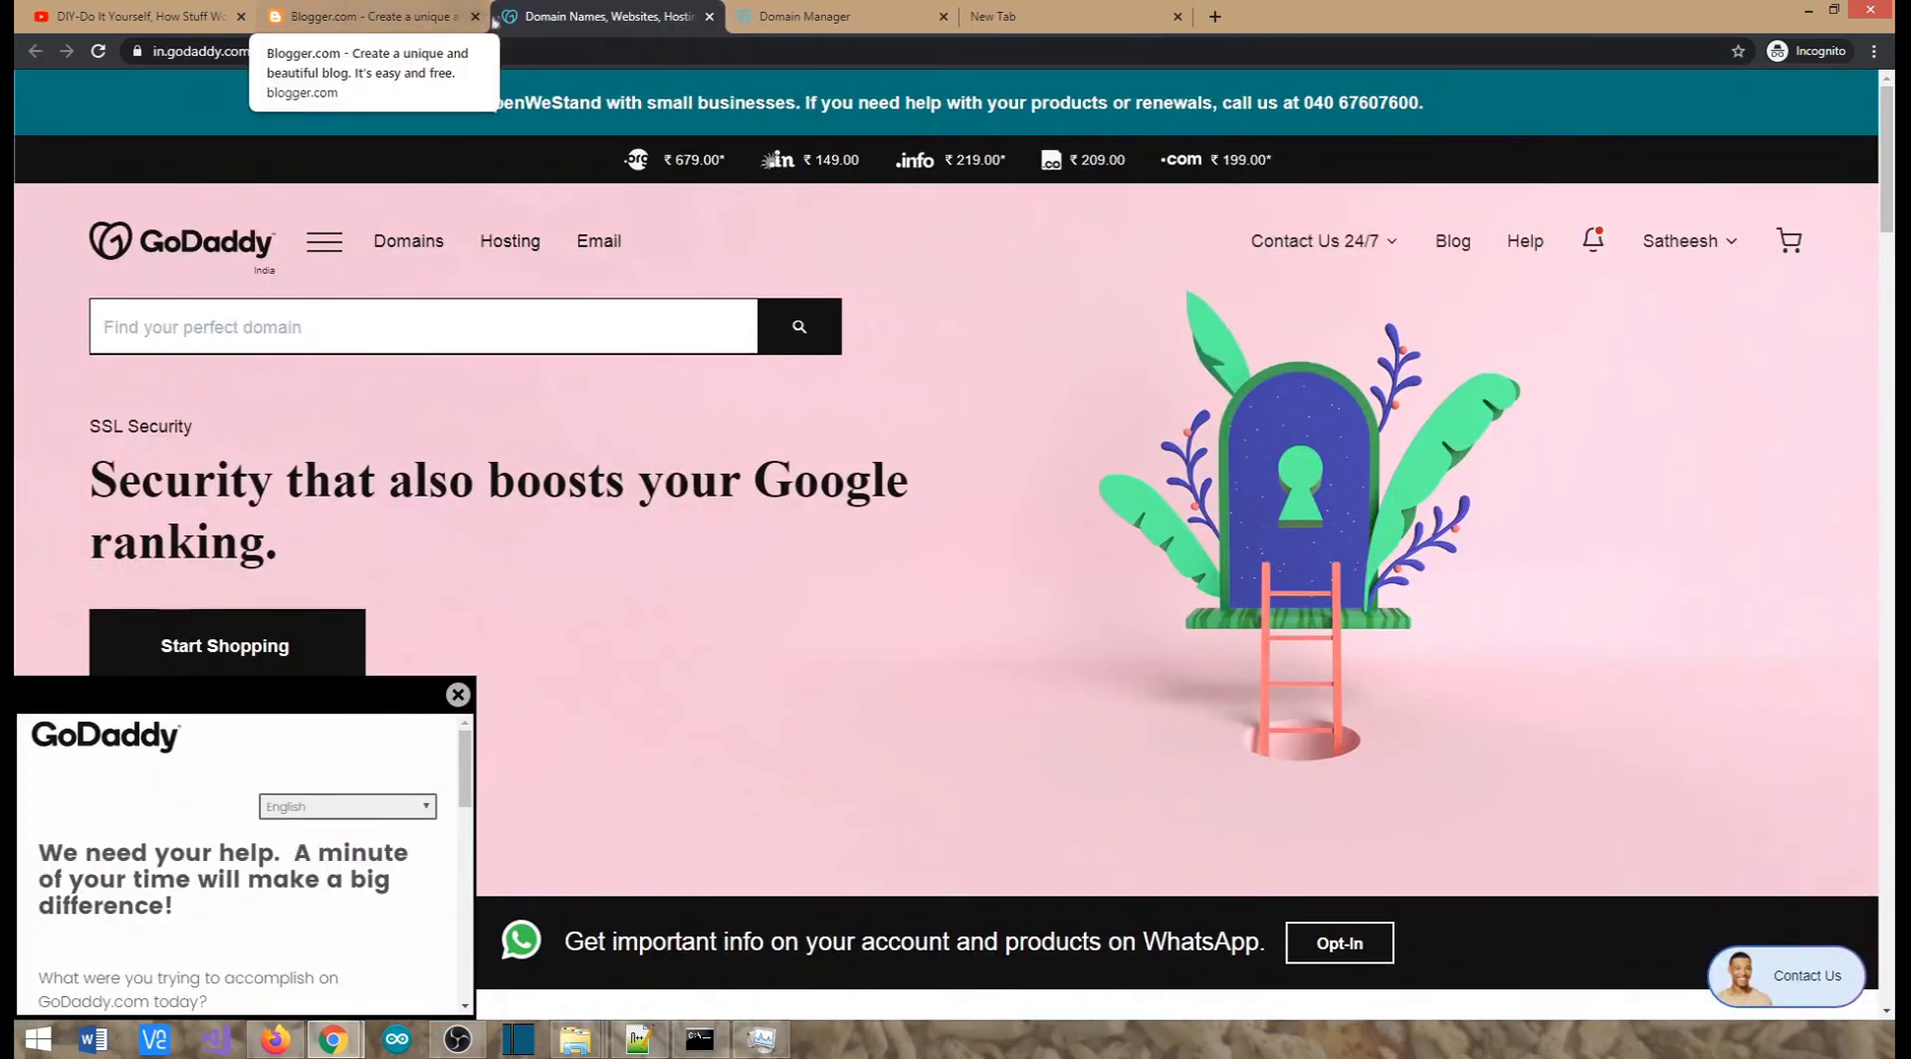
pyautogui.click(422, 329)
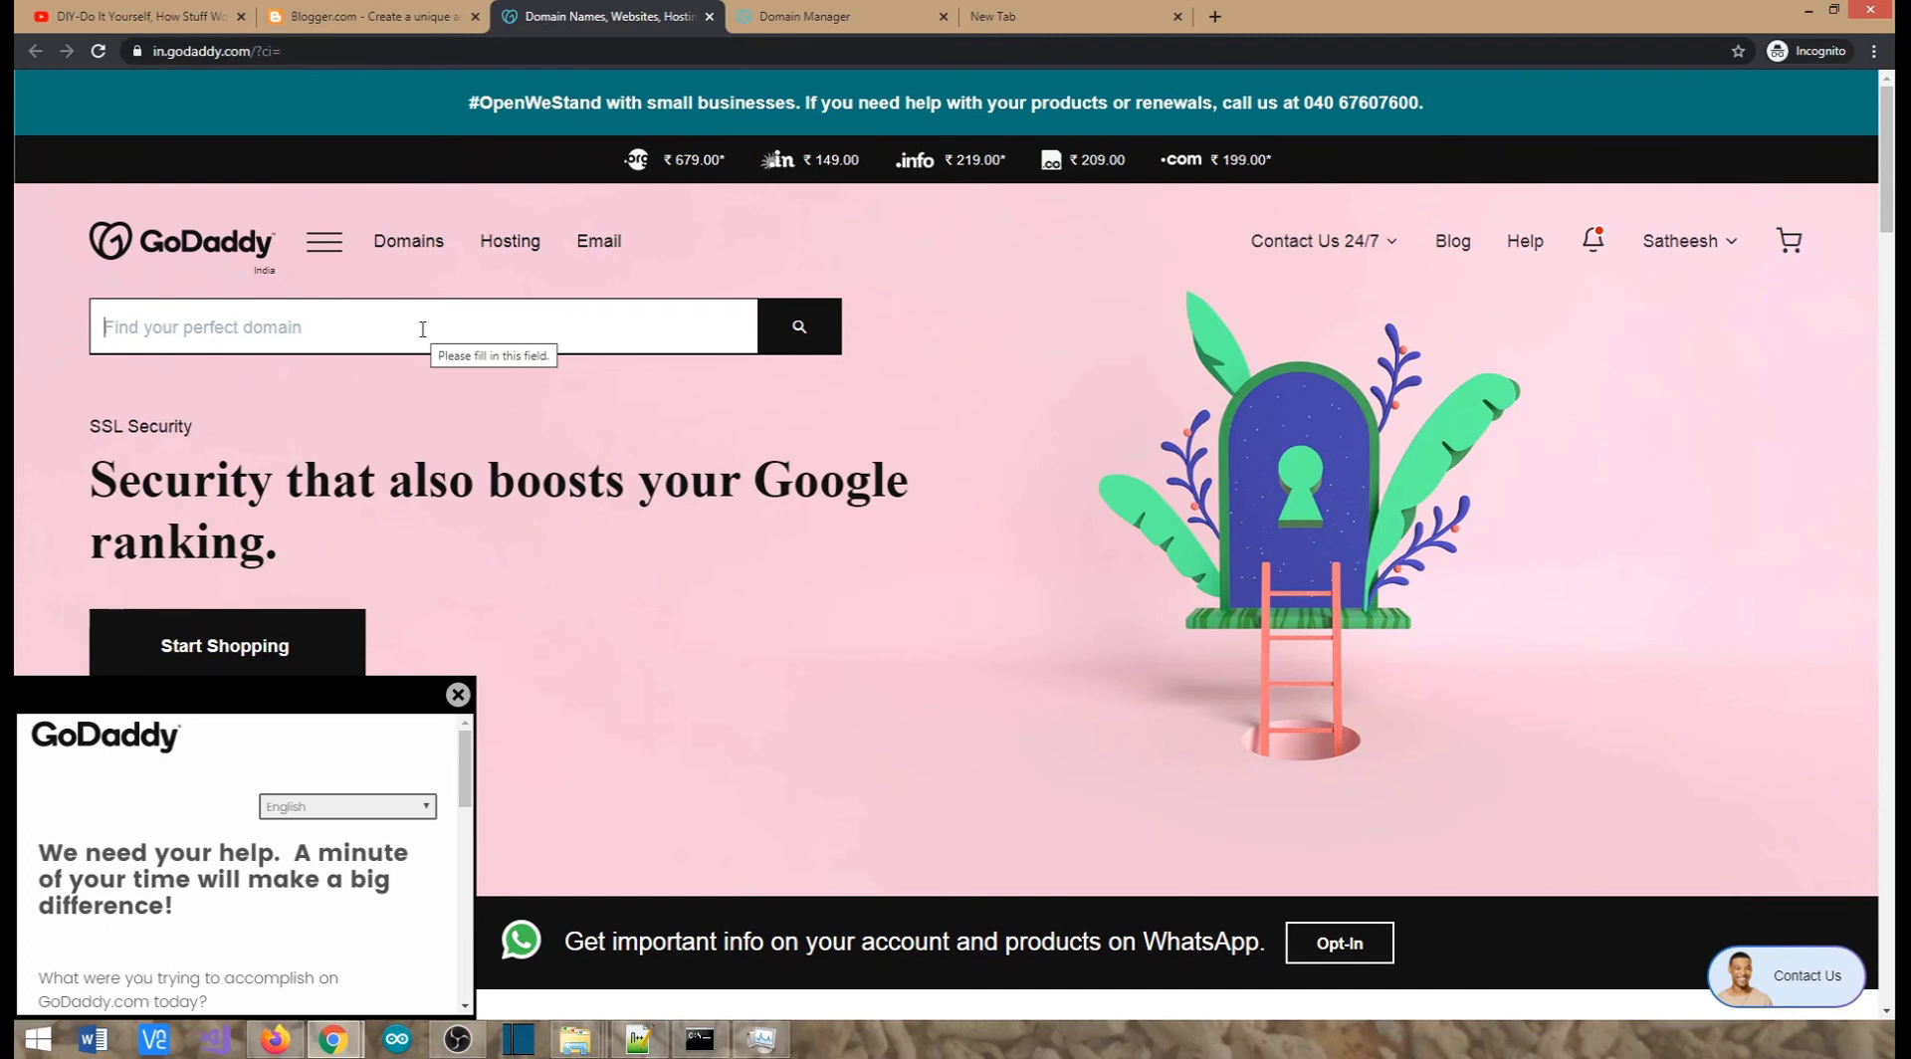
pyautogui.click(385, 18)
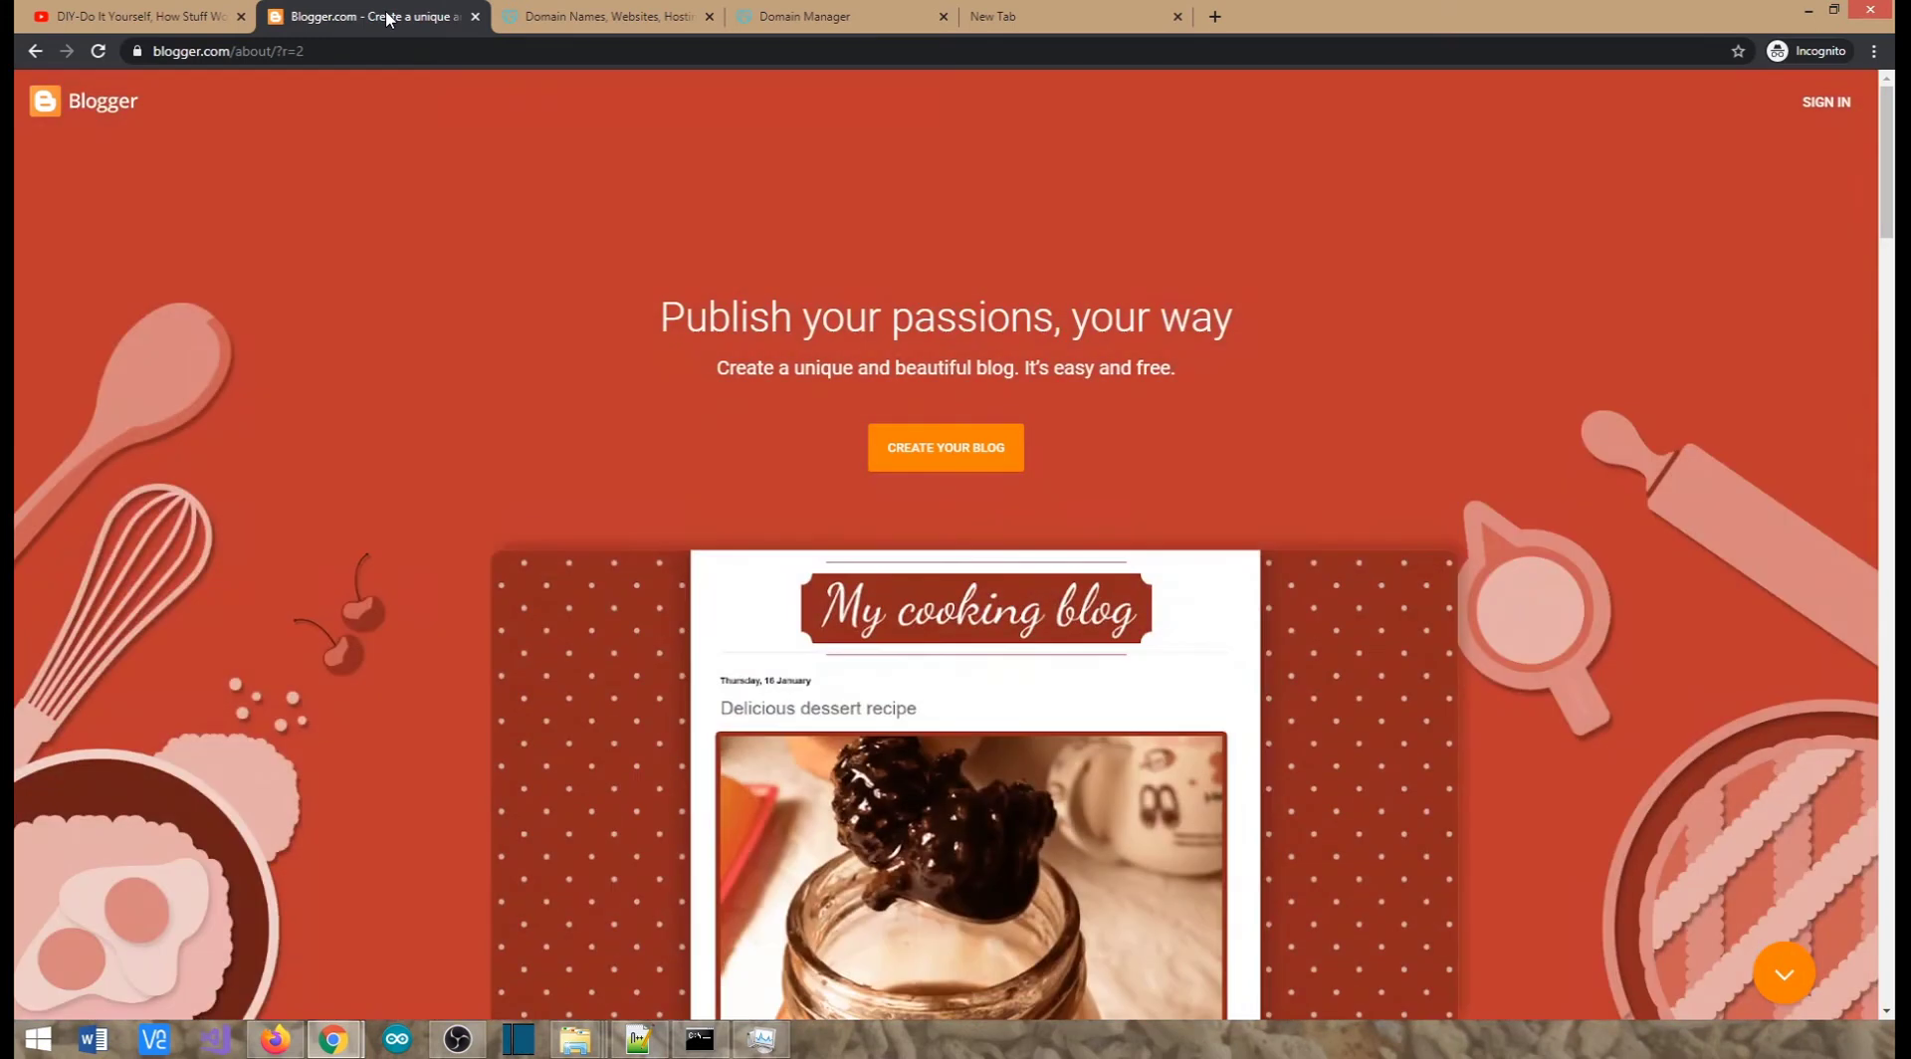
pyautogui.click(625, 17)
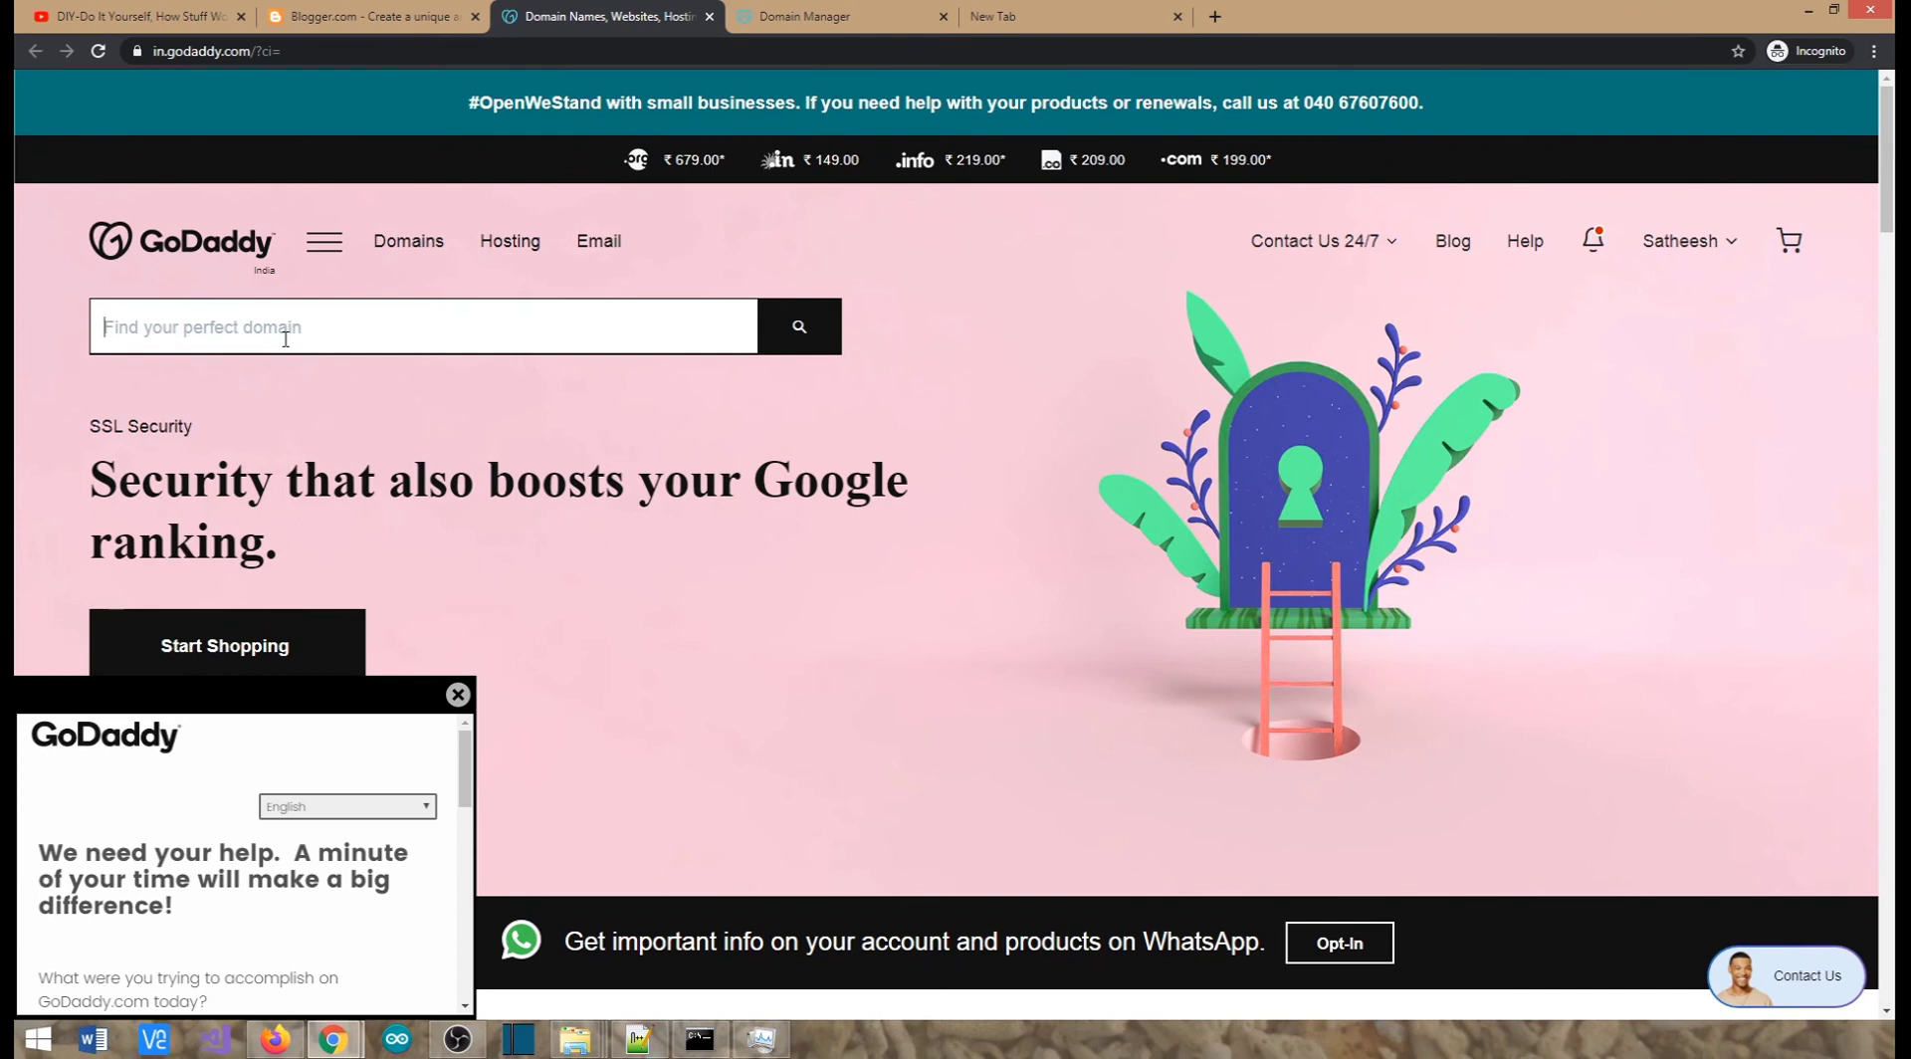
pyautogui.click(363, 22)
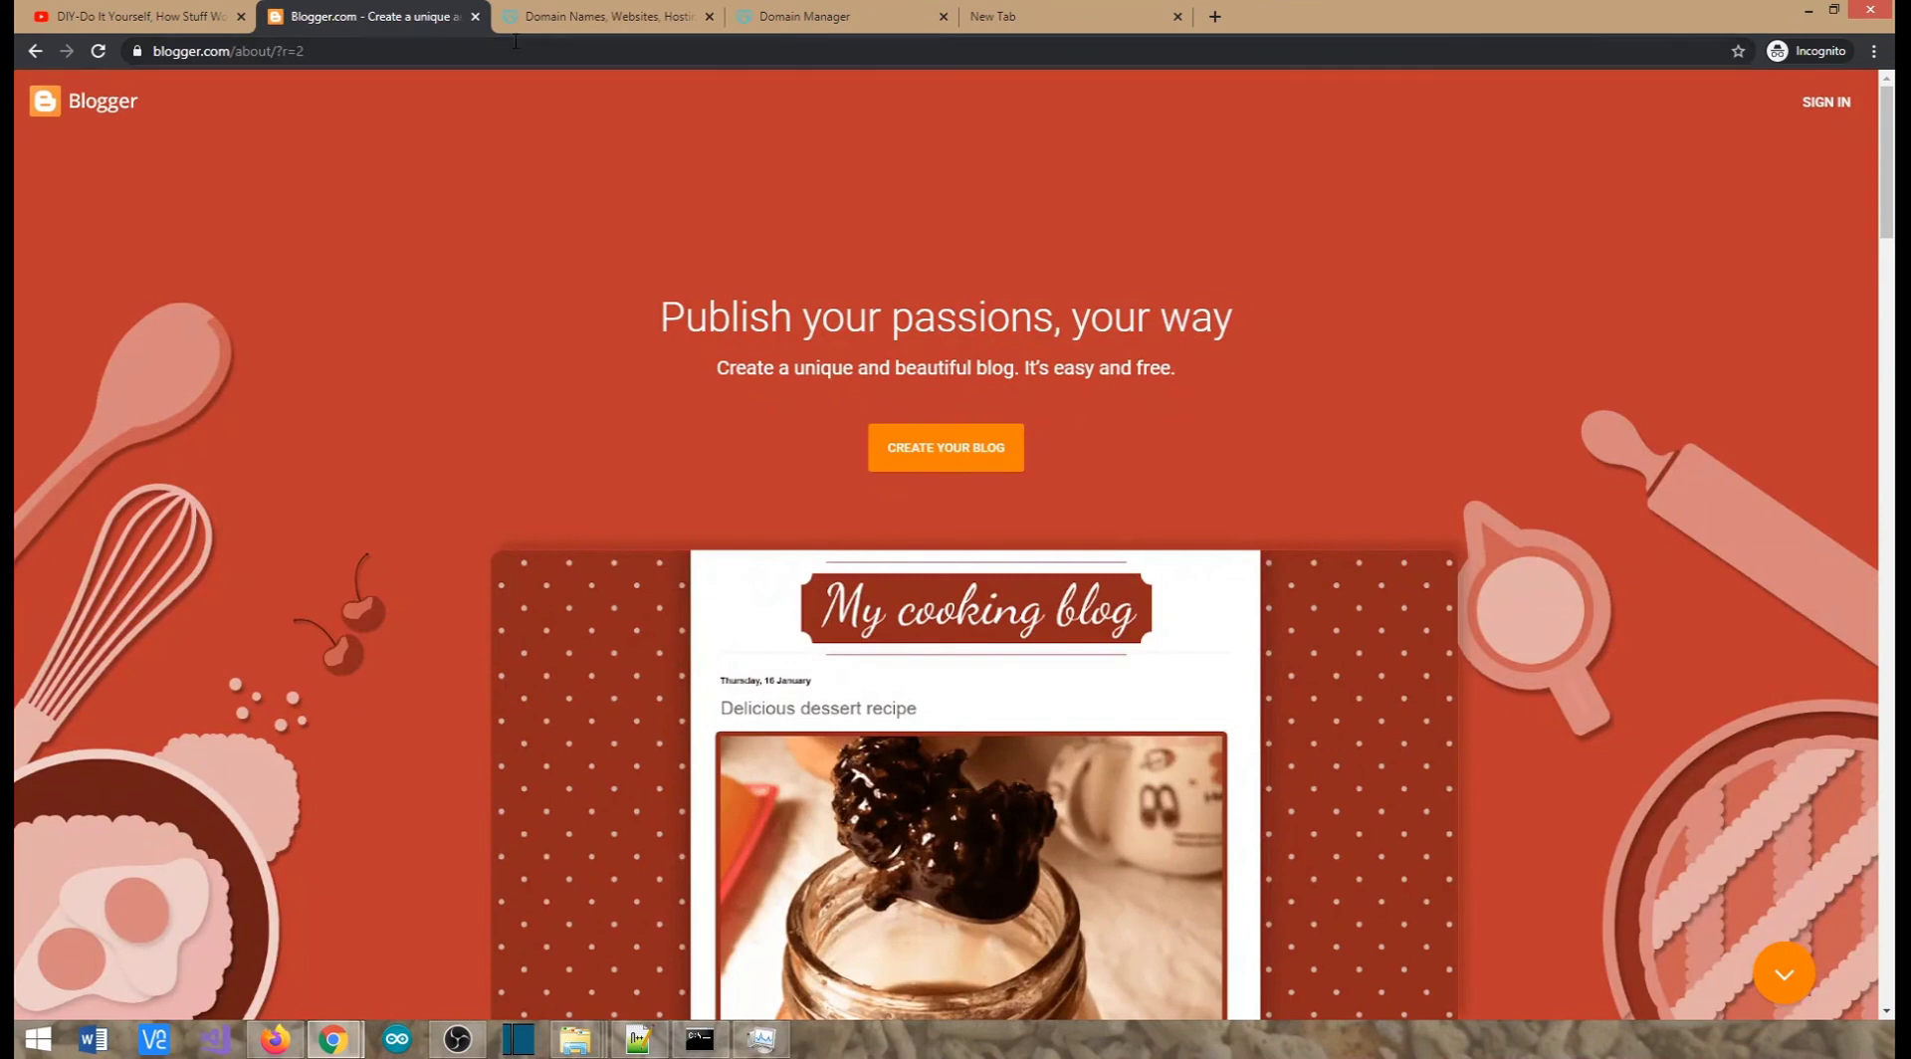
pyautogui.click(563, 22)
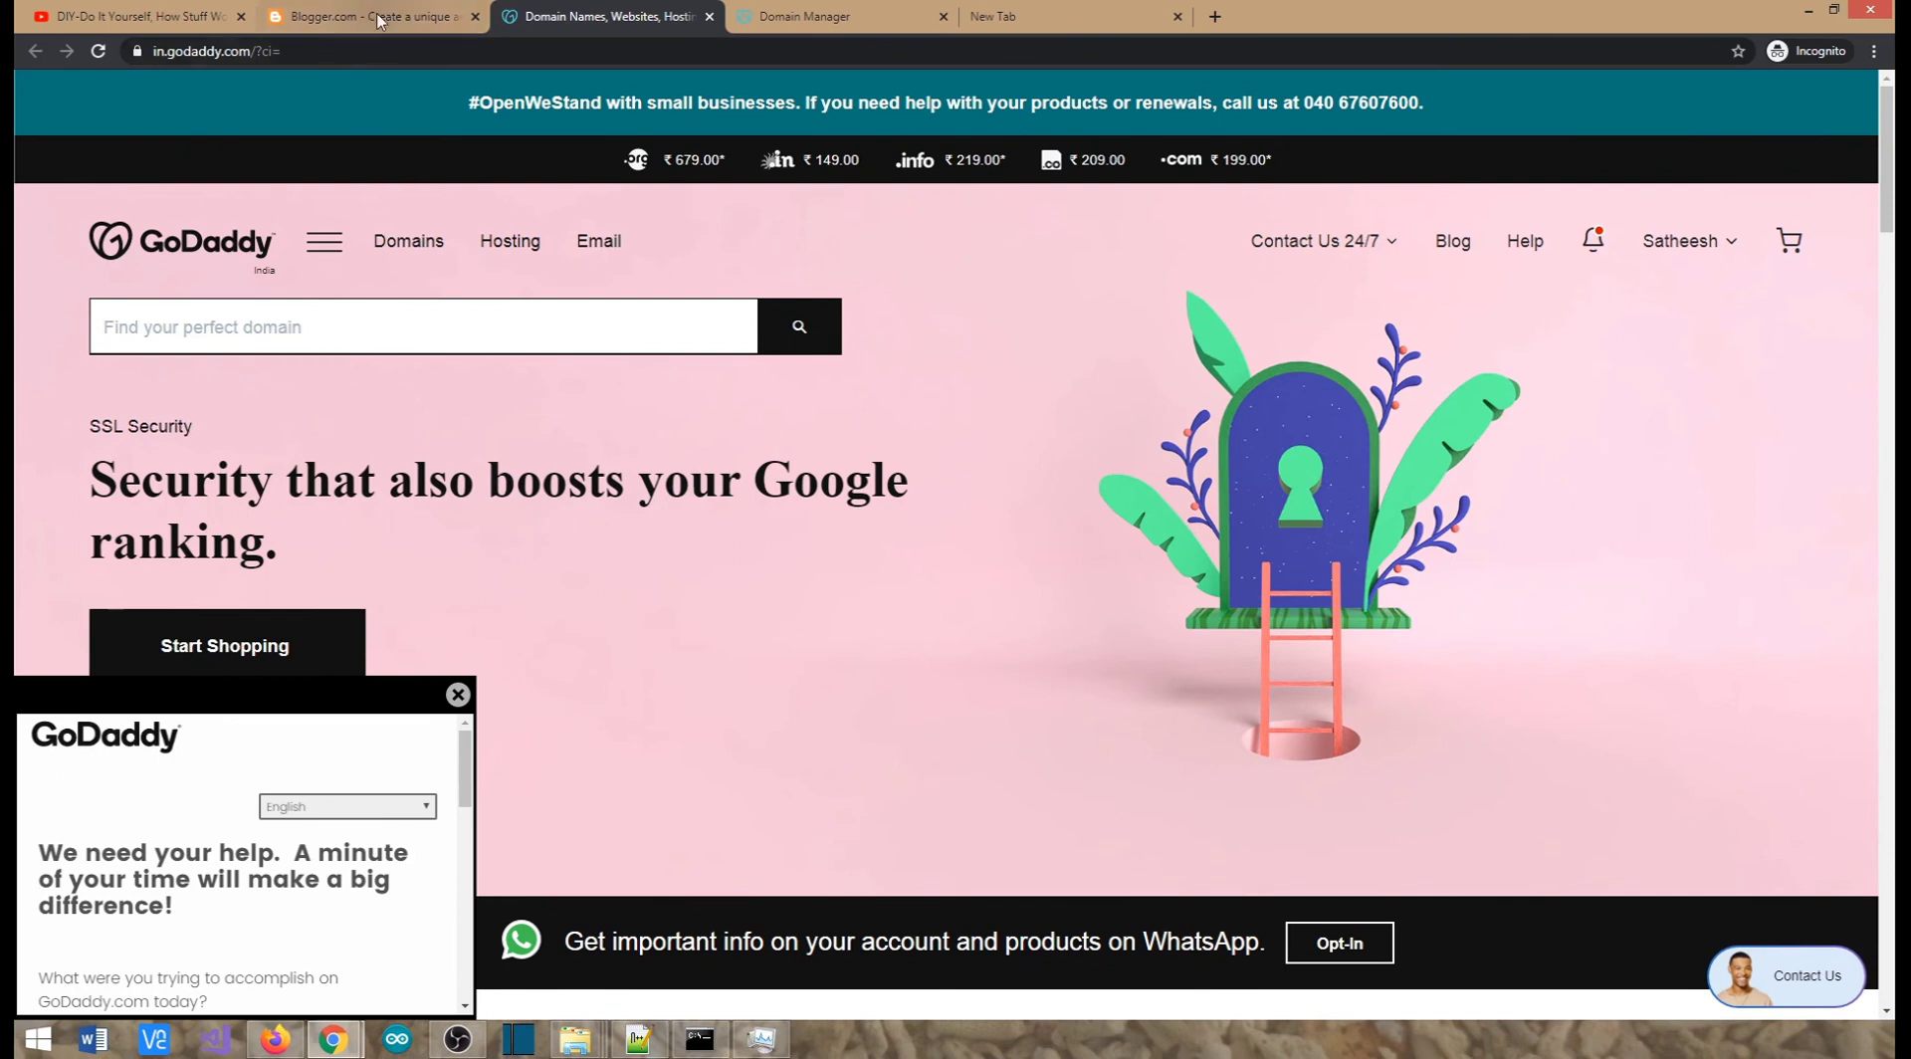
# Select the GoDaddy page's web address, then flip tabs and settle on Blogger's landing page
pyautogui.click(382, 17)
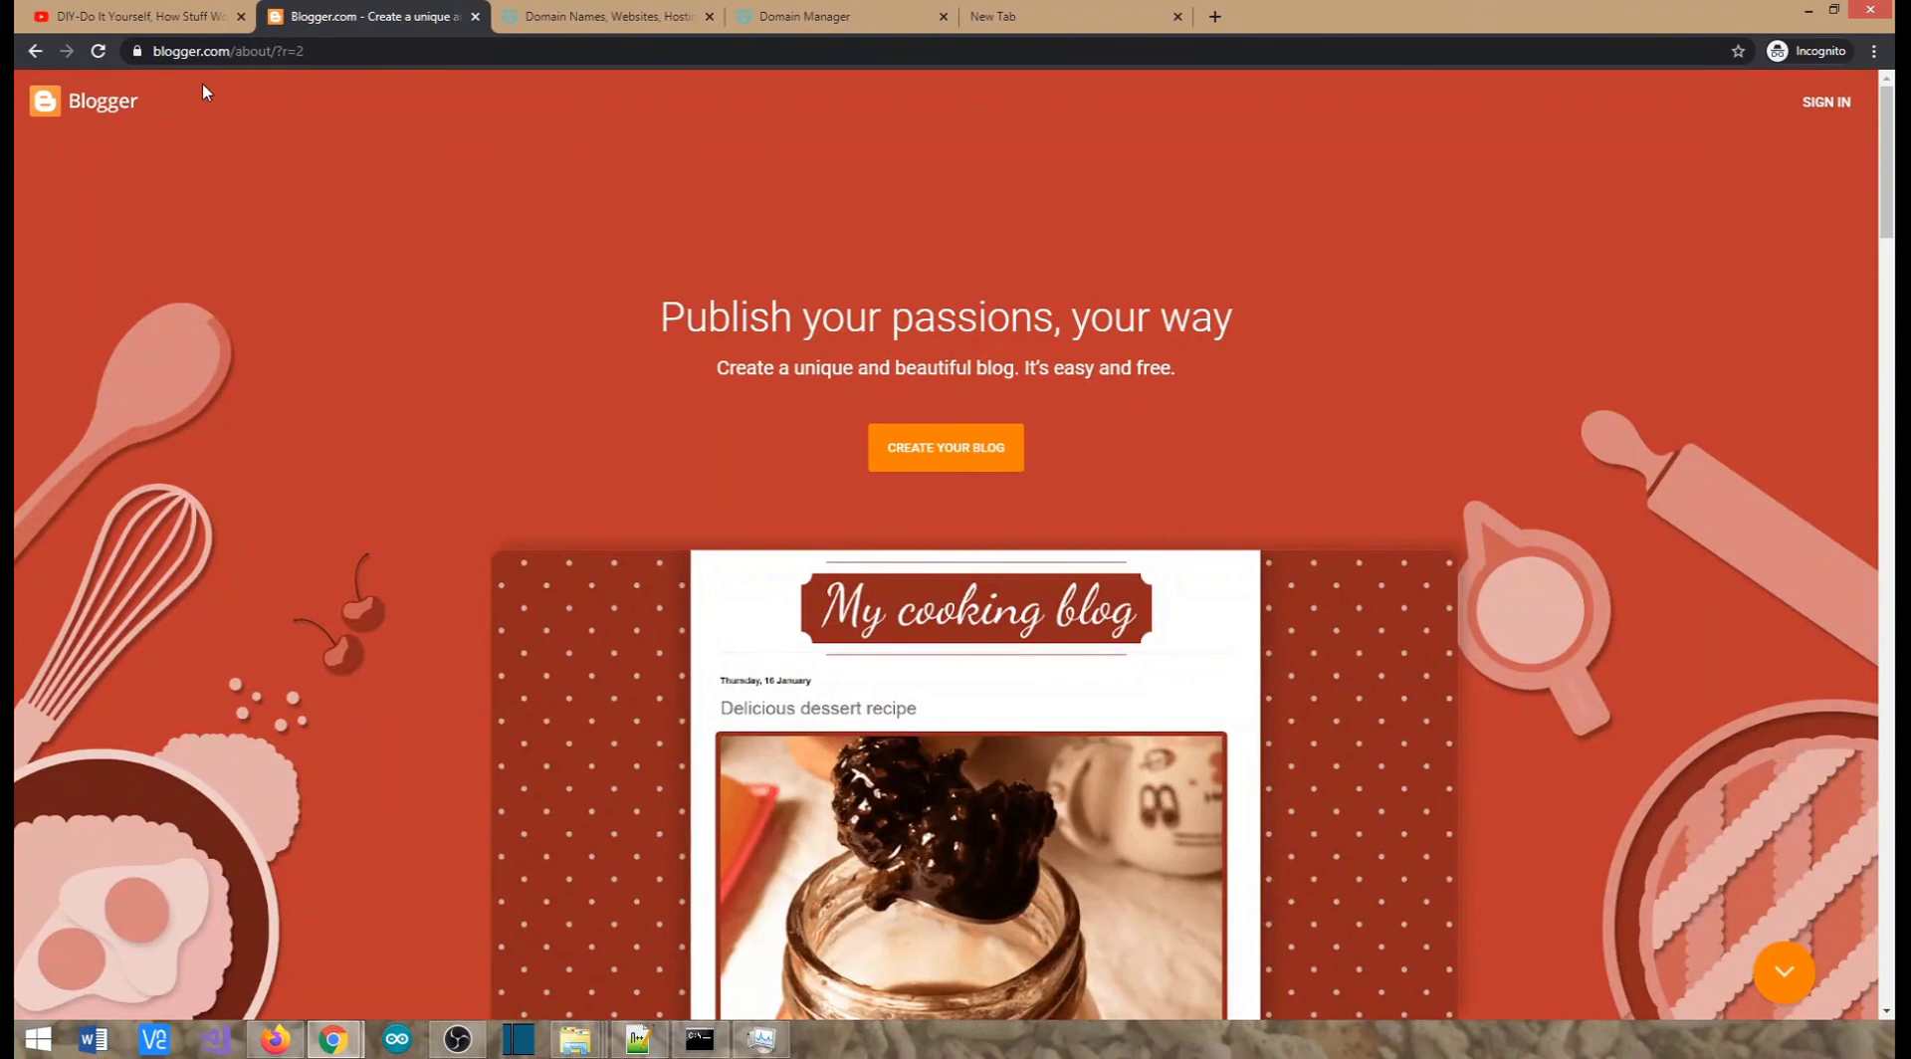
pyautogui.click(556, 16)
pyautogui.click(337, 12)
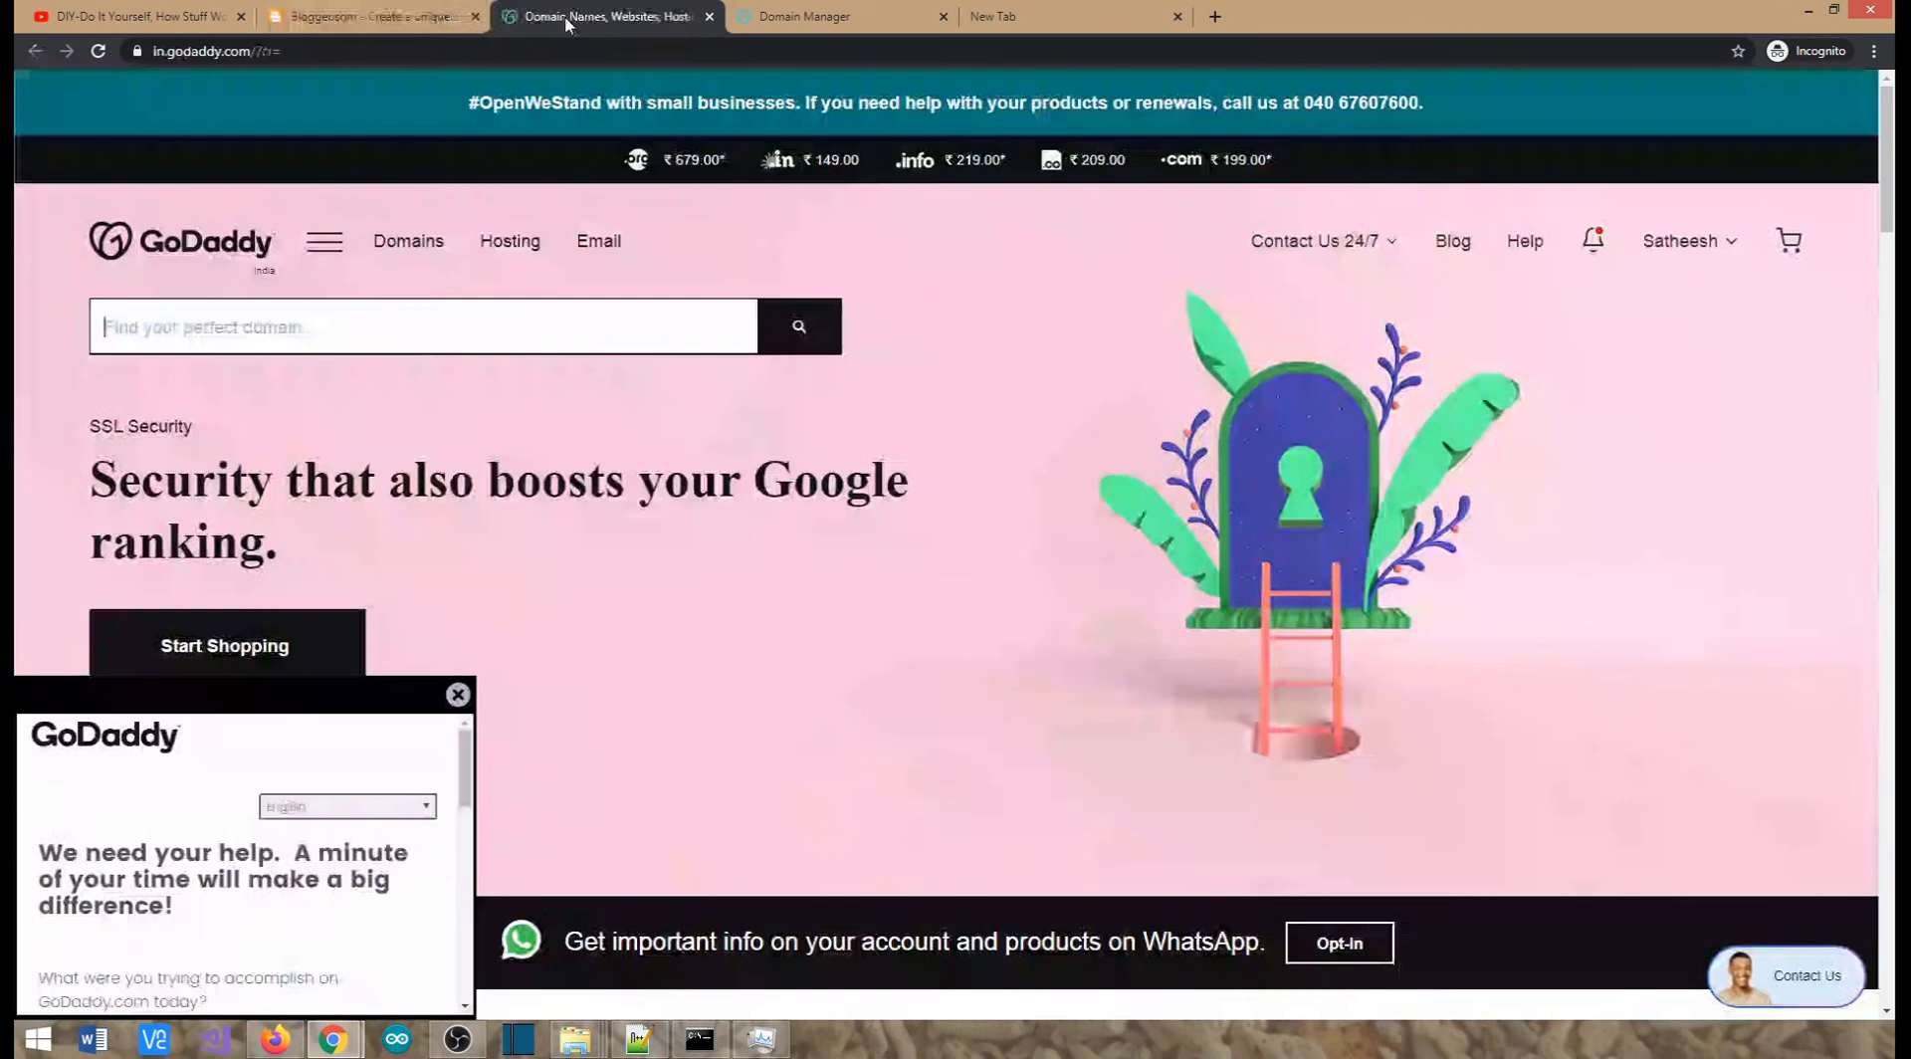
pyautogui.click(563, 20)
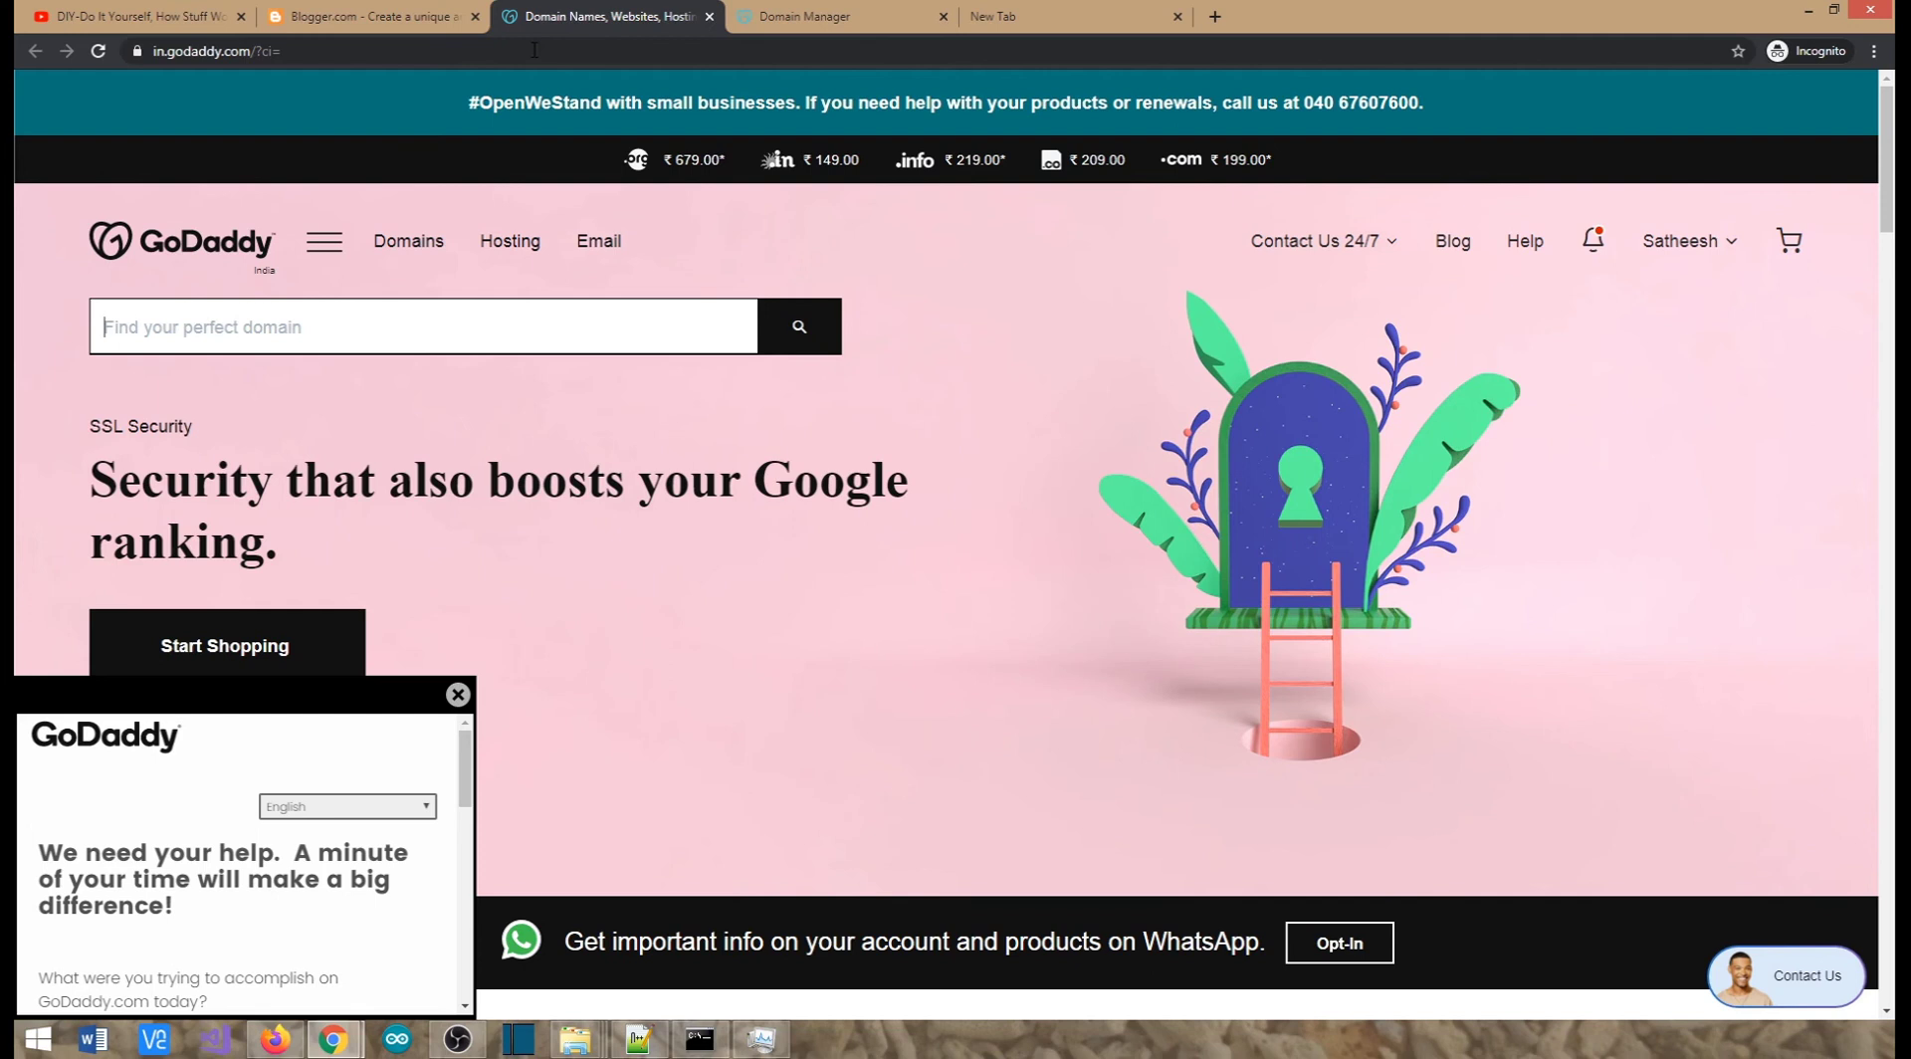
pyautogui.click(535, 50)
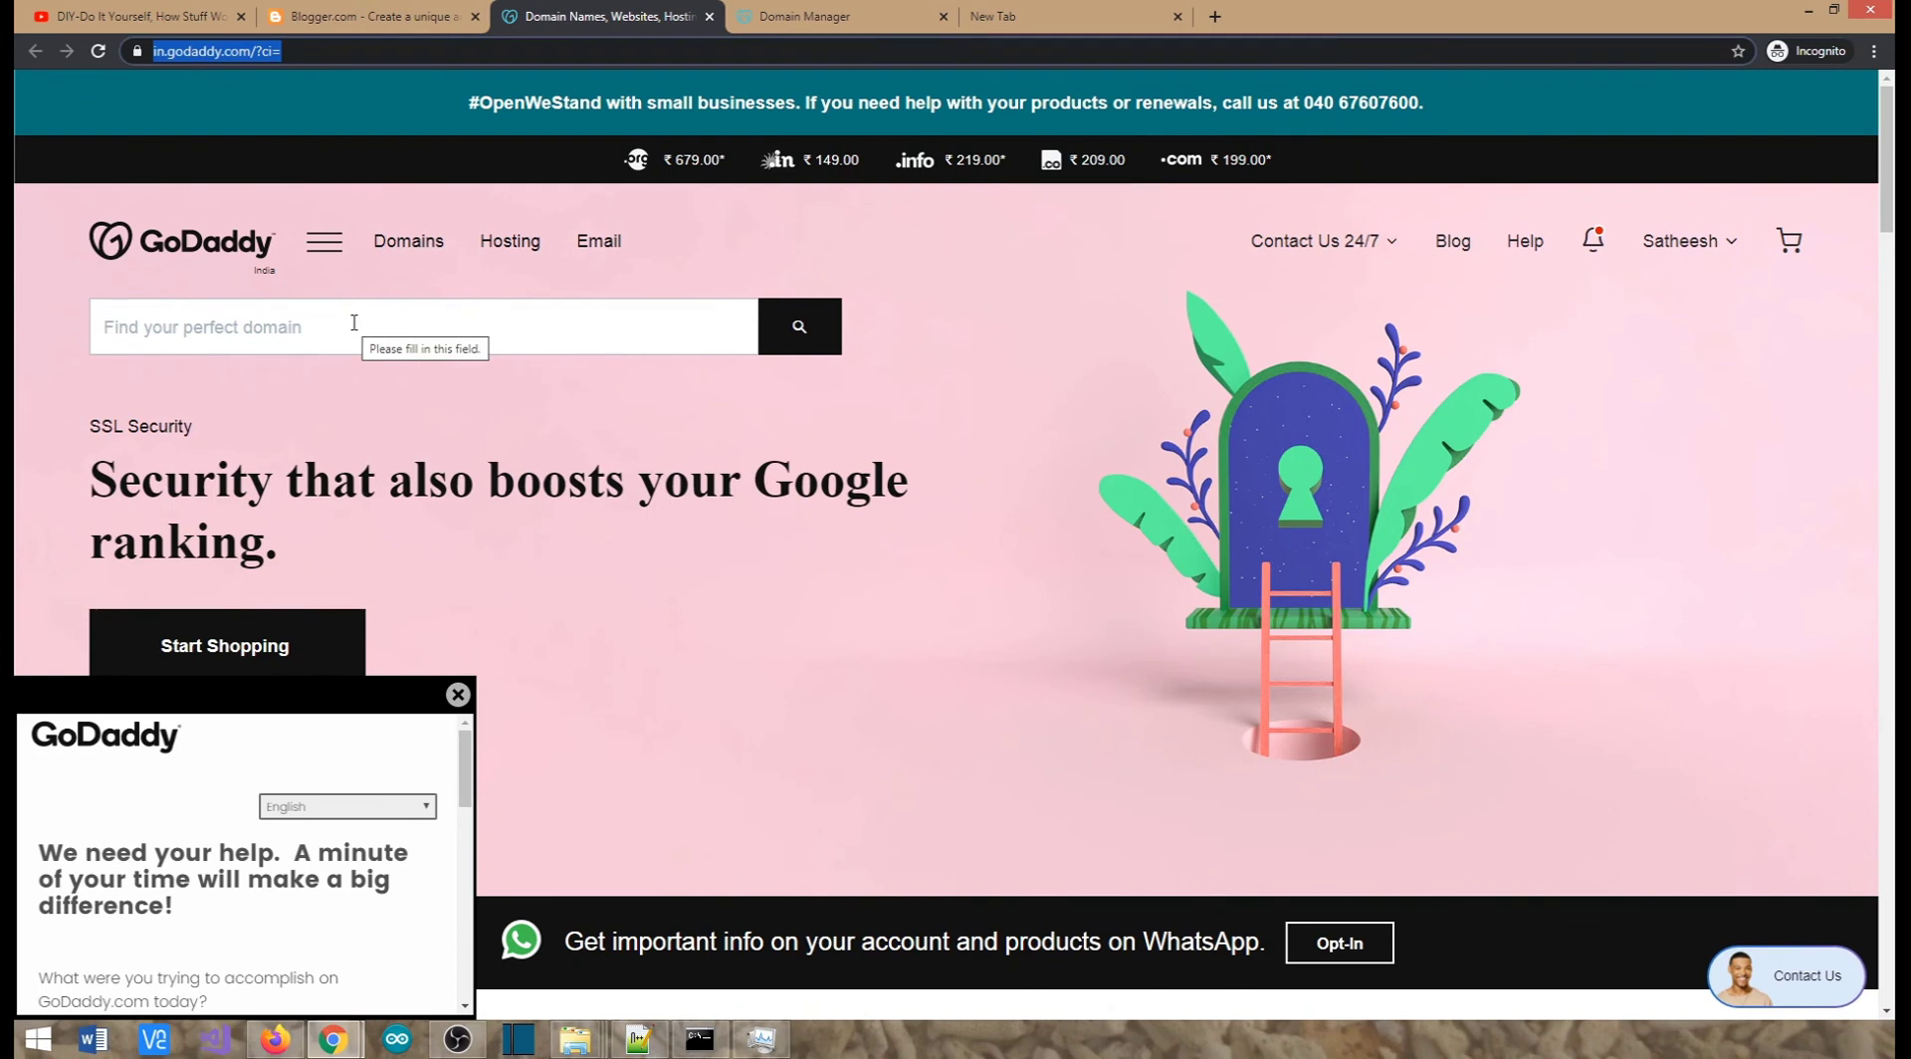
pyautogui.click(360, 14)
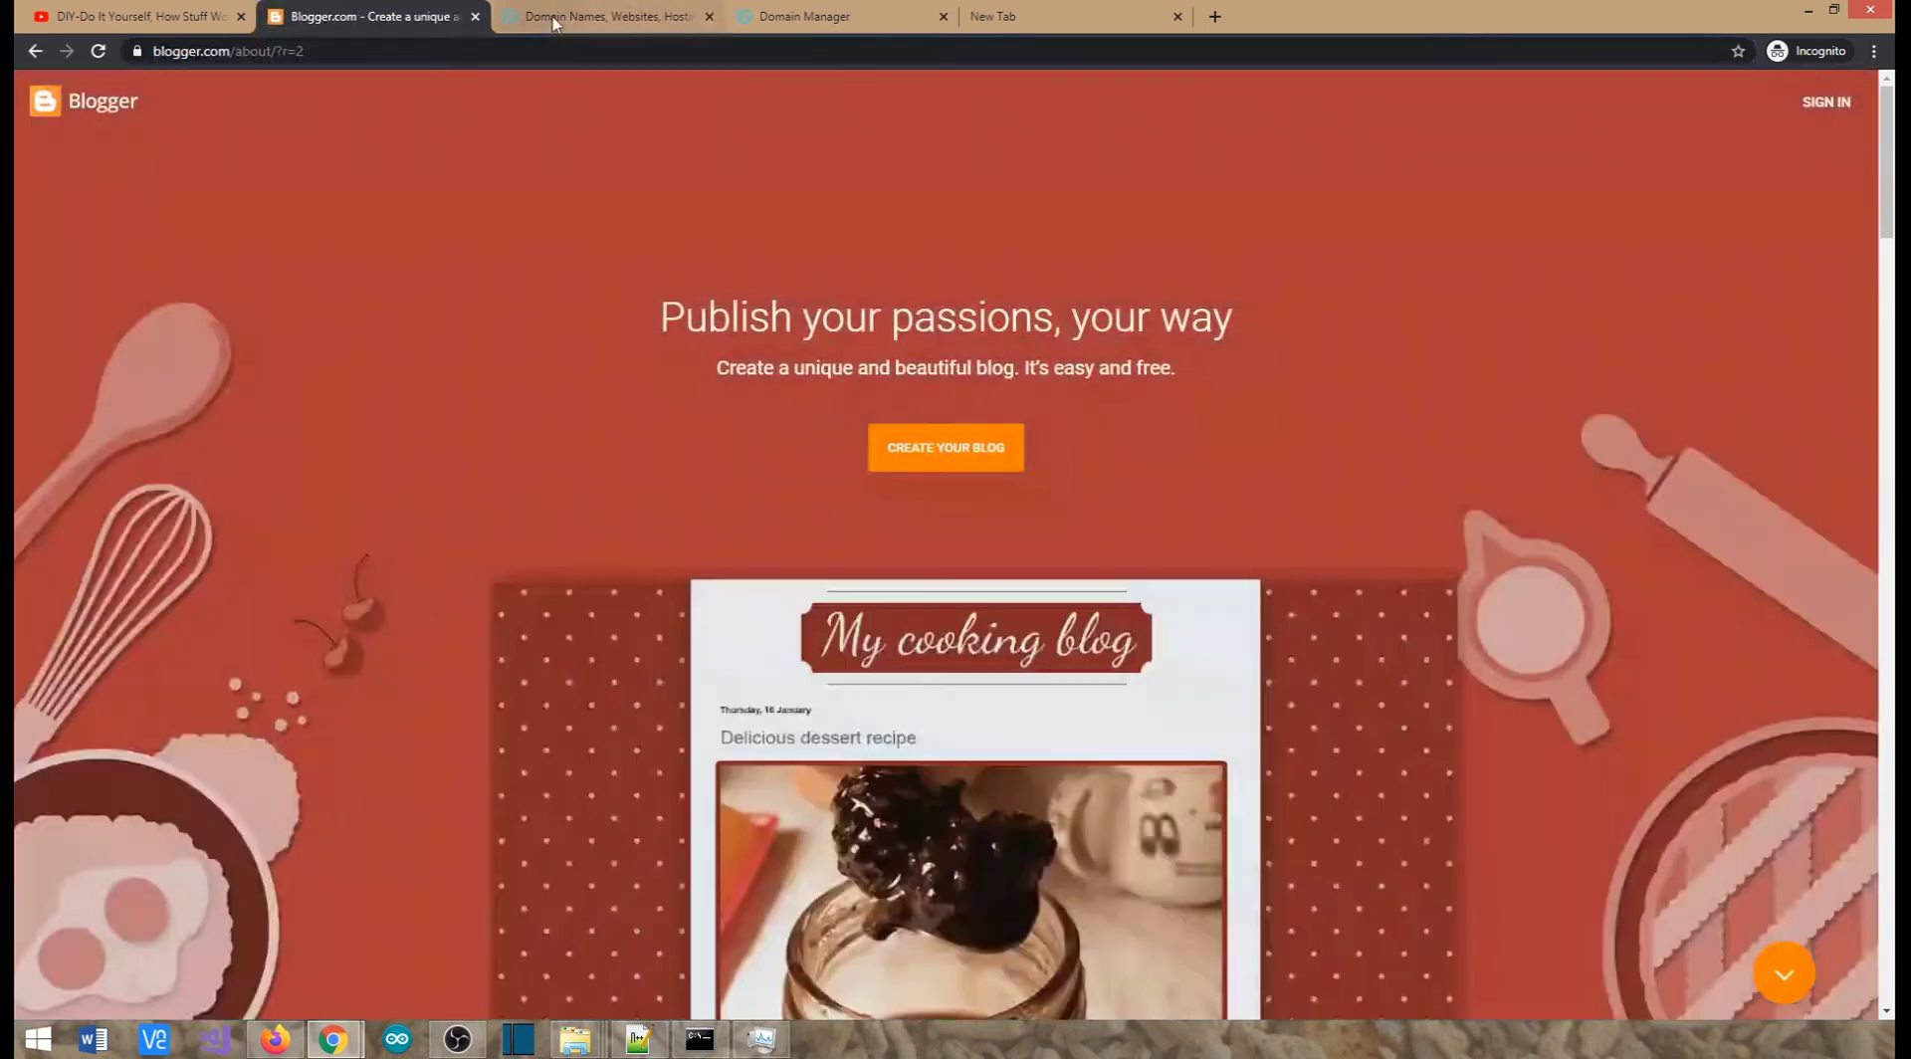
pyautogui.click(552, 20)
pyautogui.click(420, 6)
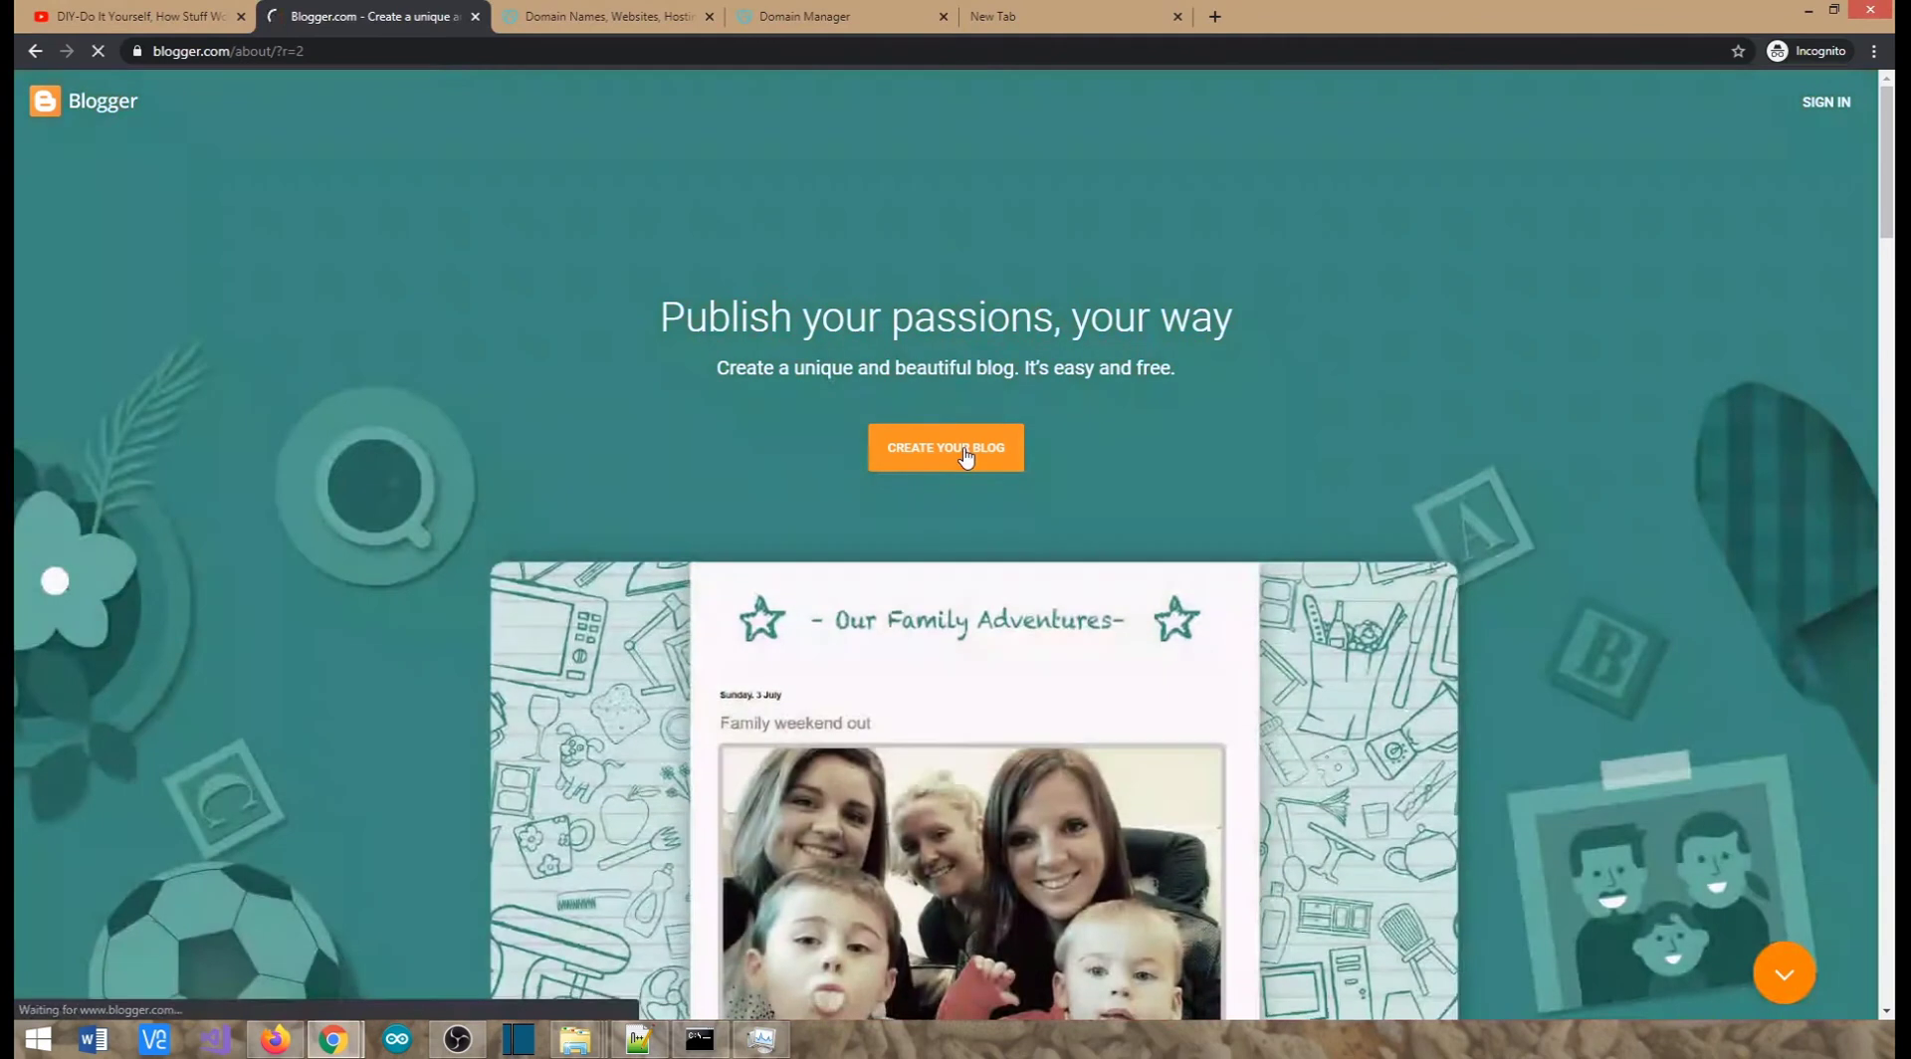
# Start a blog, sign in with the second Google account, and confirm display name 'DIY Tamil'
pyautogui.click(966, 457)
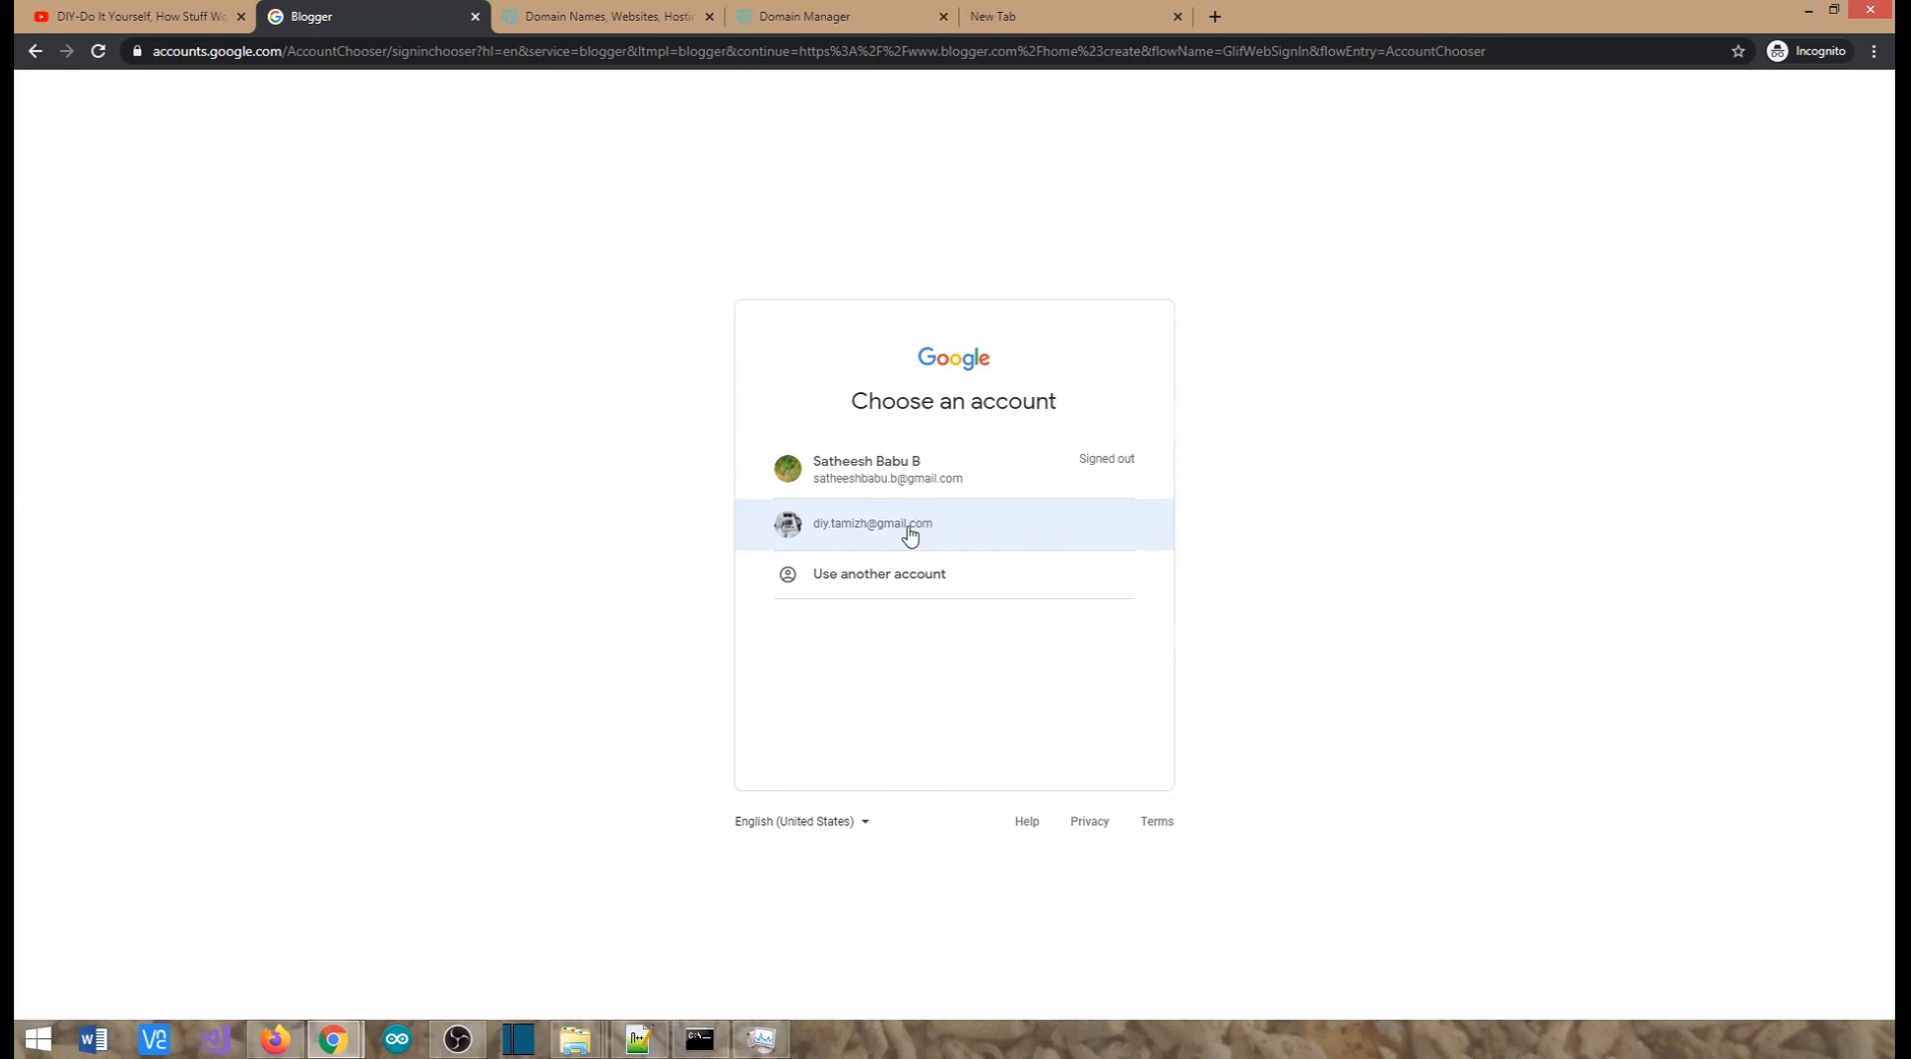
pyautogui.click(855, 525)
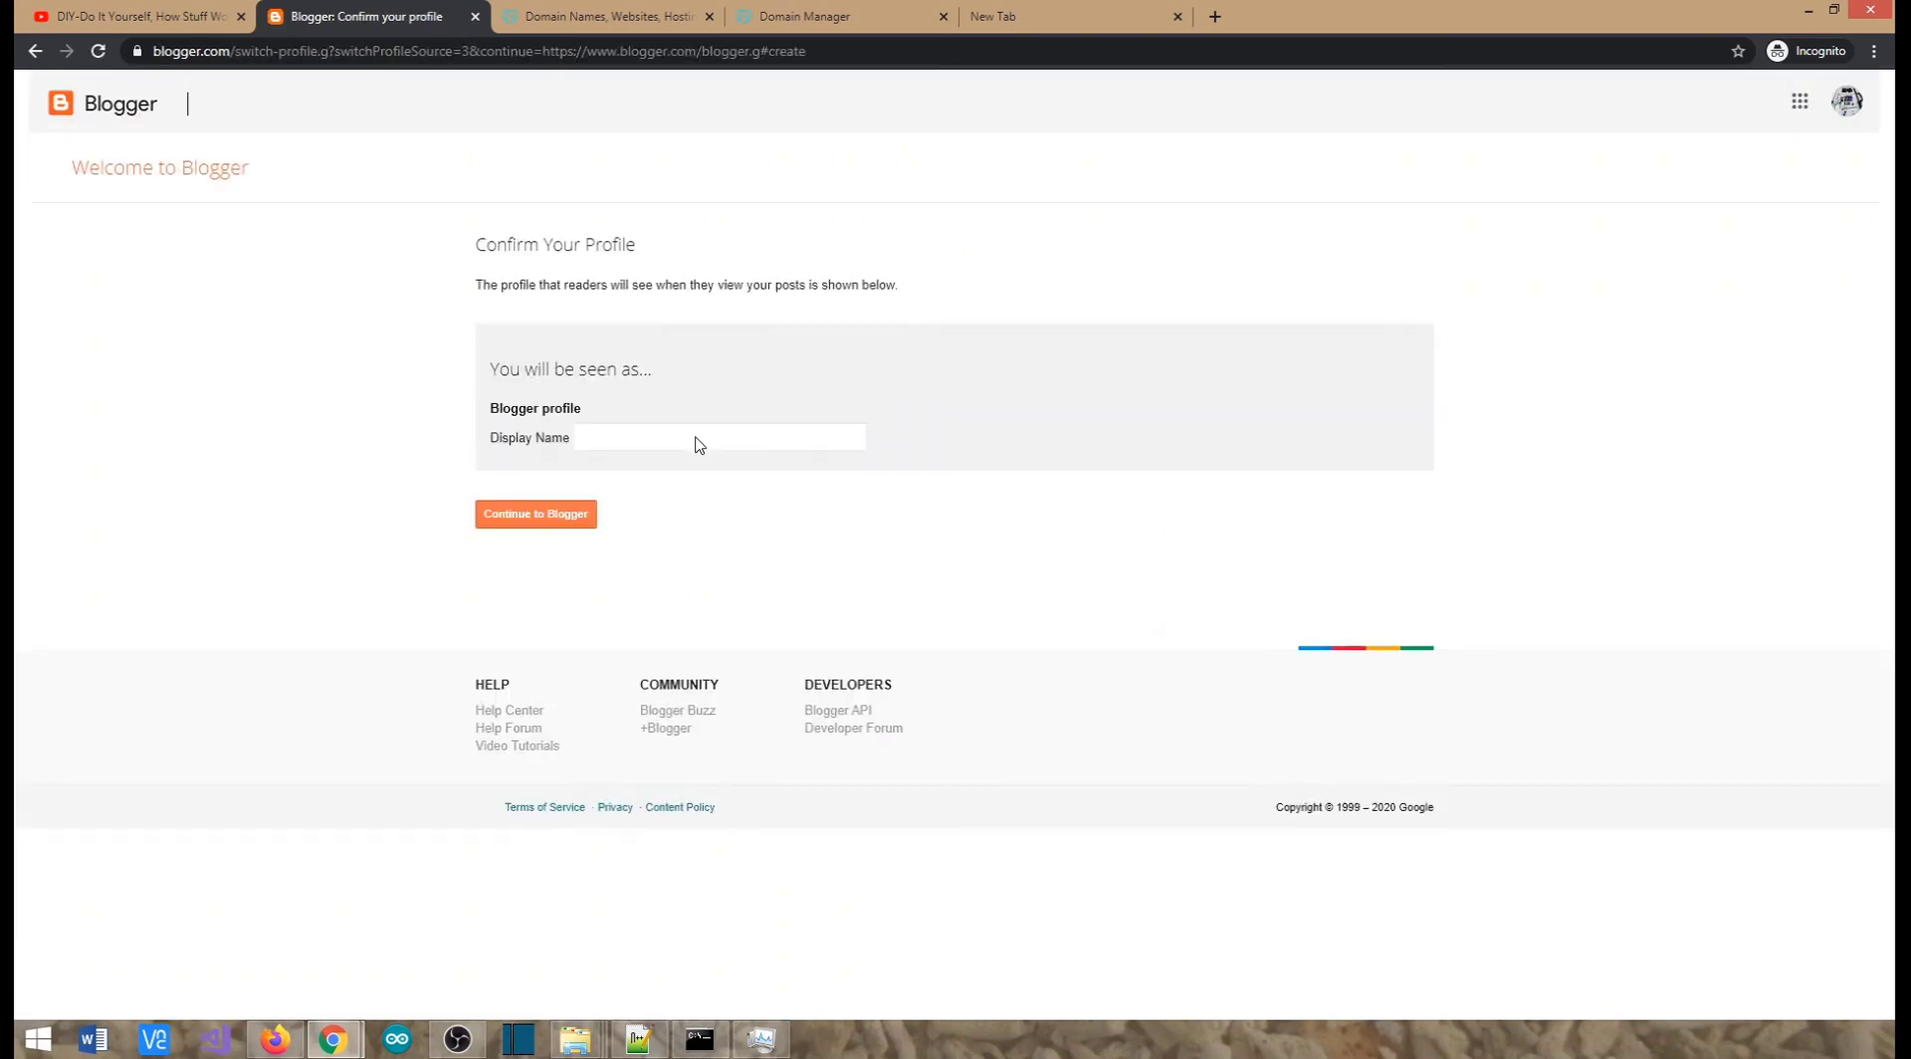
pyautogui.click(694, 436)
pyautogui.write('DIY Tamil')
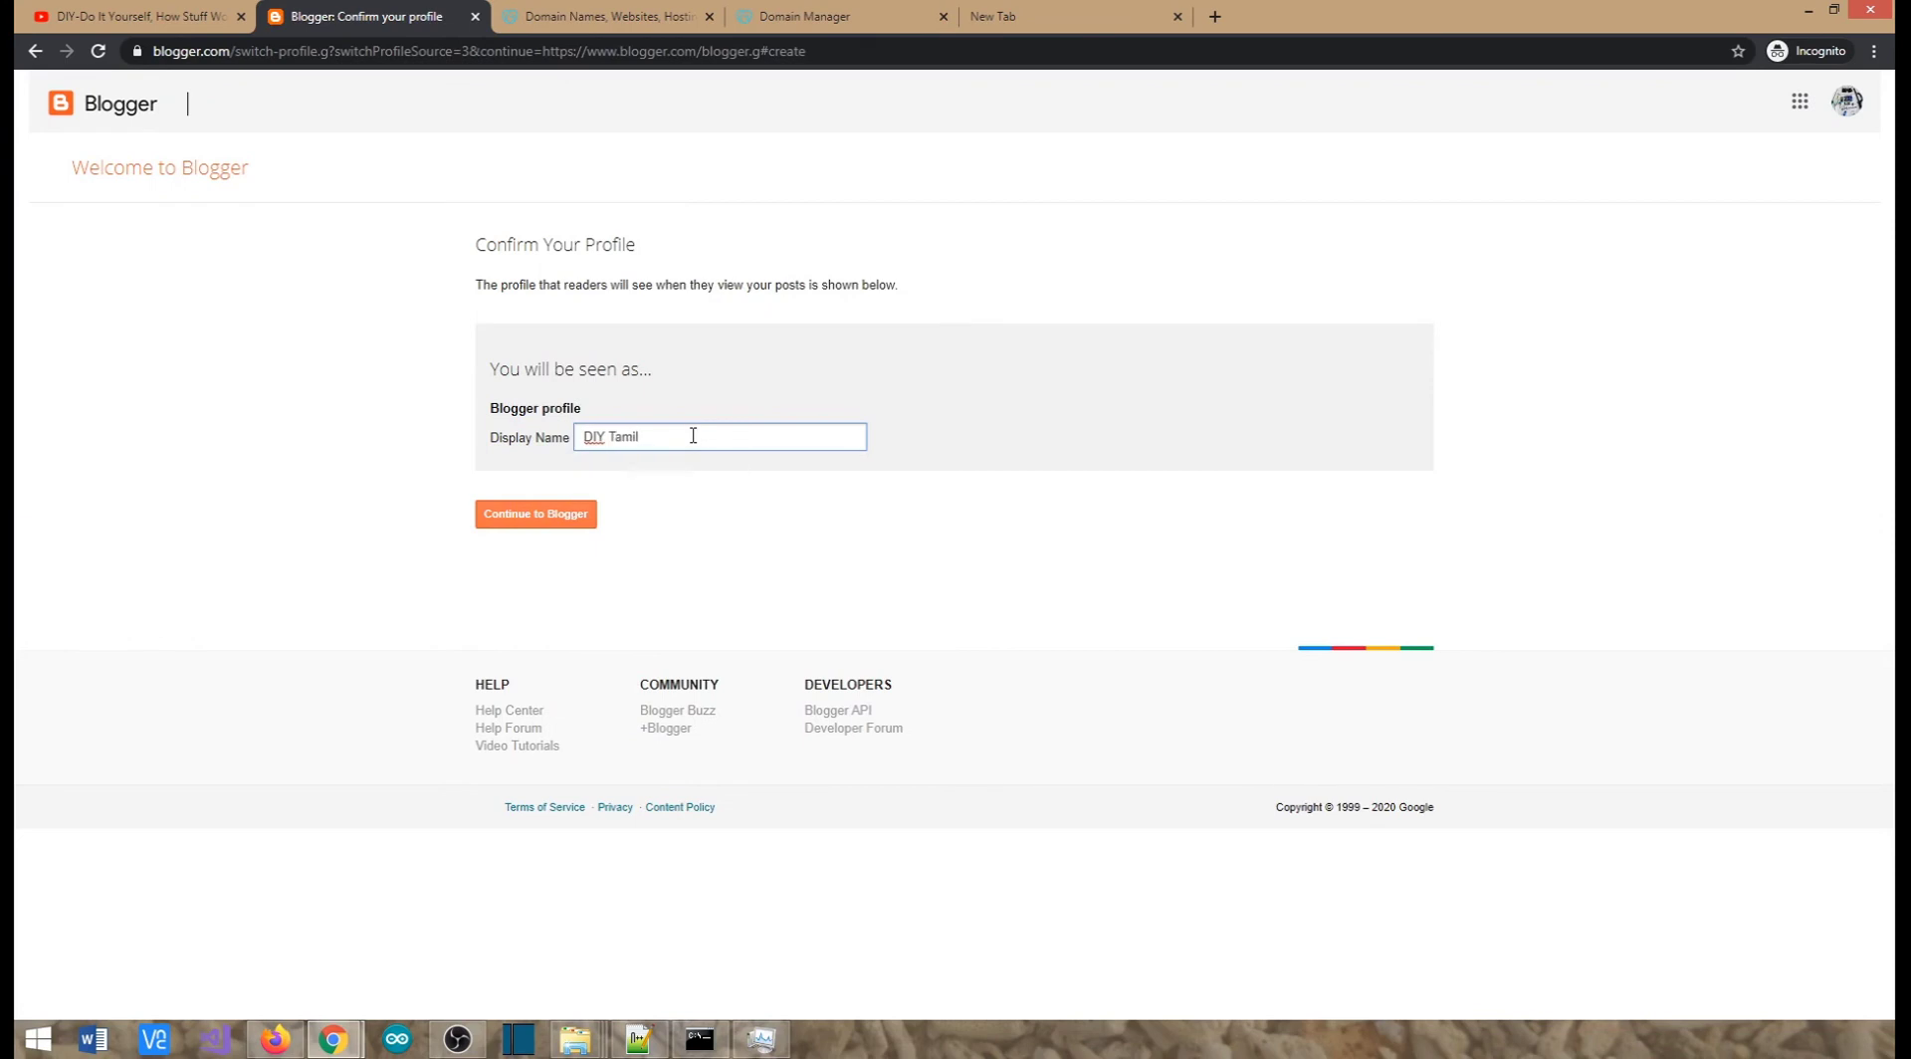
pyautogui.click(563, 524)
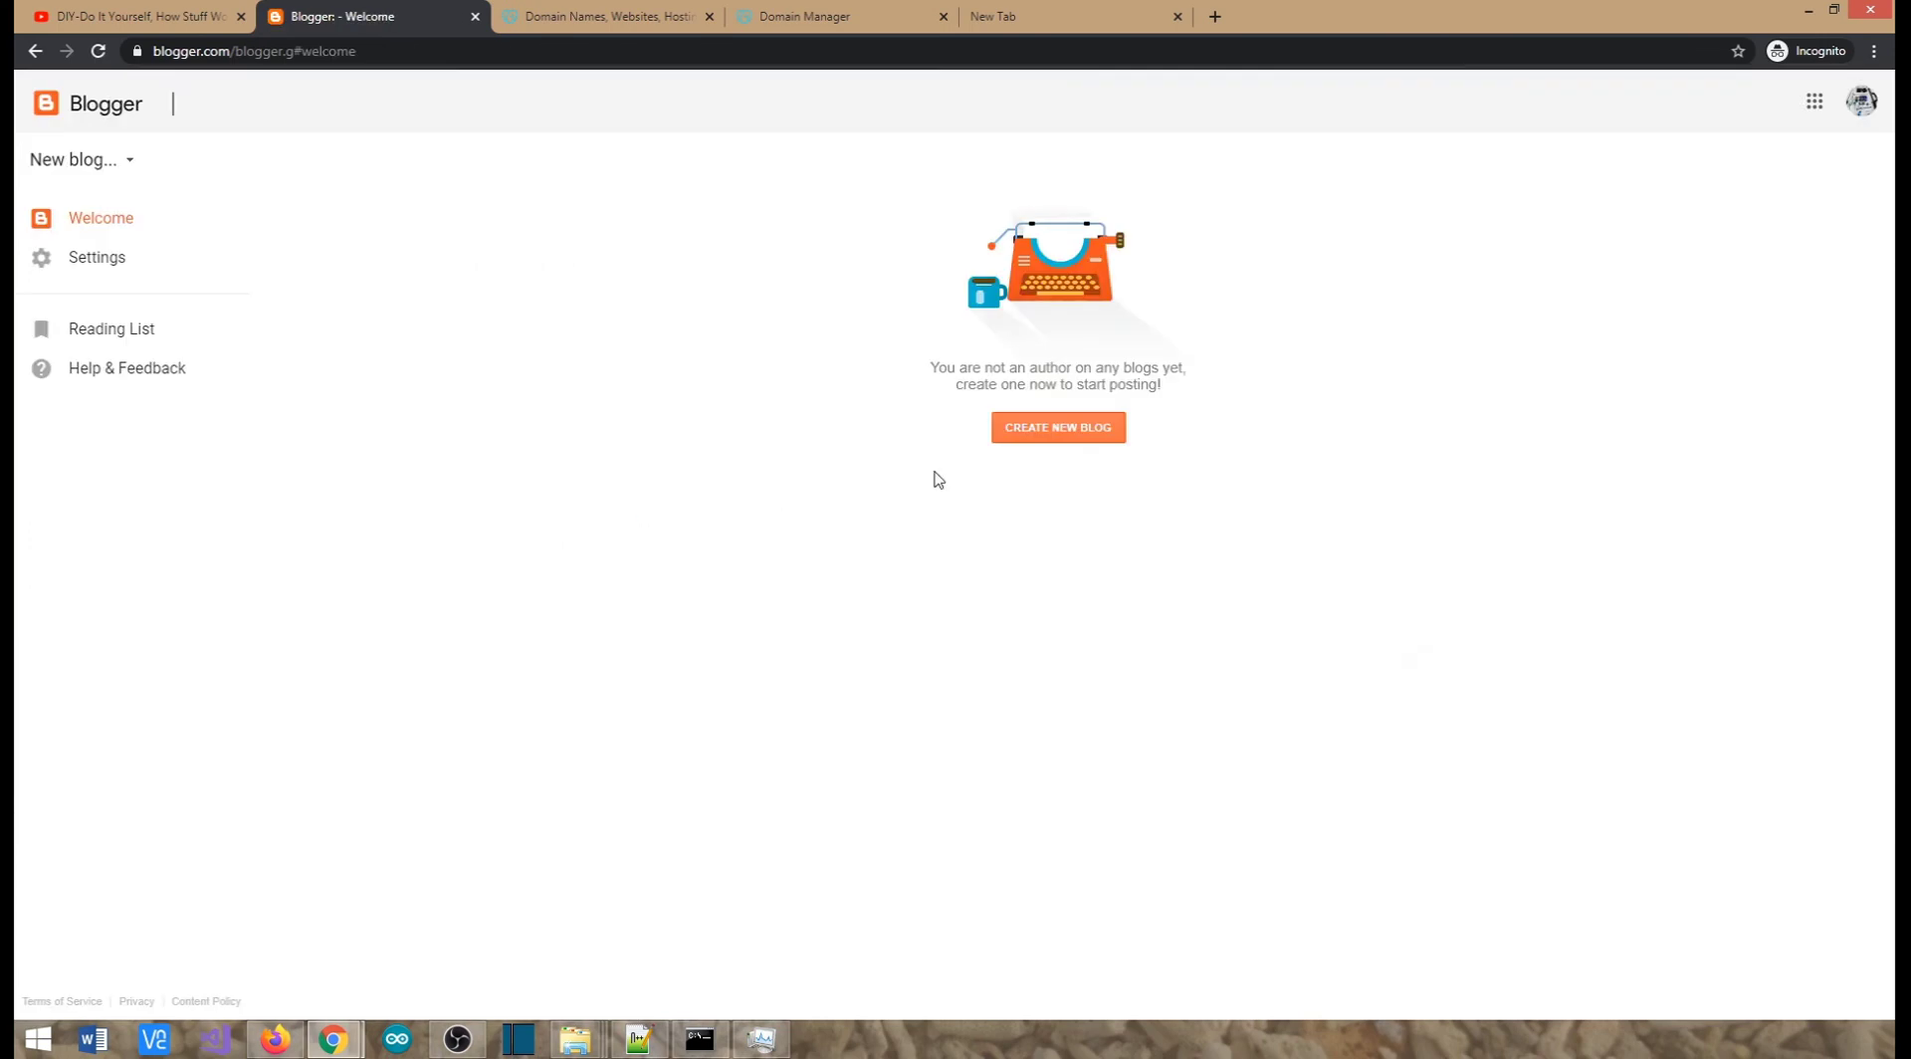
# Start a new blog with the Simple theme and the title 'DIY Tamil Projects'
pyautogui.click(1053, 647)
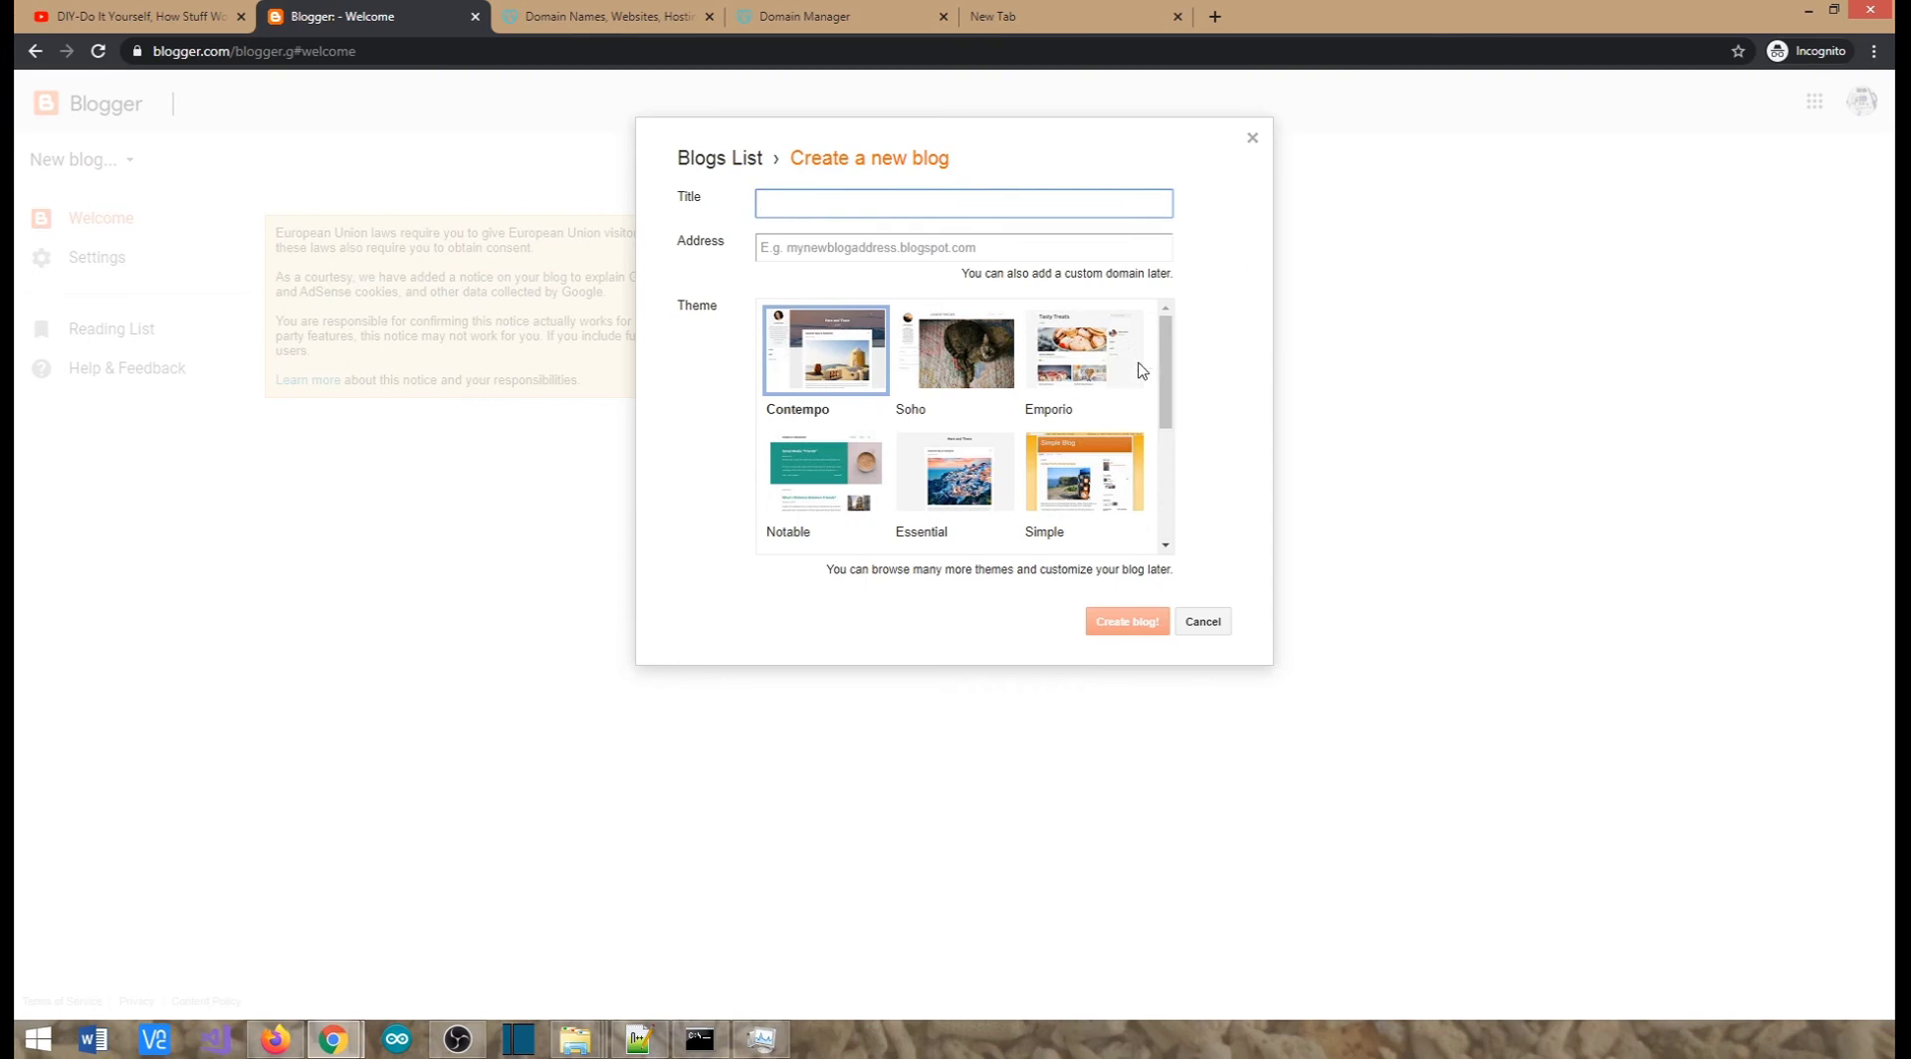
pyautogui.moveTo(1165, 369); pyautogui.dragTo(1157, 409)
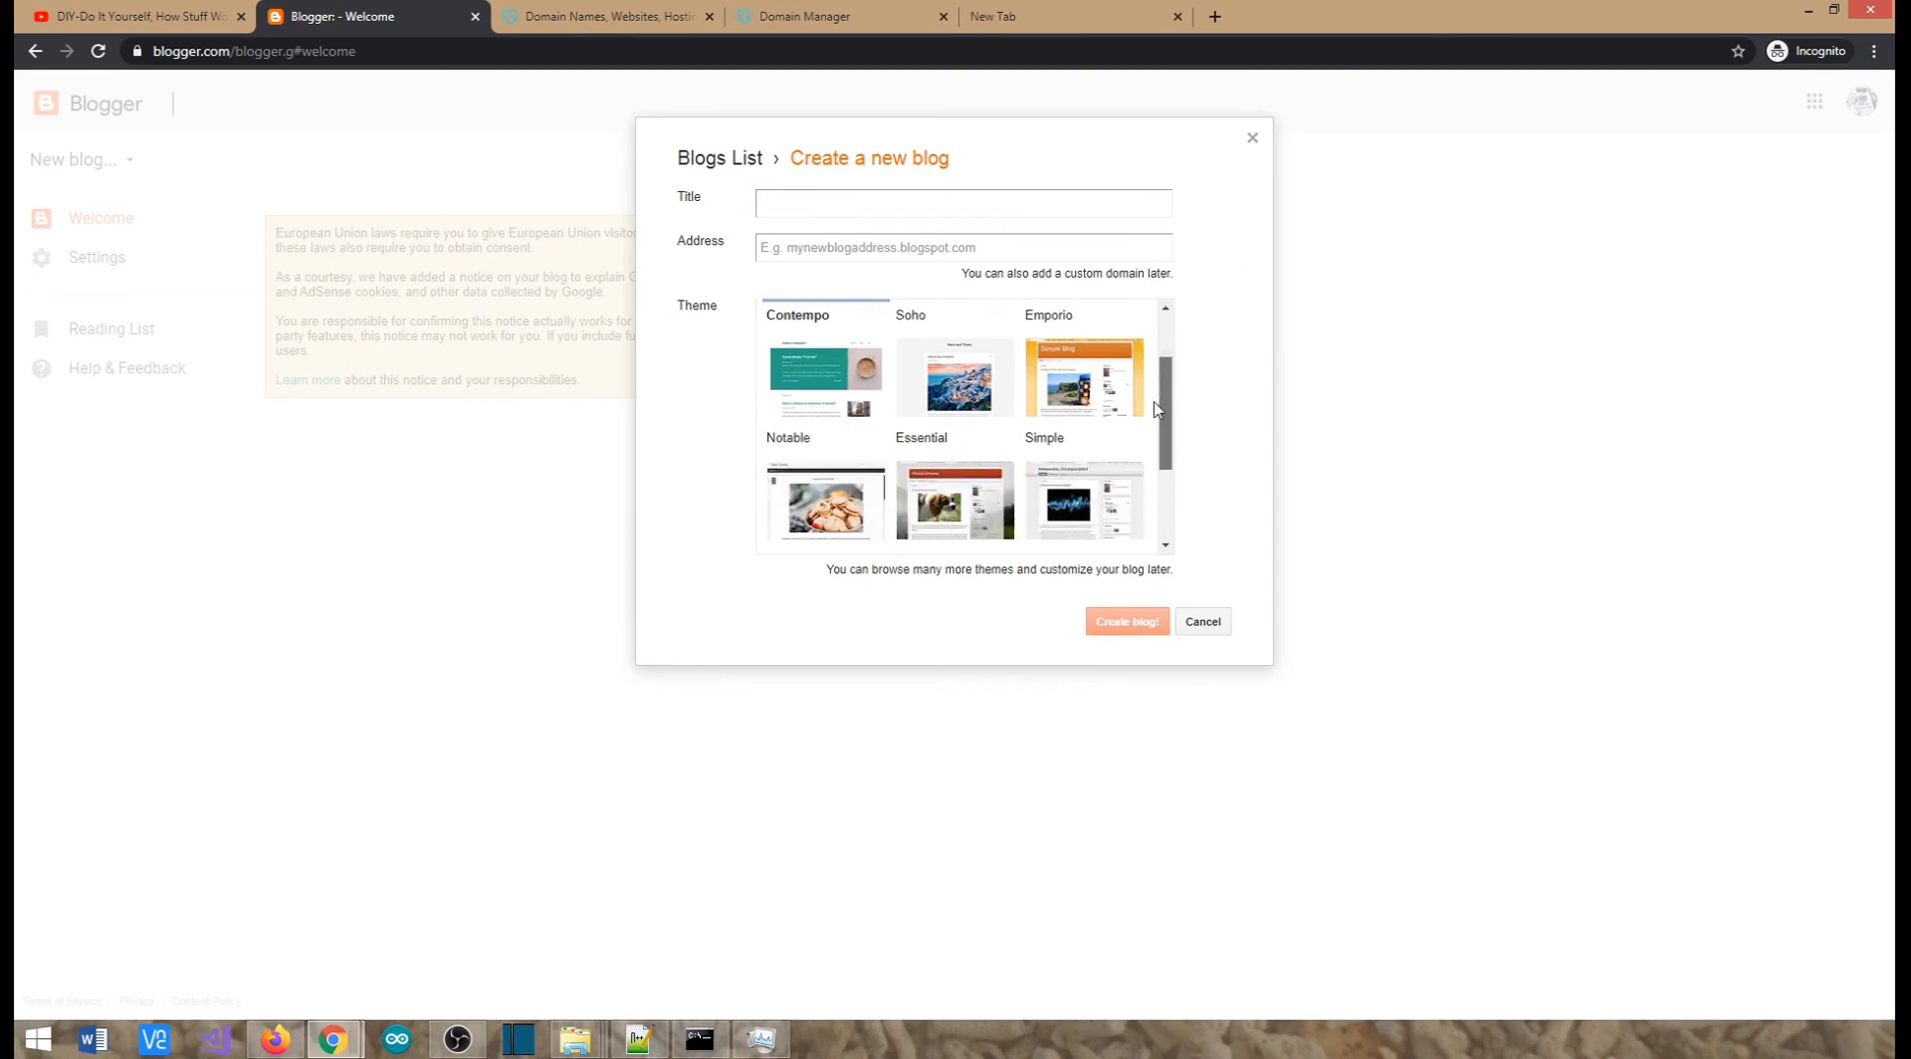
pyautogui.click(1084, 384)
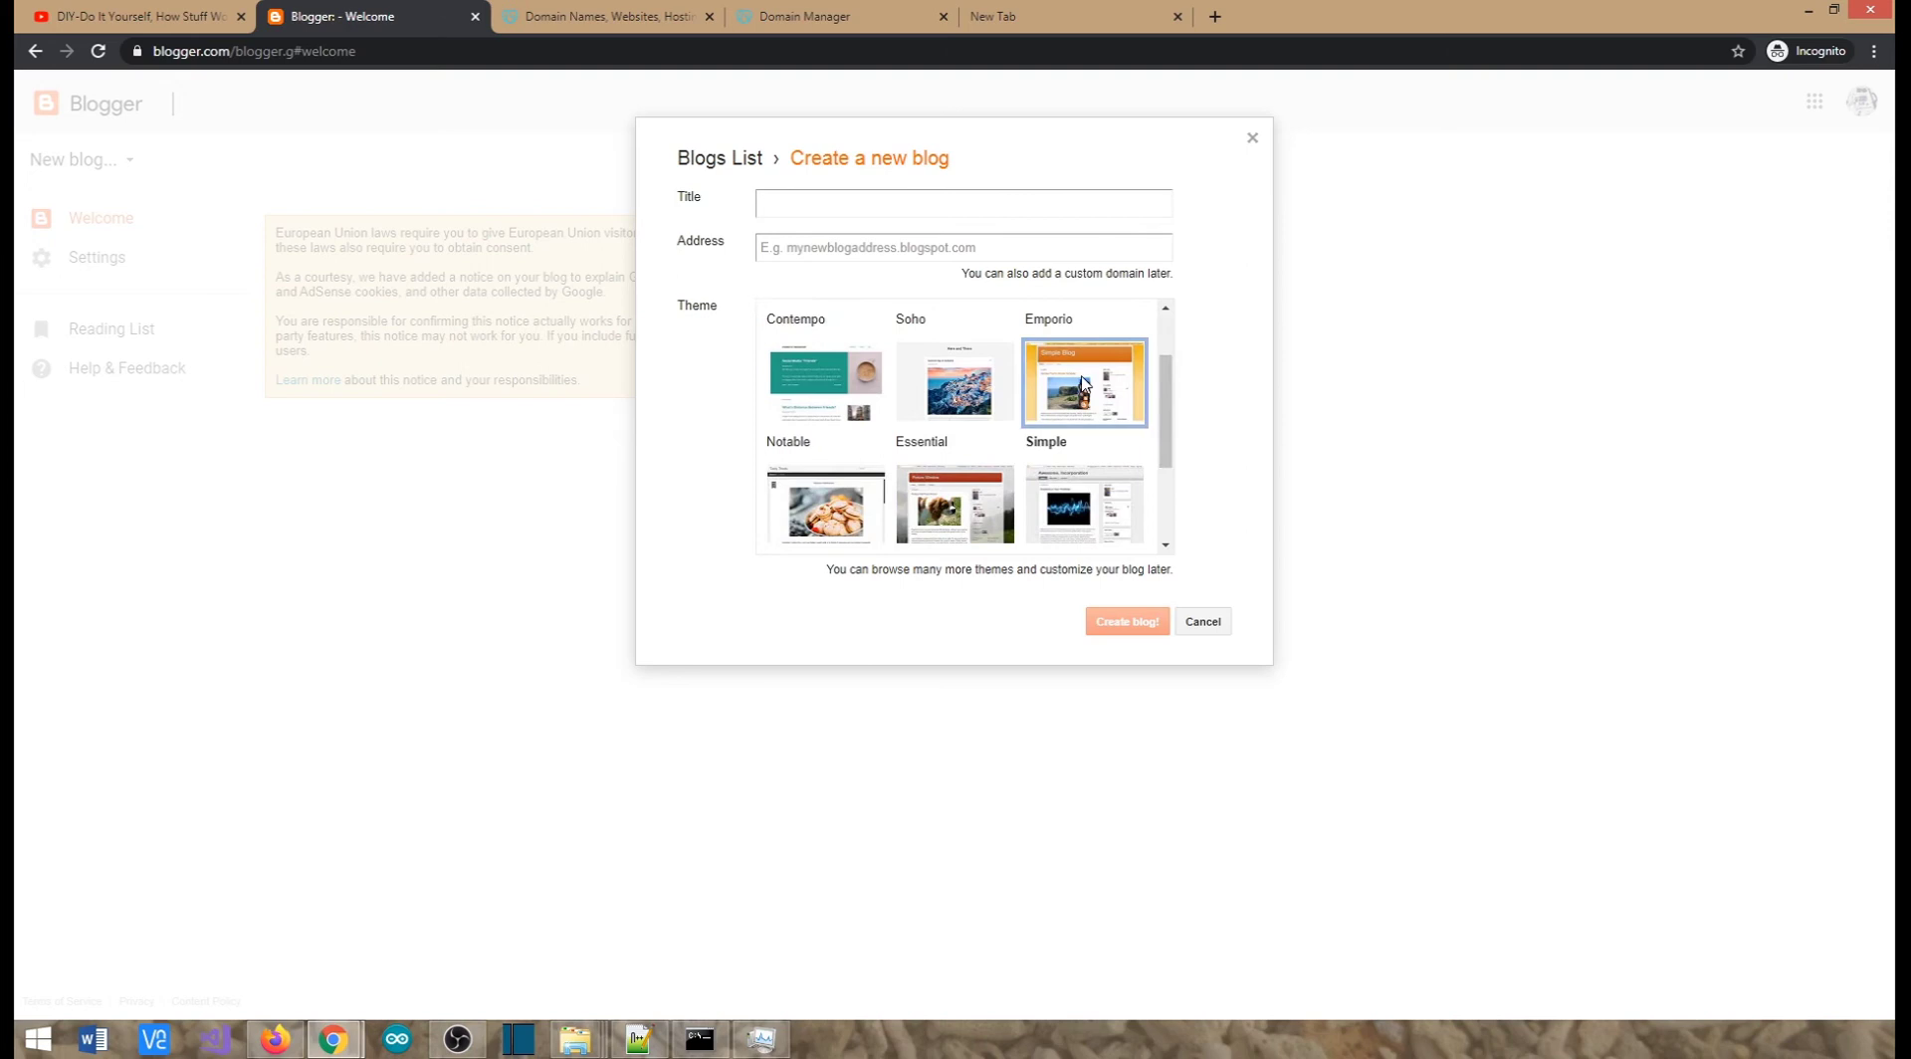
pyautogui.click(859, 203)
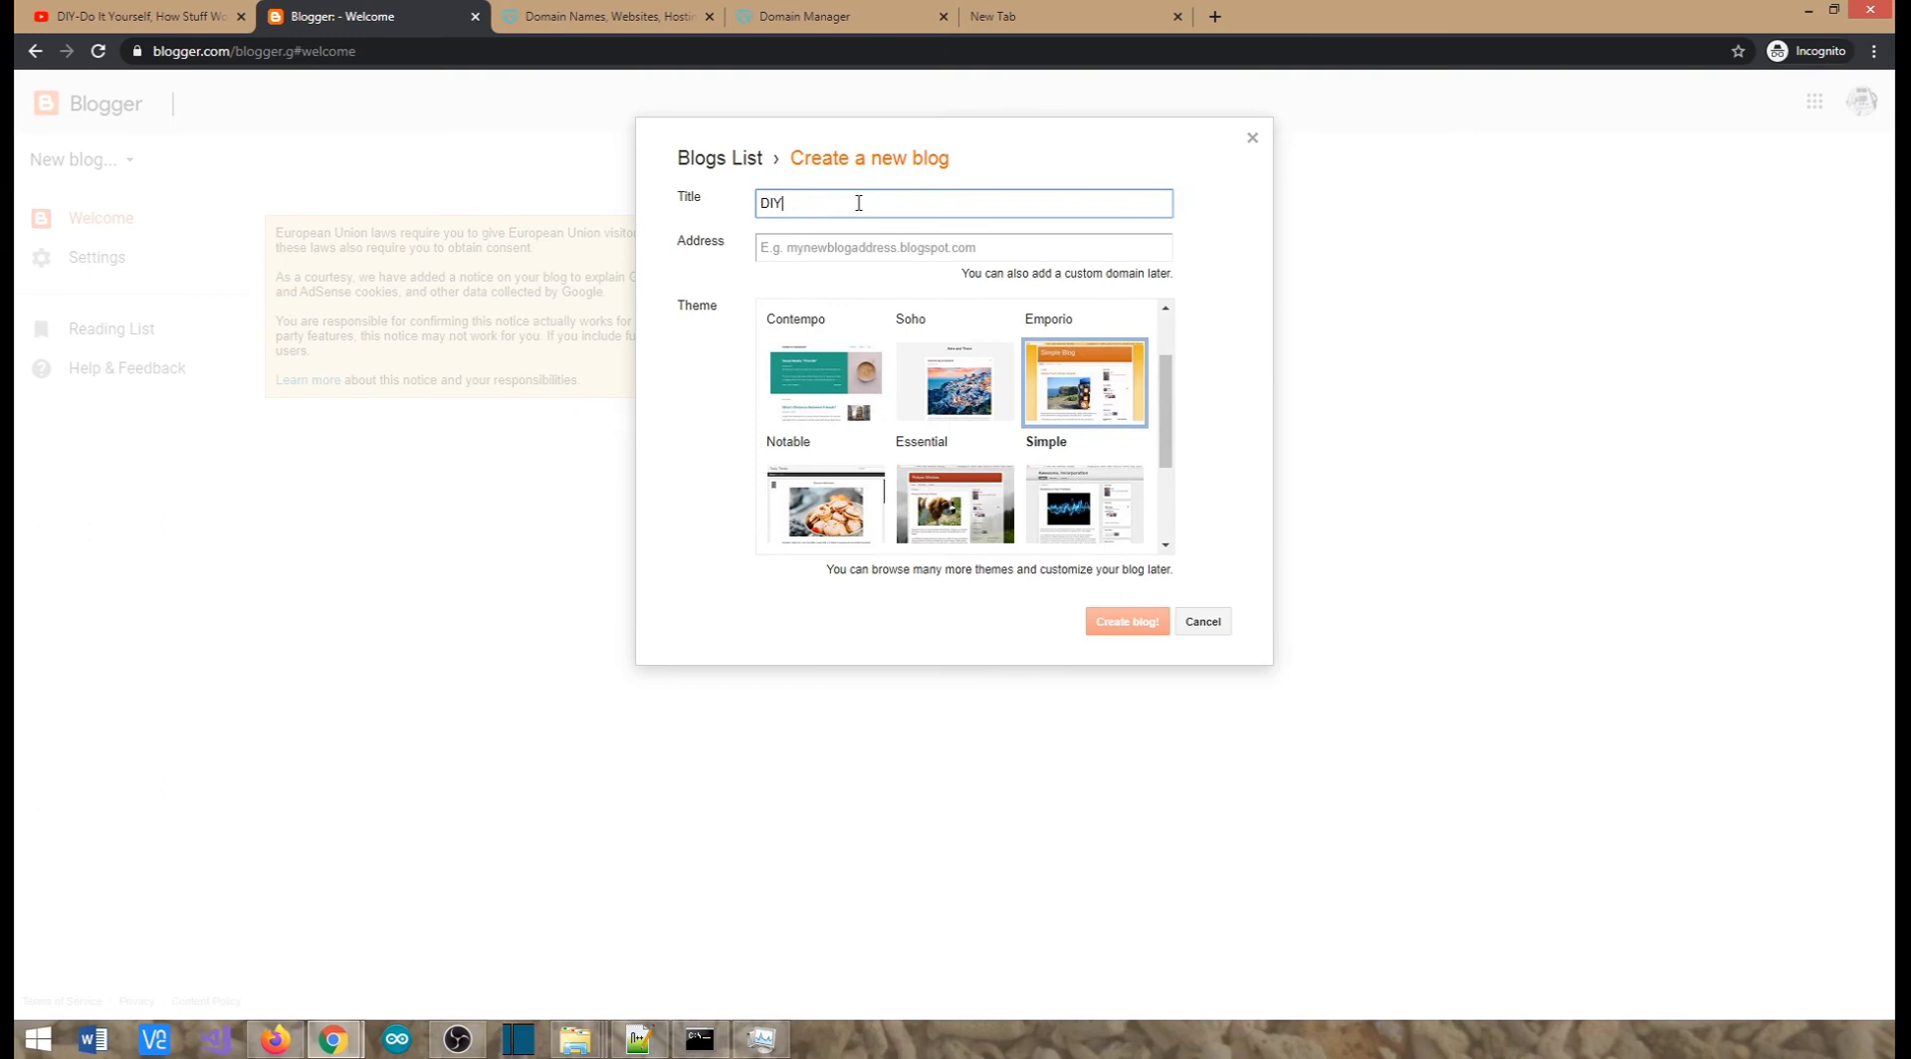
pyautogui.write('DIY Tamil Projects')
# Set the address to diy-tamizh.blogspot.com, create the blog, and dismiss the domain offer
pyautogui.click(825, 248)
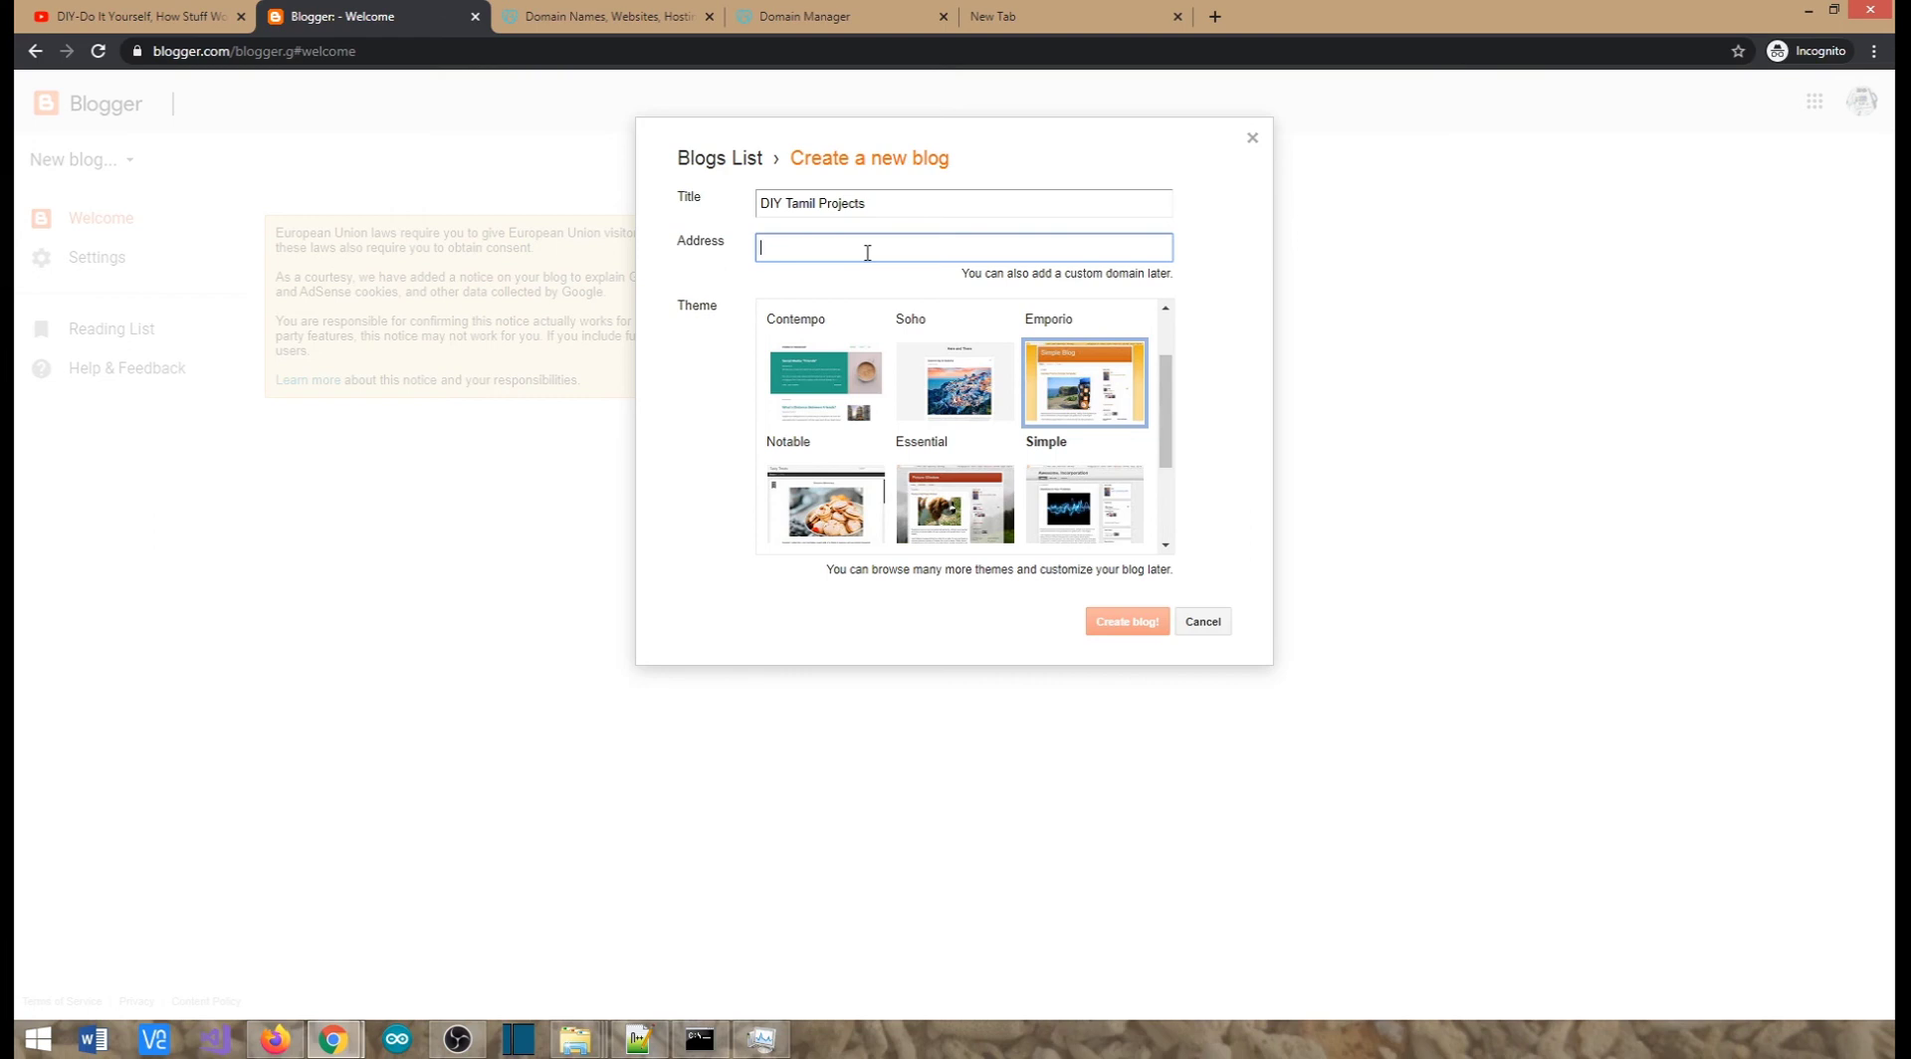
pyautogui.write('diy-tamil')
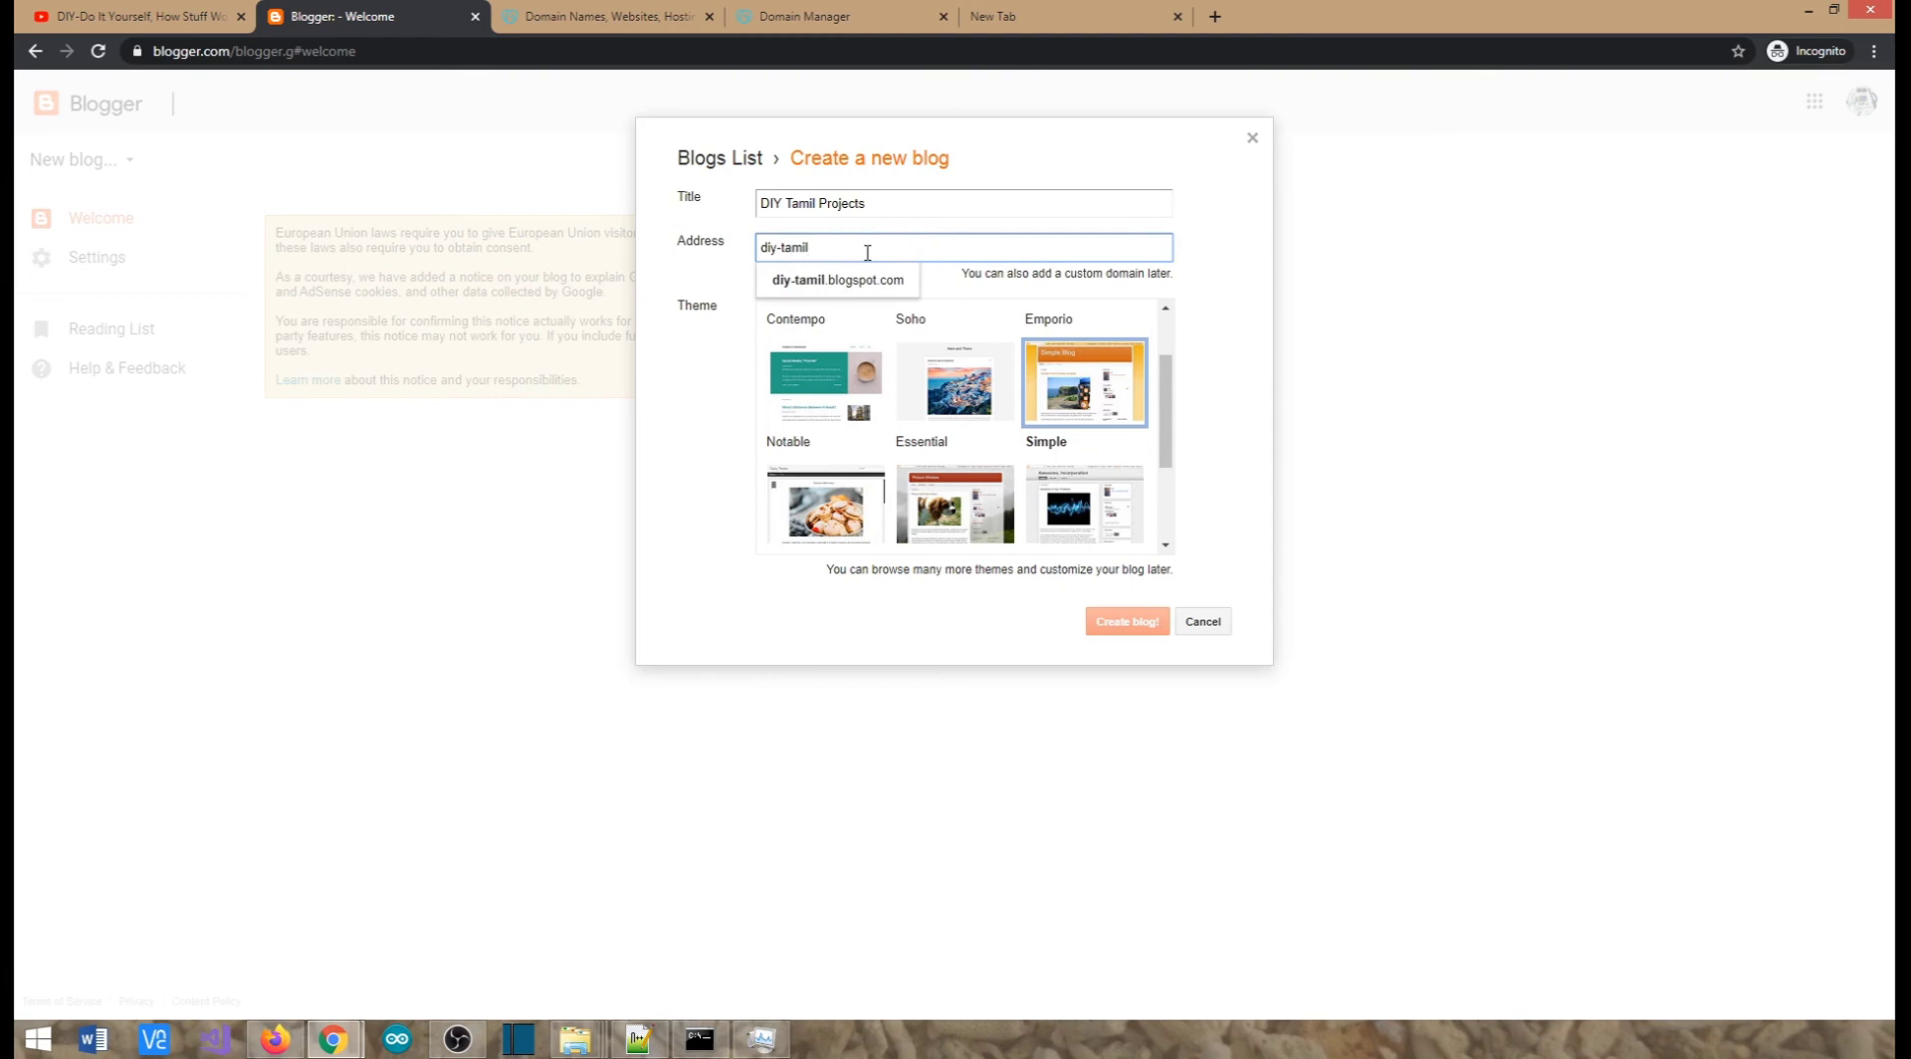
pyautogui.click(973, 274)
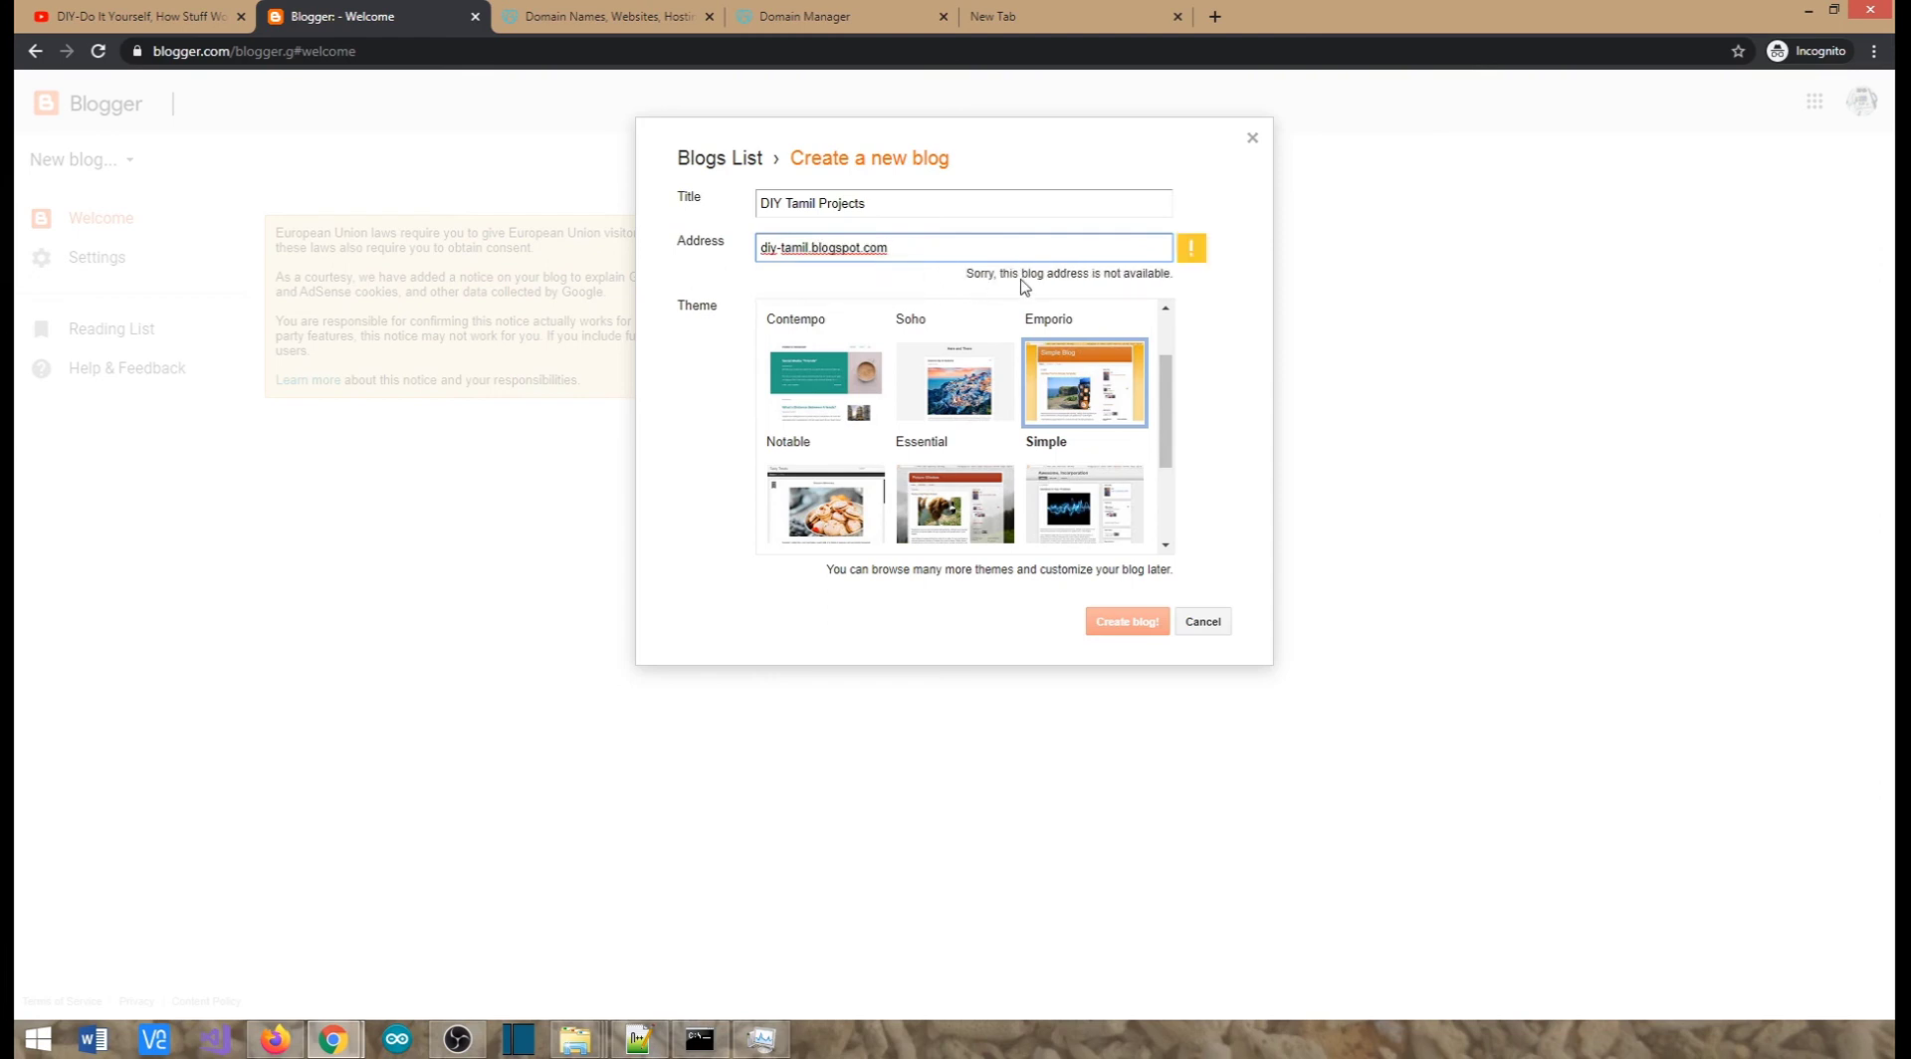
pyautogui.click(808, 245)
pyautogui.press('BackSpace')
pyautogui.write('zh')
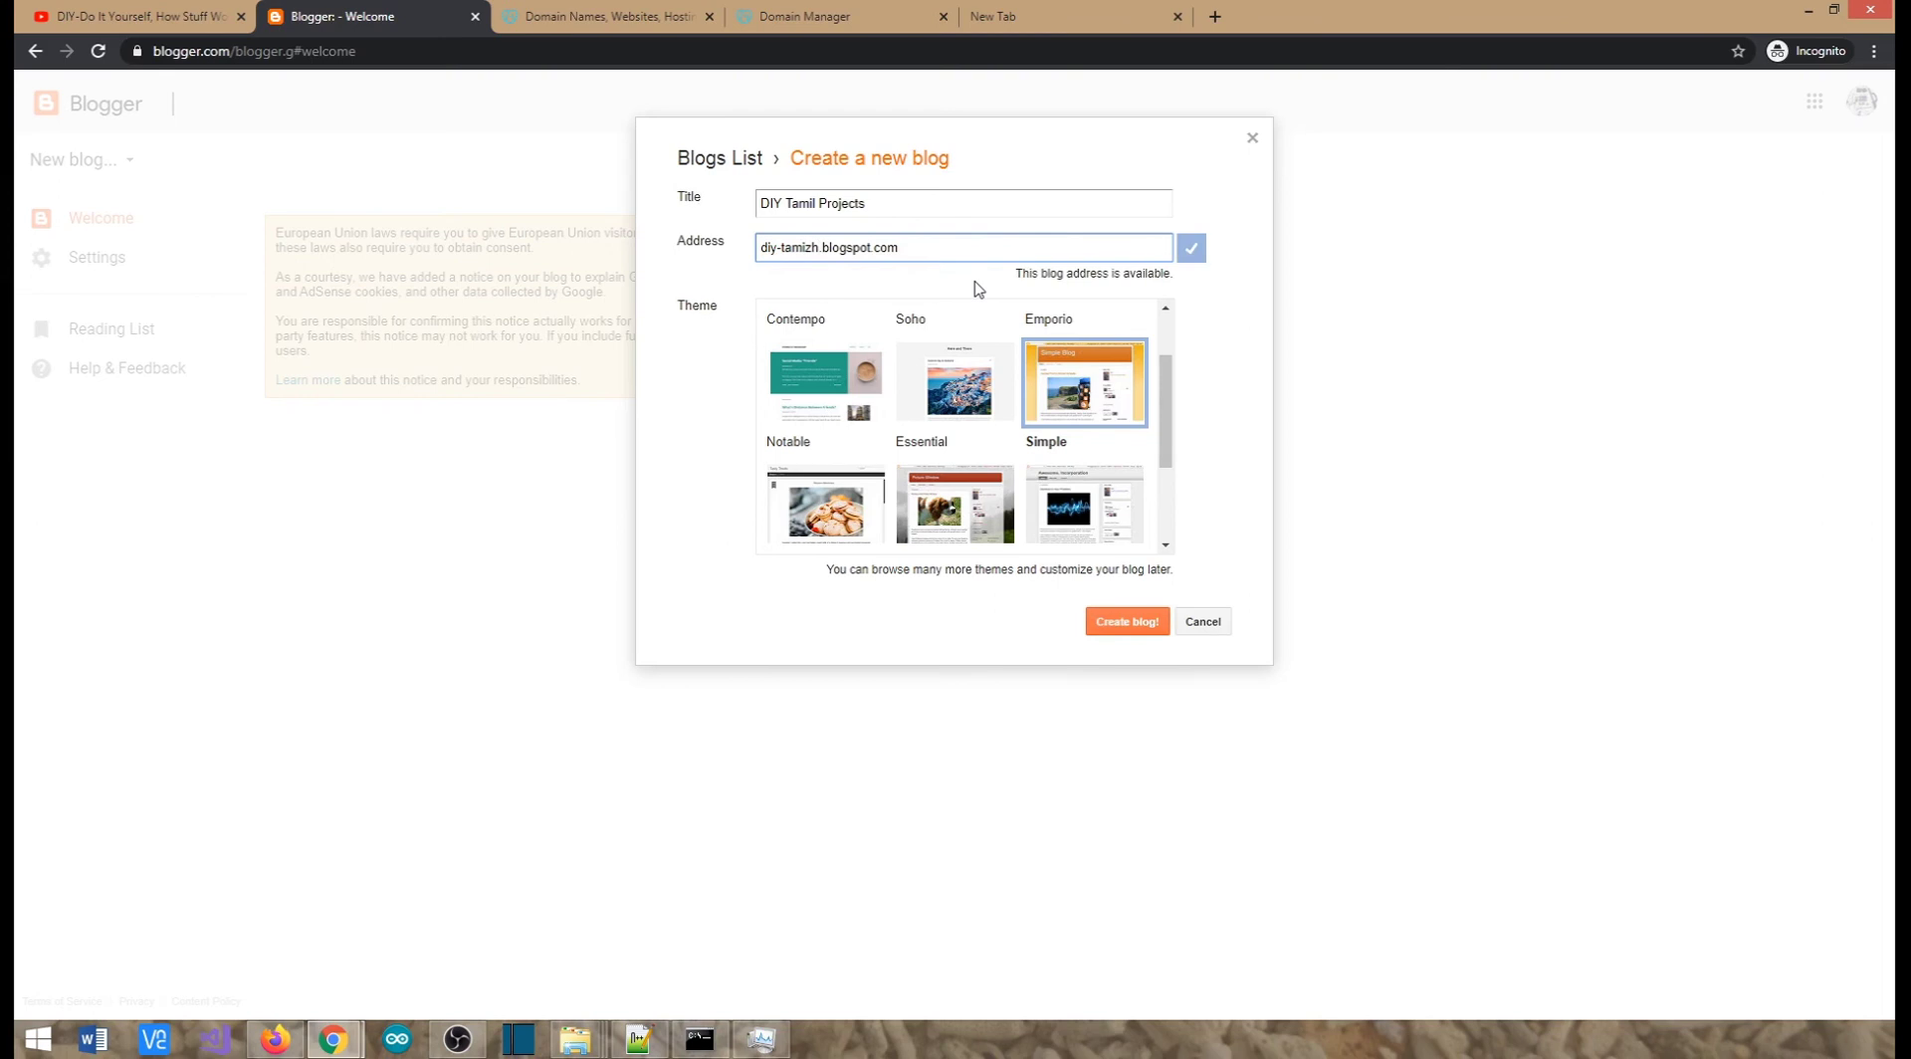
pyautogui.click(1144, 633)
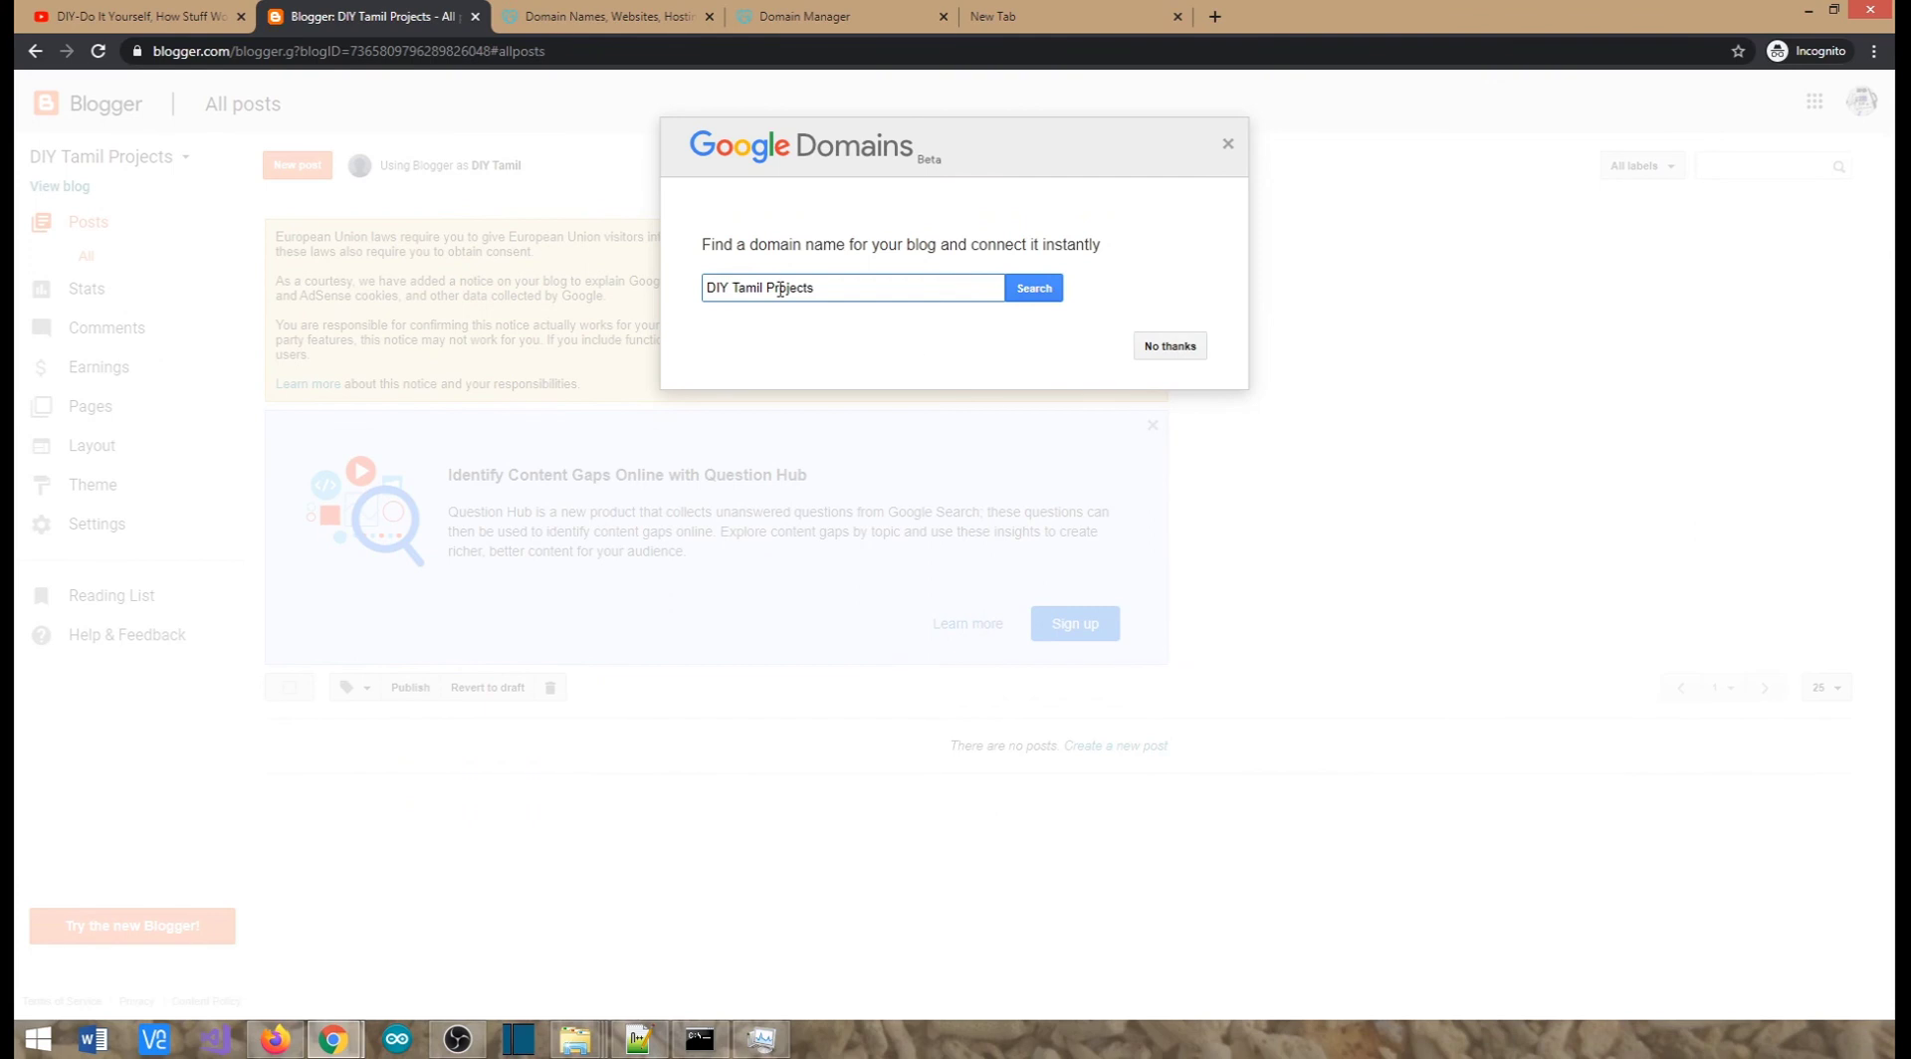
pyautogui.click(1227, 145)
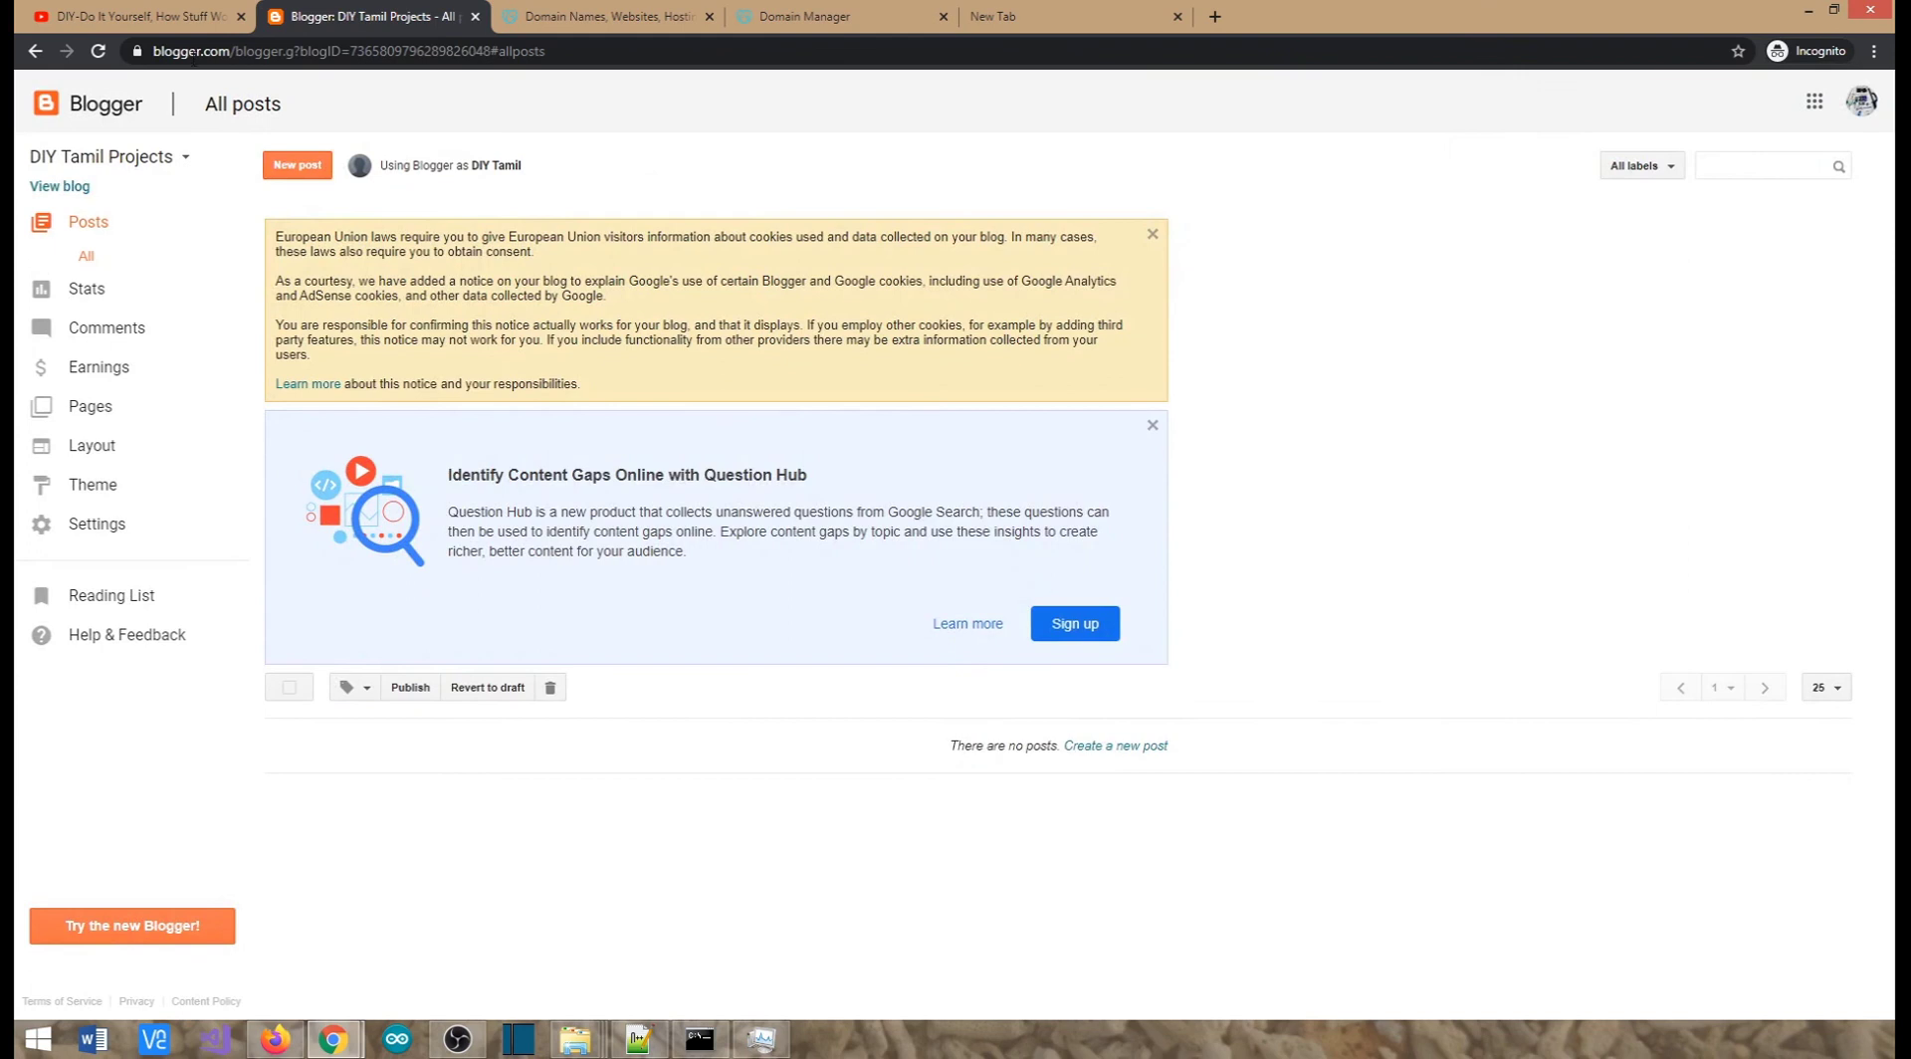
# Load diy-tamizh.blogspot.com in the incognito tab, correcting typos, to view the empty blog
pyautogui.click(1073, 18)
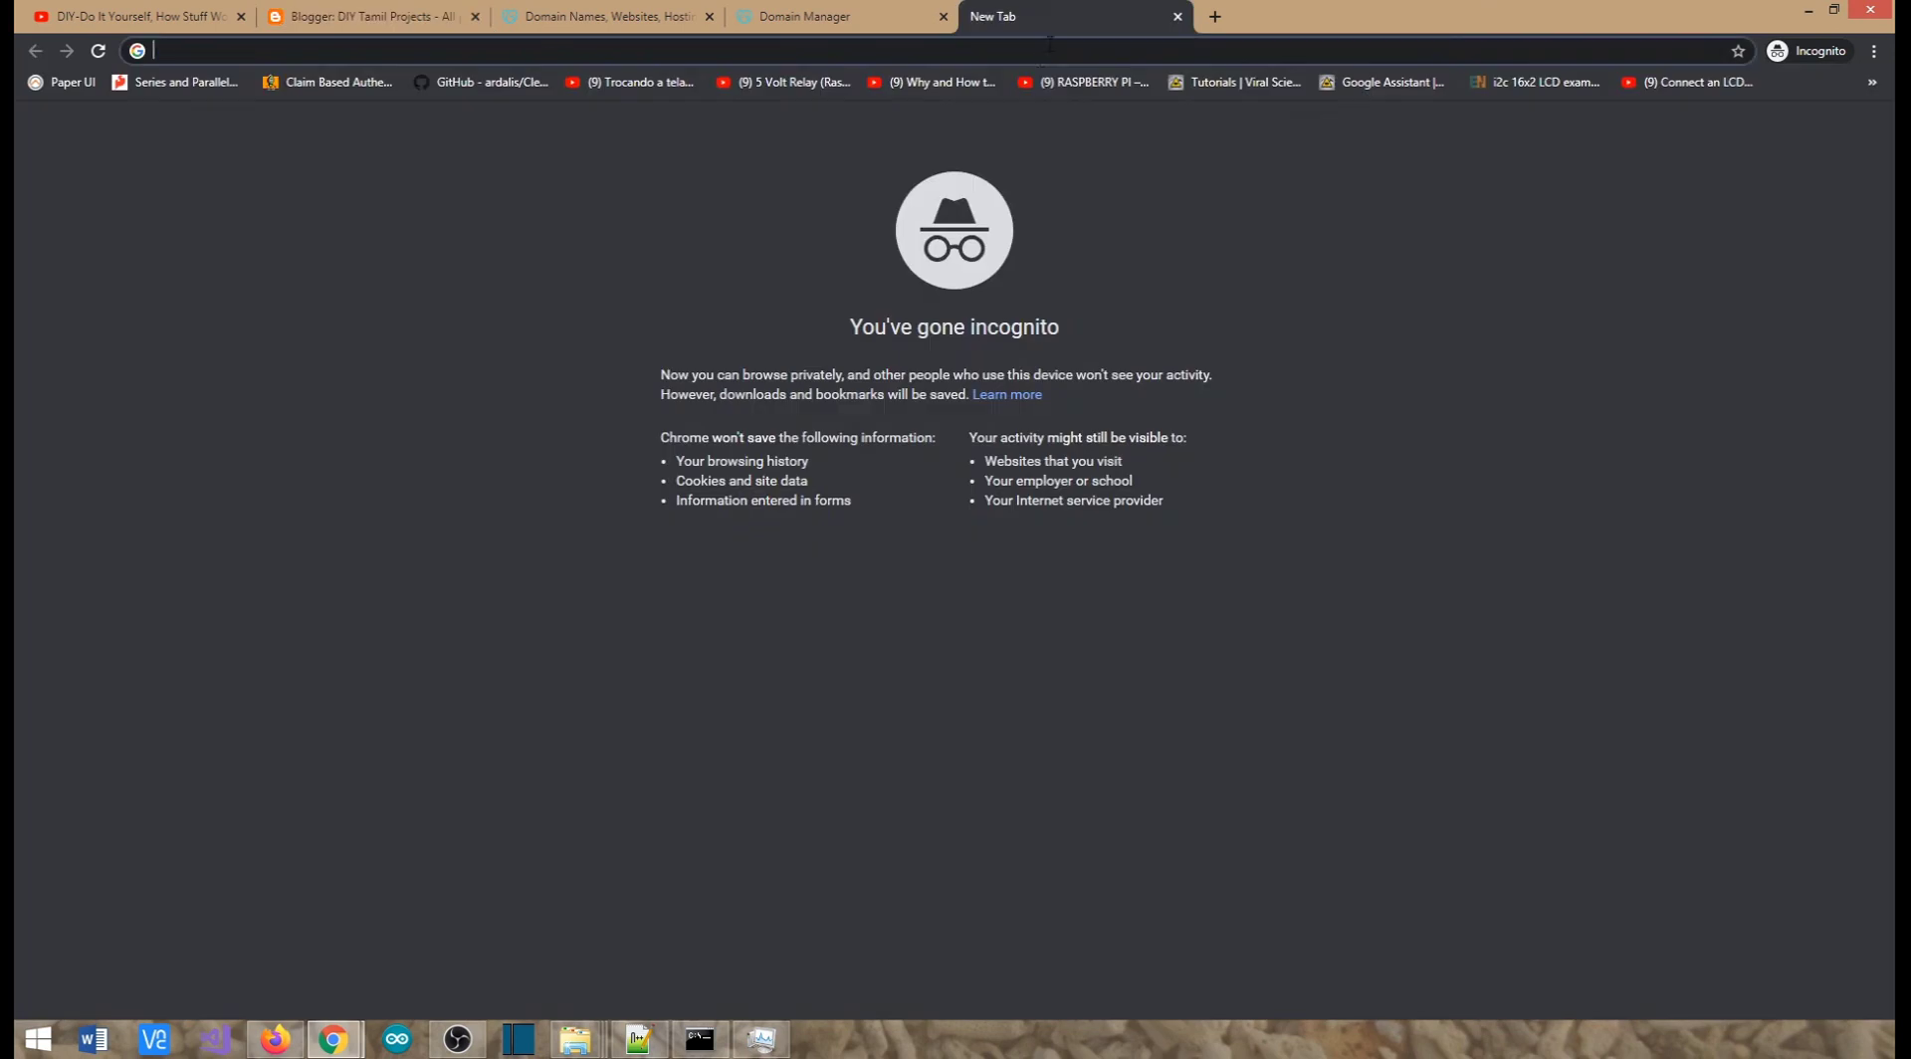
pyautogui.write('diy.')
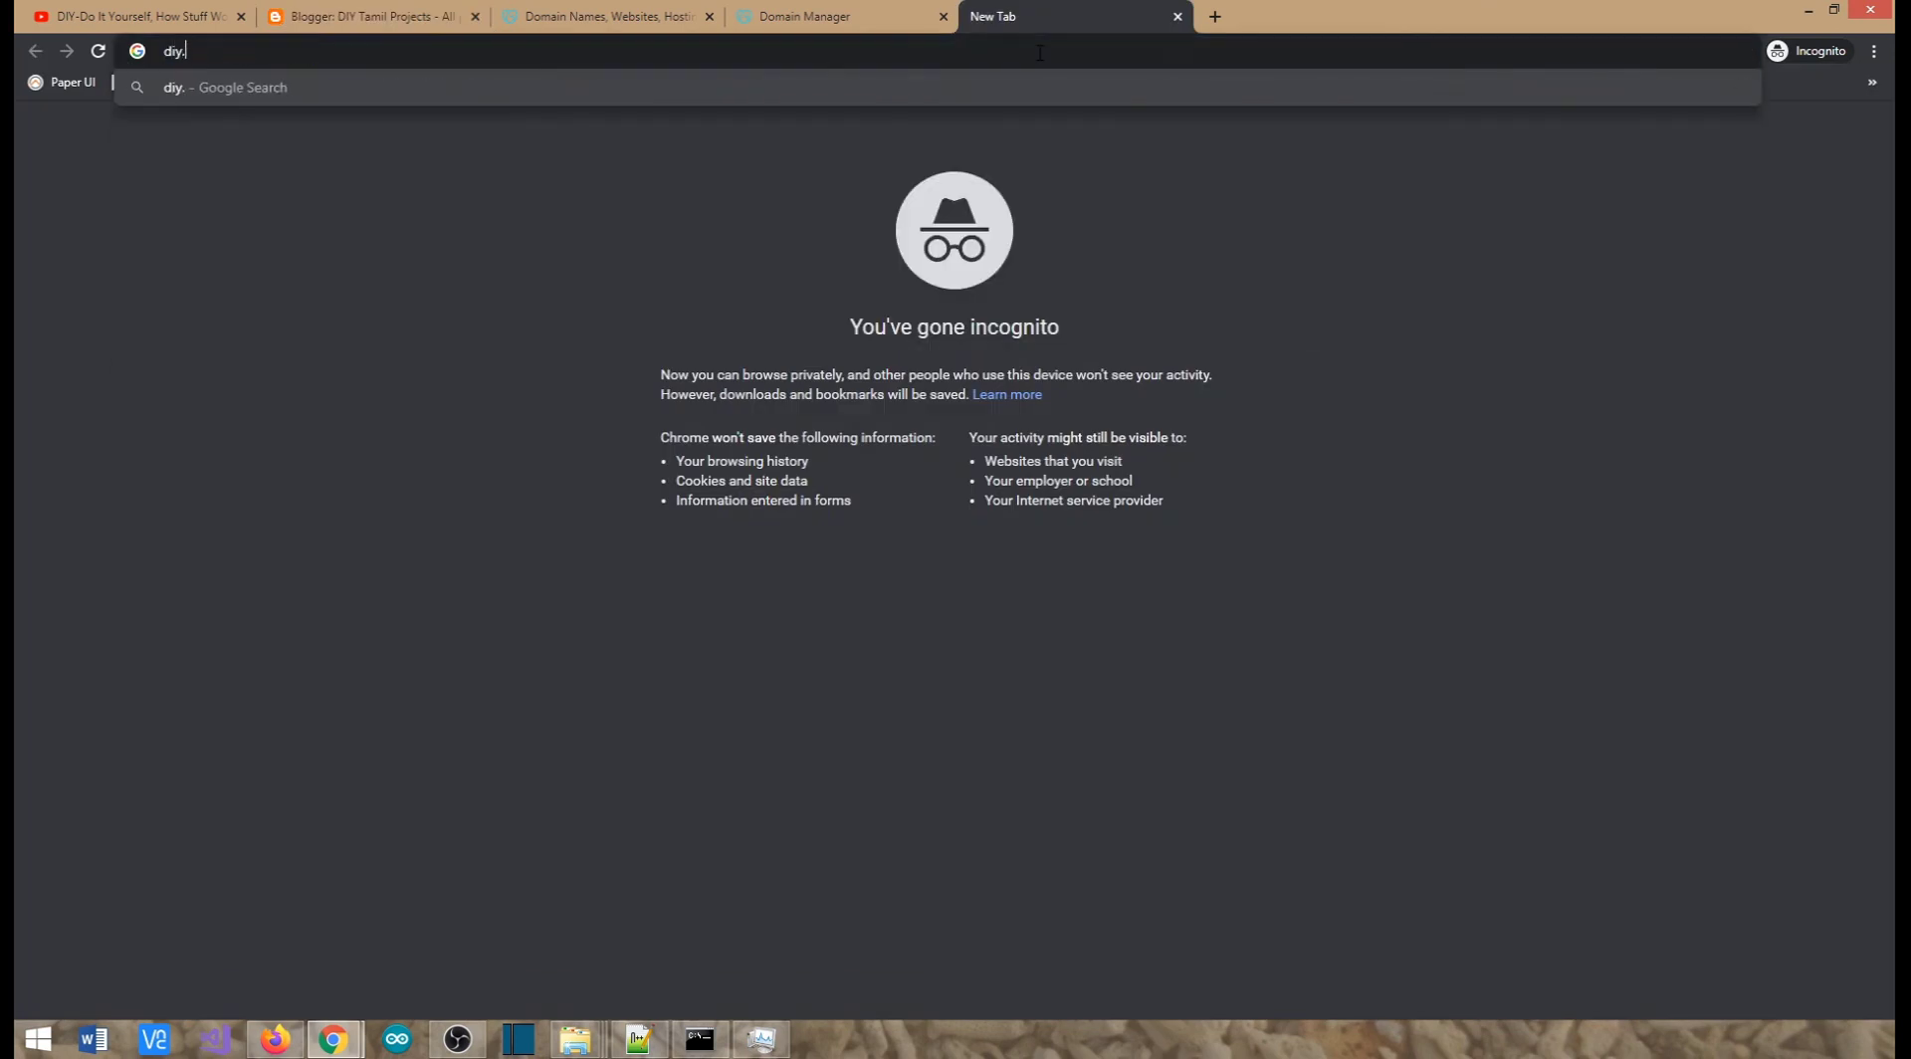
pyautogui.write('tamizk.blo')
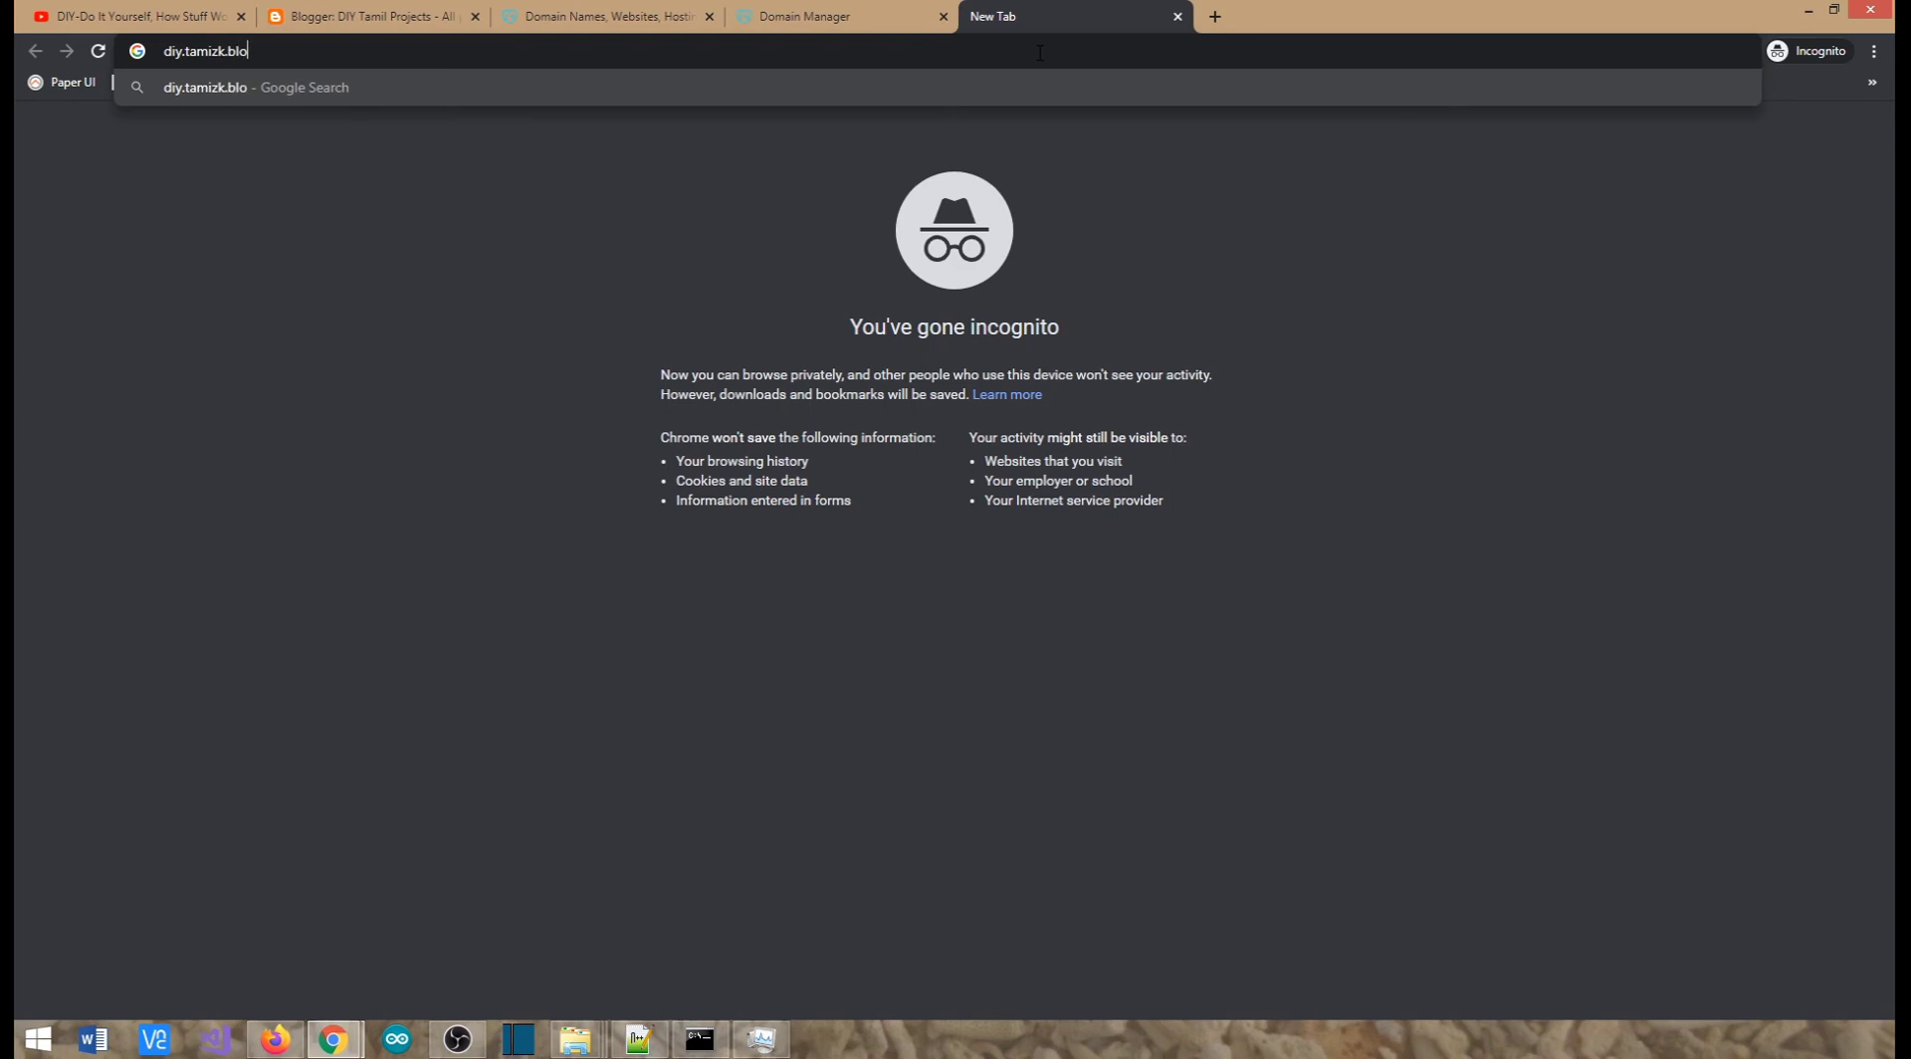
pyautogui.write('gspot.com')
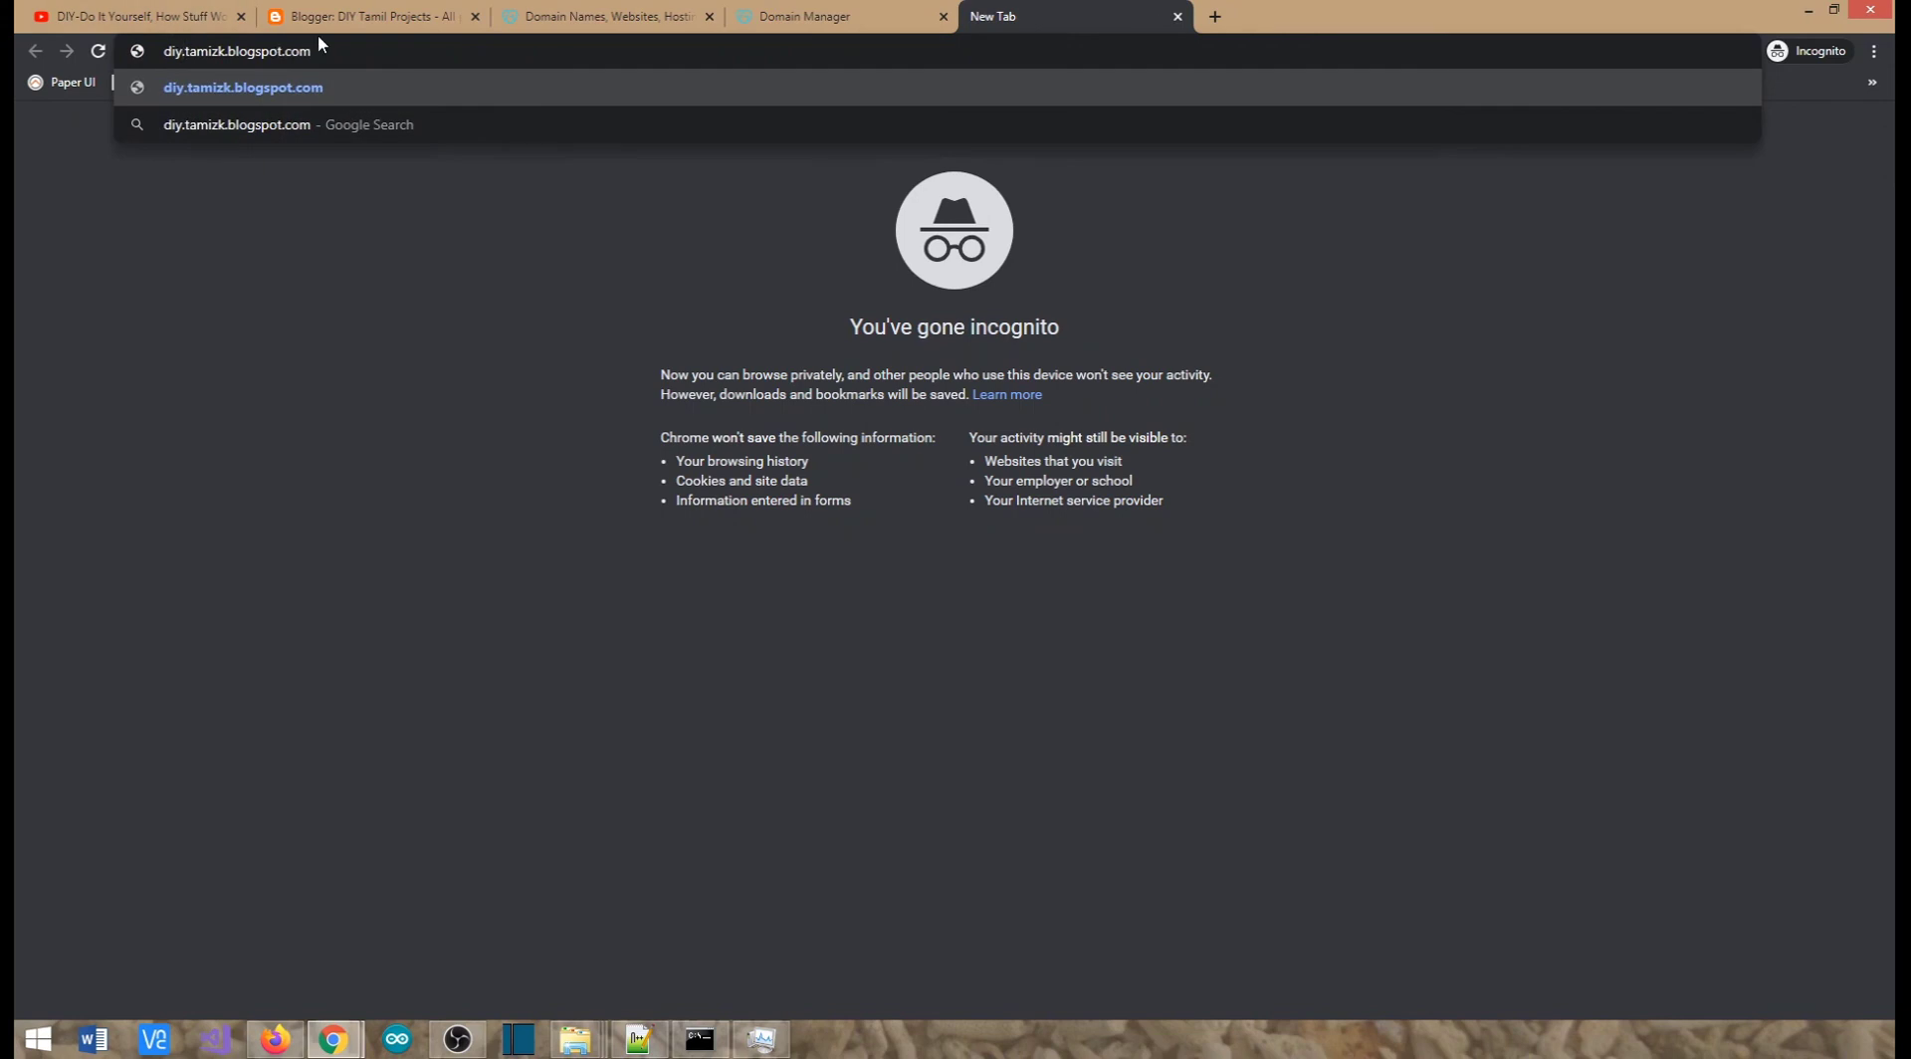
pyautogui.press('BackSpace')
pyautogui.write('-')
pyautogui.press('Return')
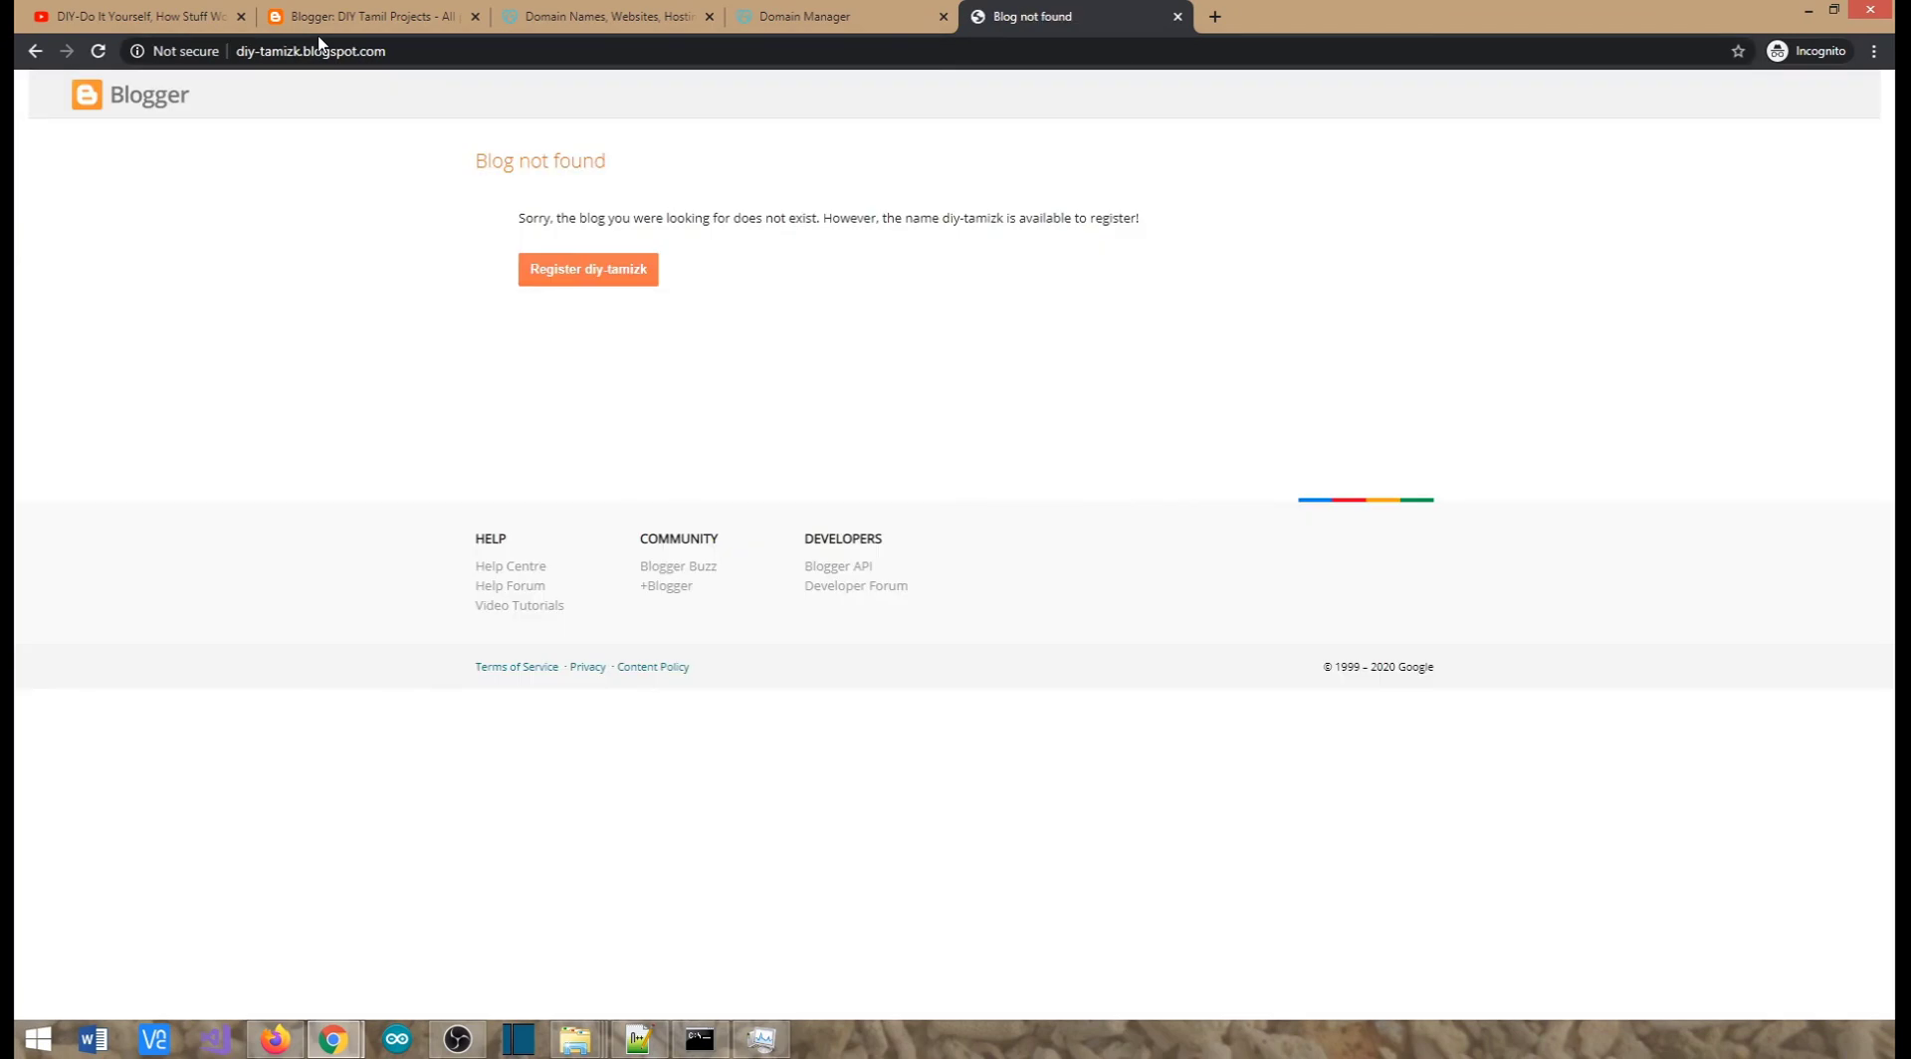
pyautogui.click(336, 54)
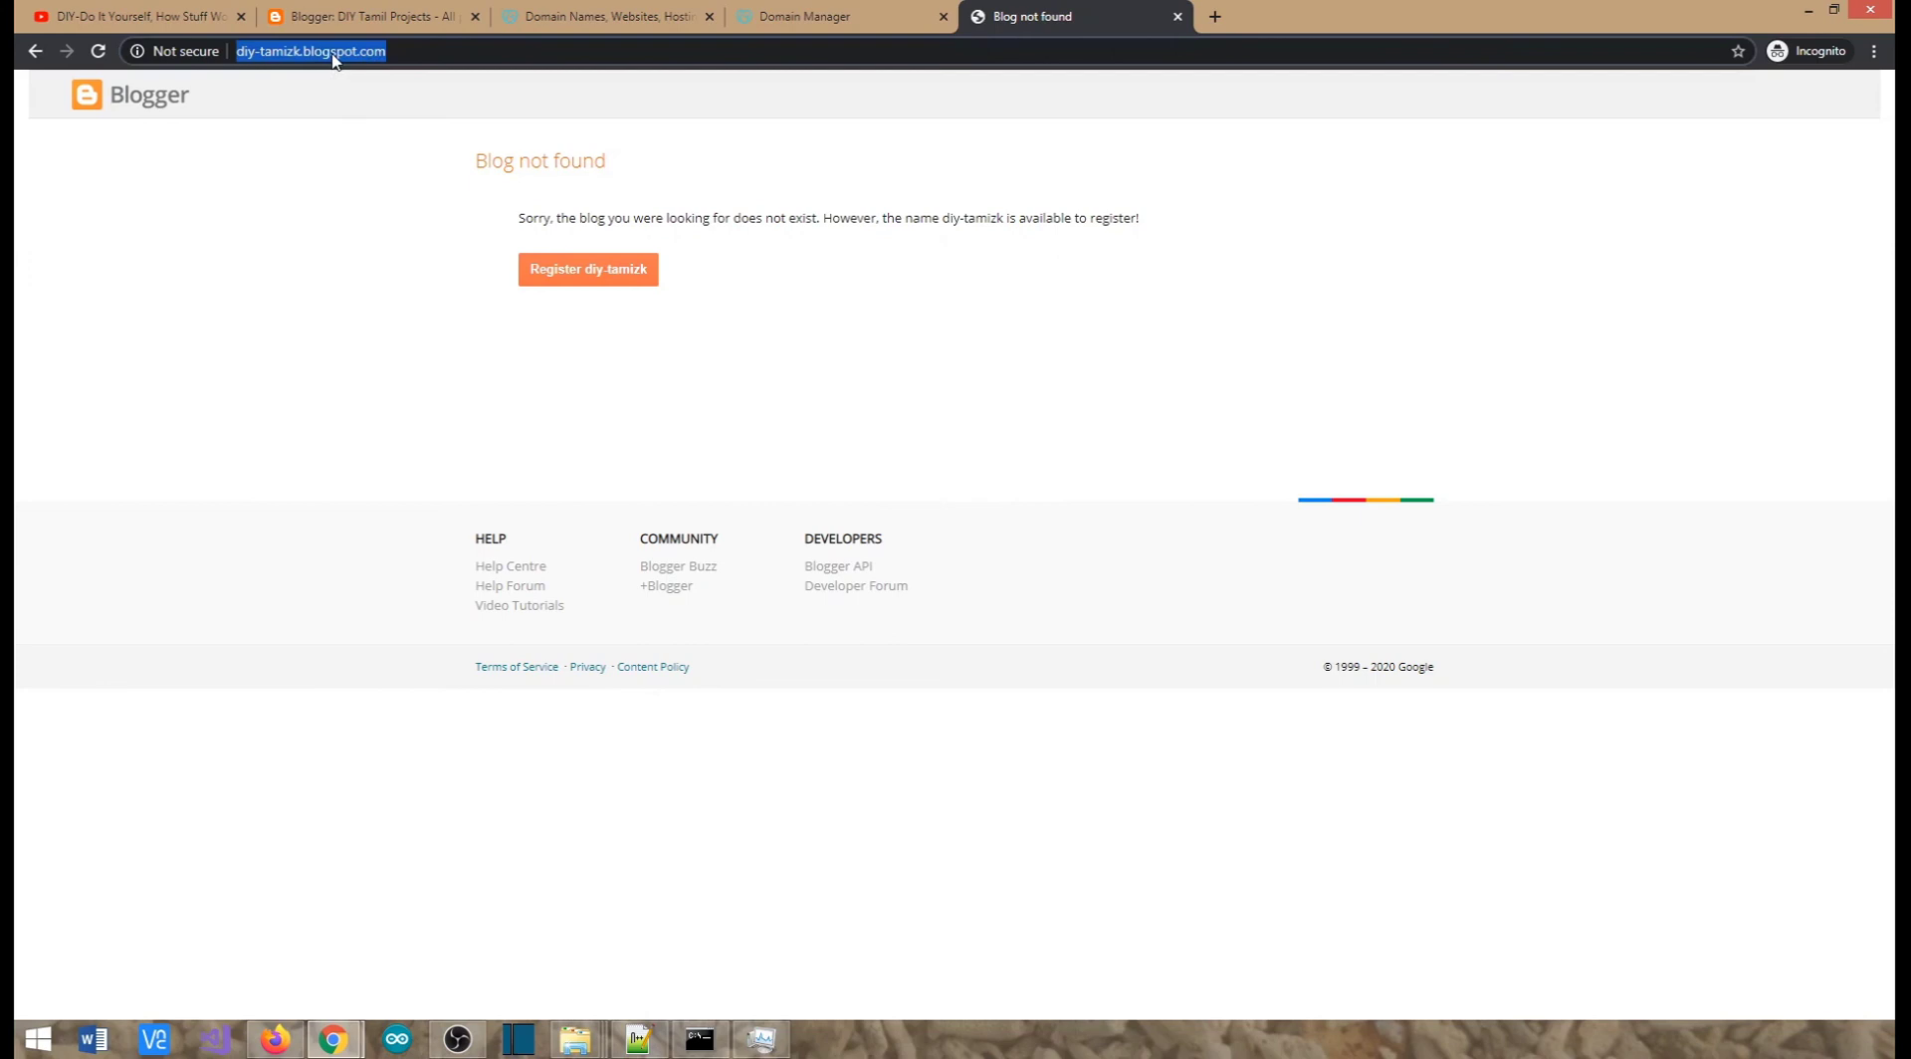
pyautogui.write('diy')
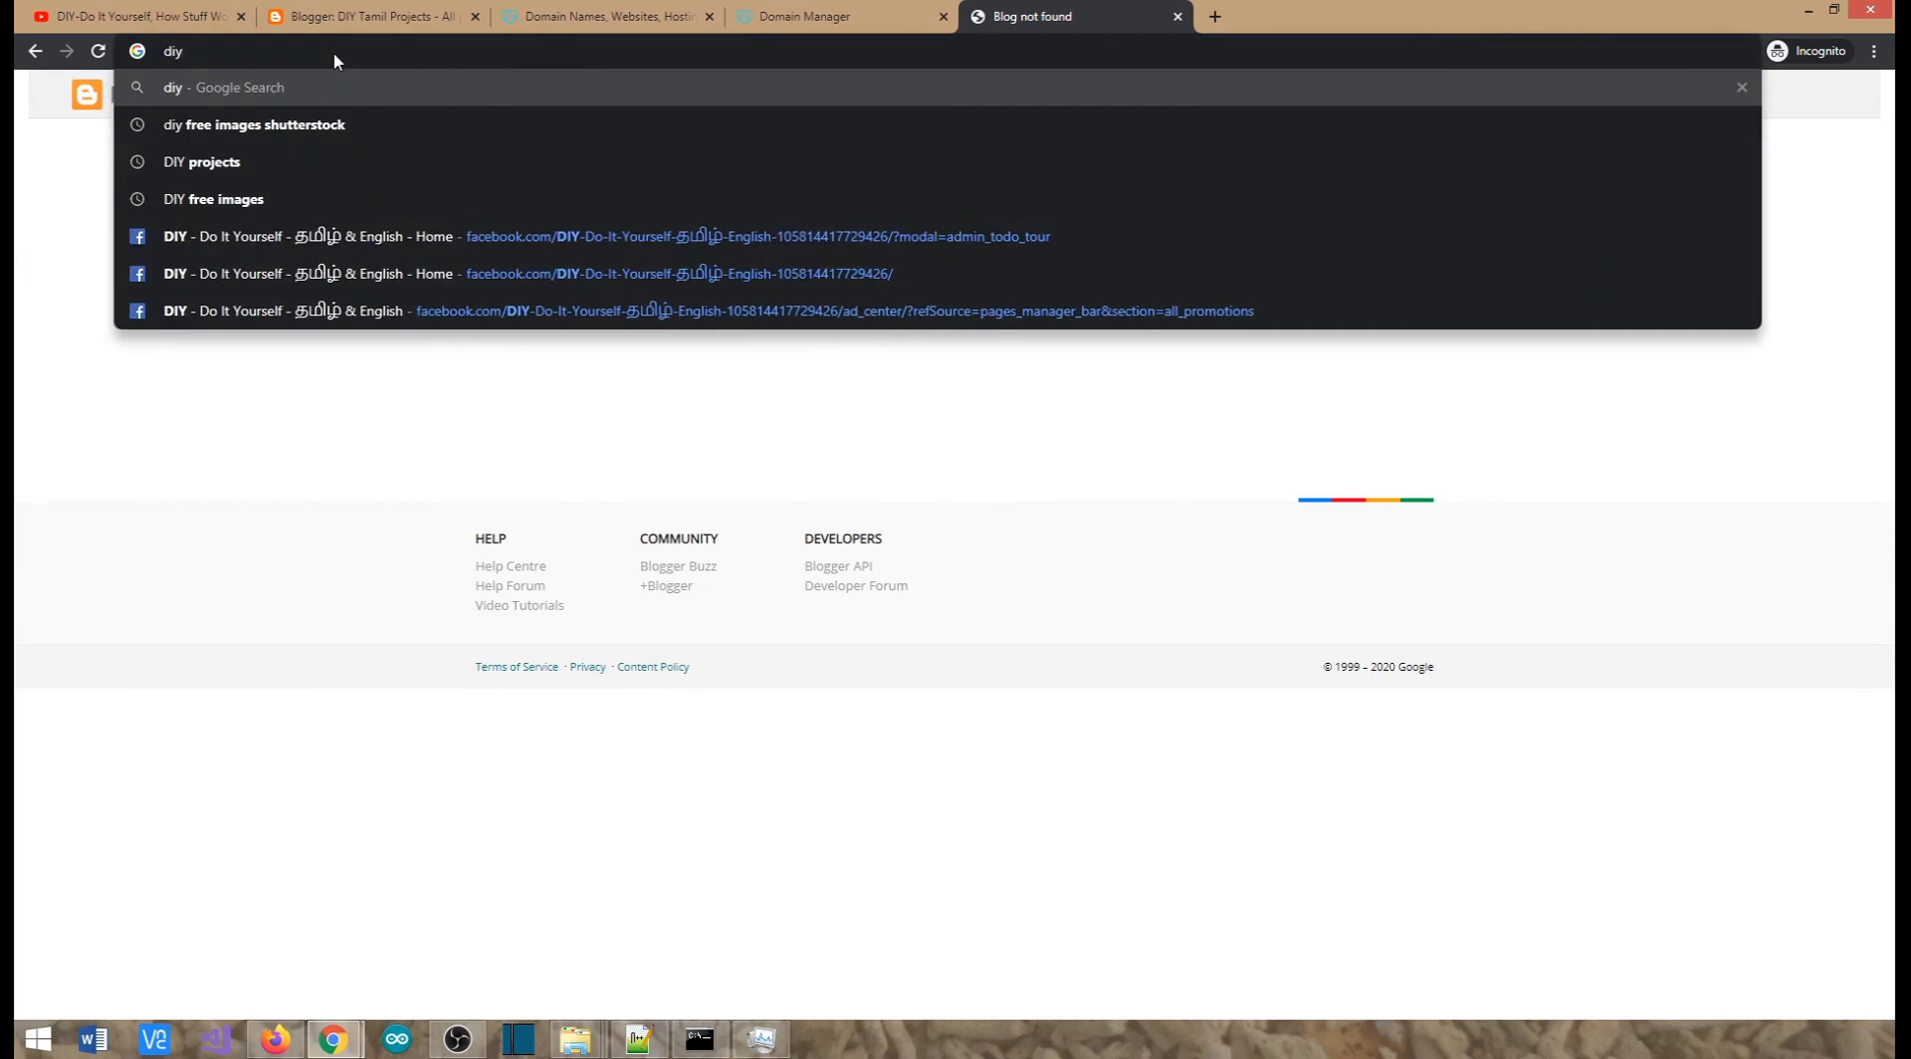
pyautogui.write('-tam')
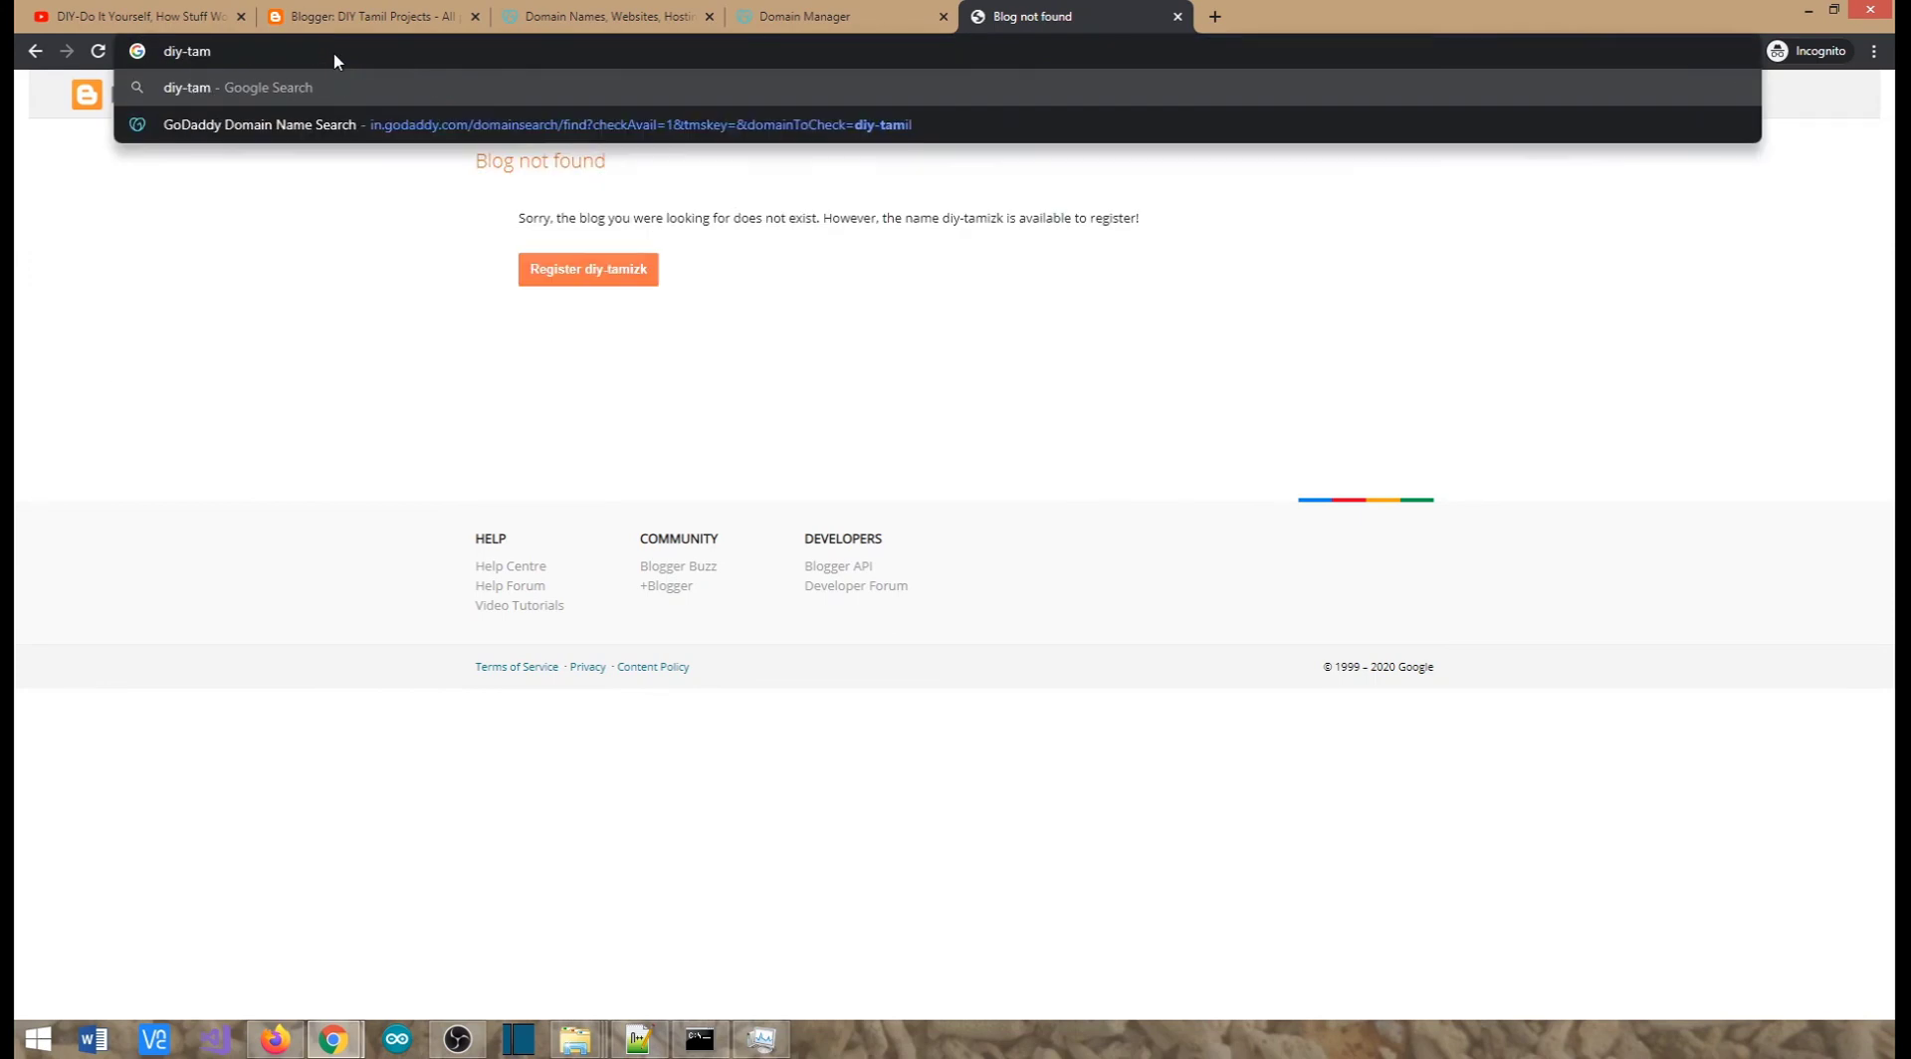
pyautogui.write('izh.blogspot.')
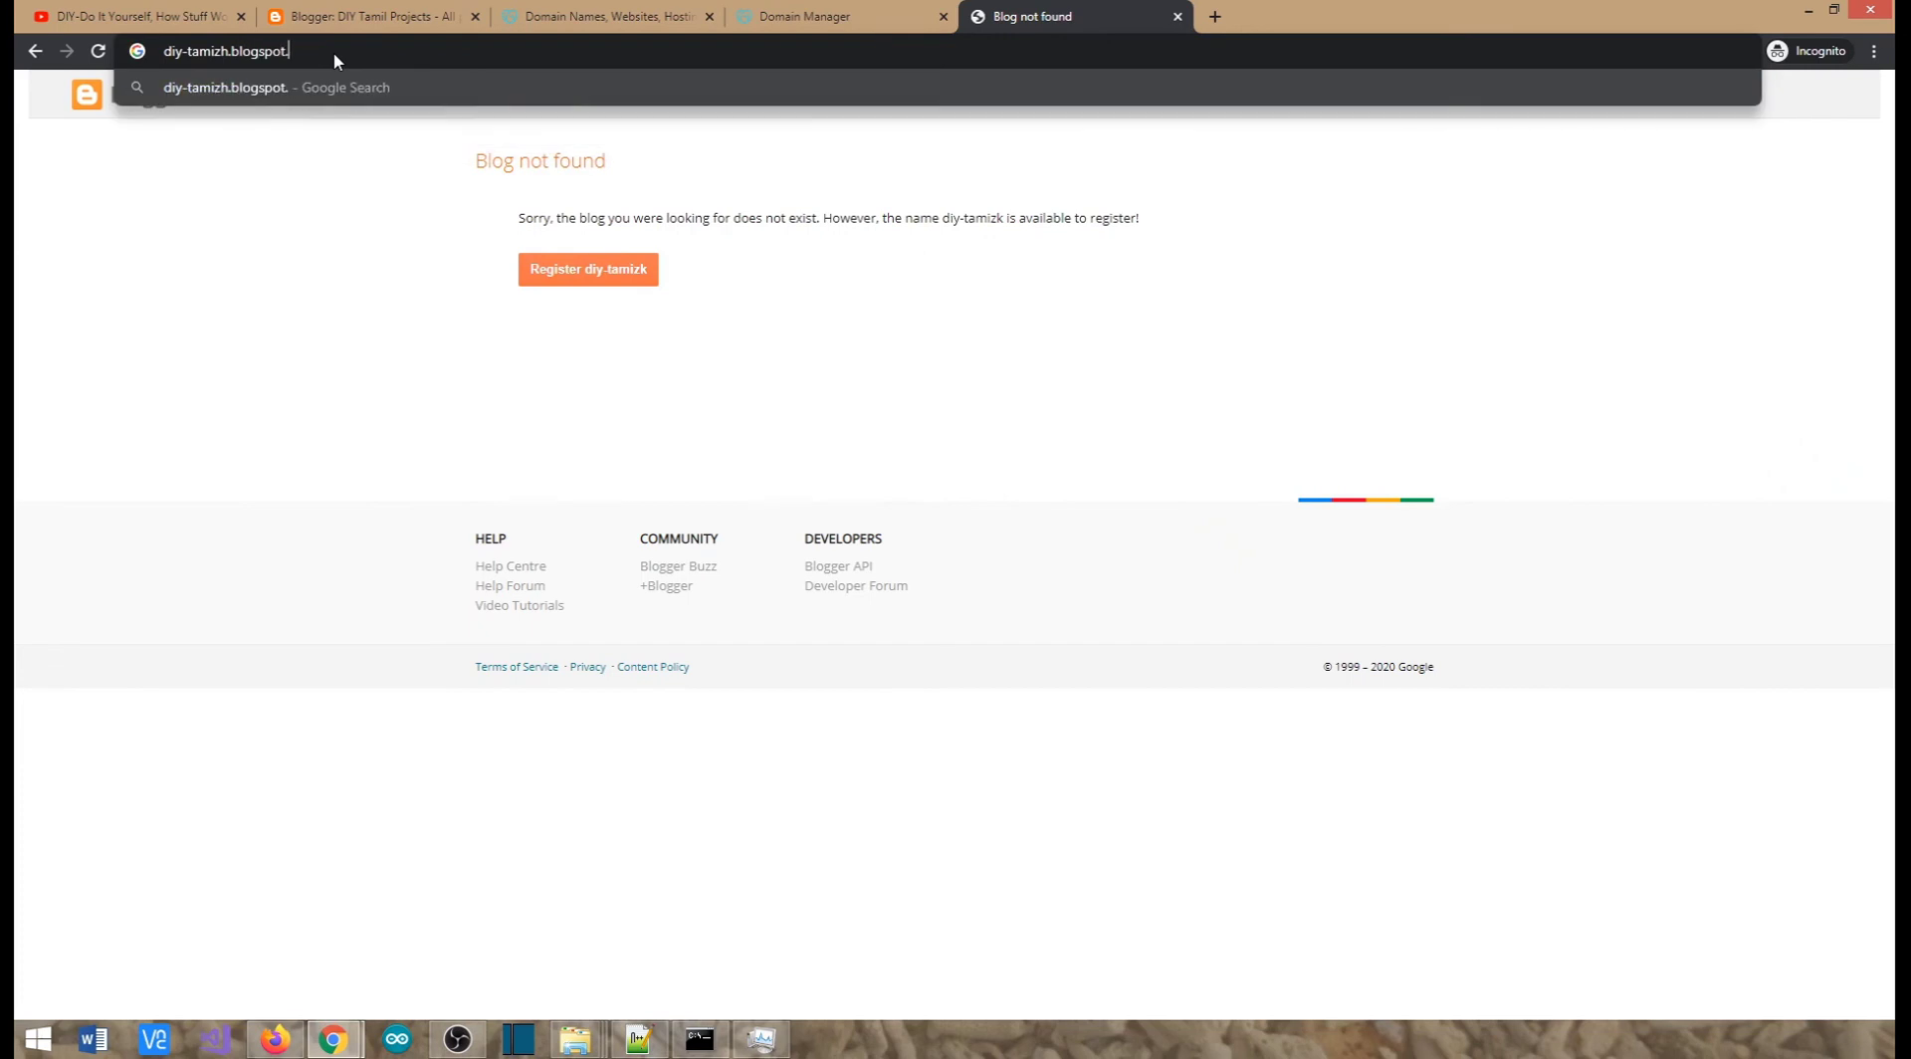
pyautogui.write('com')
pyautogui.press('Return')
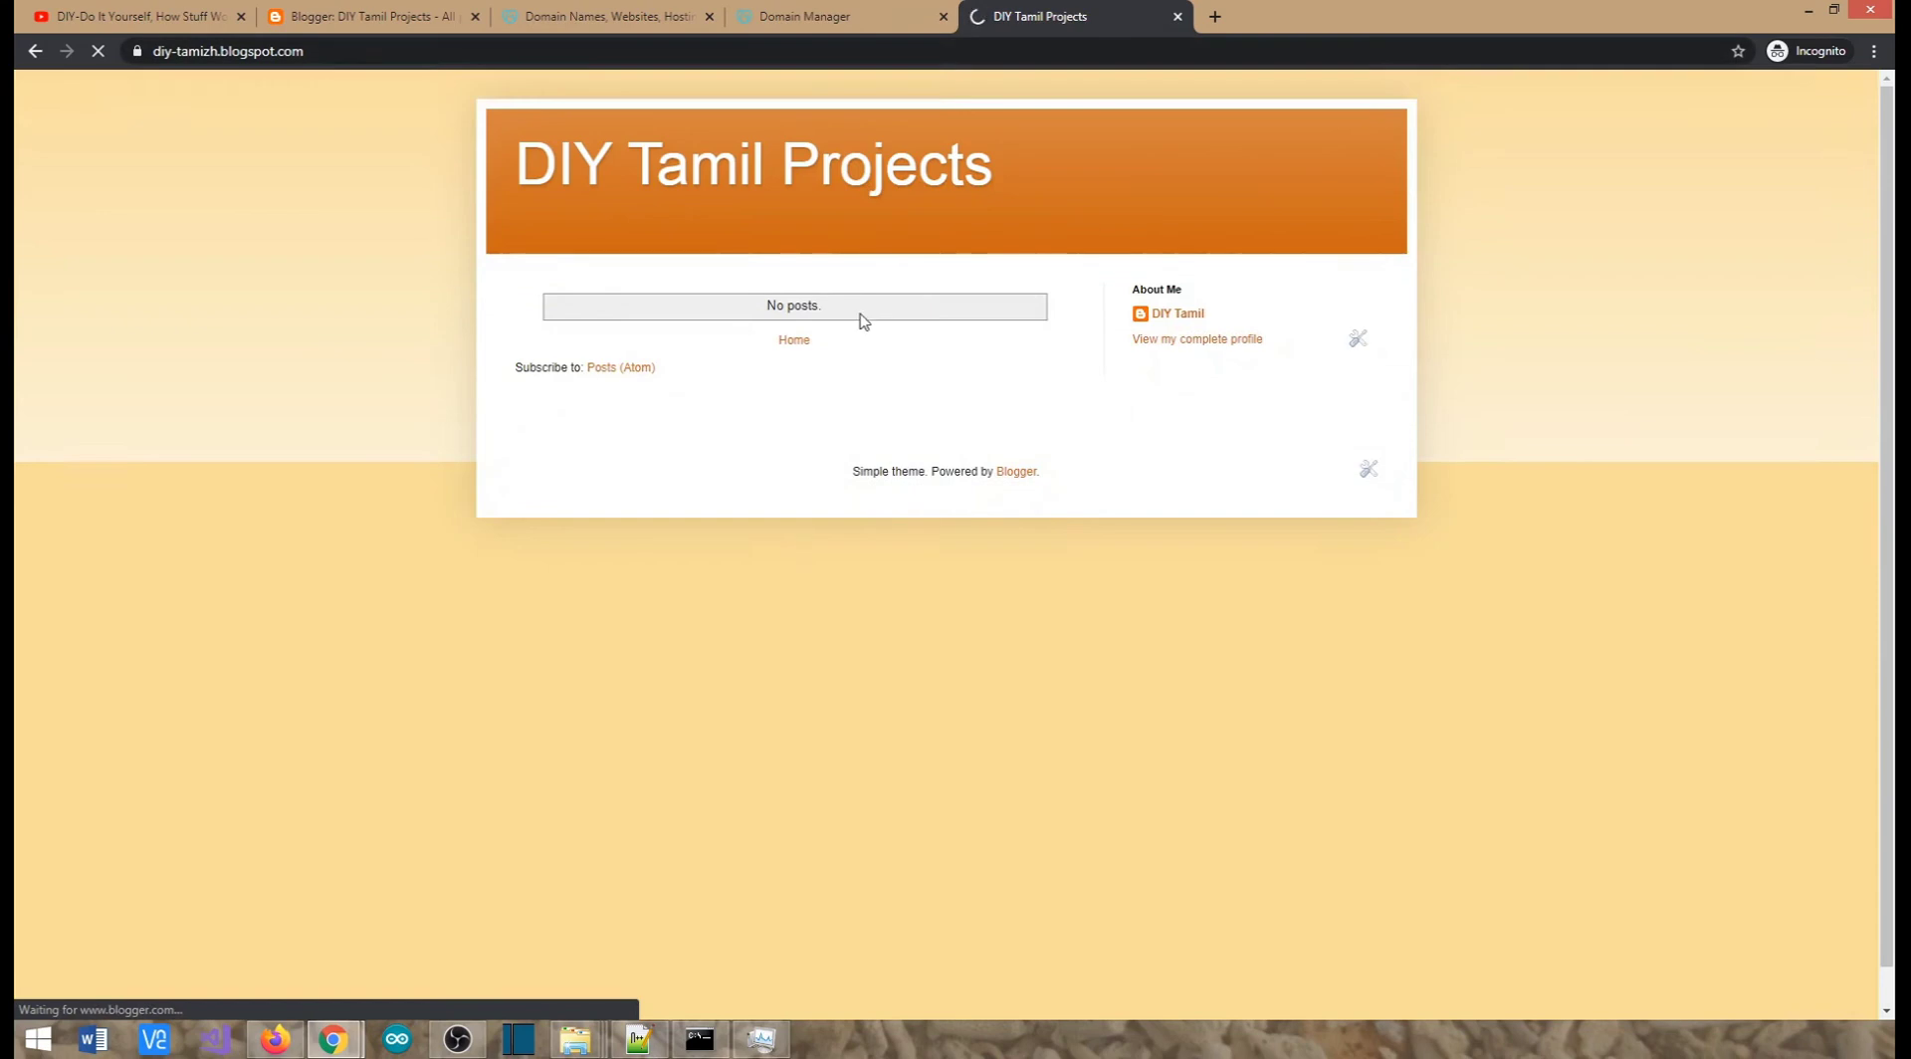
pyautogui.click(1215, 16)
# Back on the Blogger dashboard, start a new post titled 'Test'
pyautogui.click(1028, 18)
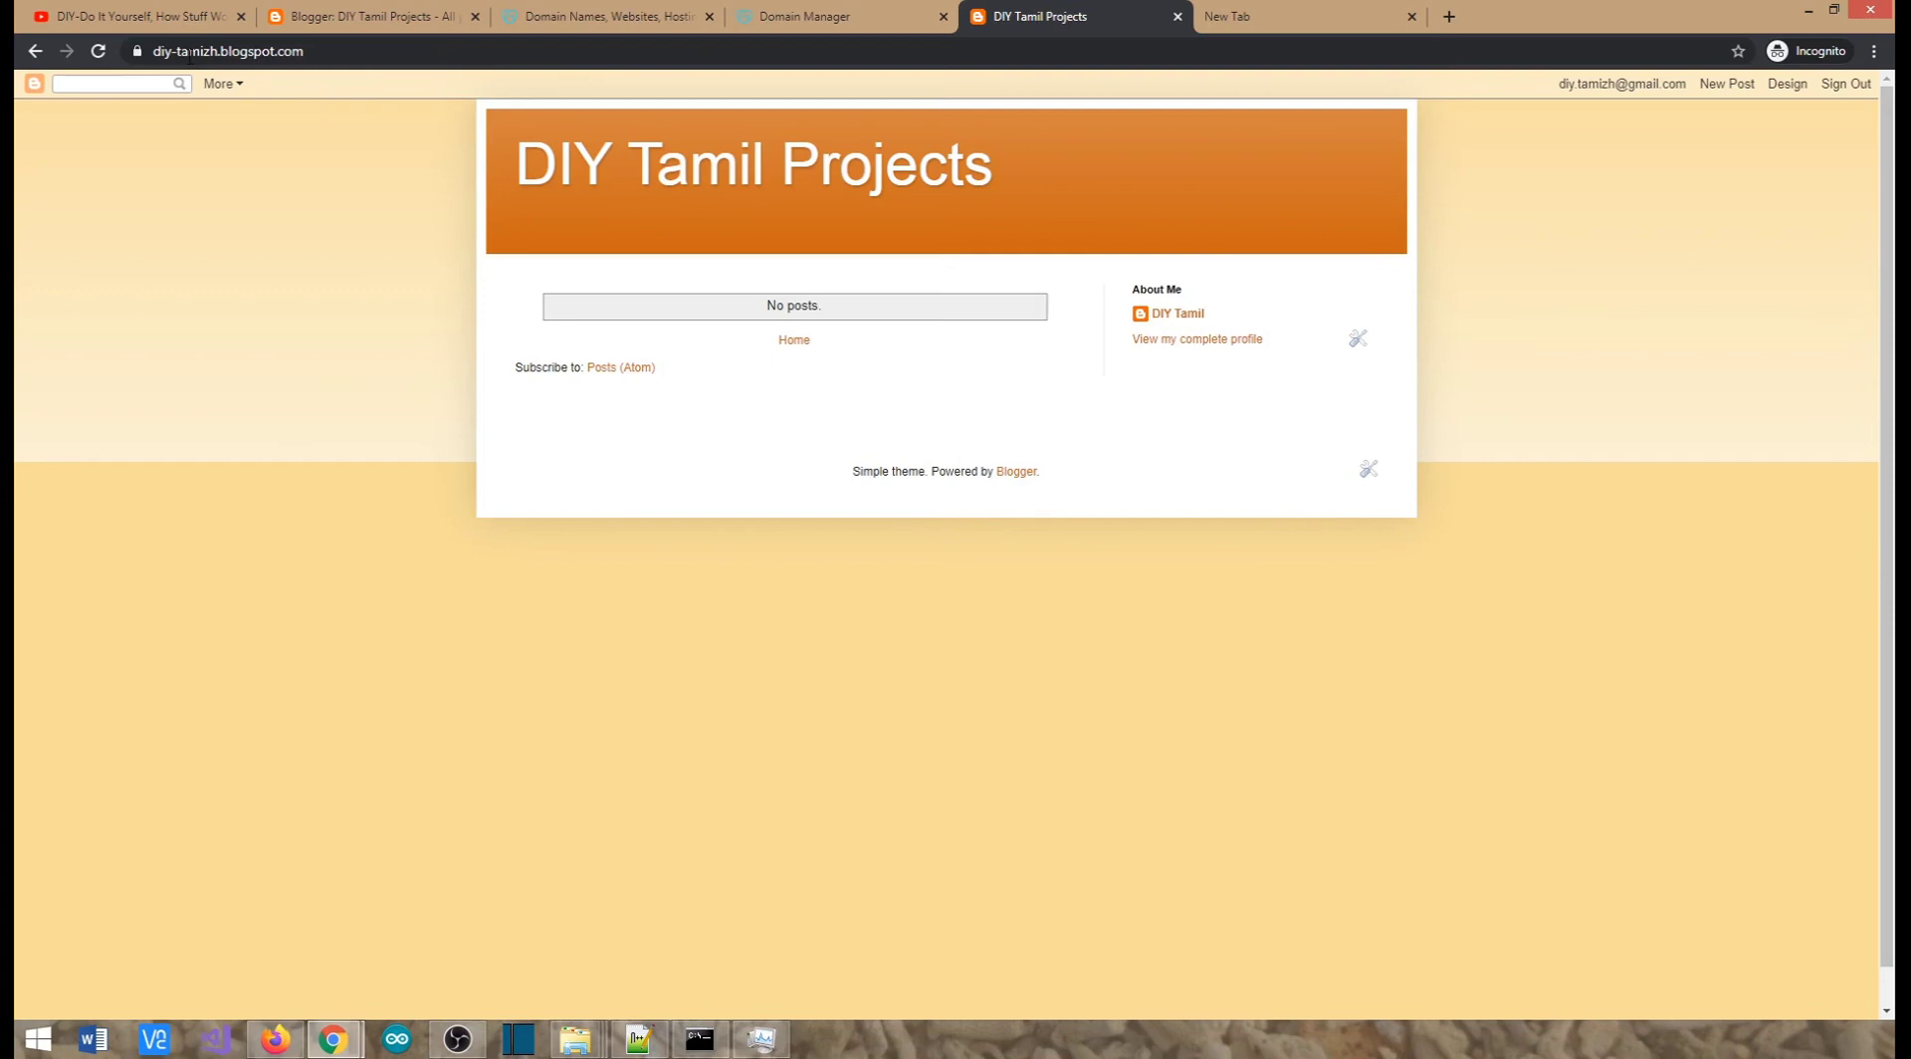
pyautogui.click(316, 27)
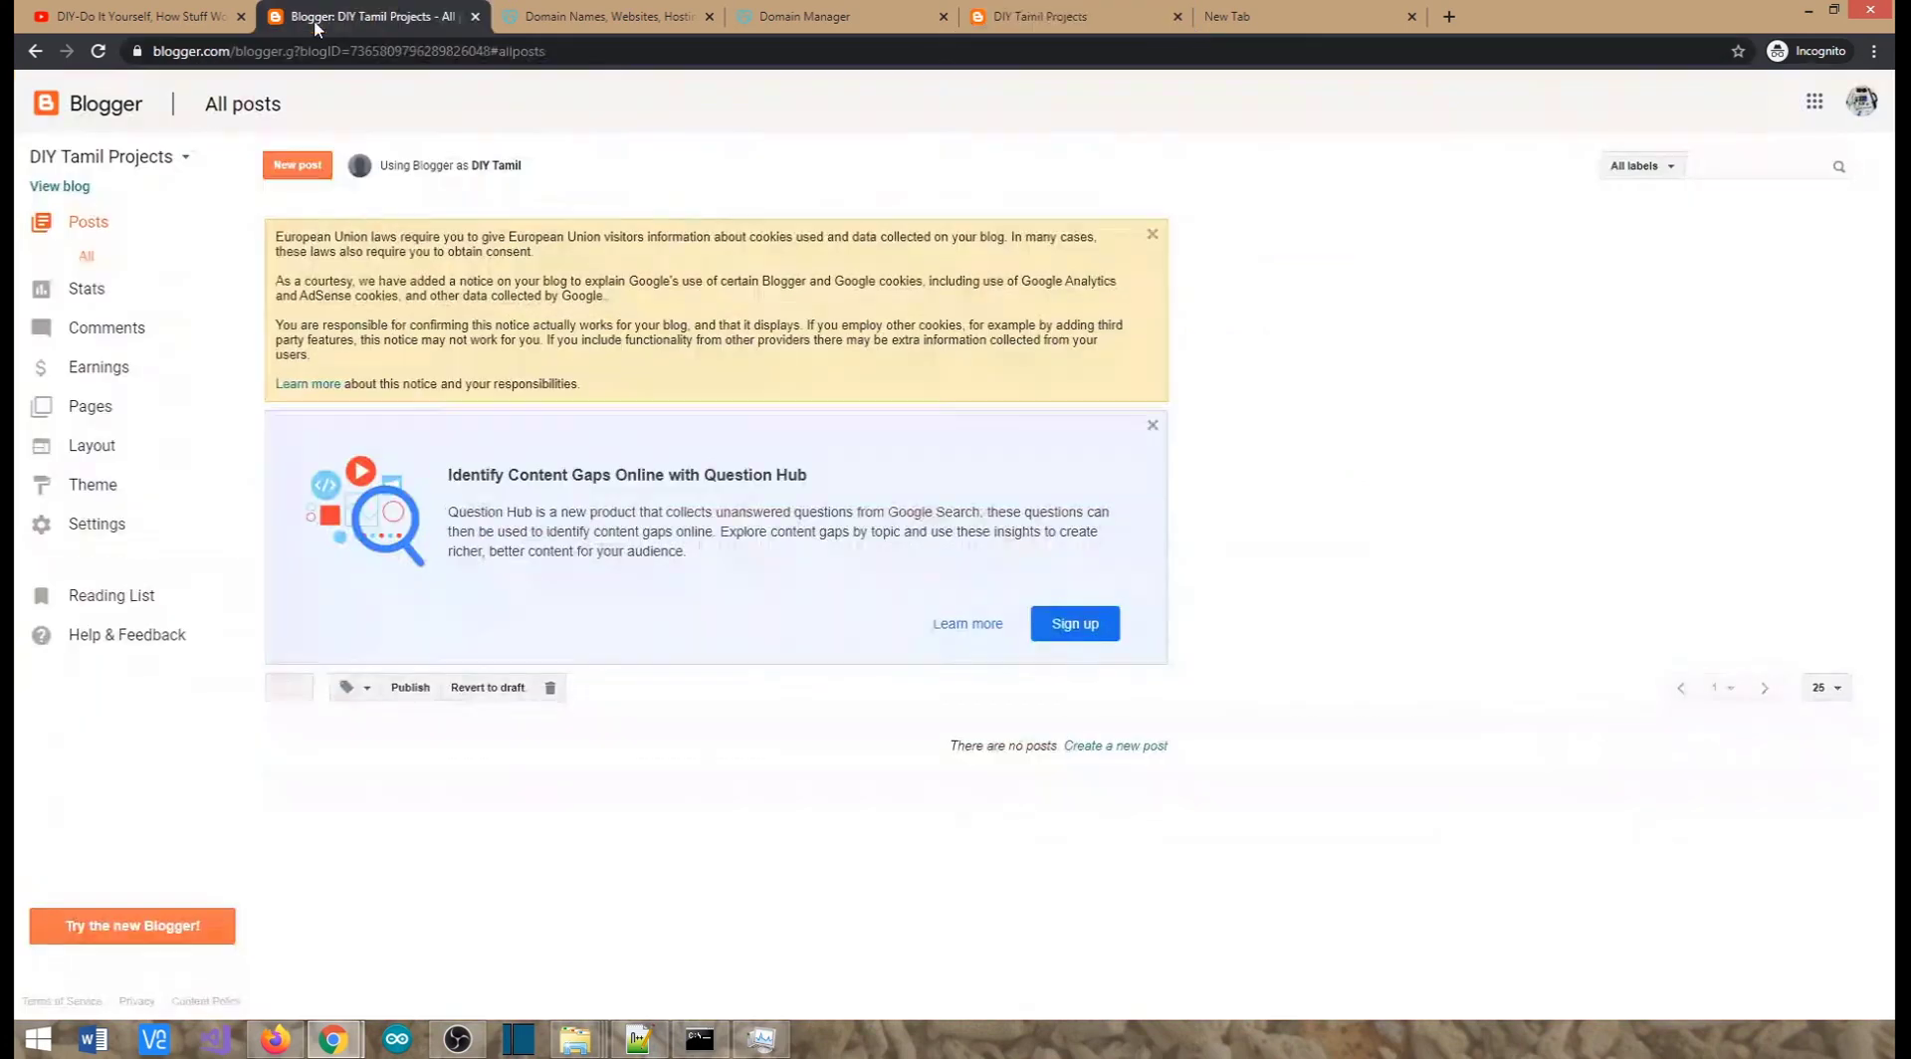
pyautogui.click(296, 167)
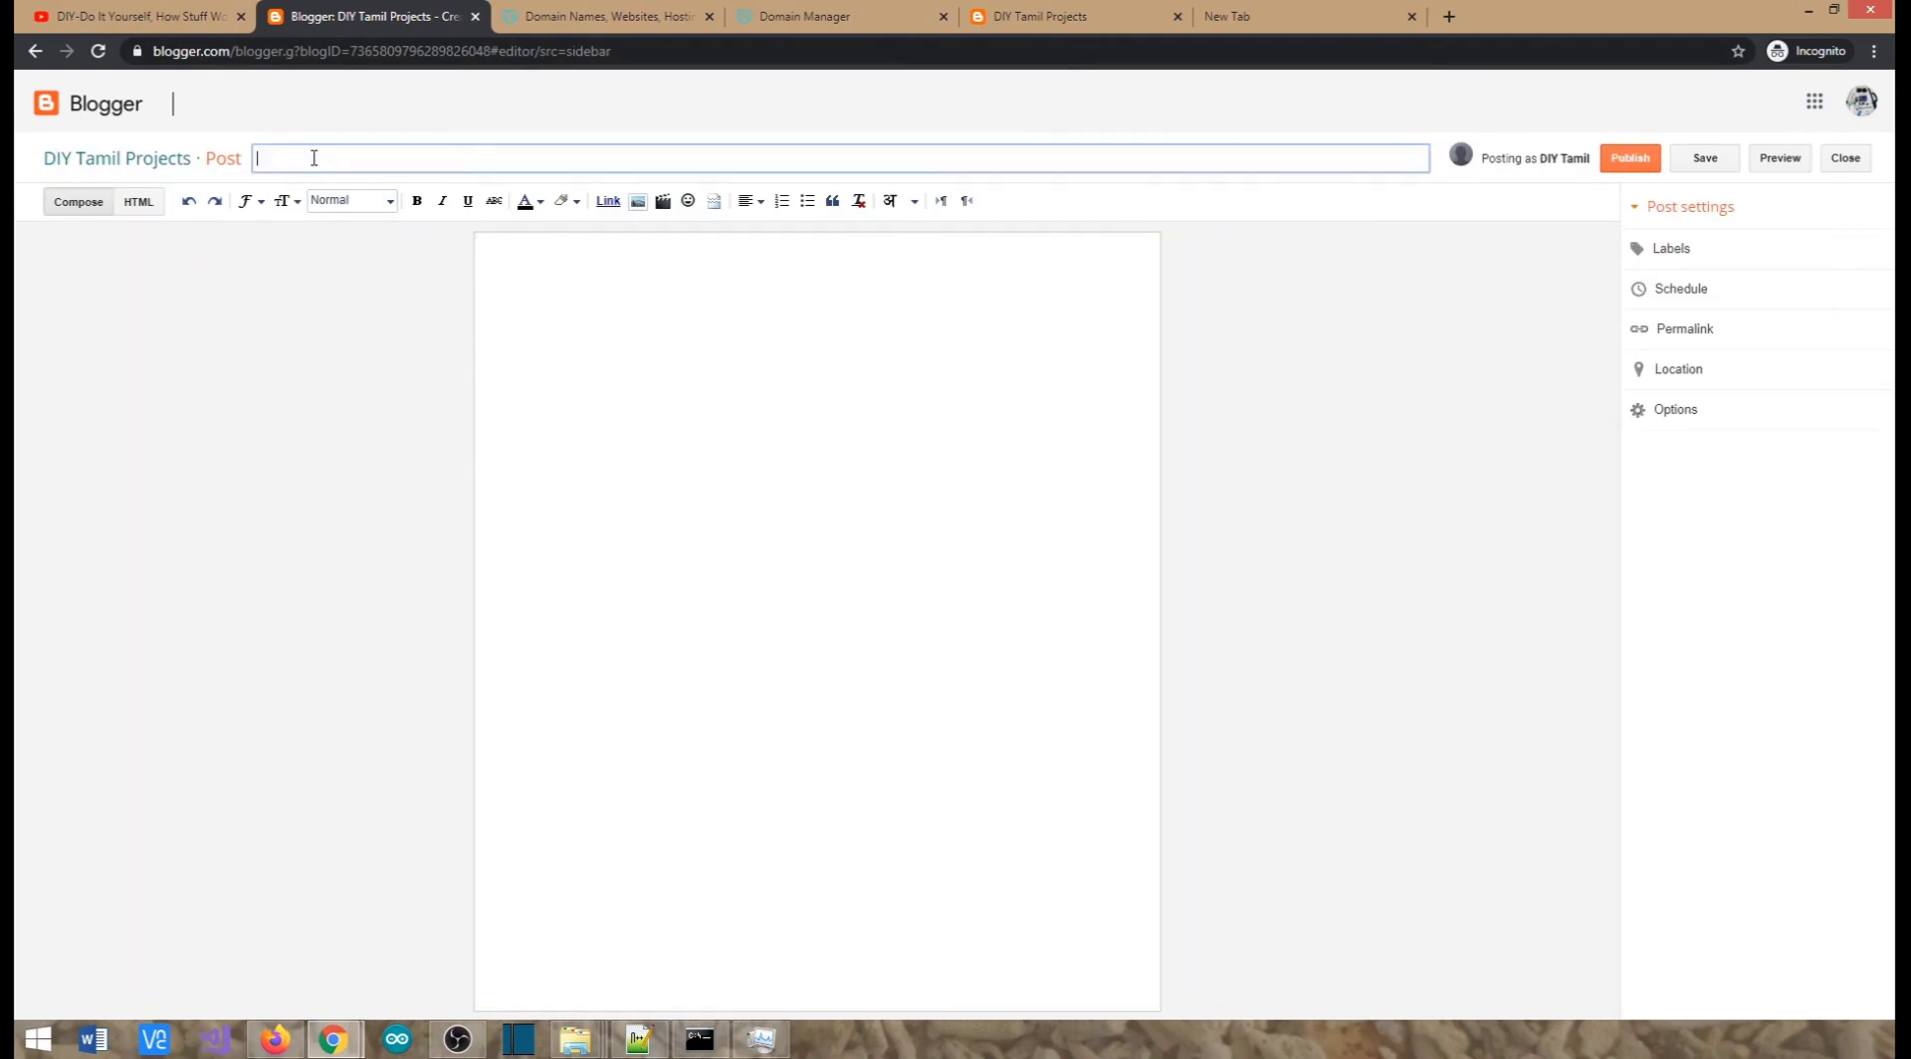
pyautogui.write('Test')
# Open the Extention Box video from the YouTube channel's uploads
pyautogui.click(139, 16)
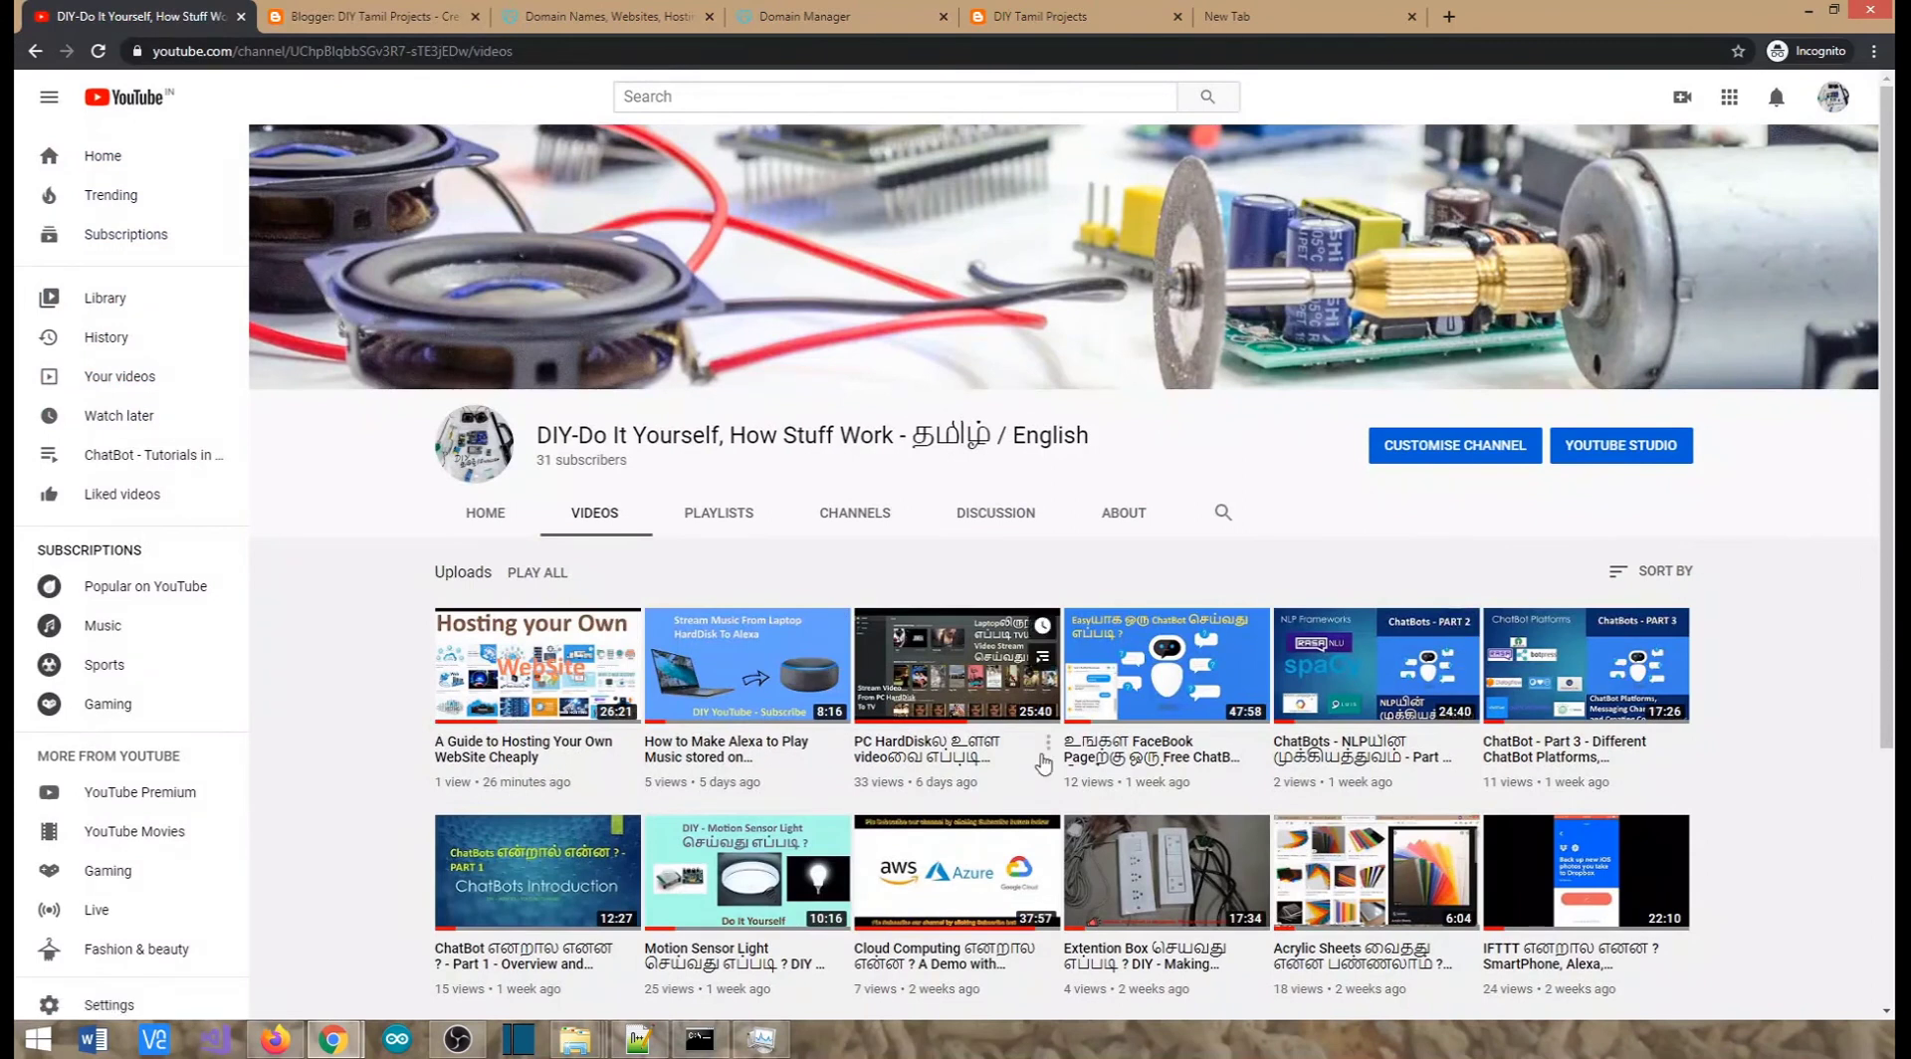
pyautogui.scroll(-2, 1271, 809)
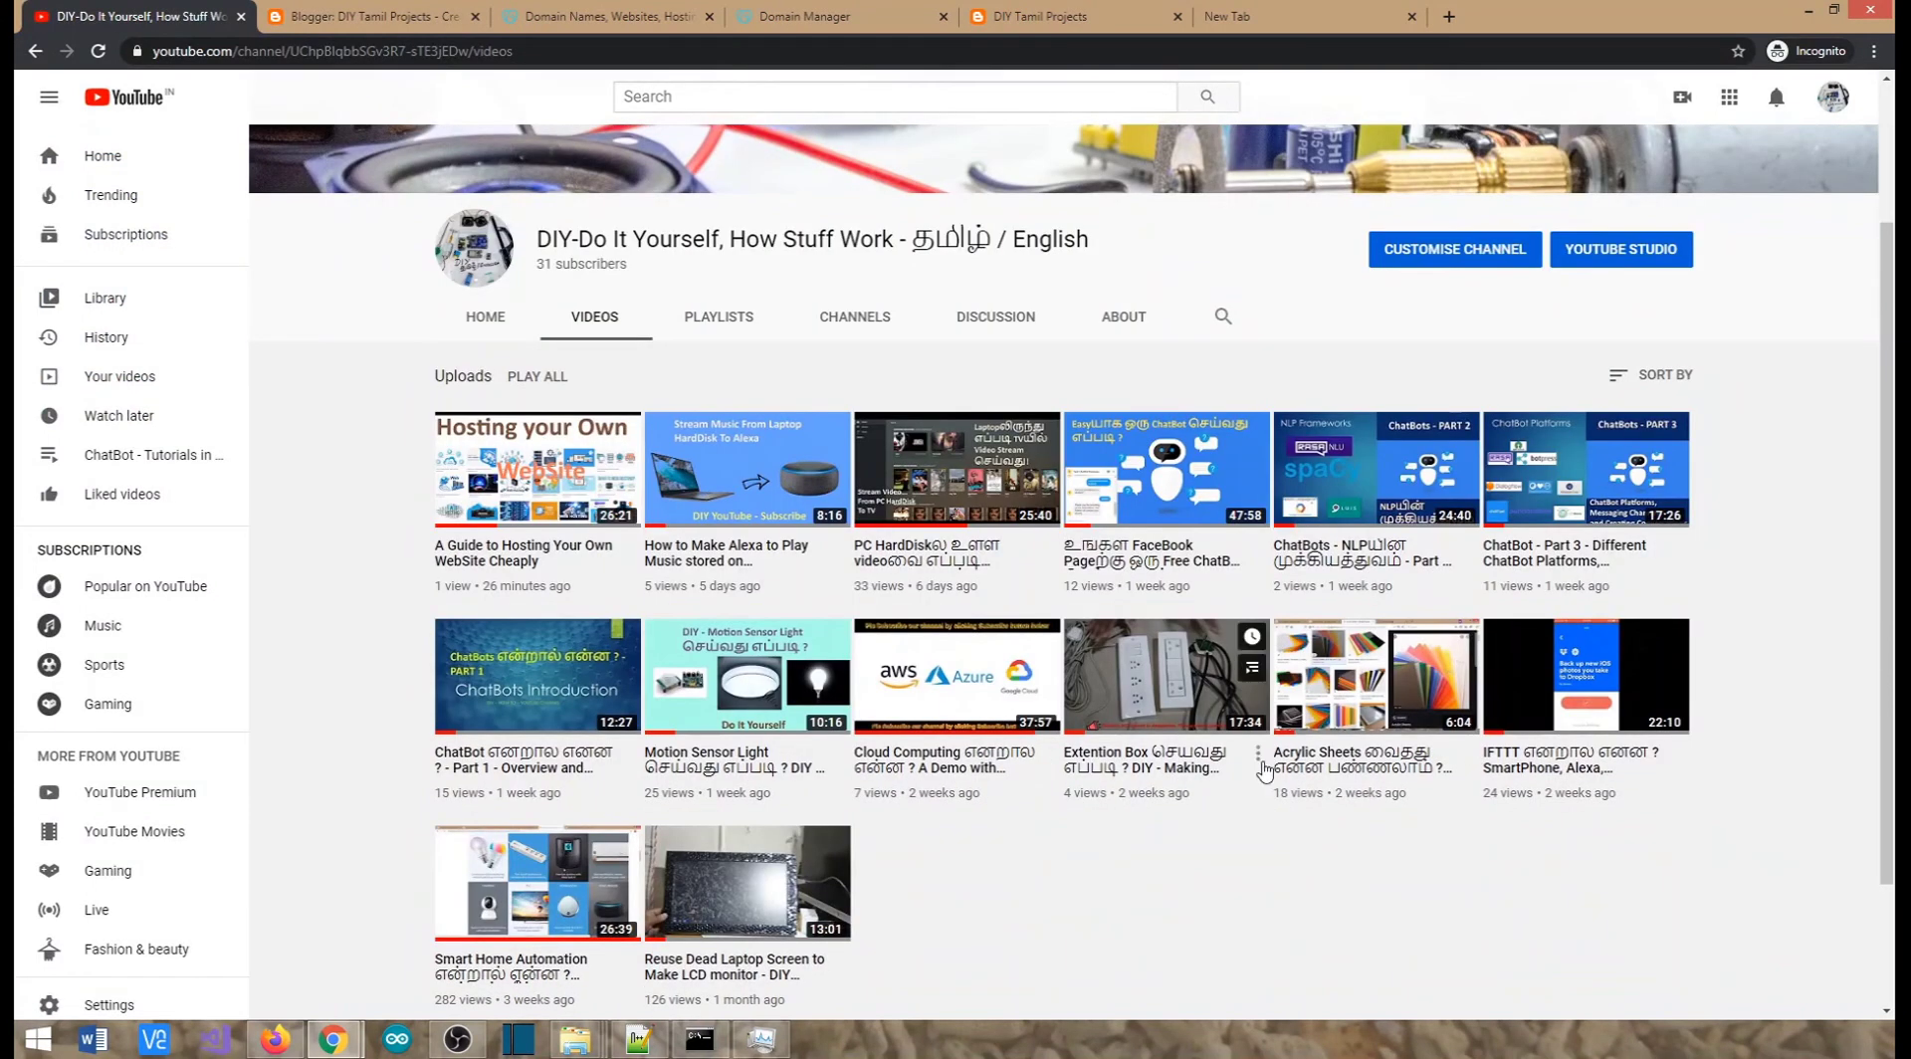
pyautogui.click(1173, 760)
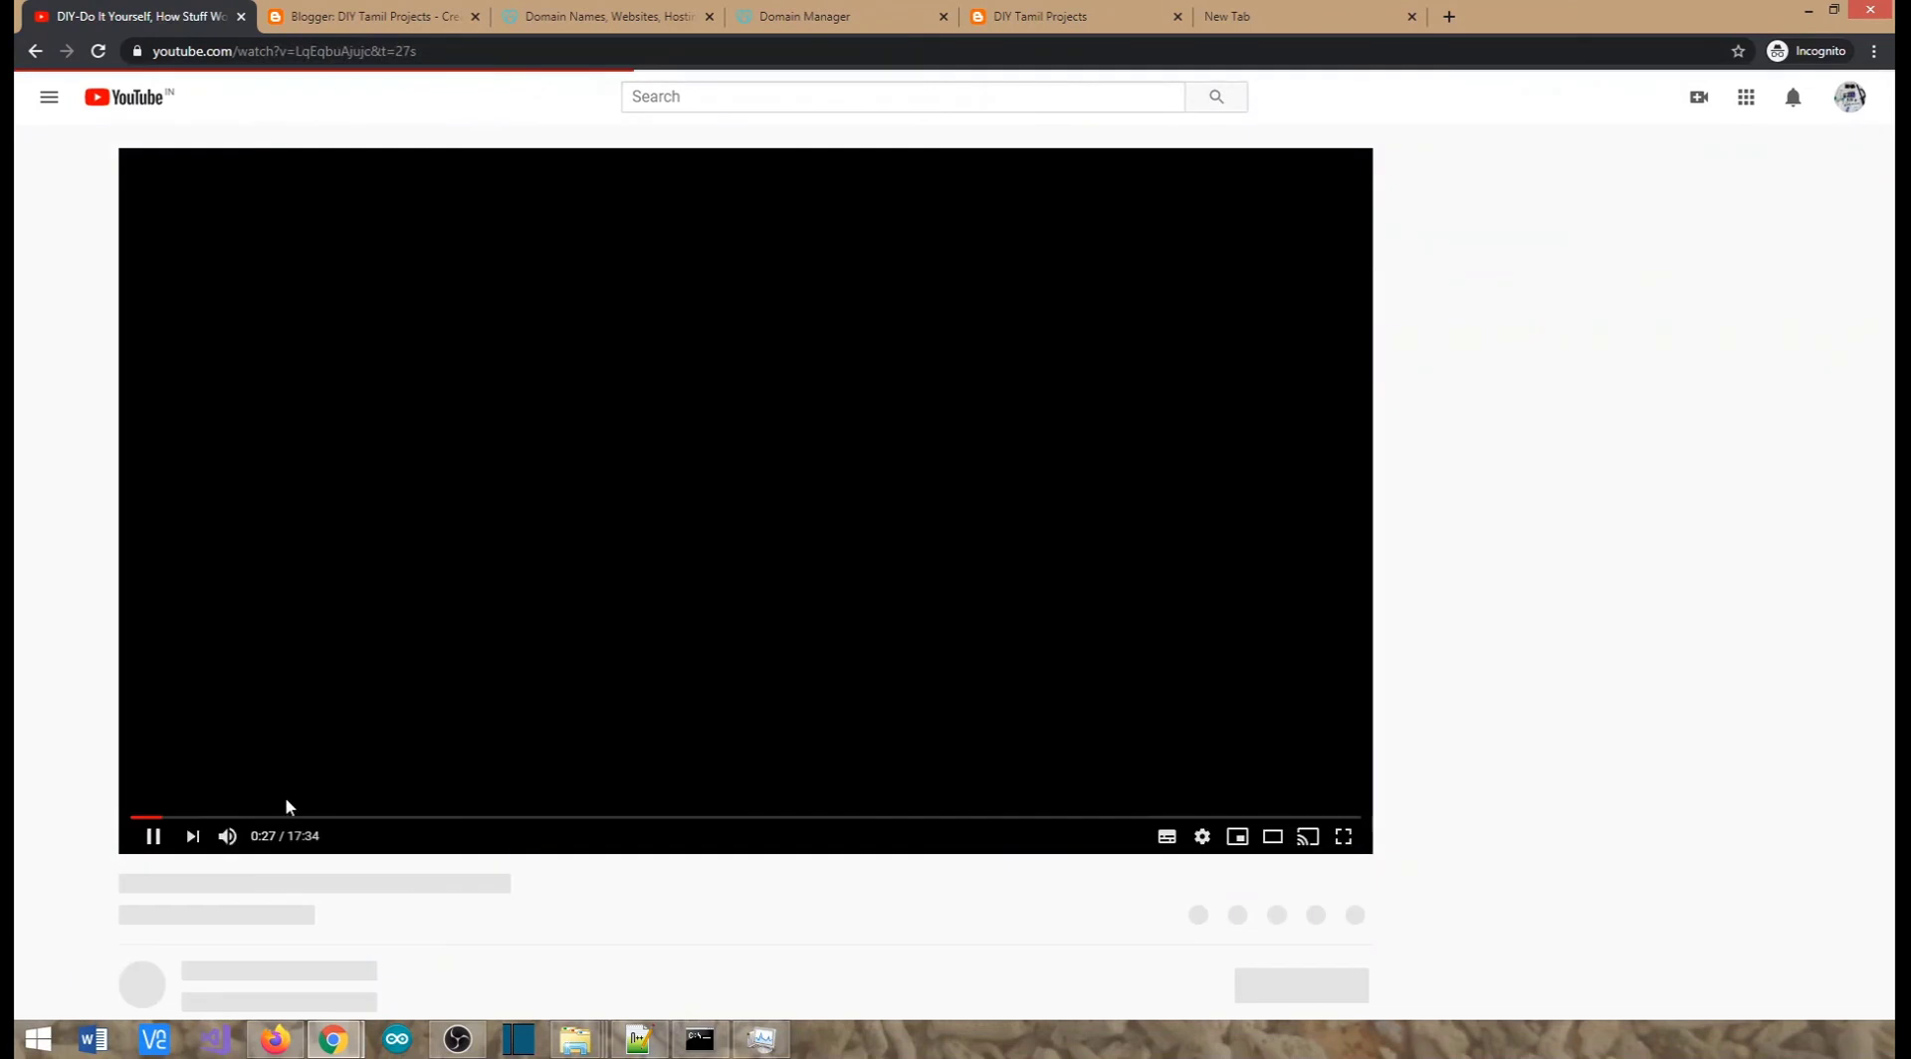
# Copy the Extention Box video's full title and paste it over 'Test' as the post title
pyautogui.scroll(-2, 246, 767)
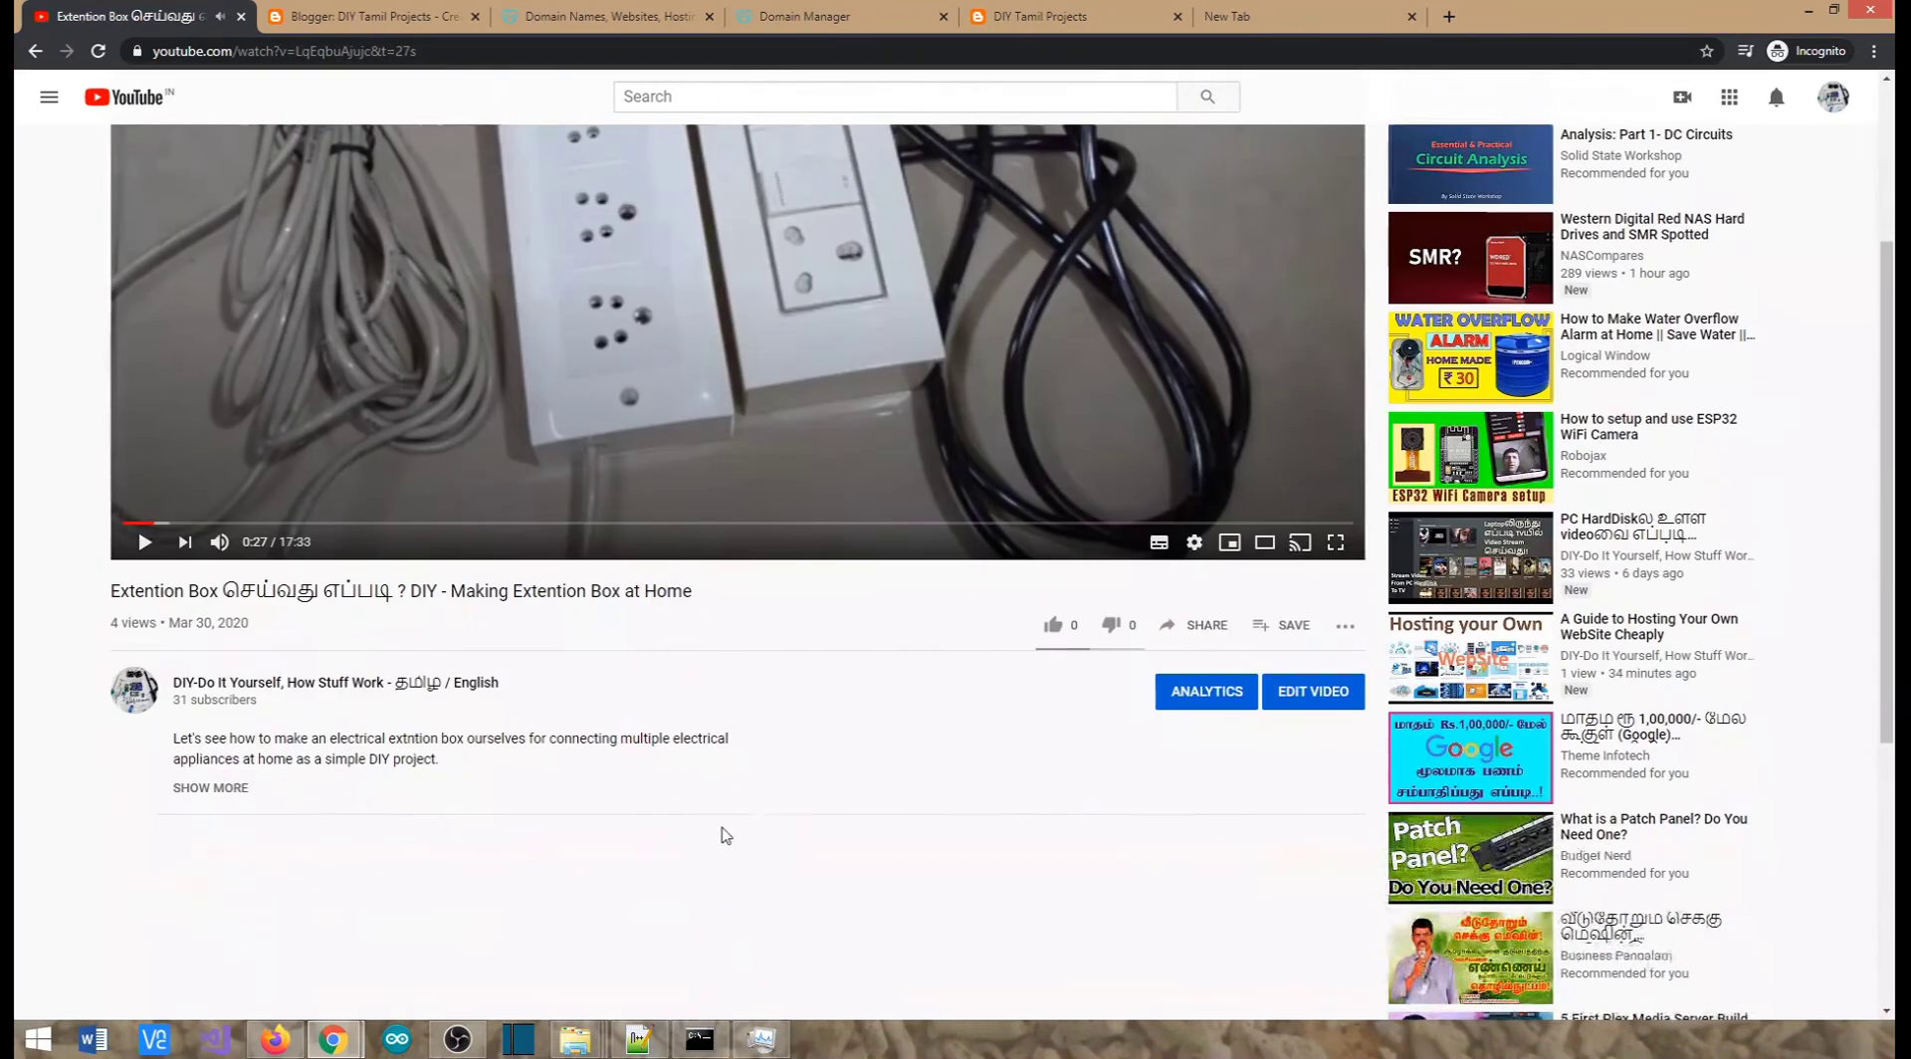
pyautogui.click(236, 795)
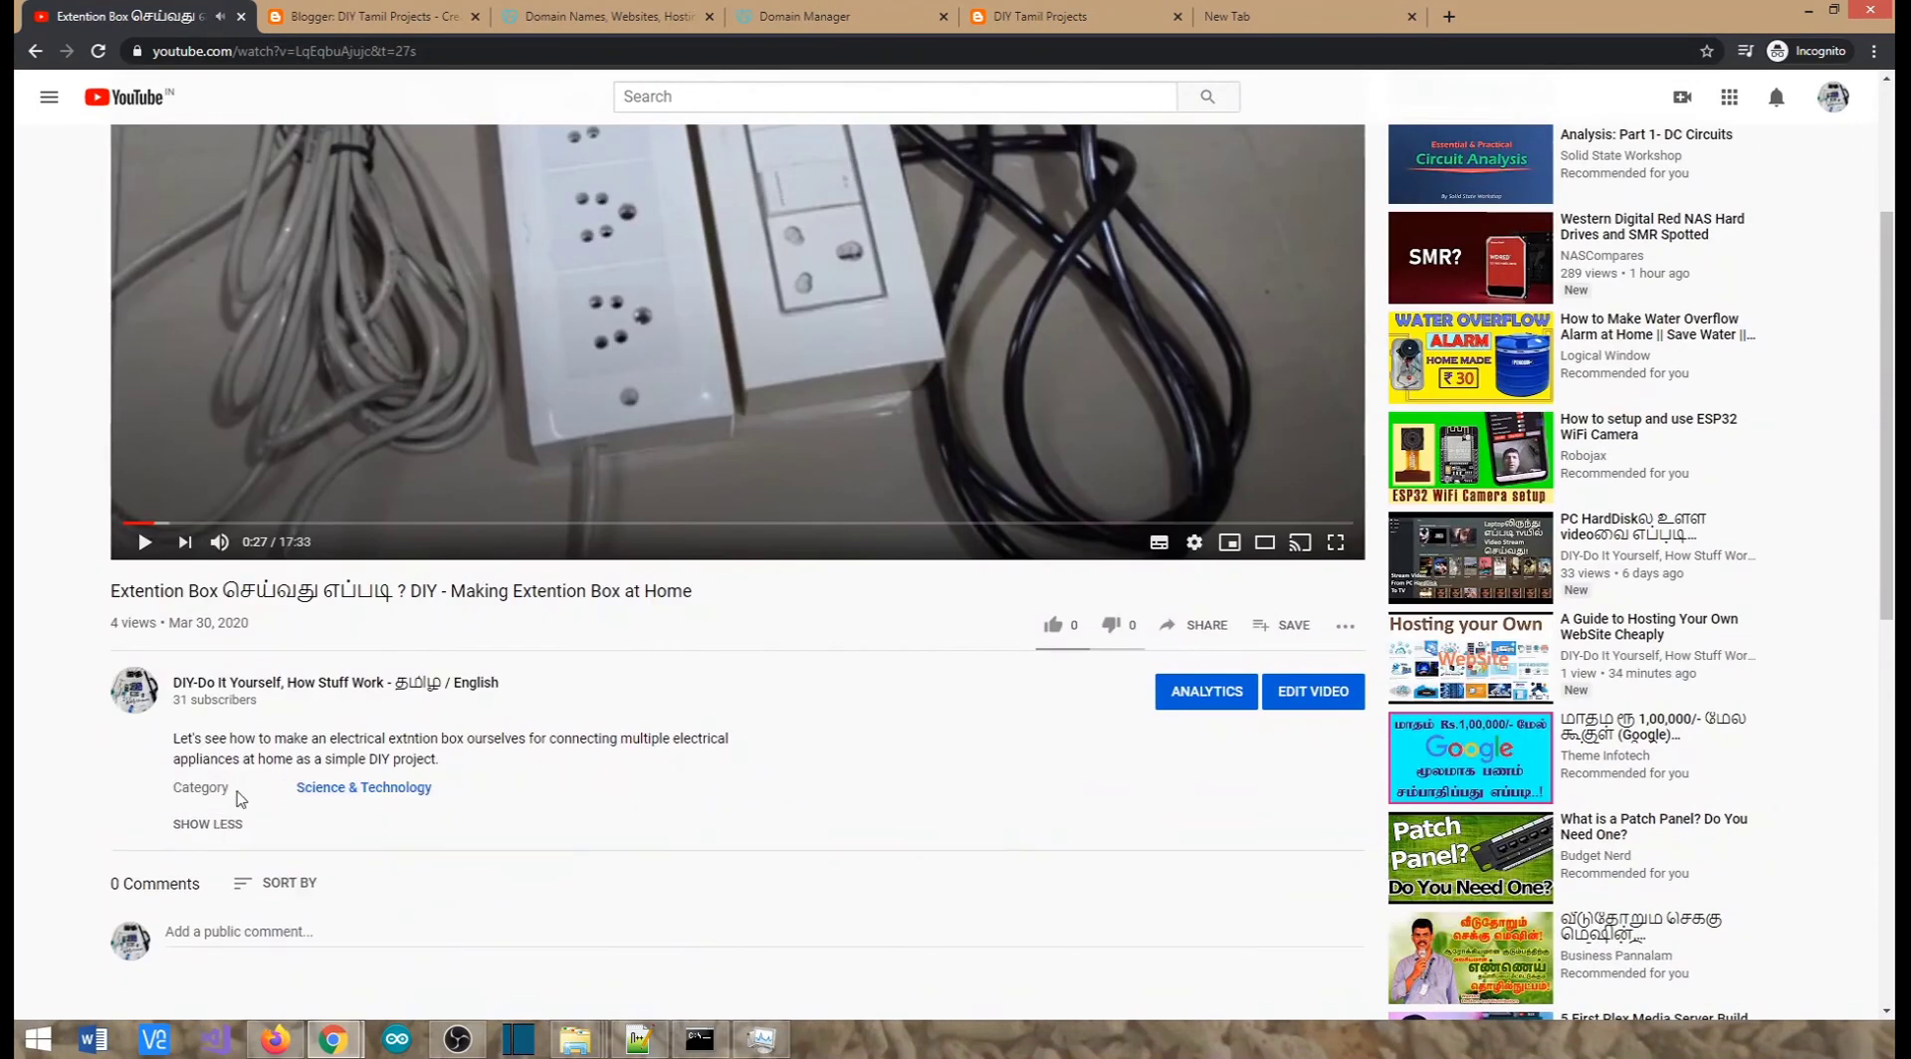
pyautogui.tripleClick(478, 589)
pyautogui.hotkey('ctrl', 'c')
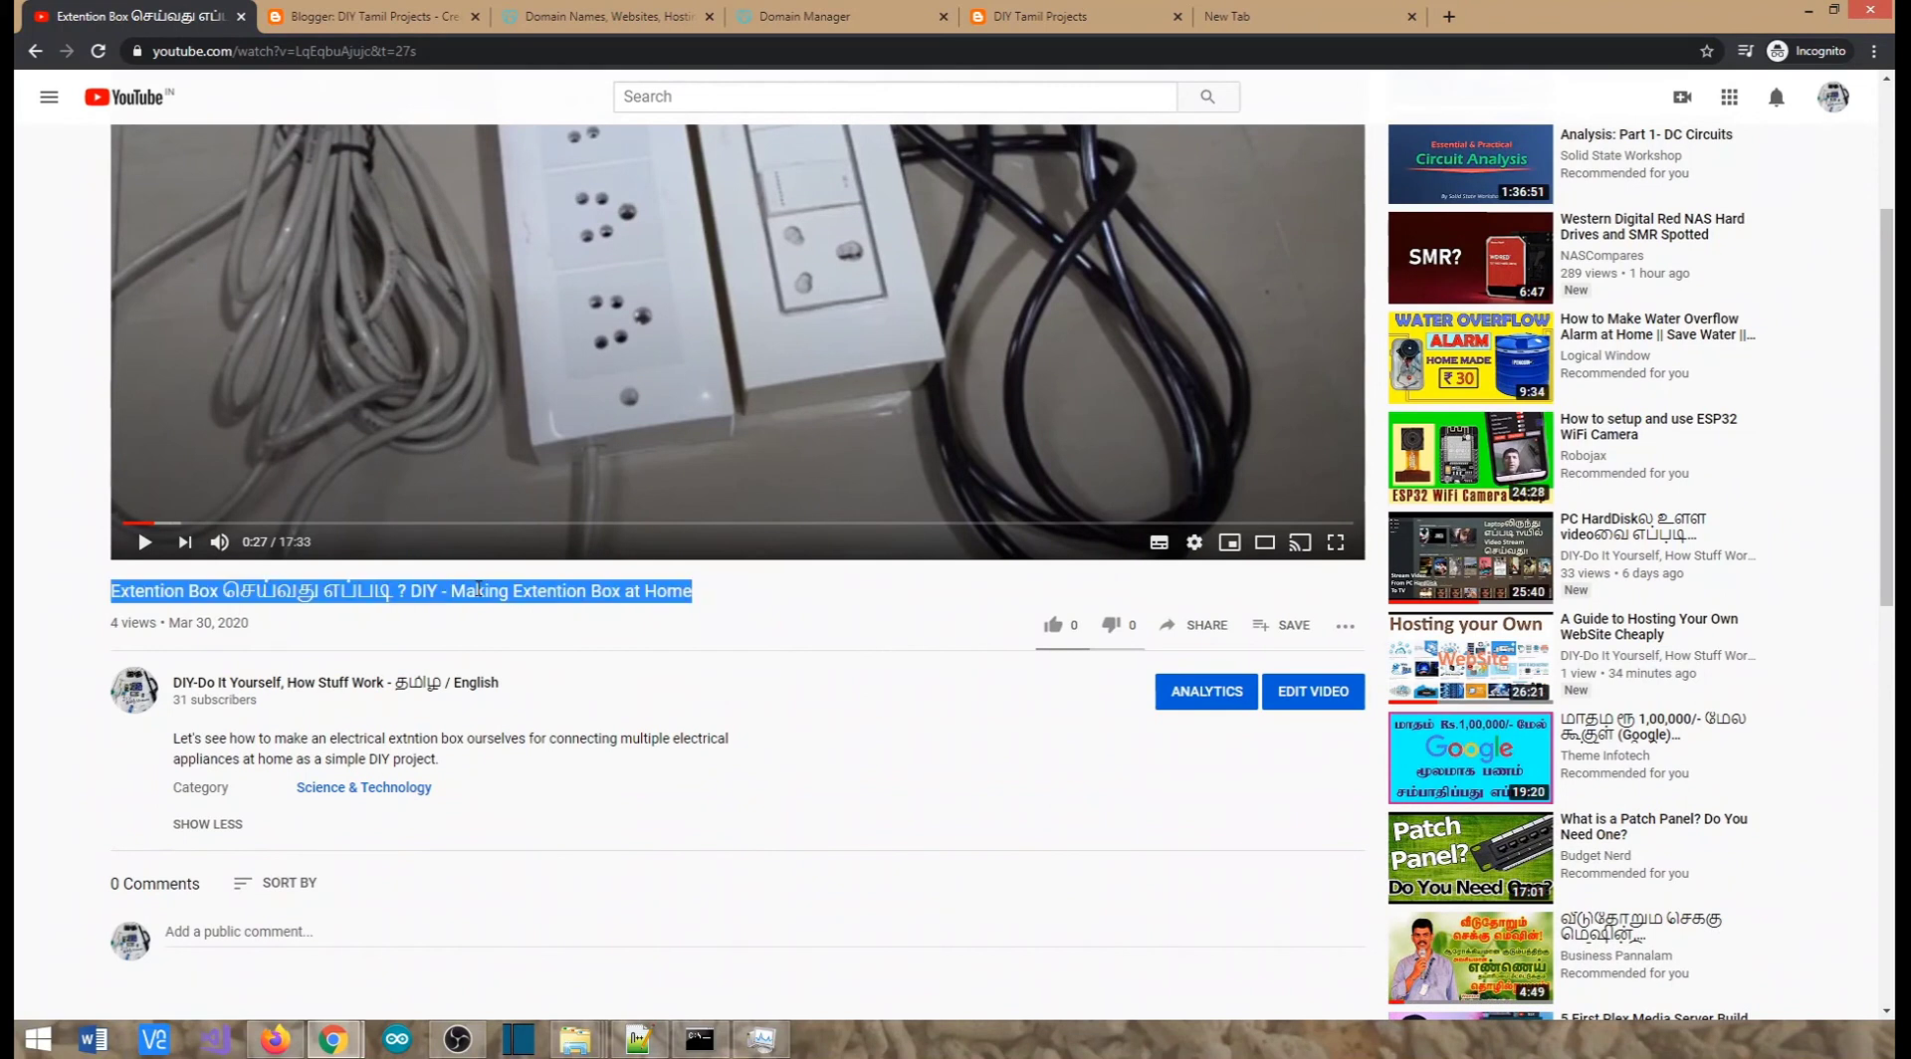
pyautogui.click(376, 8)
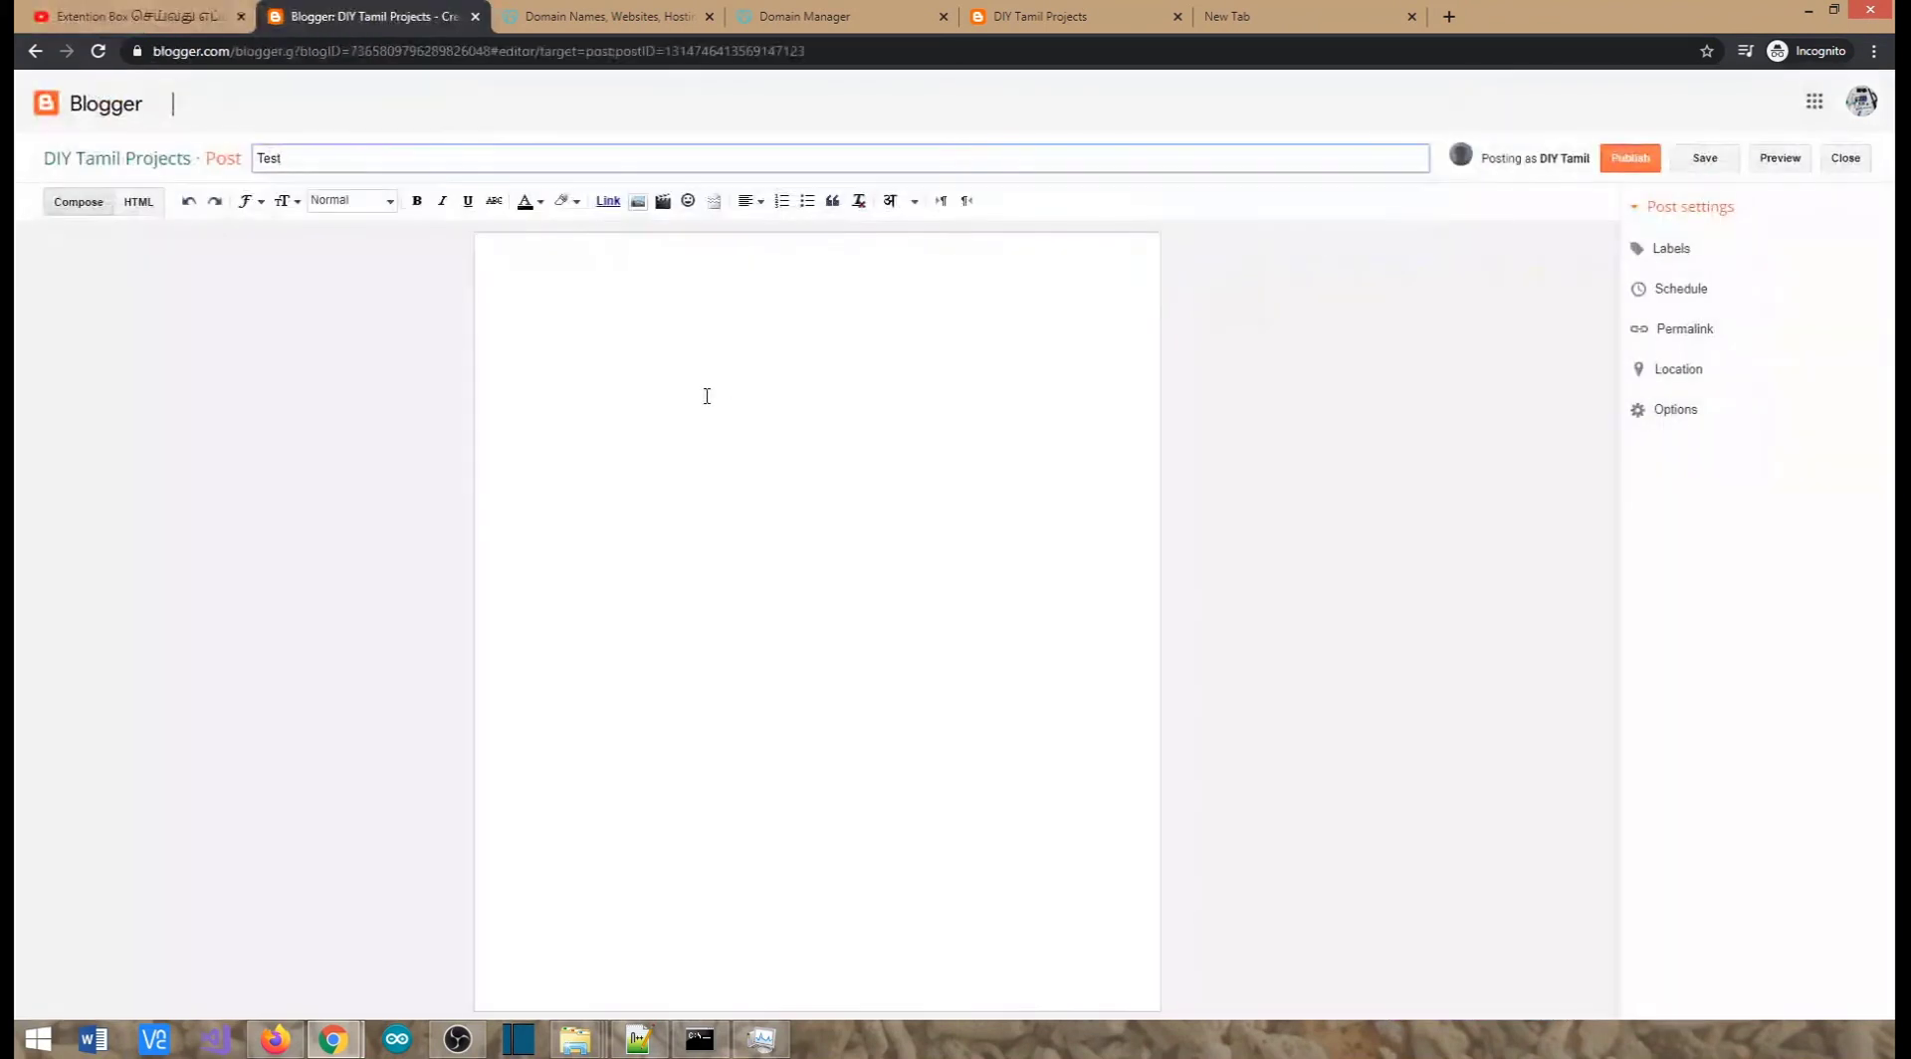
pyautogui.moveTo(333, 155); pyautogui.dragTo(224, 150)
pyautogui.hotkey('ctrl', 'v')
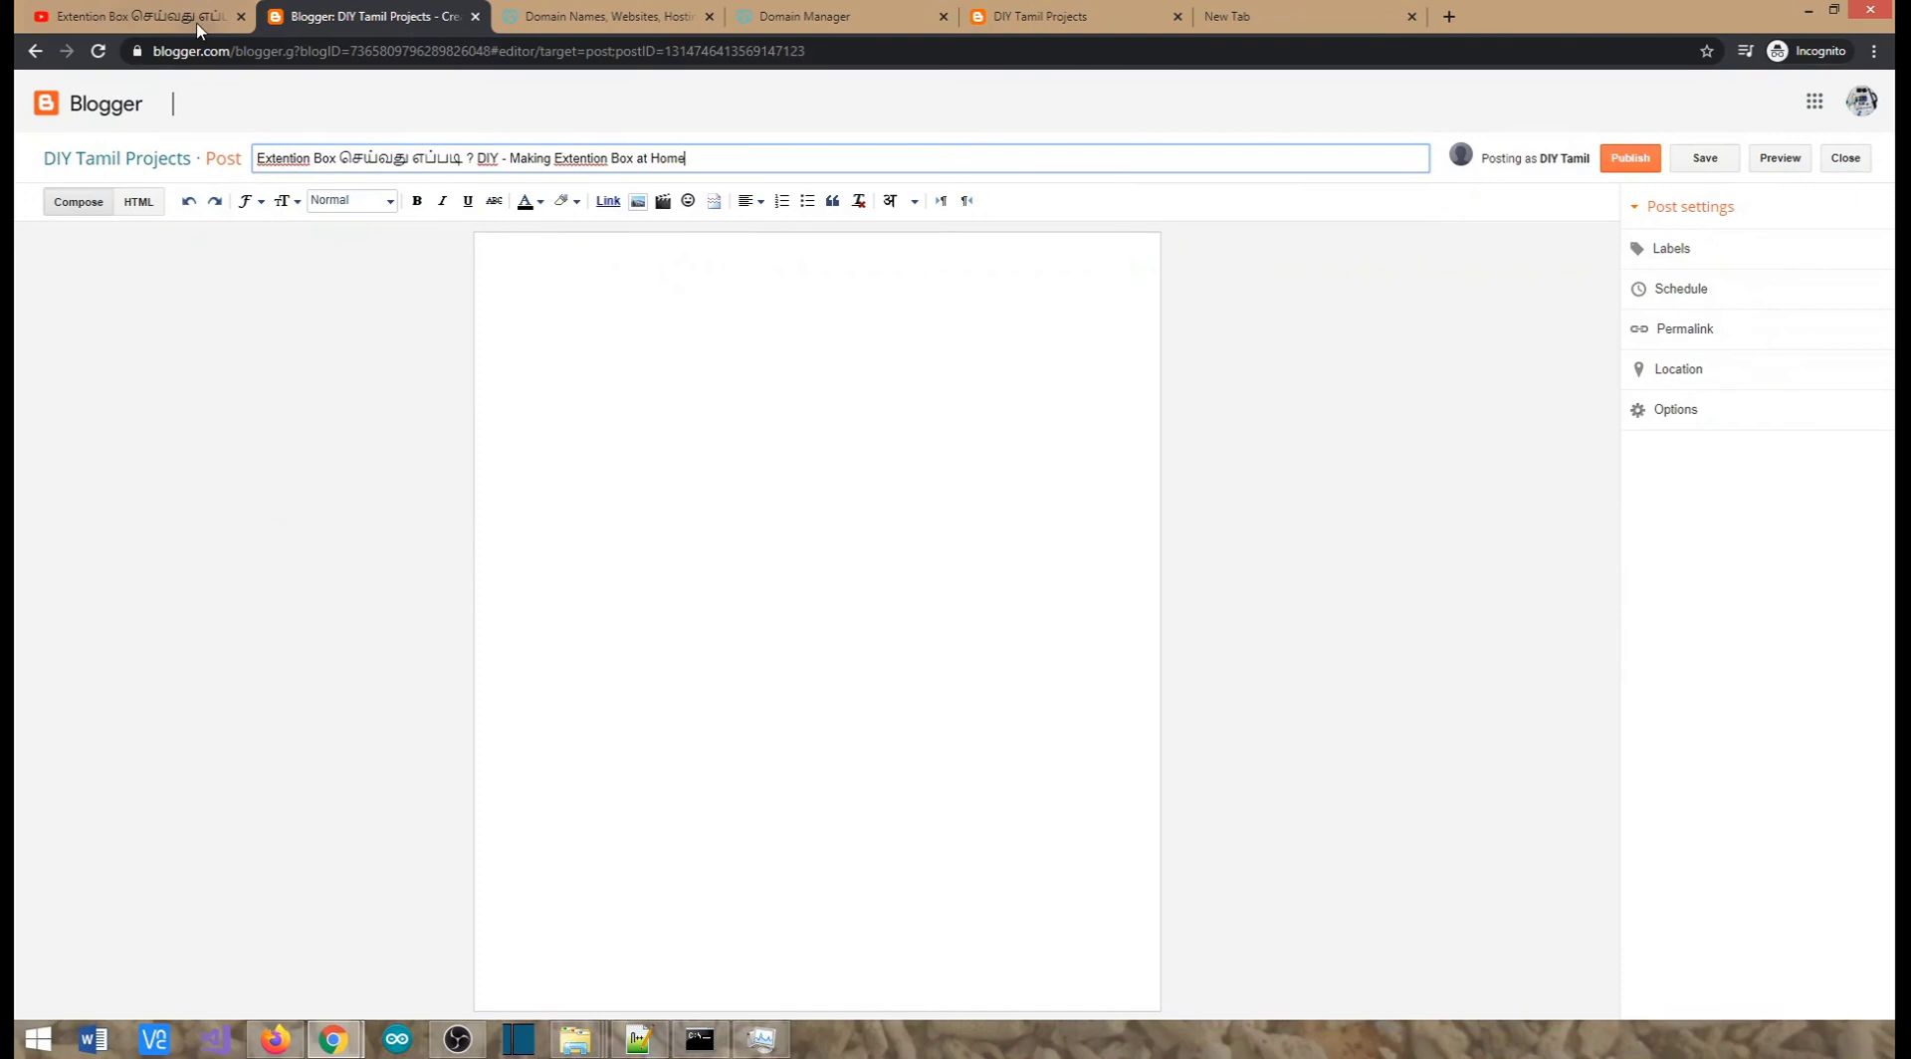
# Copy the video's Share > Embed iframe code and paste it into the post body
pyautogui.click(204, 16)
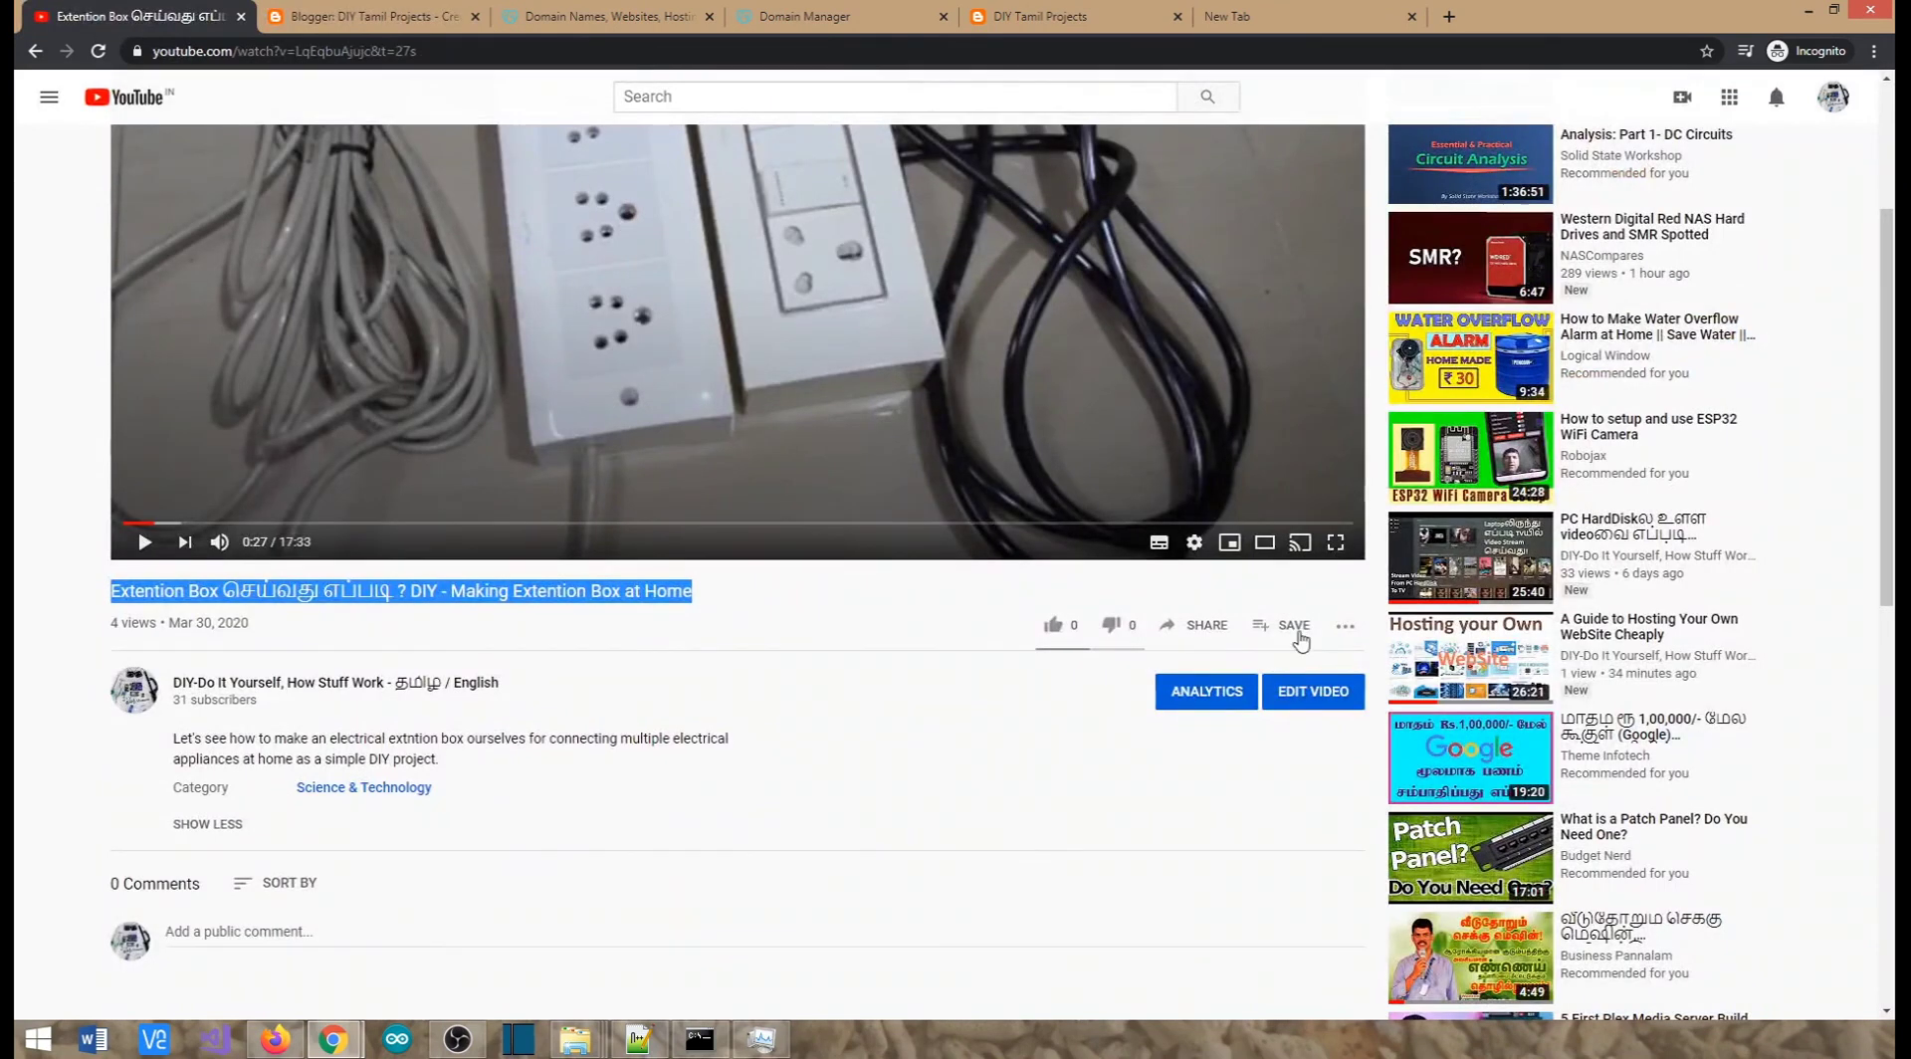
pyautogui.click(1208, 625)
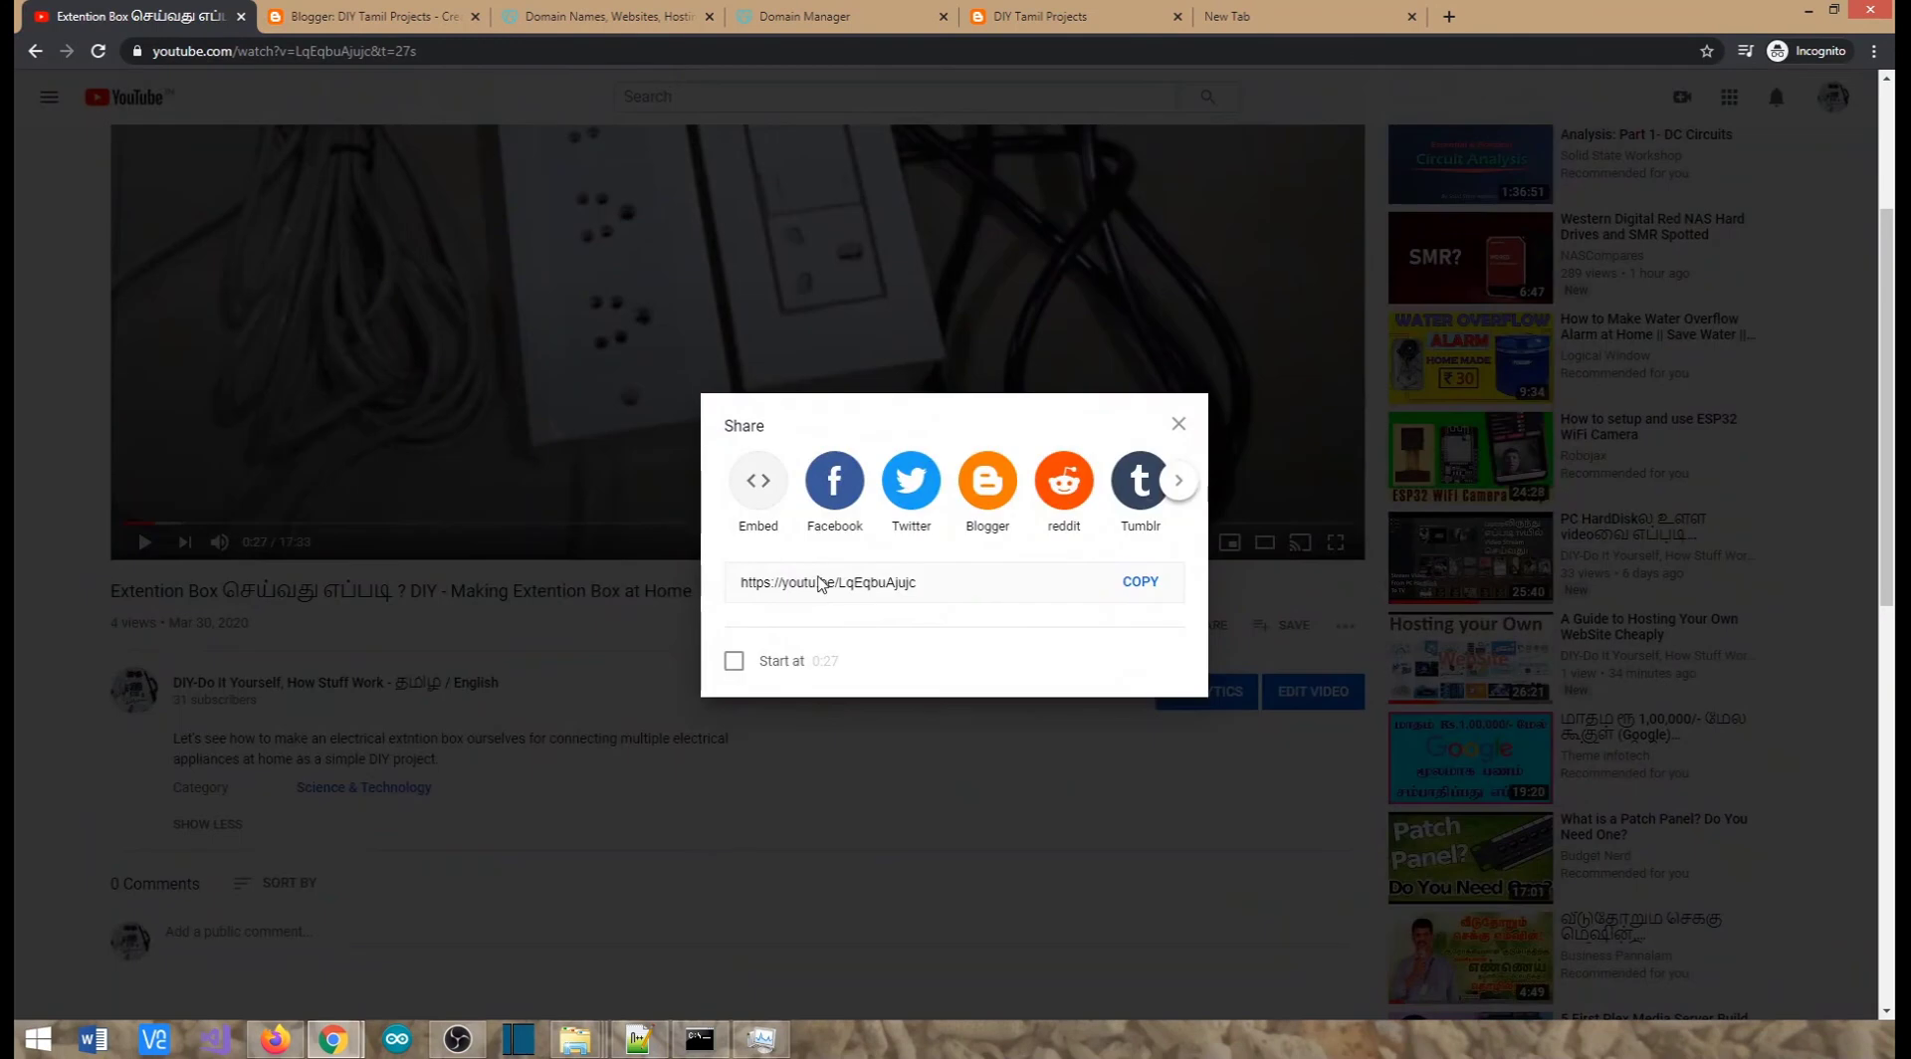
pyautogui.click(756, 482)
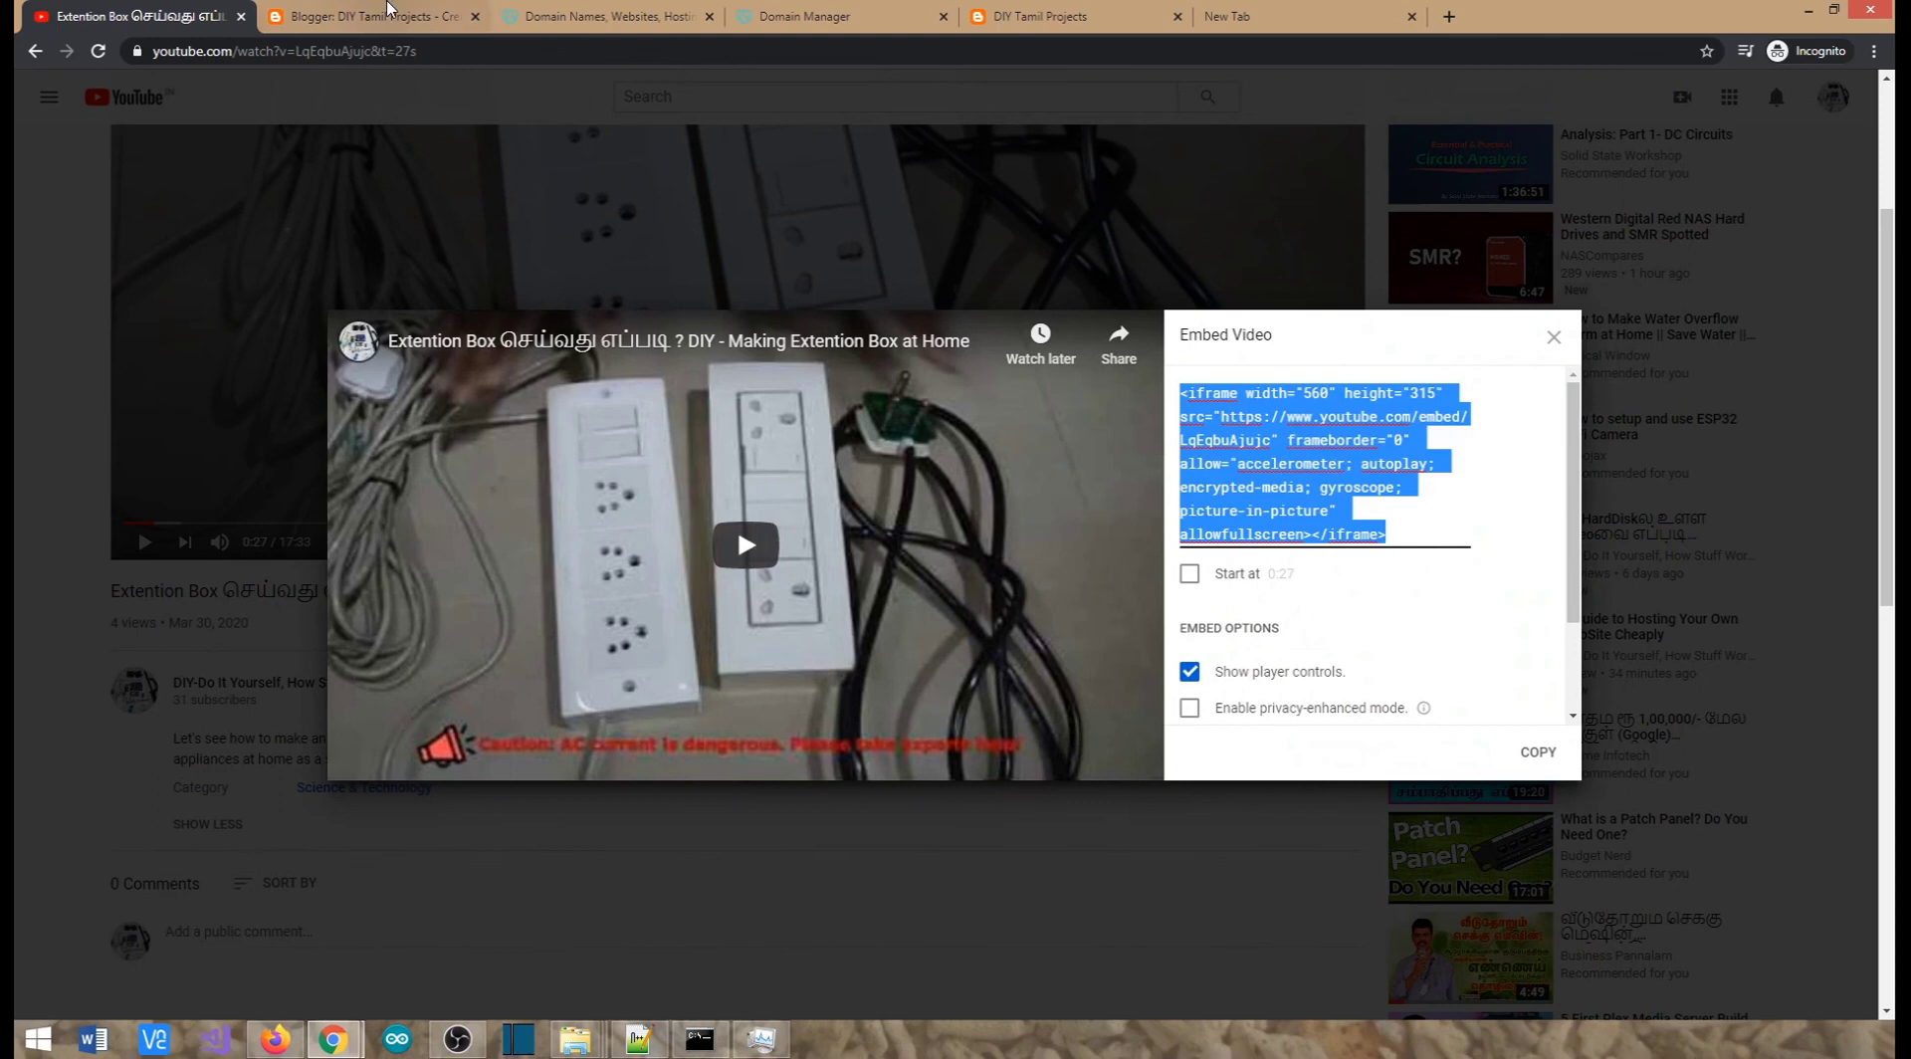
pyautogui.click(369, 16)
pyautogui.write('<iframe width="560" height="315" src="https://www.youtube.com/embed/LqEqbuAjujc" frameborder="0" allow="accelerometer; autoplay; encrypted-media; gyroscope; picture-in-picture" allowfullscreen></iframe>')
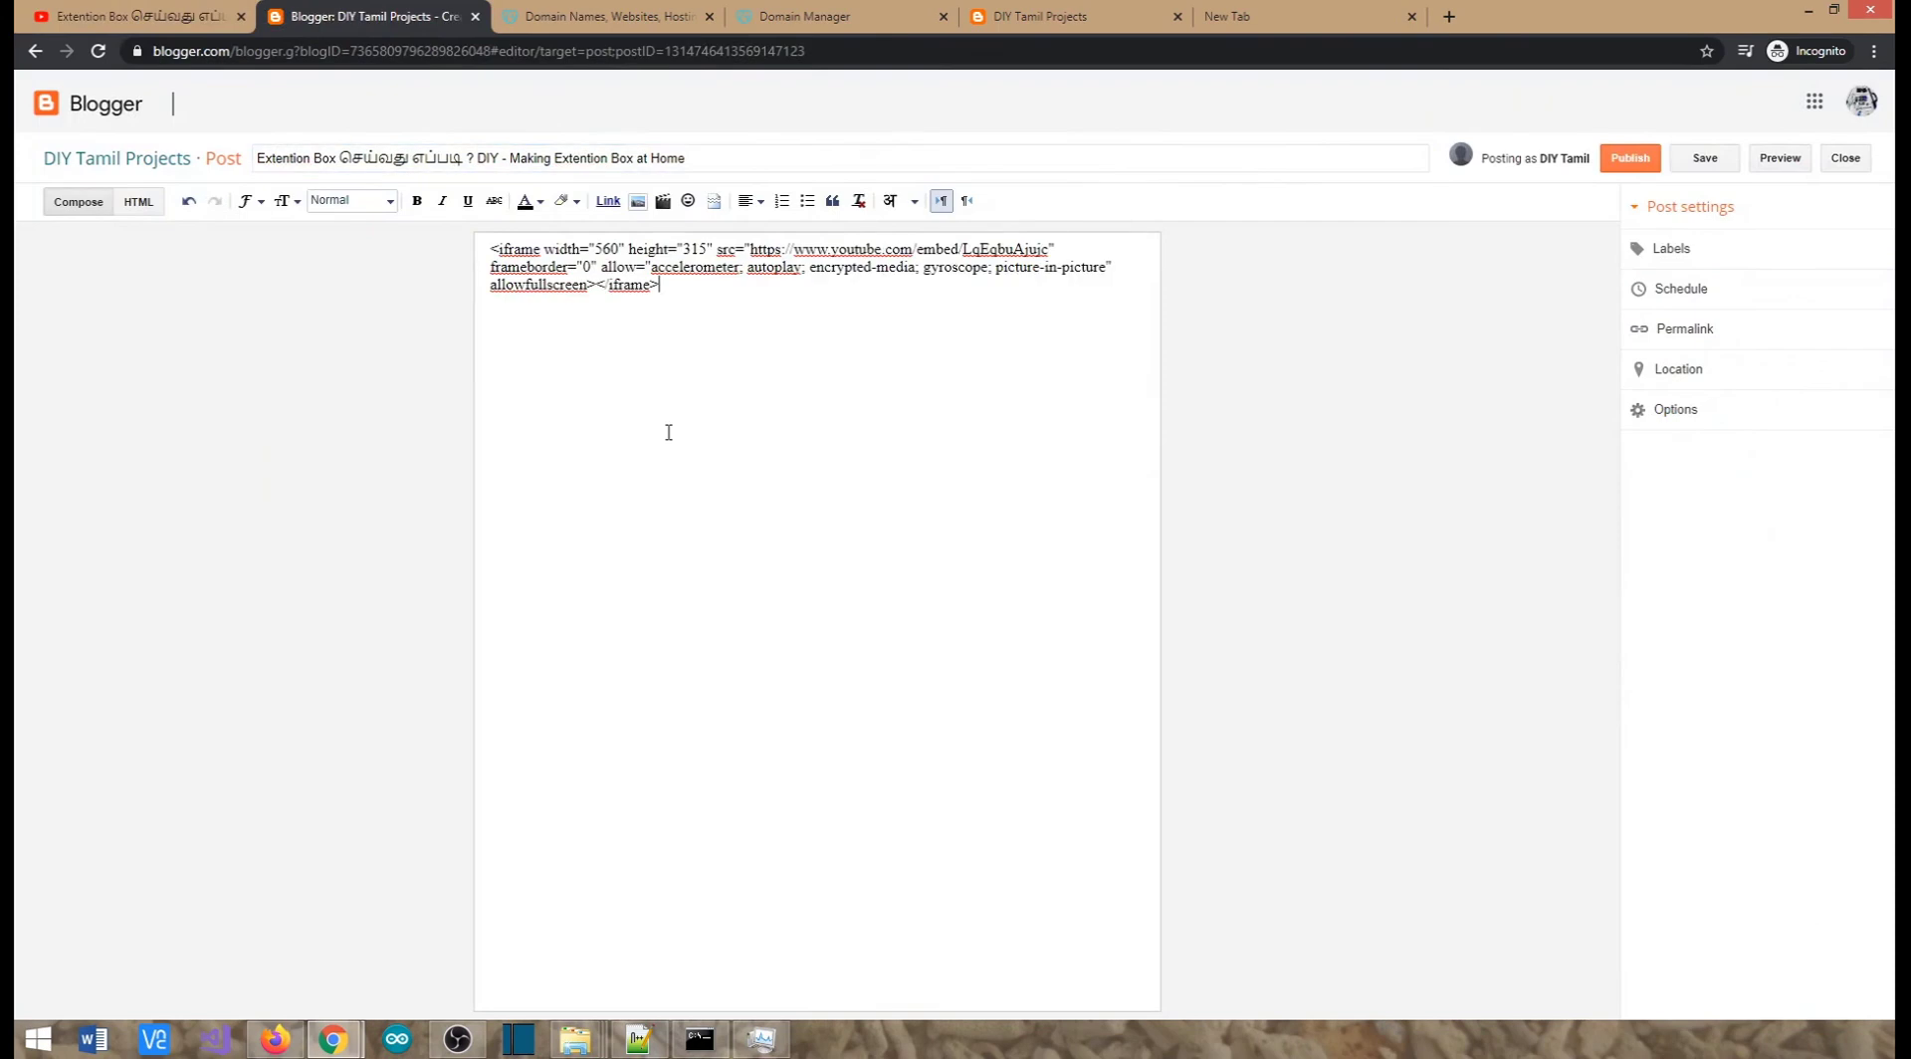
# Replace the post's entire HTML with the raw iframe embed code, then return to Compose view
pyautogui.click(137, 205)
pyautogui.hotkey('ctrl', 'a')
pyautogui.write('<iframe width="560" height="315" src="https://www.youtube.com/embed/LqEqbuAjujc" frameborder="0" allow="accelerometer; autoplay; encrypted-media; gyroscope; picture-in-picture" allowfullscreen></iframe>')
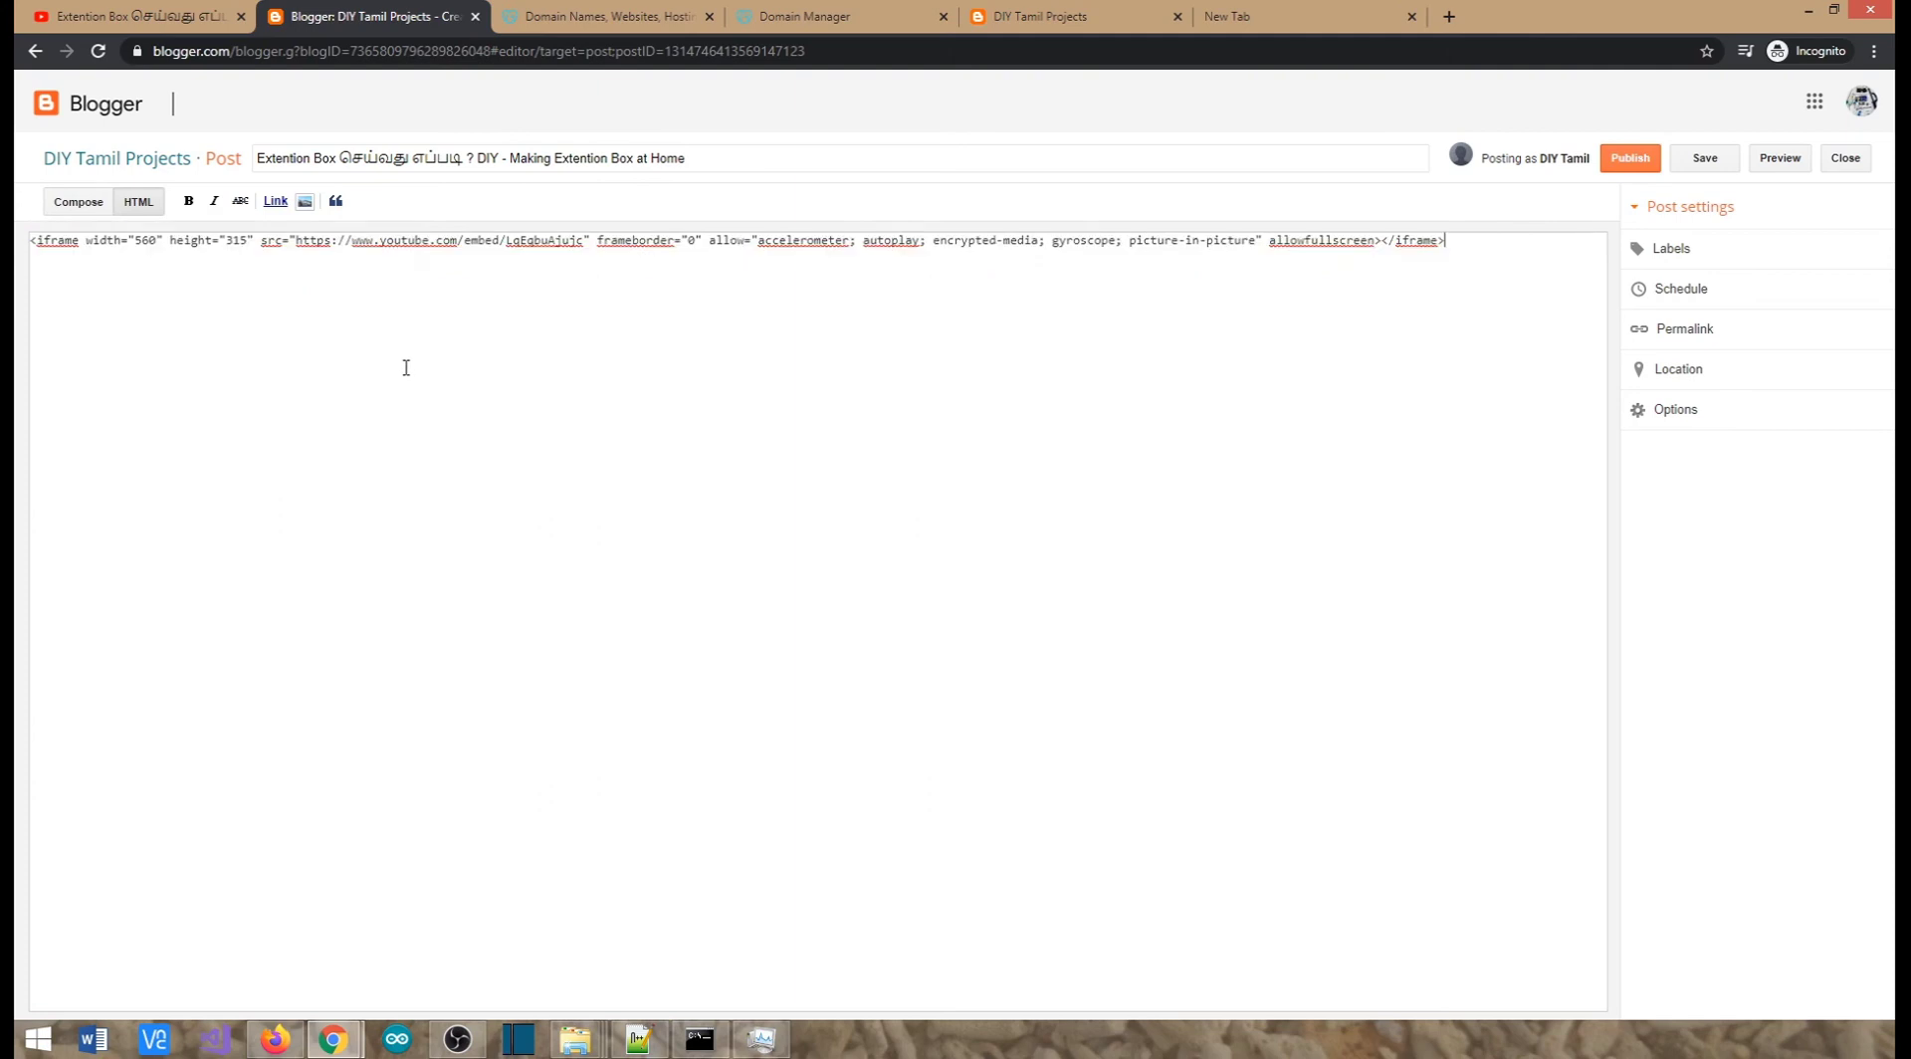
pyautogui.click(78, 205)
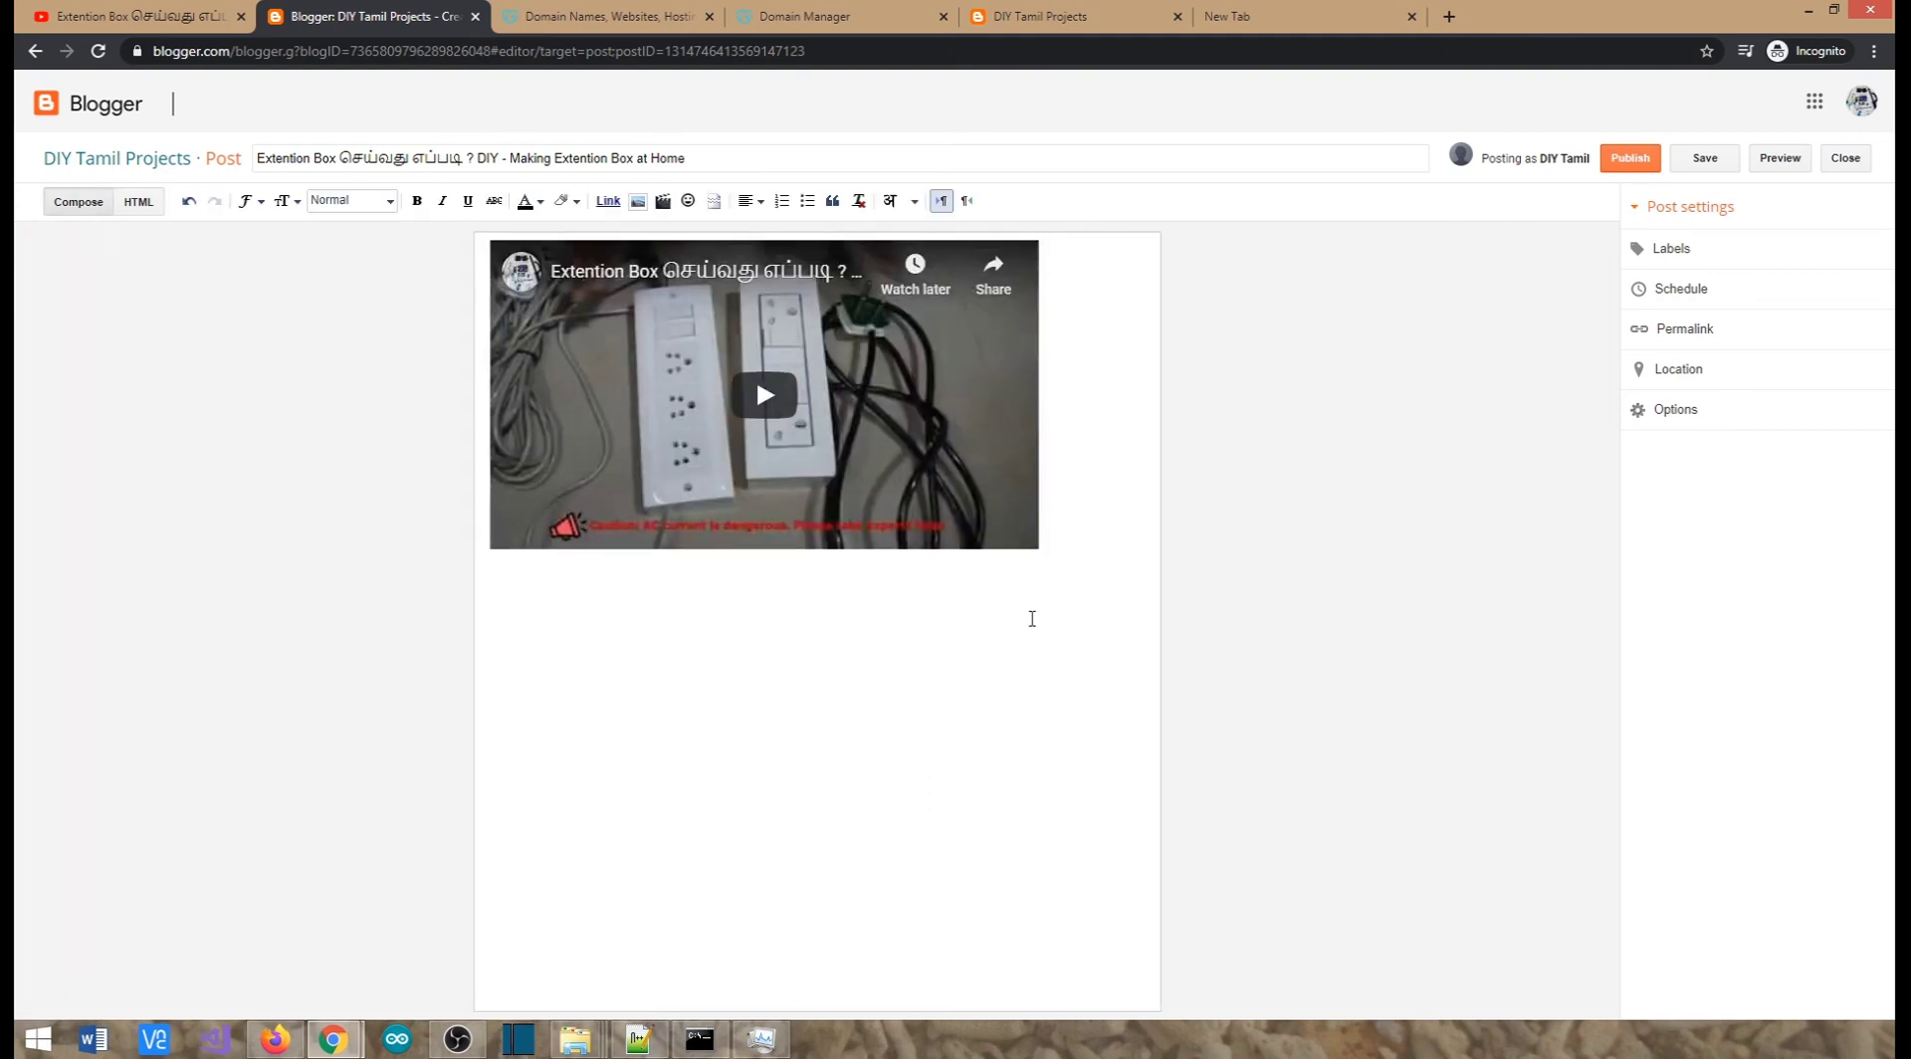
# Add 'Thanks for watching this video. Please subscribe my channel.' below the video and publish
pyautogui.click(1070, 544)
pyautogui.write('Thanks for watching this video. Pleae')
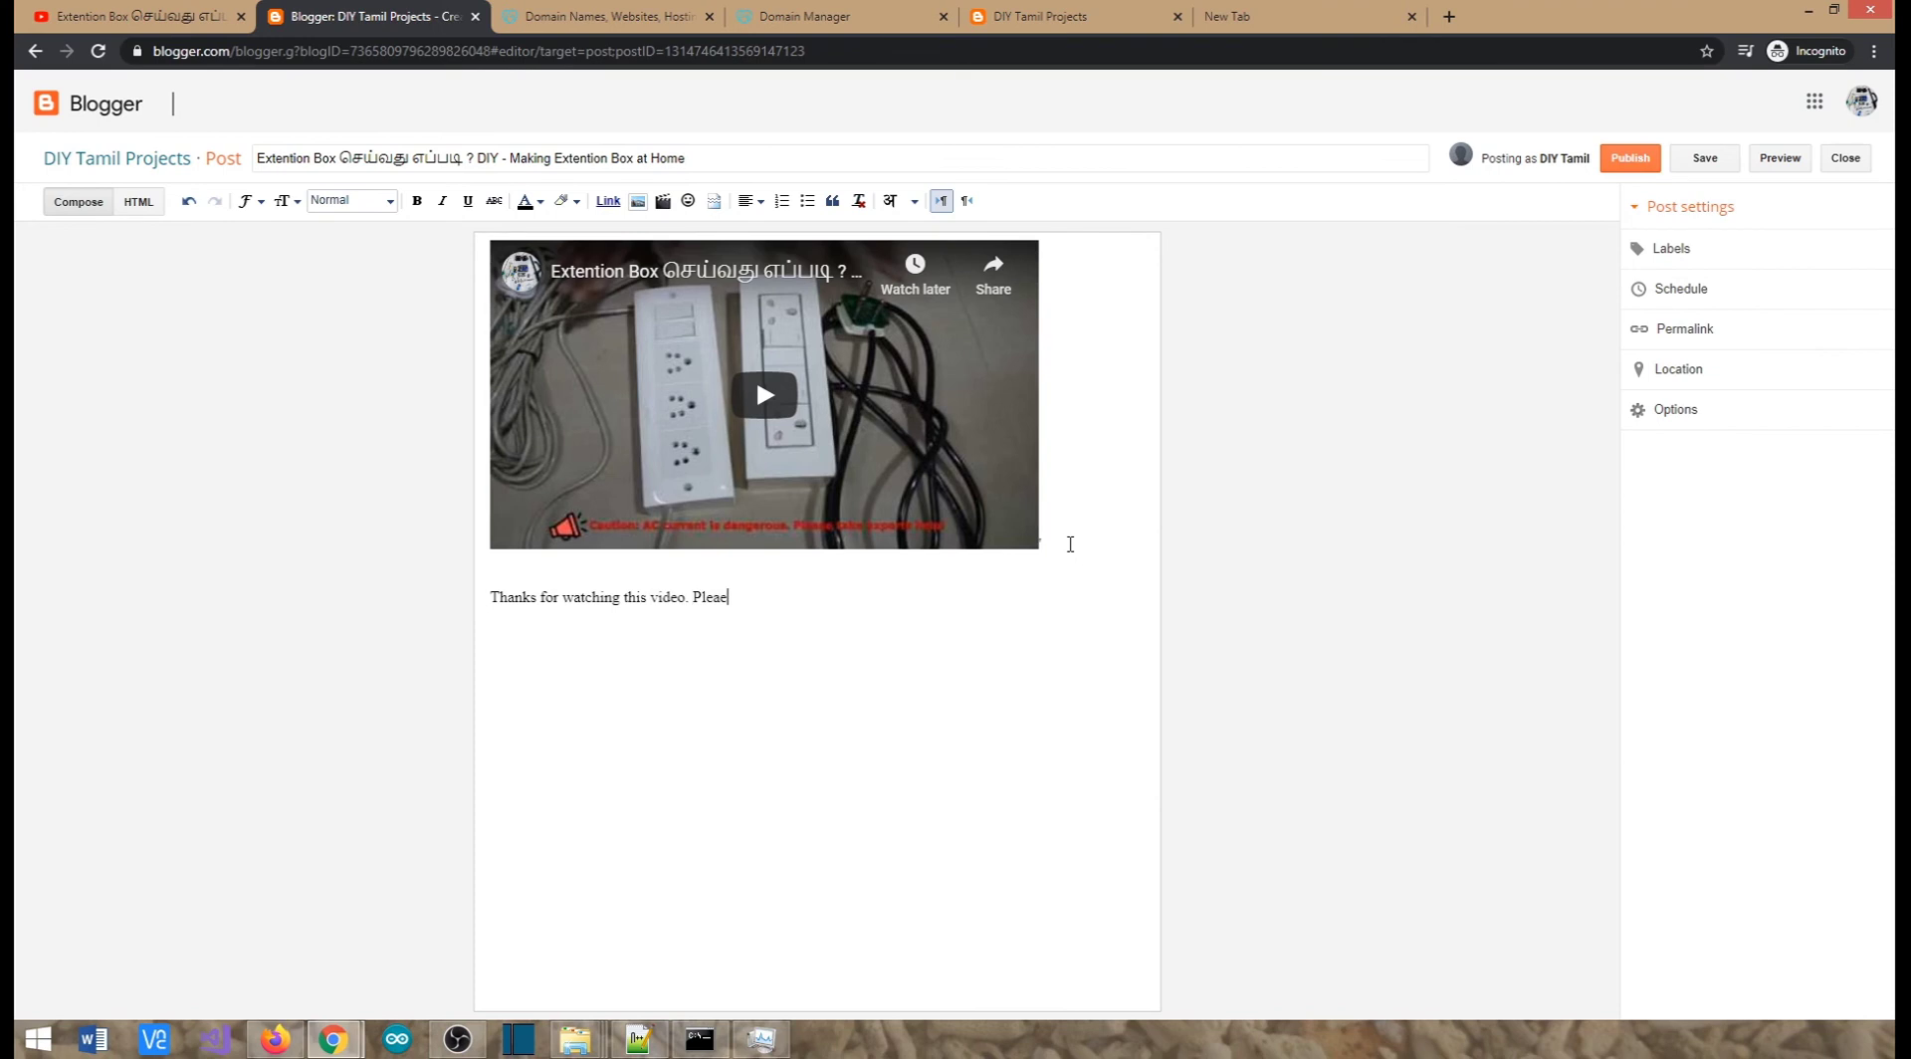
pyautogui.write('se subscribe my channel.')
pyautogui.click(1608, 165)
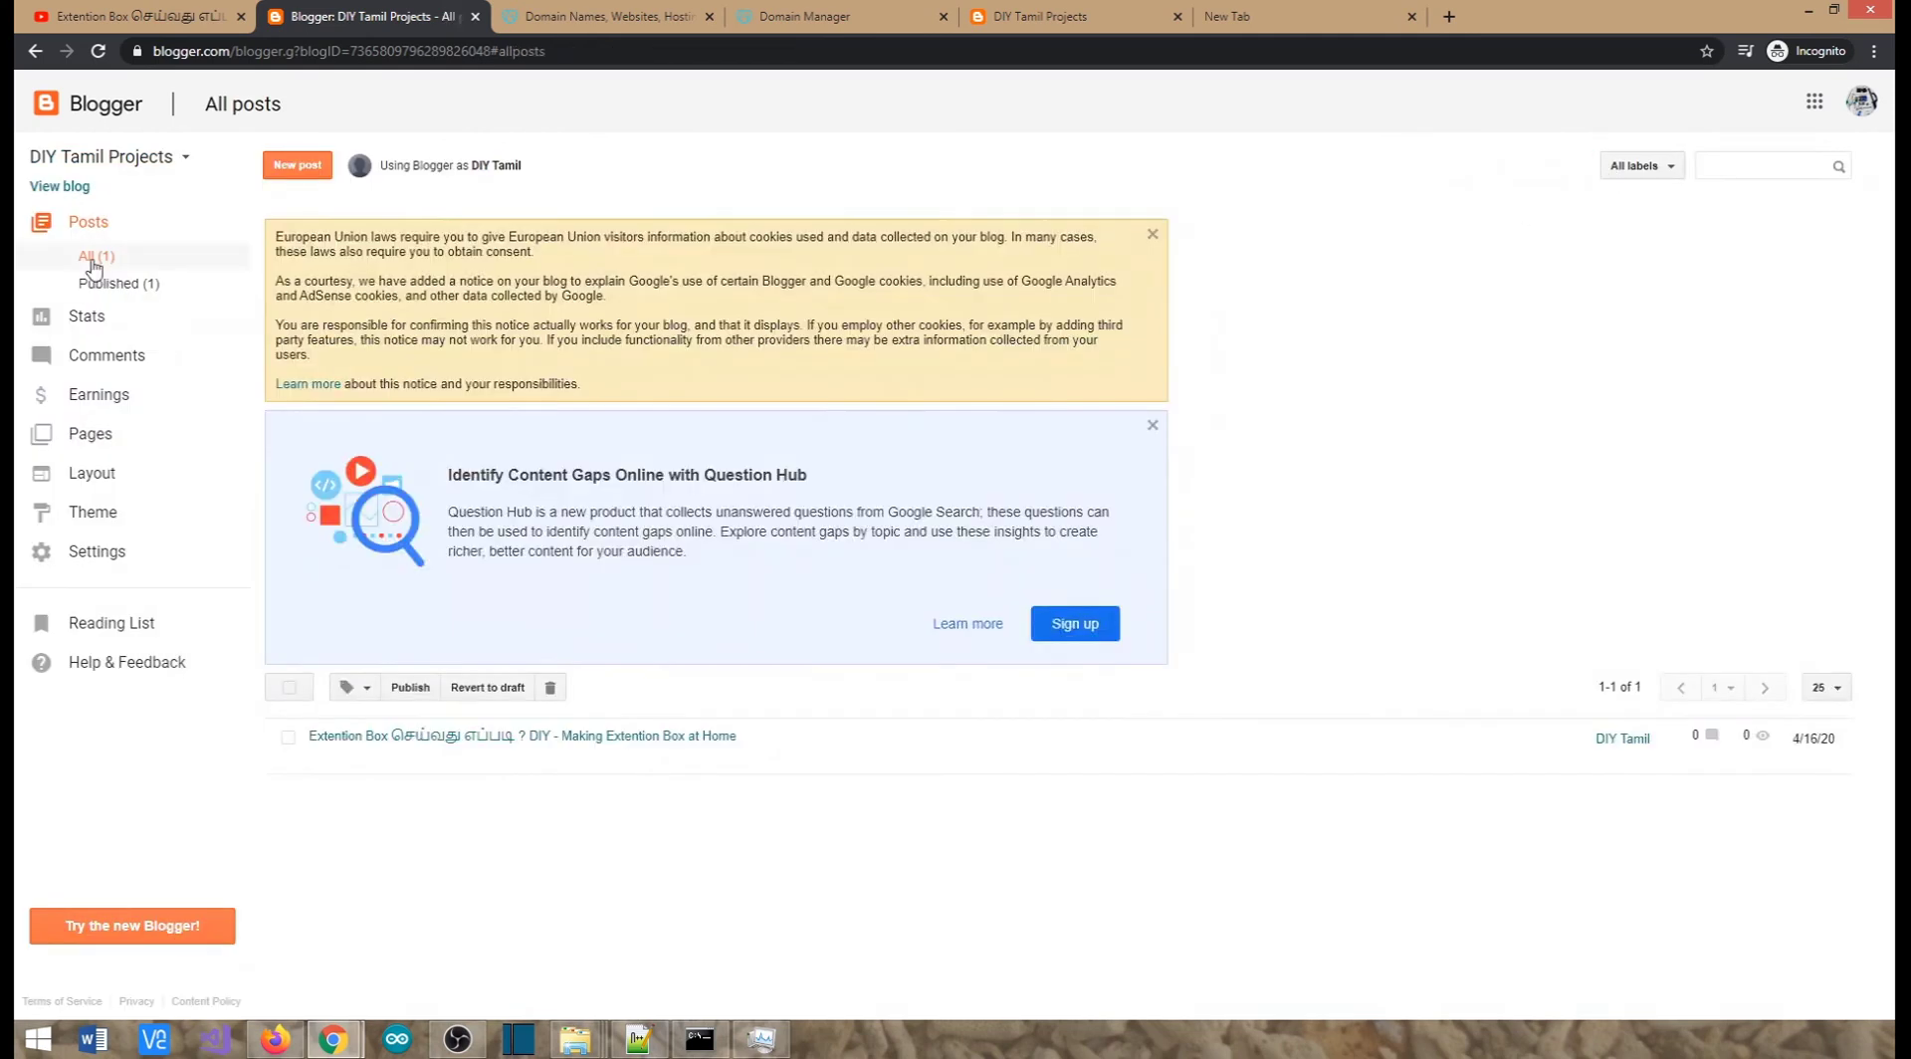
# Reload diy-tamizh.blogspot.com so the newly published post appears
pyautogui.click(1056, 20)
pyautogui.click(967, 52)
pyautogui.press('Return')
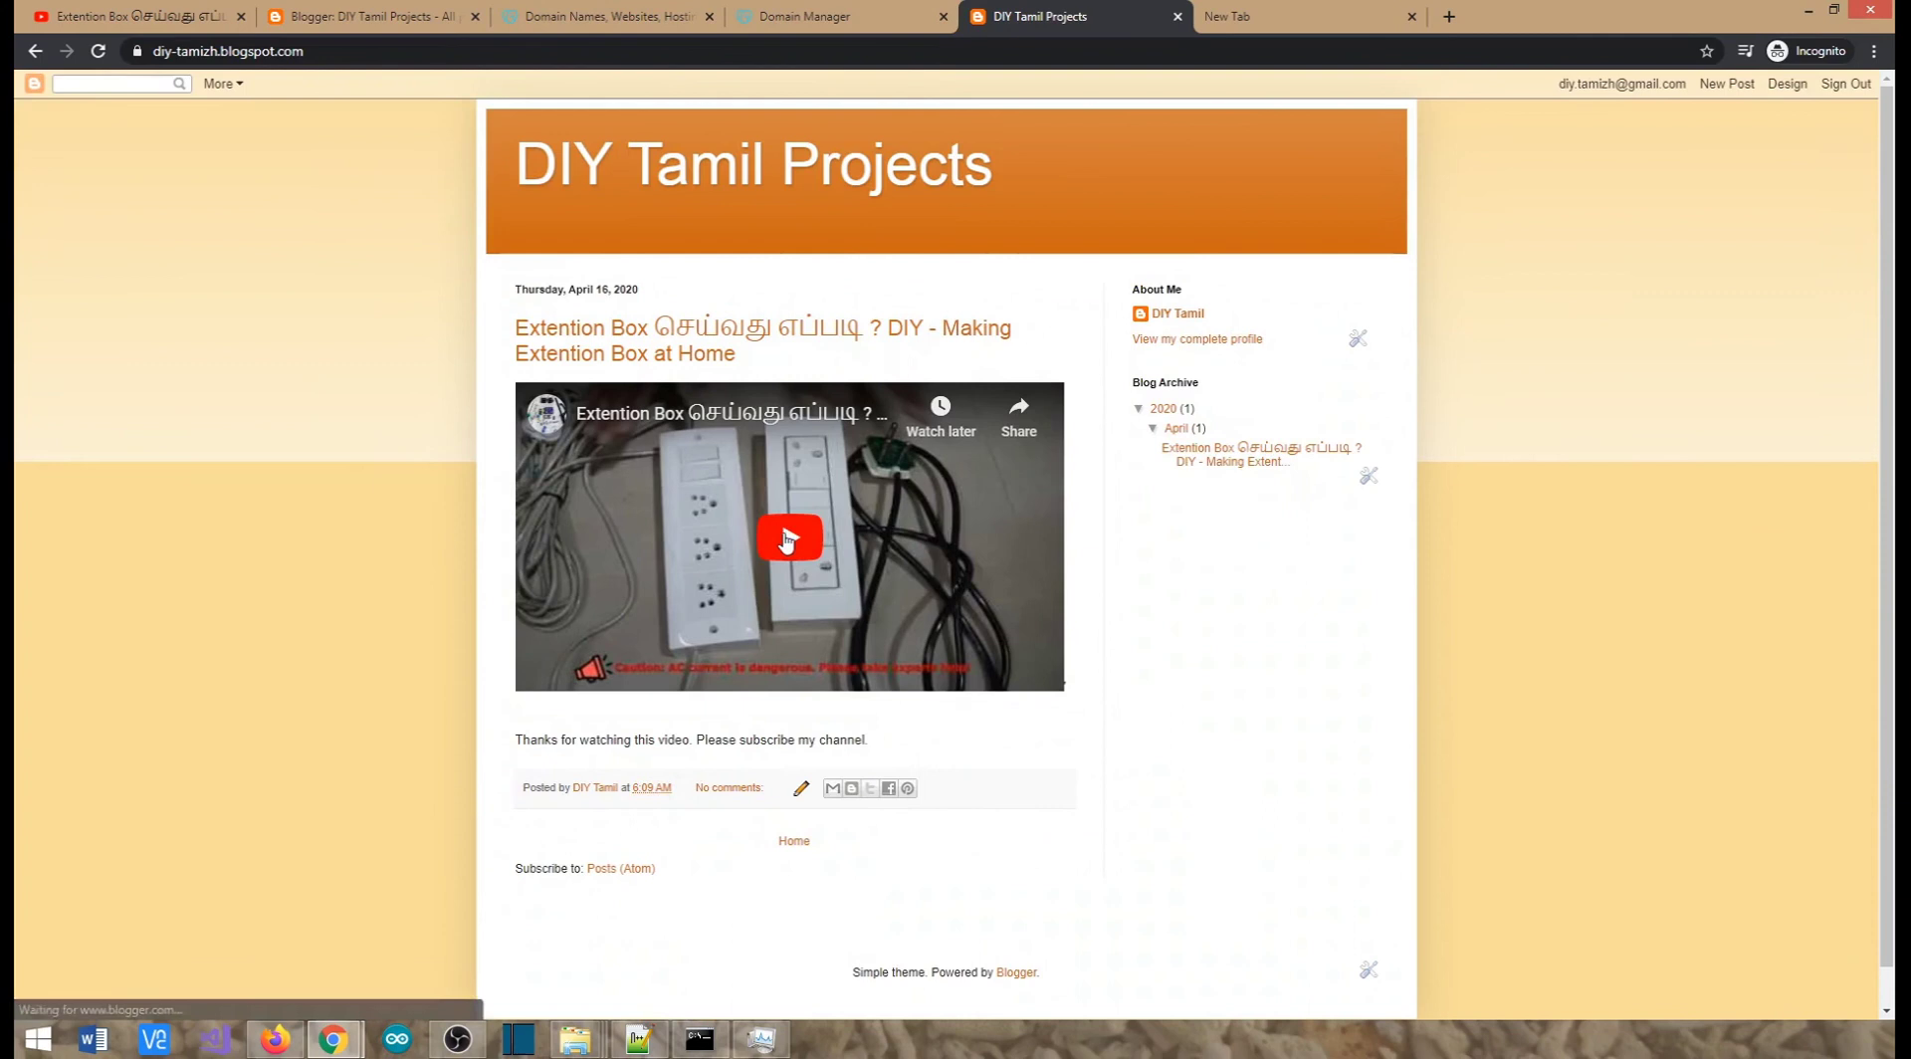
# Open and close an empty new post, then return to the published blog page
pyautogui.click(378, 18)
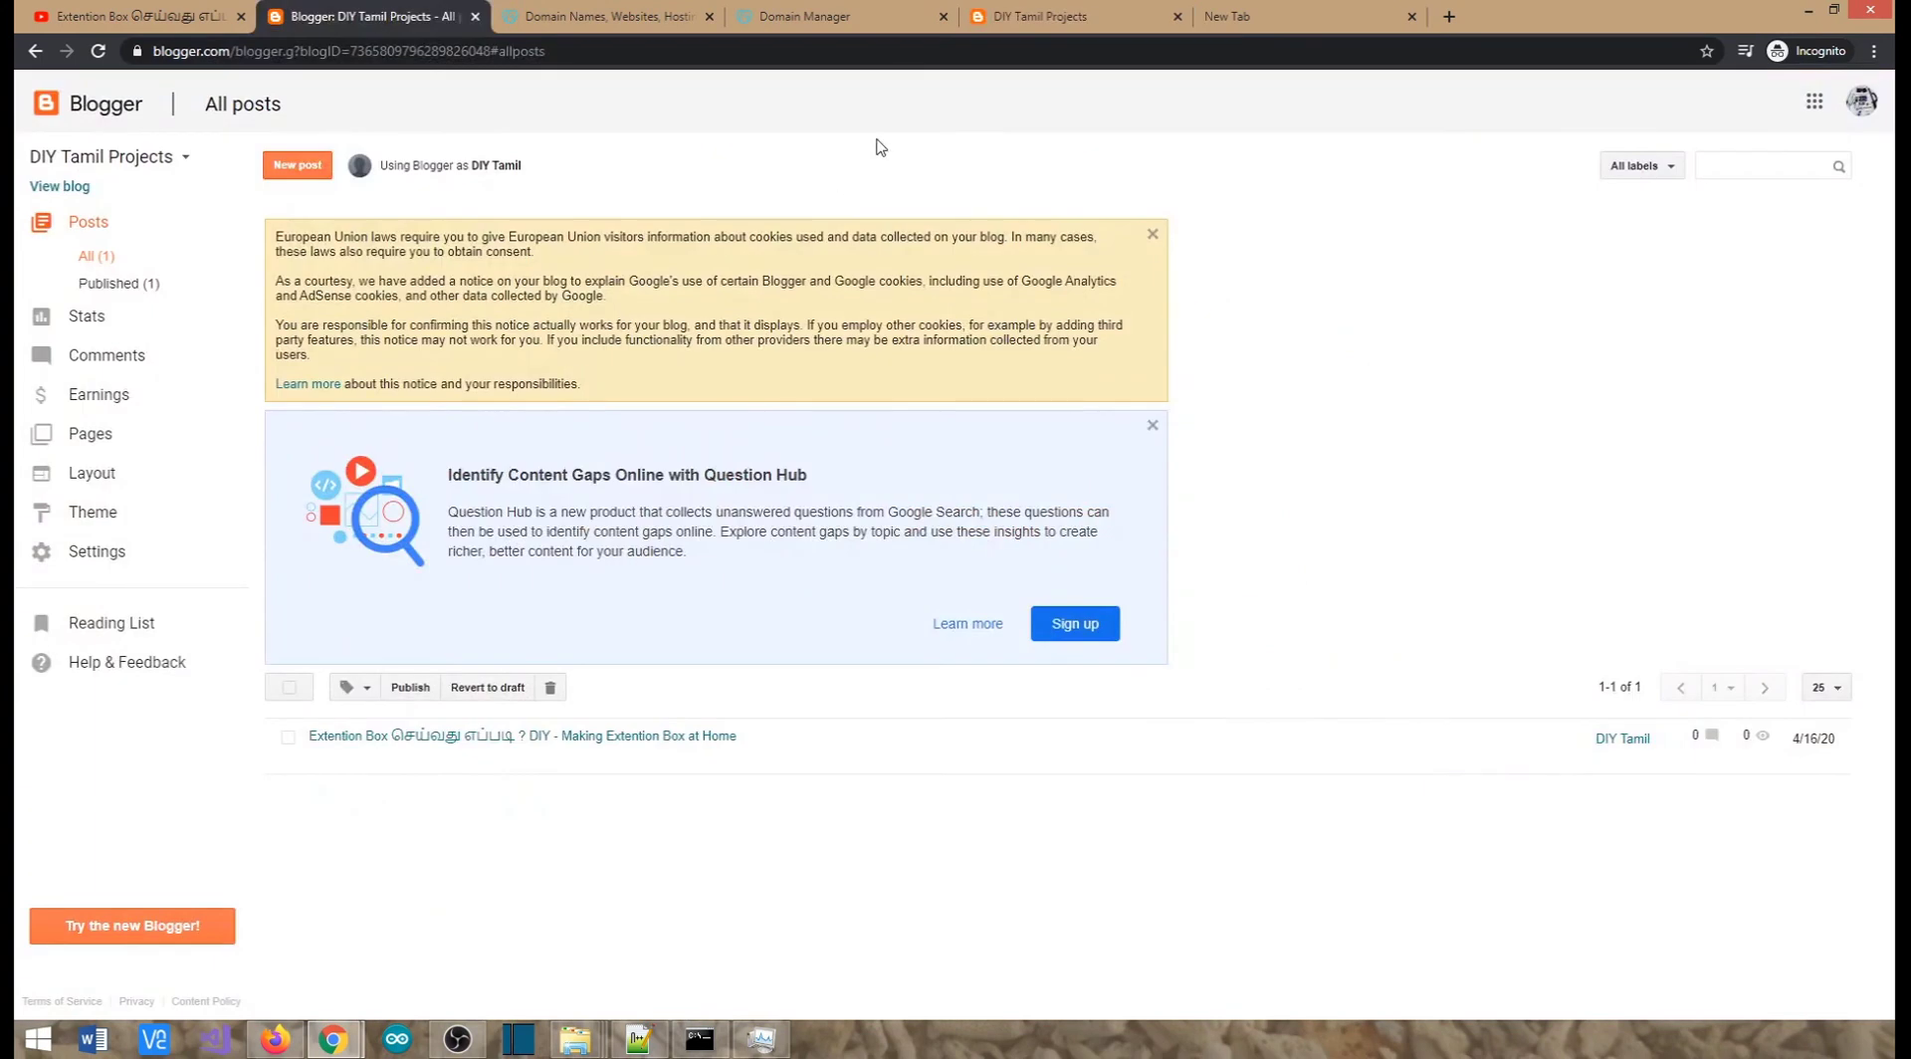
pyautogui.click(1060, 20)
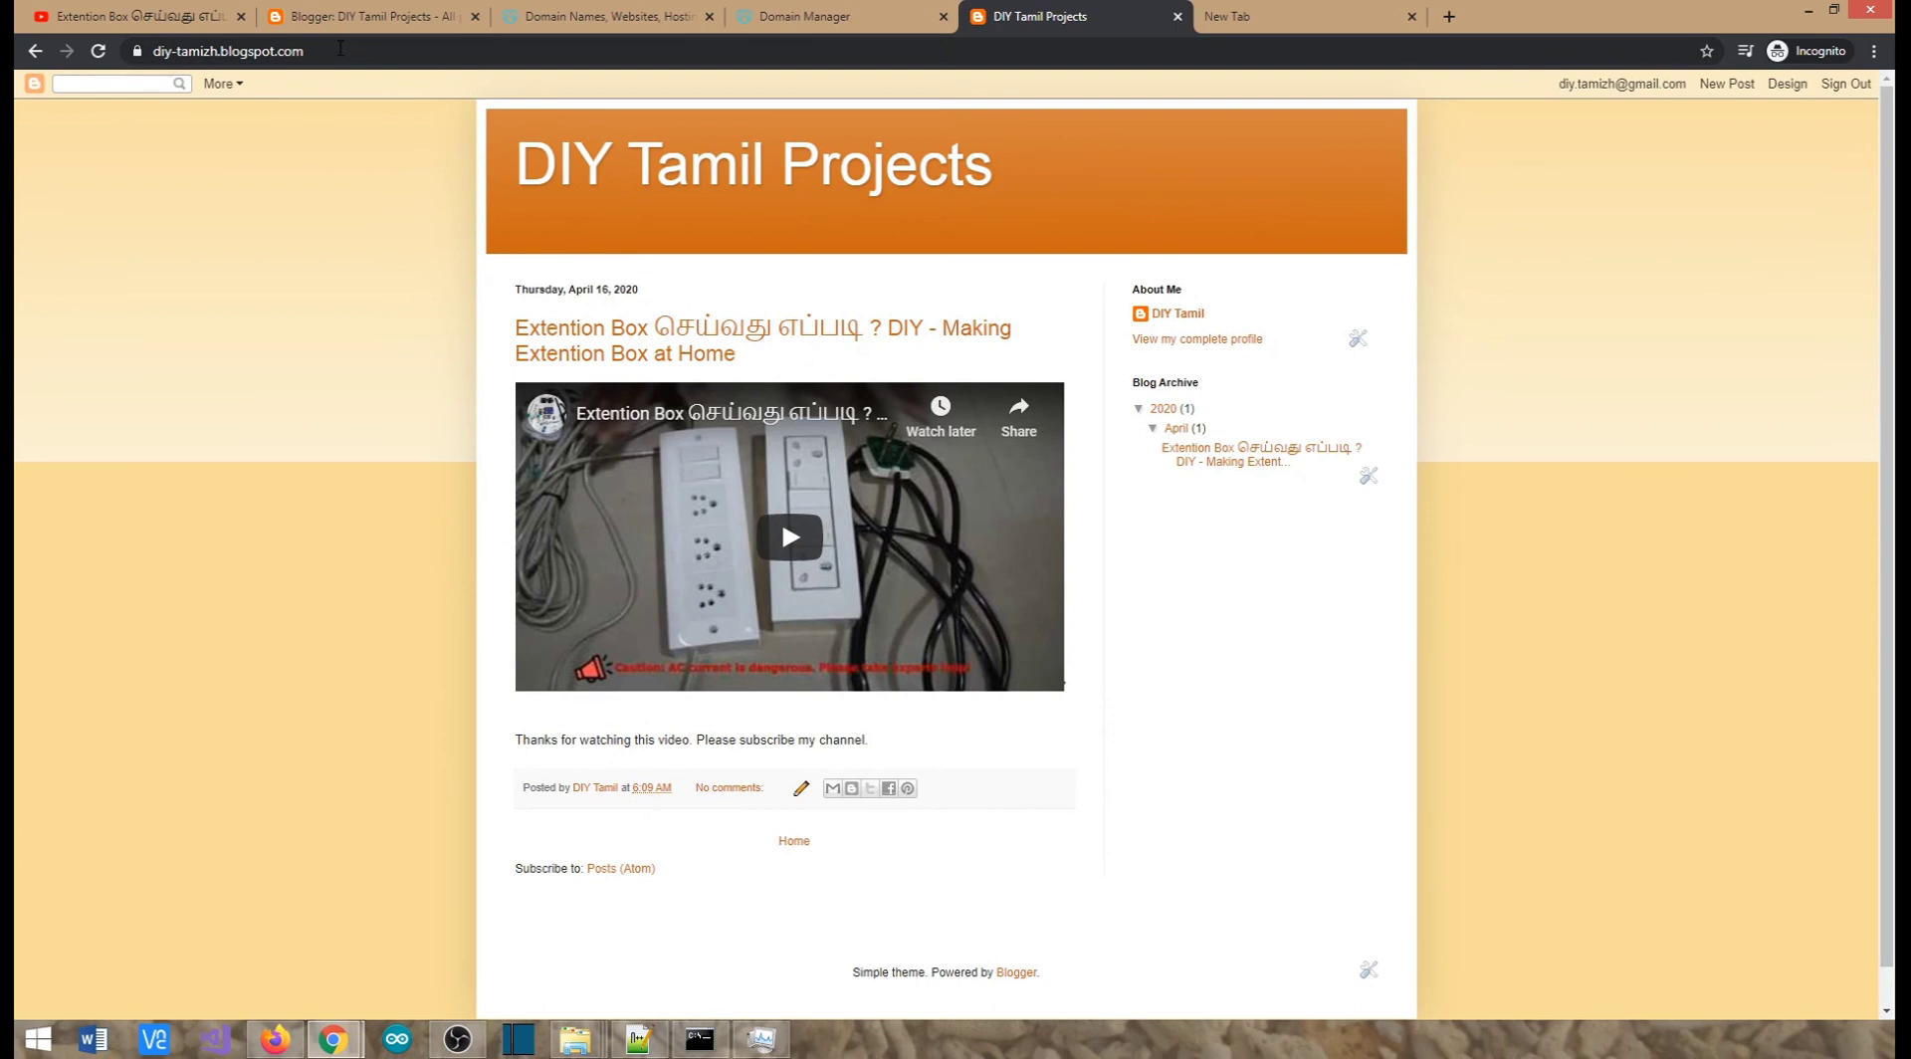
pyautogui.click(353, 16)
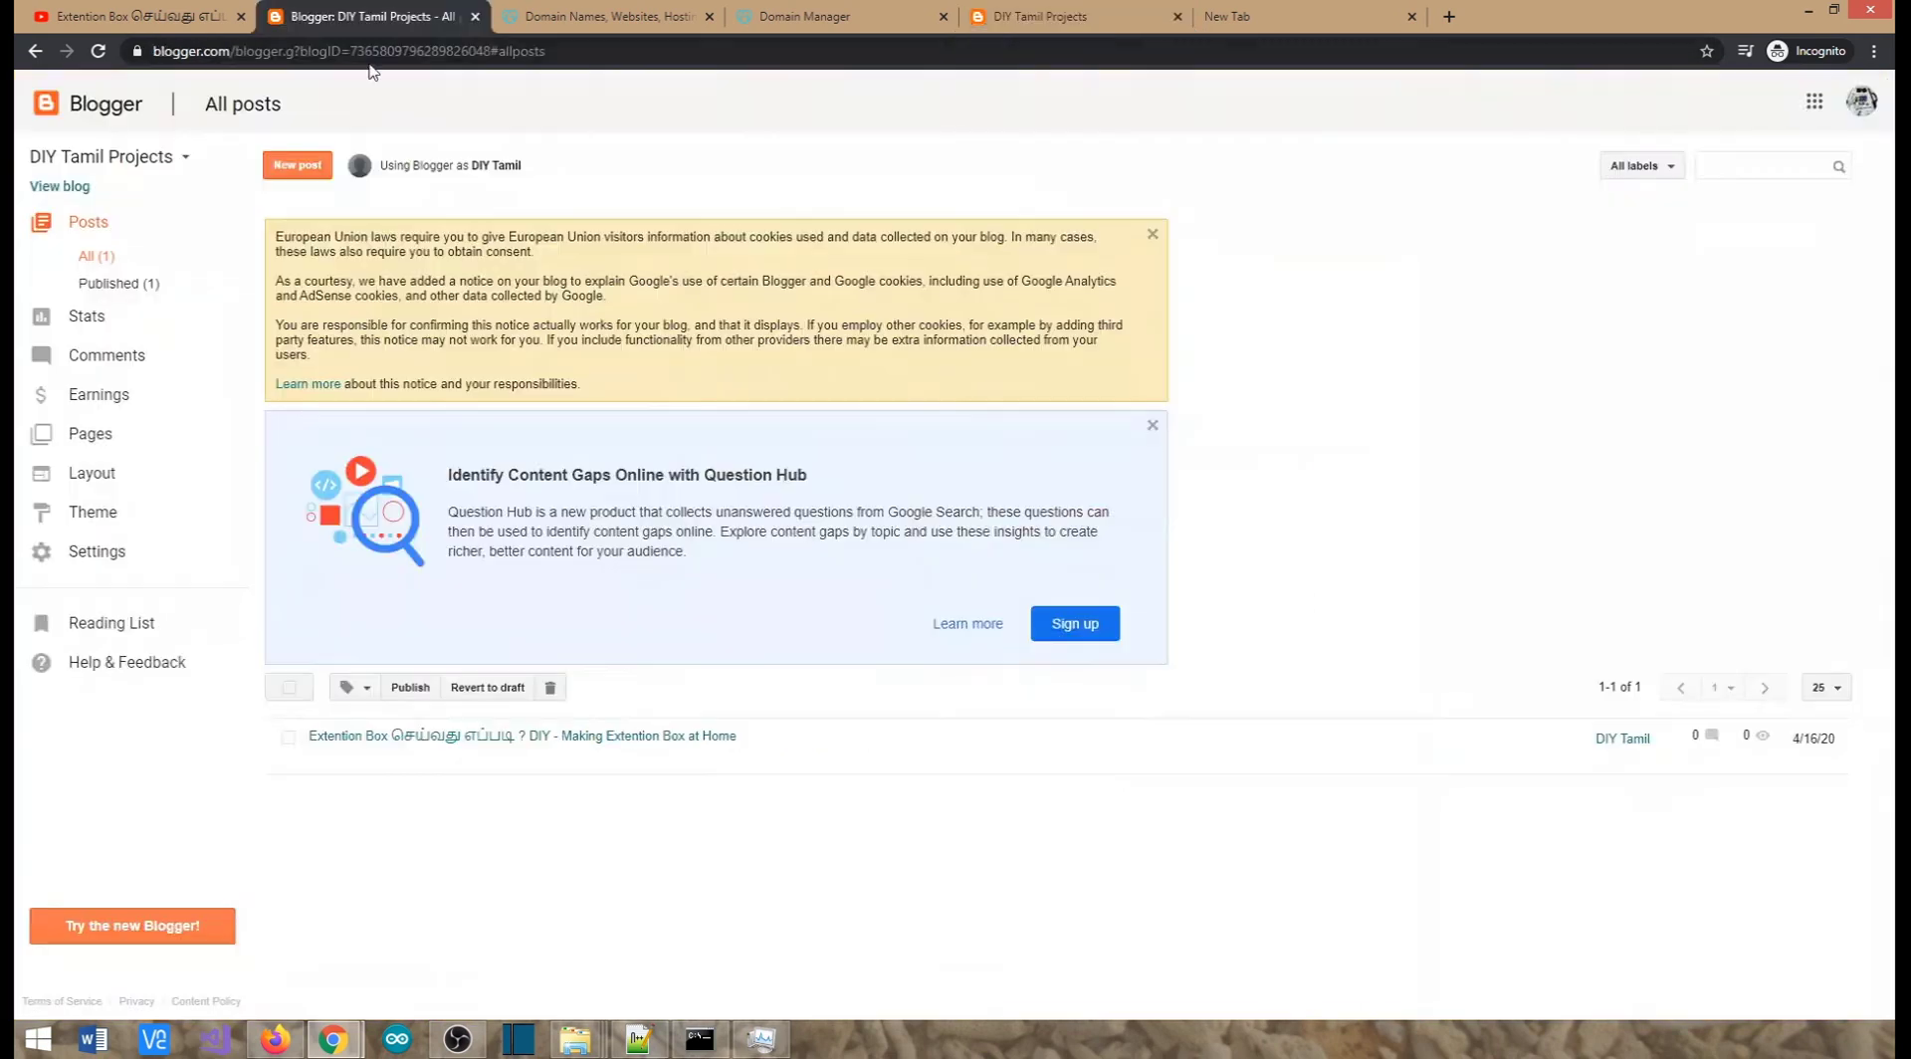
pyautogui.click(1011, 18)
pyautogui.click(346, 12)
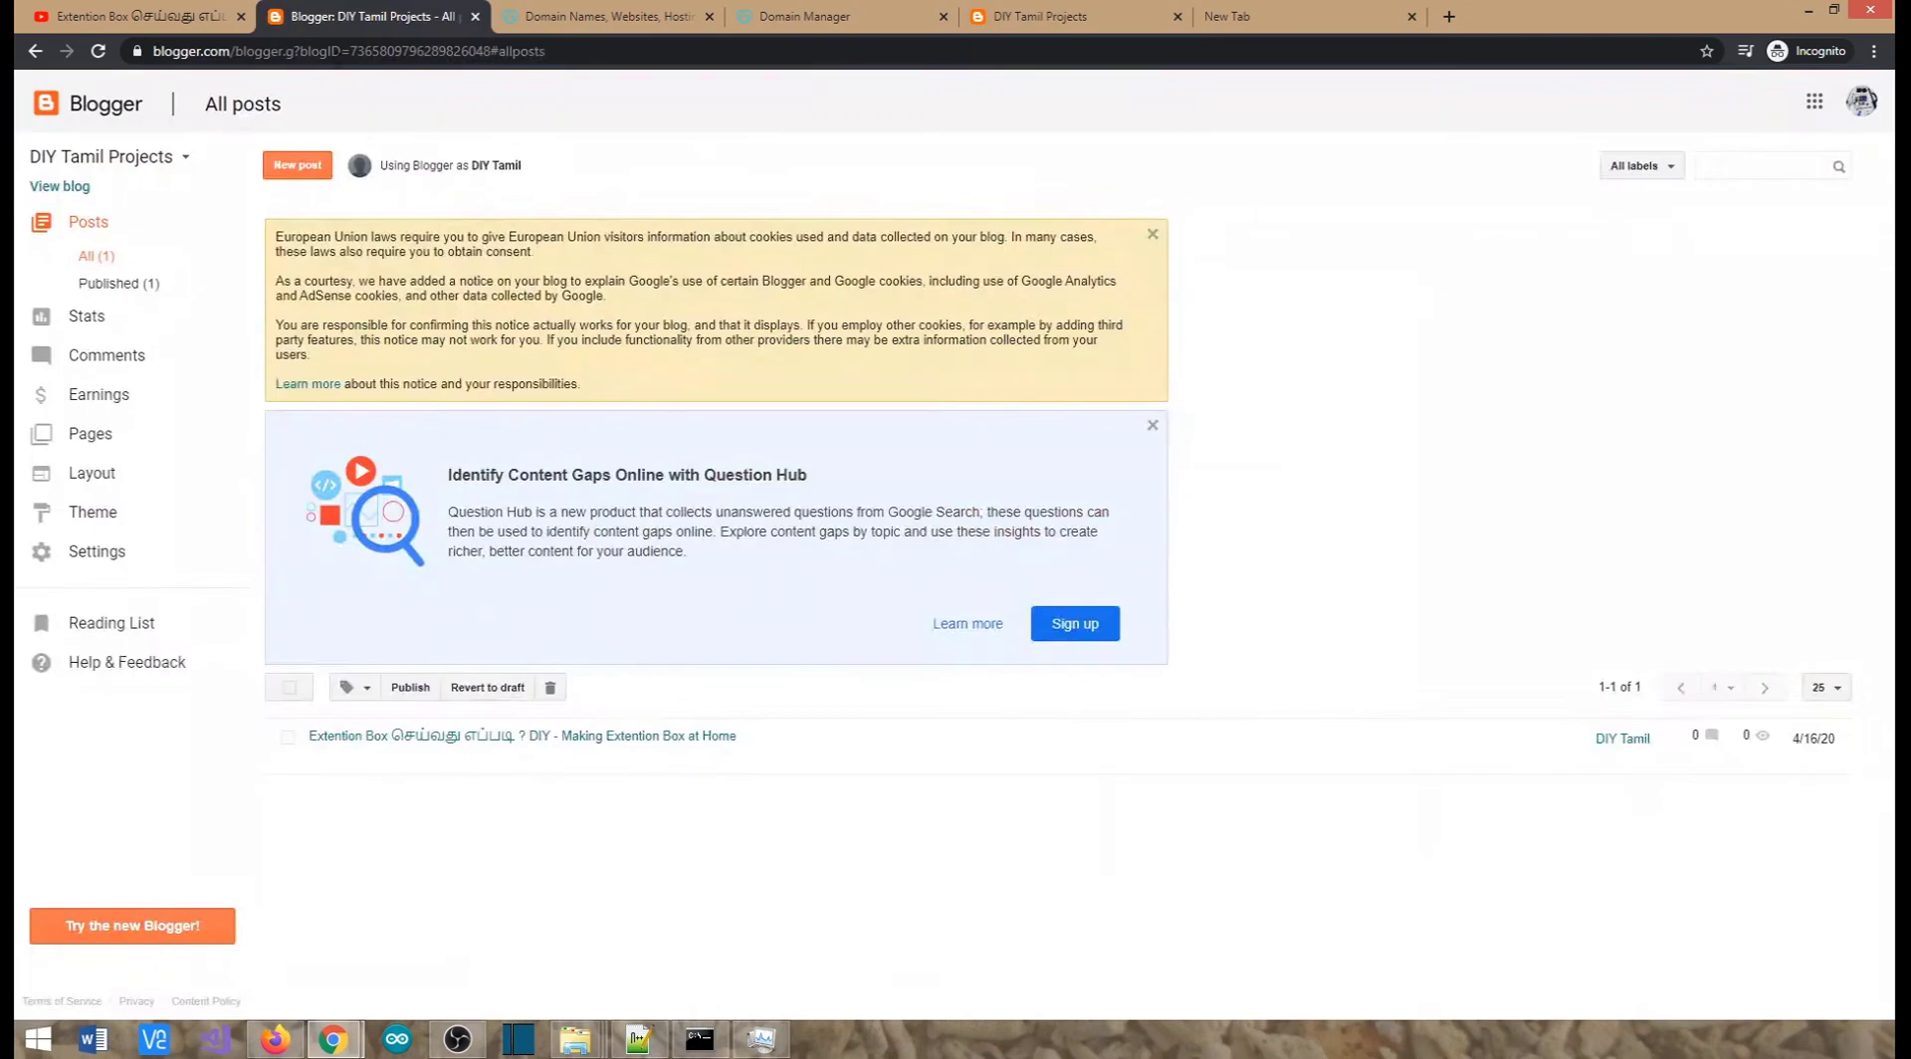
pyautogui.click(299, 167)
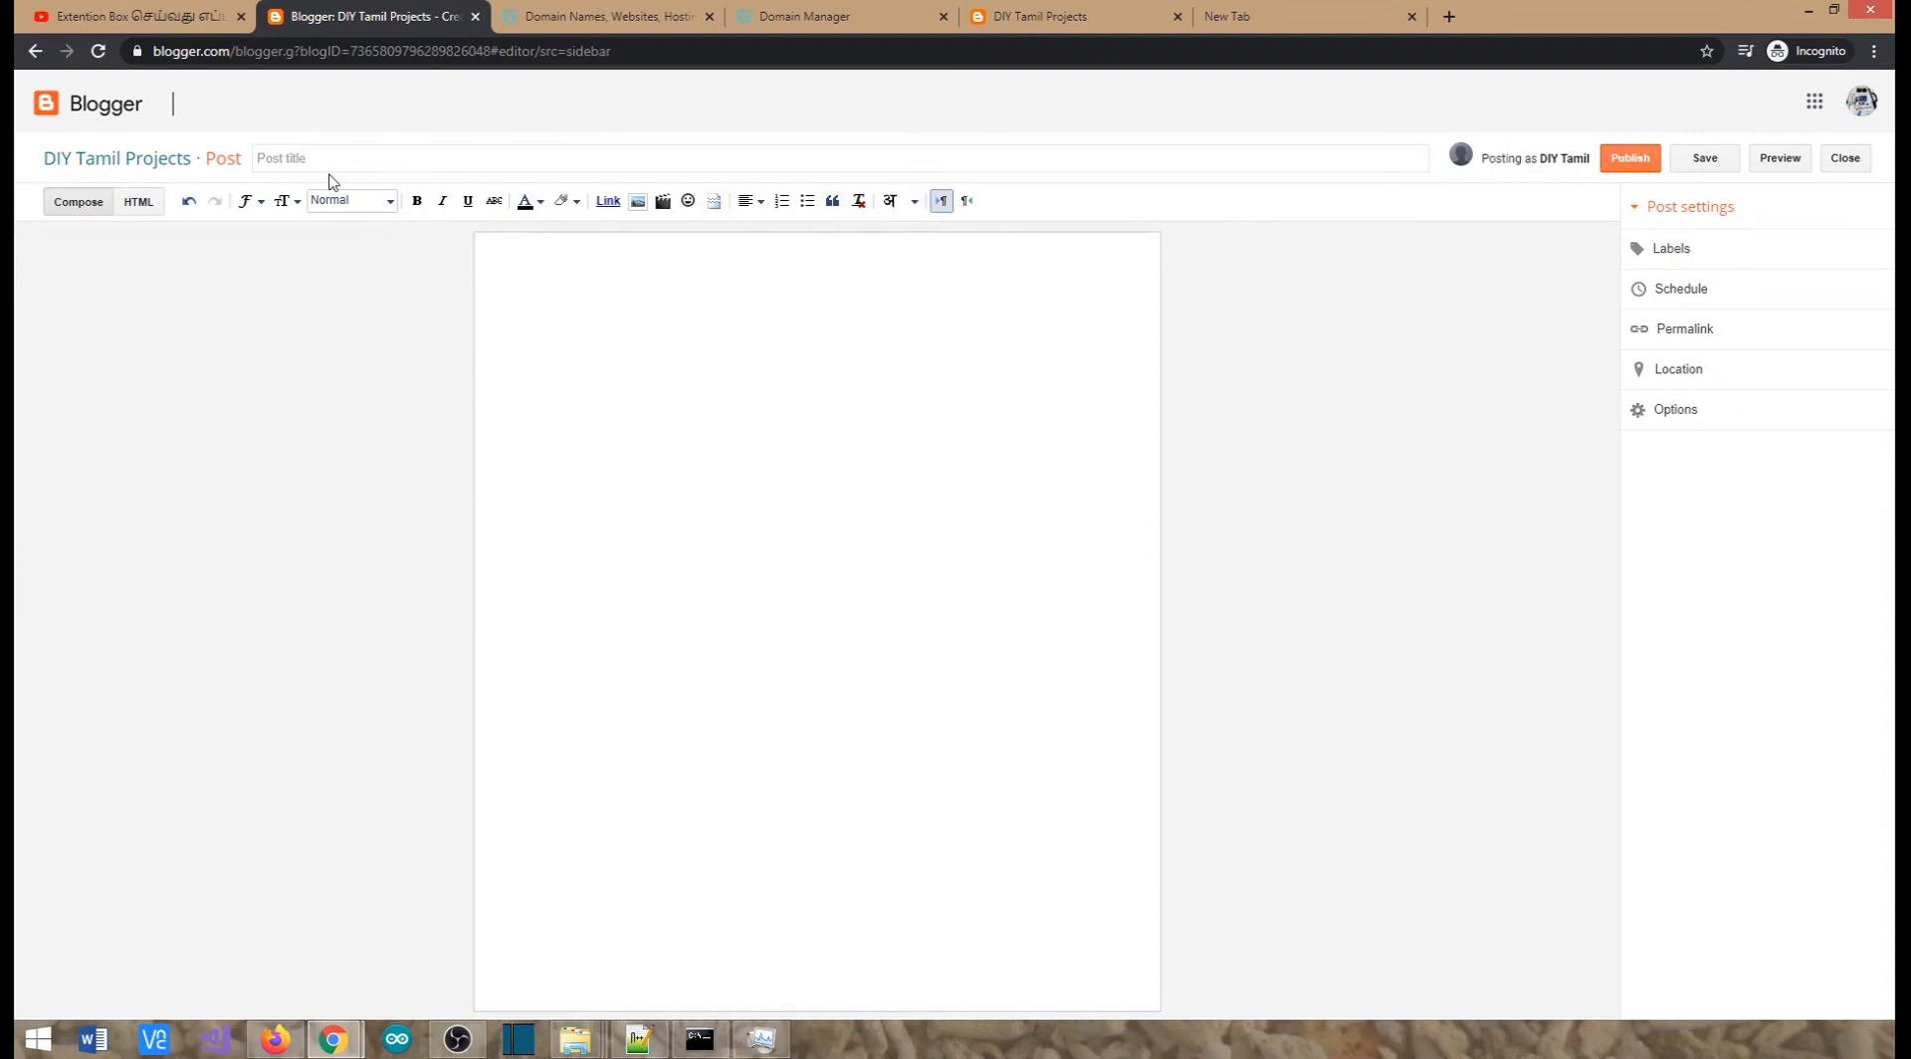
pyautogui.click(1846, 162)
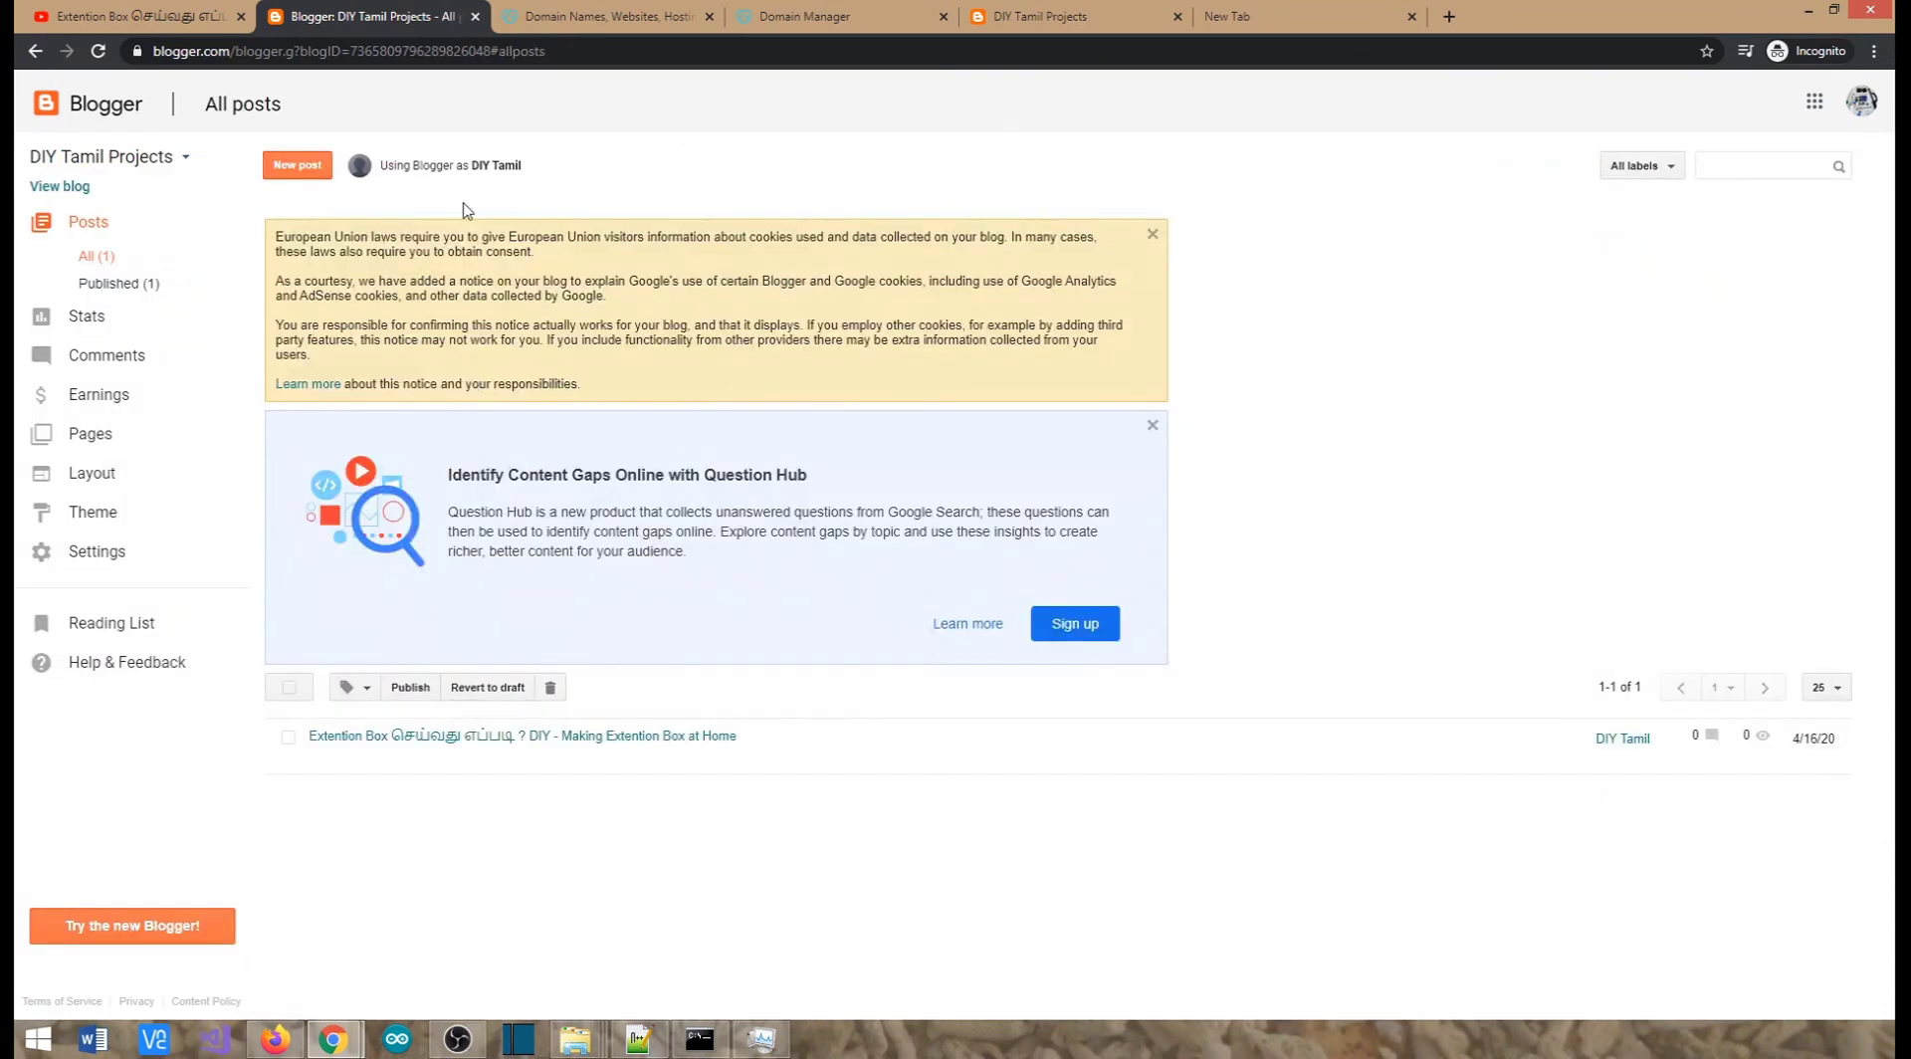
pyautogui.click(1040, 16)
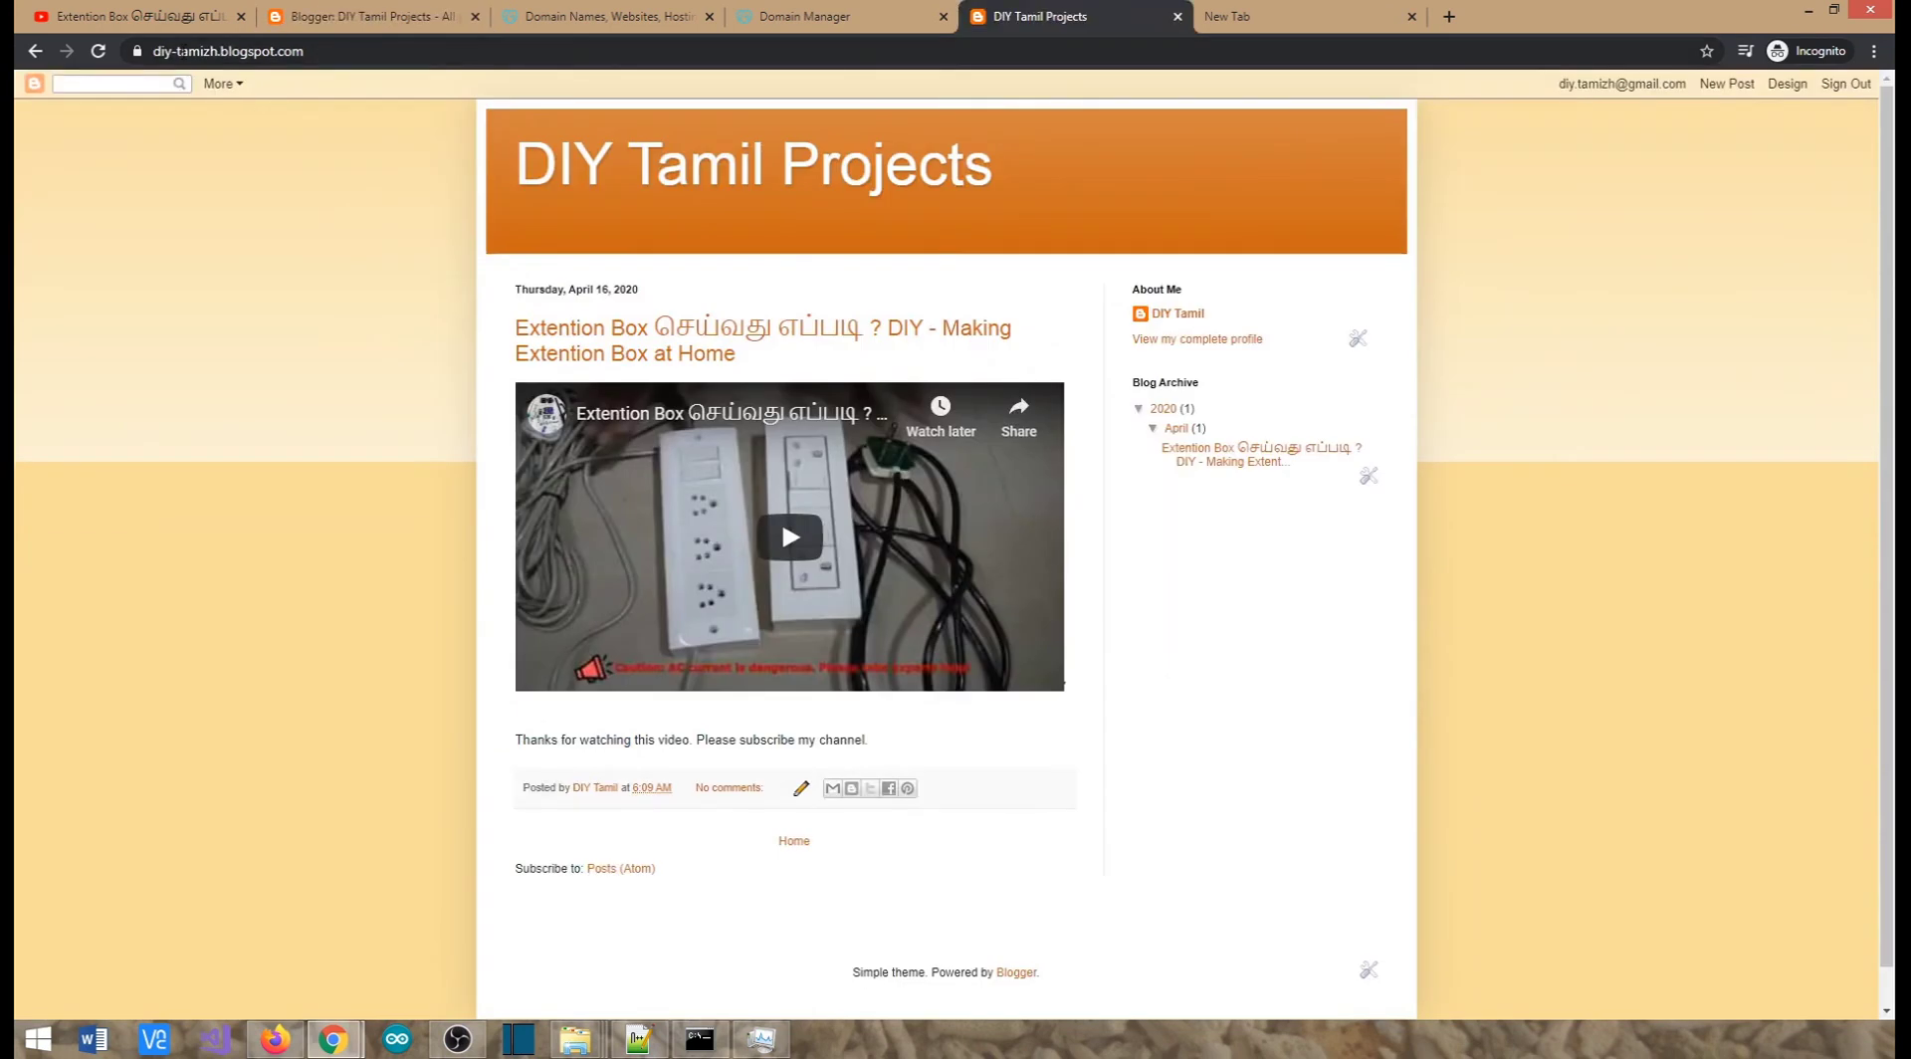
pyautogui.doubleClick(232, 51)
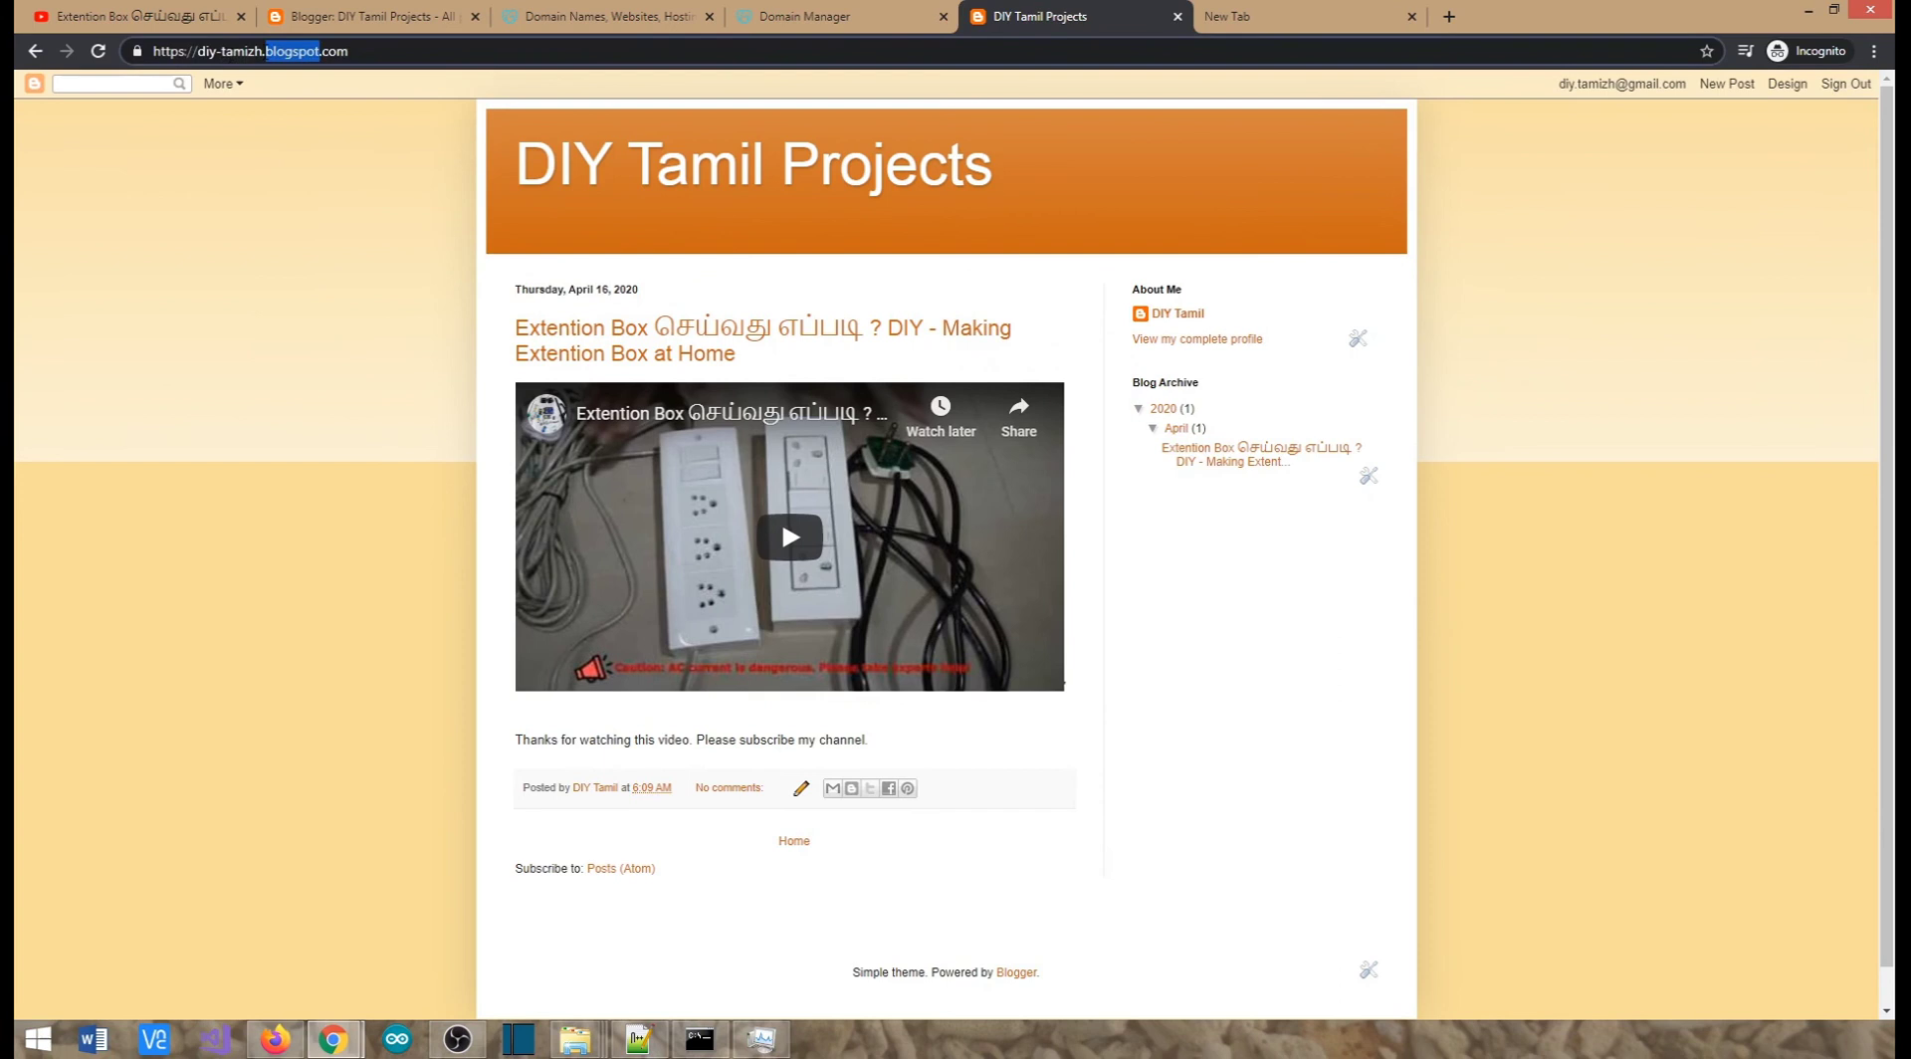
pyautogui.tripleClick(266, 54)
pyautogui.doubleClick(280, 54)
pyautogui.tripleClick(280, 53)
pyautogui.tripleClick(279, 53)
pyautogui.tripleClick(280, 55)
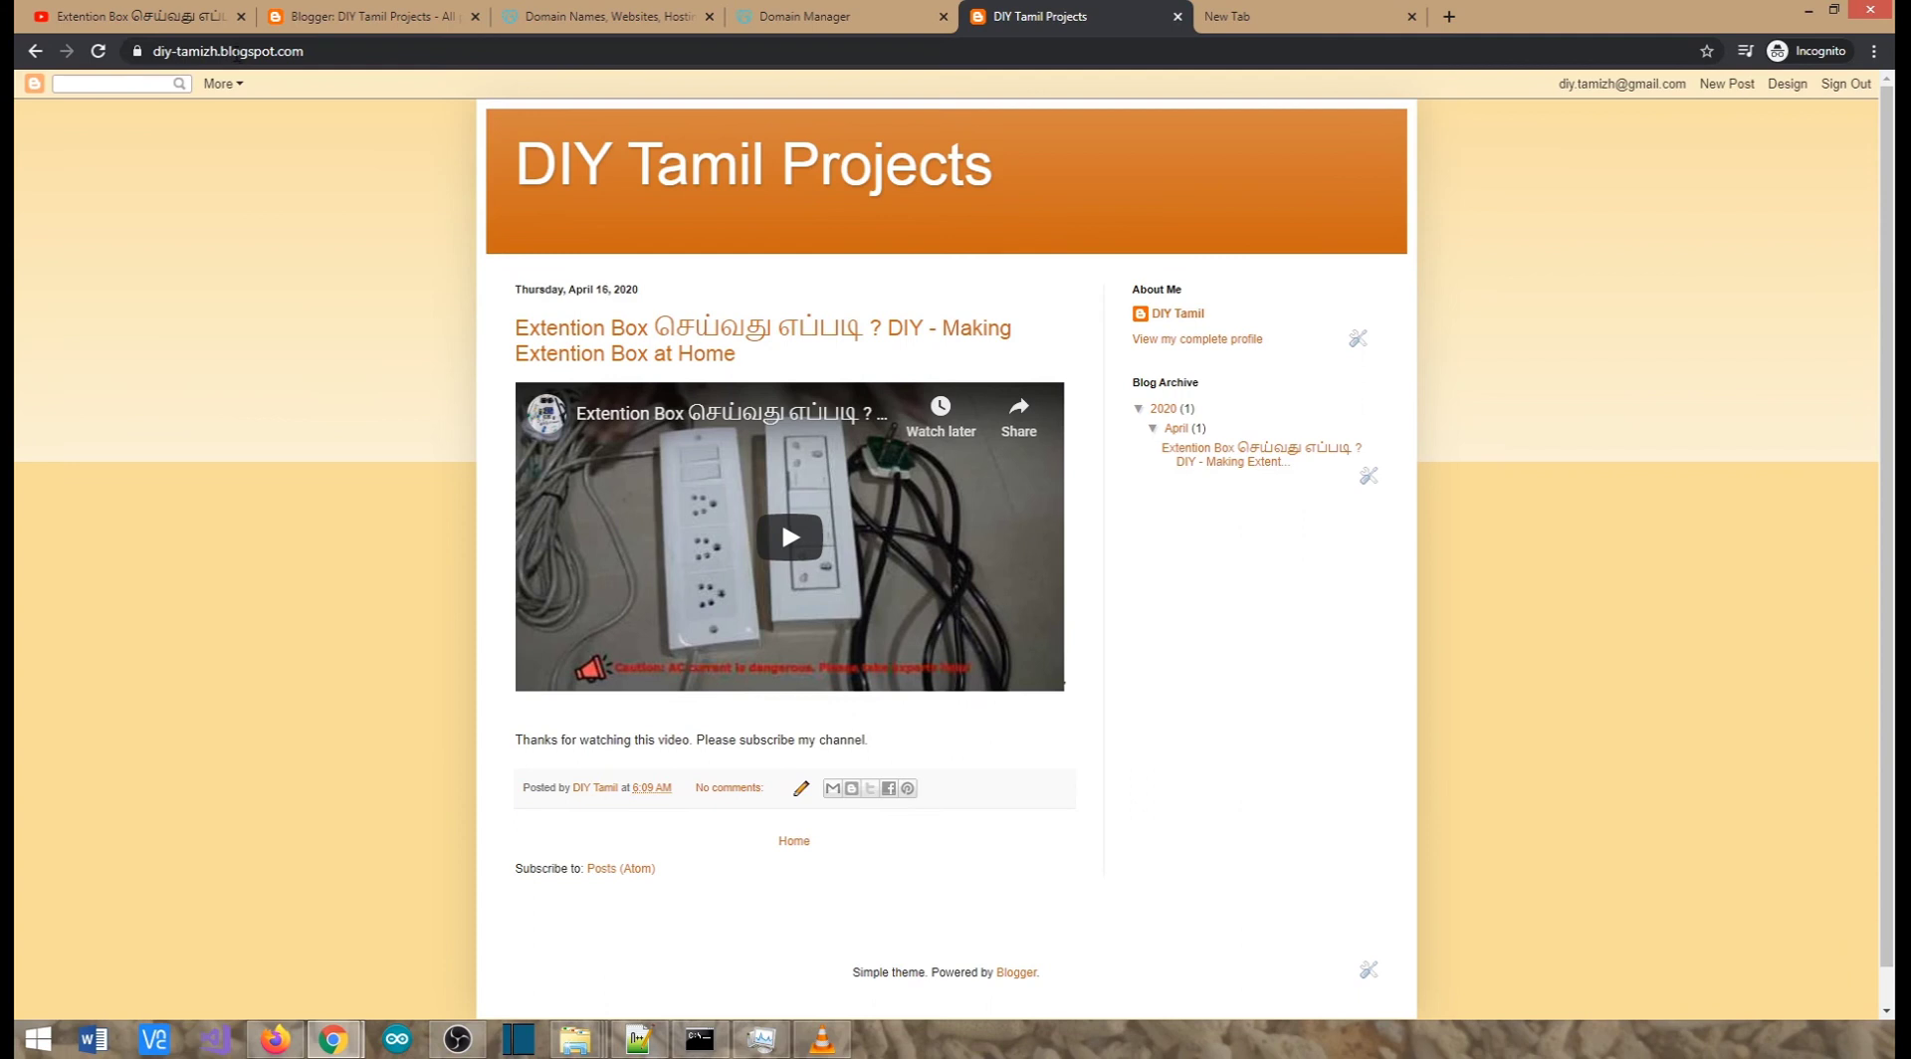
pyautogui.doubleClick(292, 51)
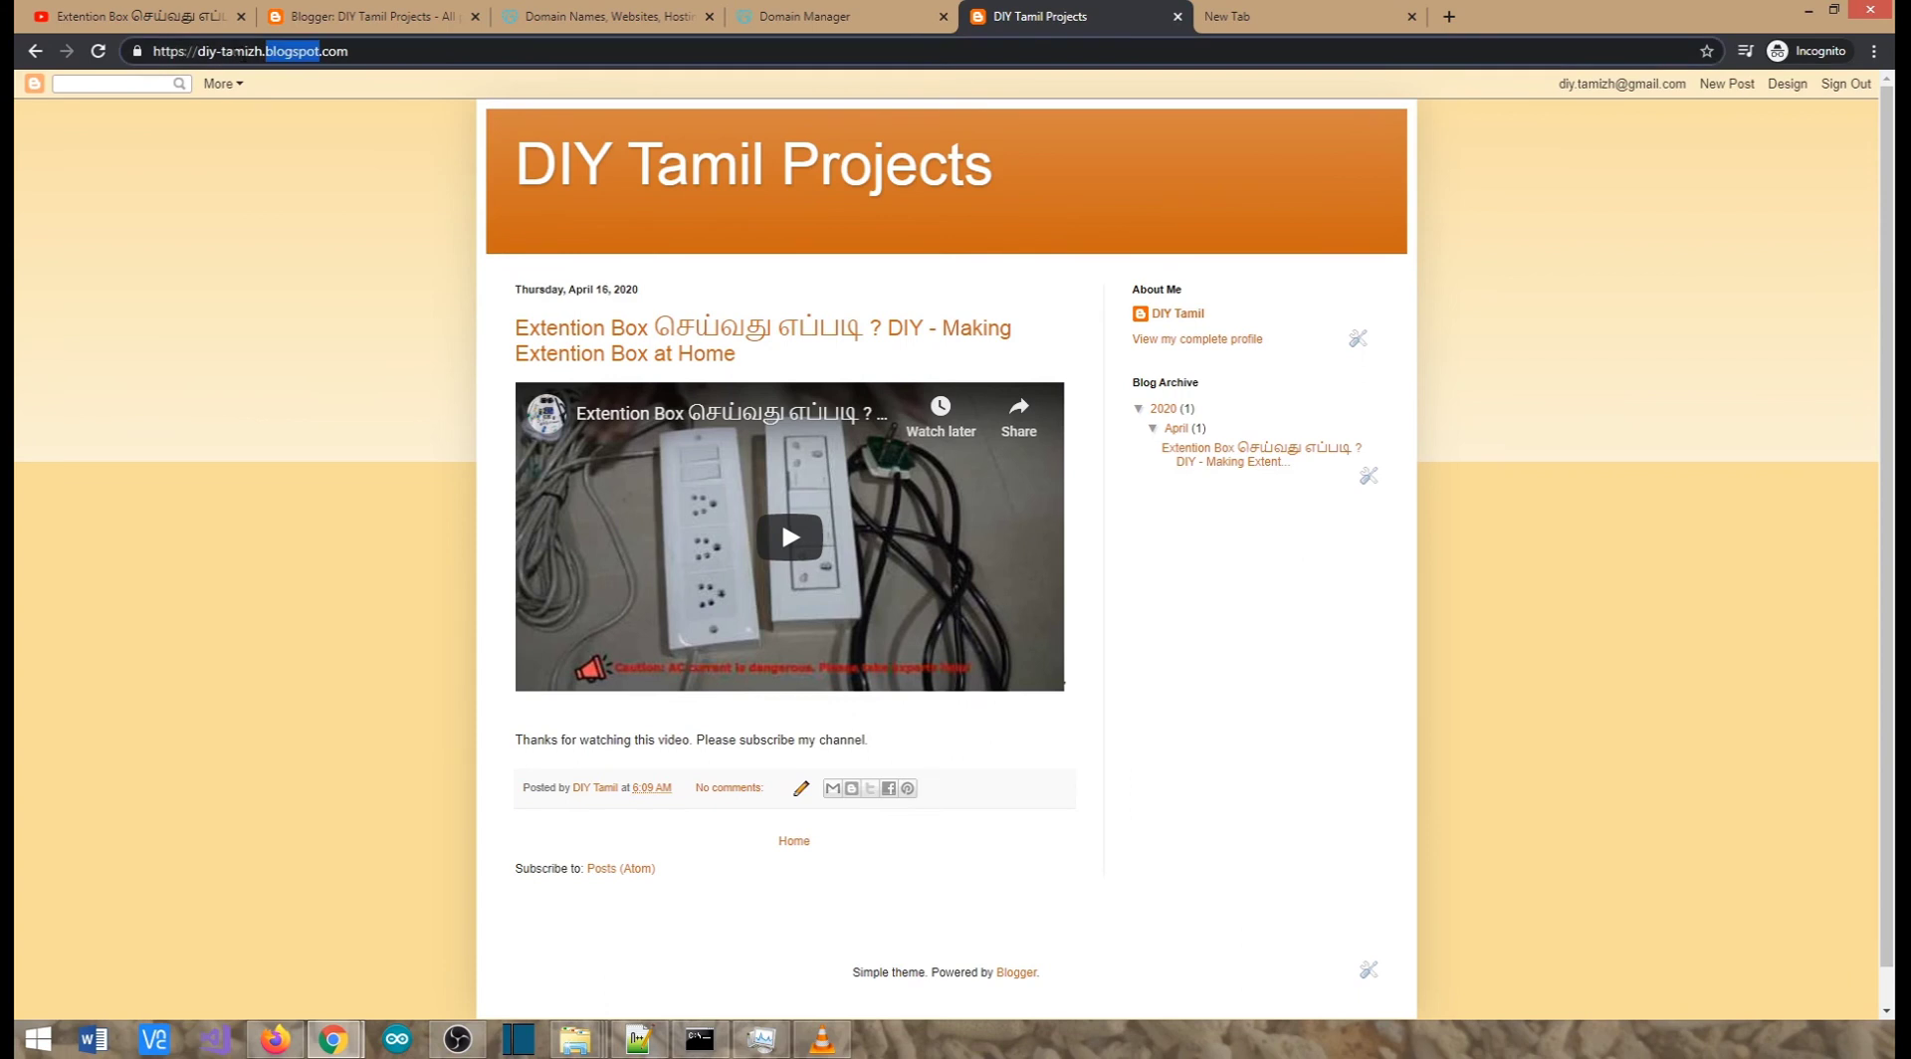
pyautogui.doubleClick(245, 51)
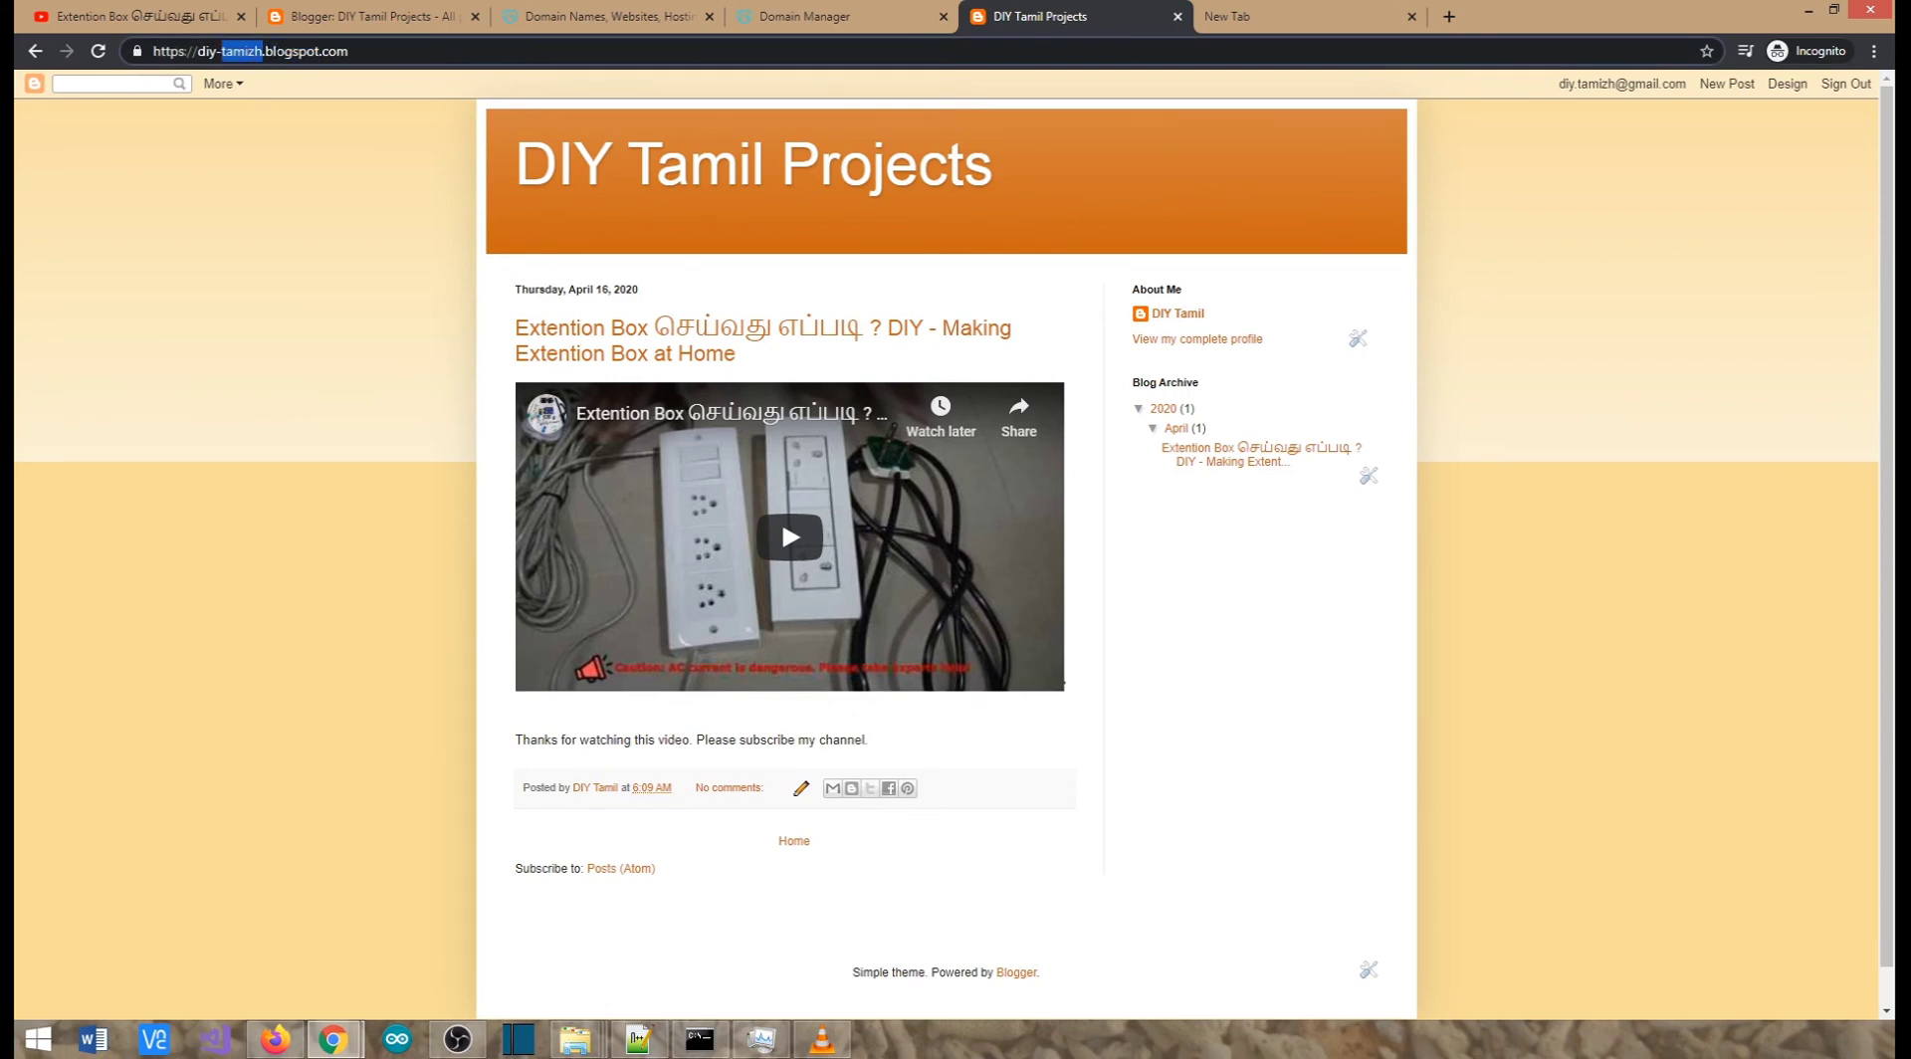
pyautogui.doubleClick(274, 50)
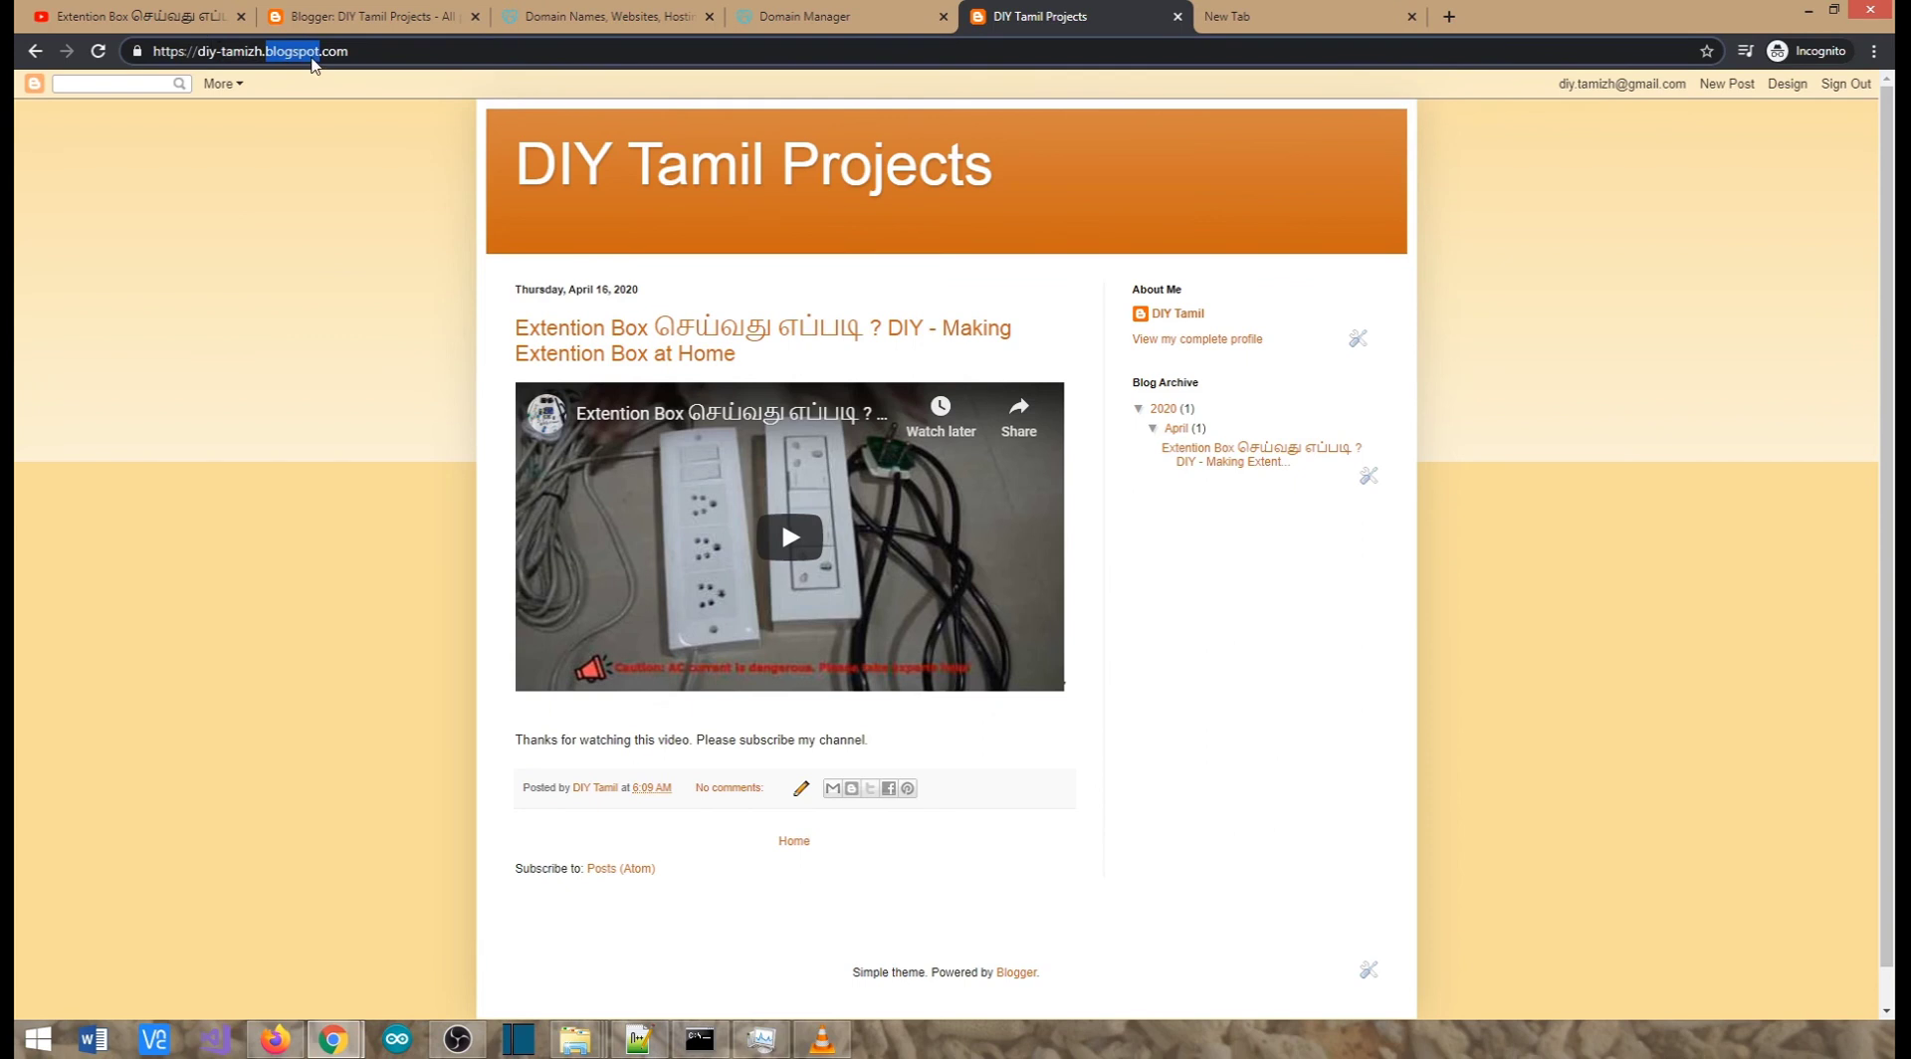
pyautogui.tripleClick(294, 58)
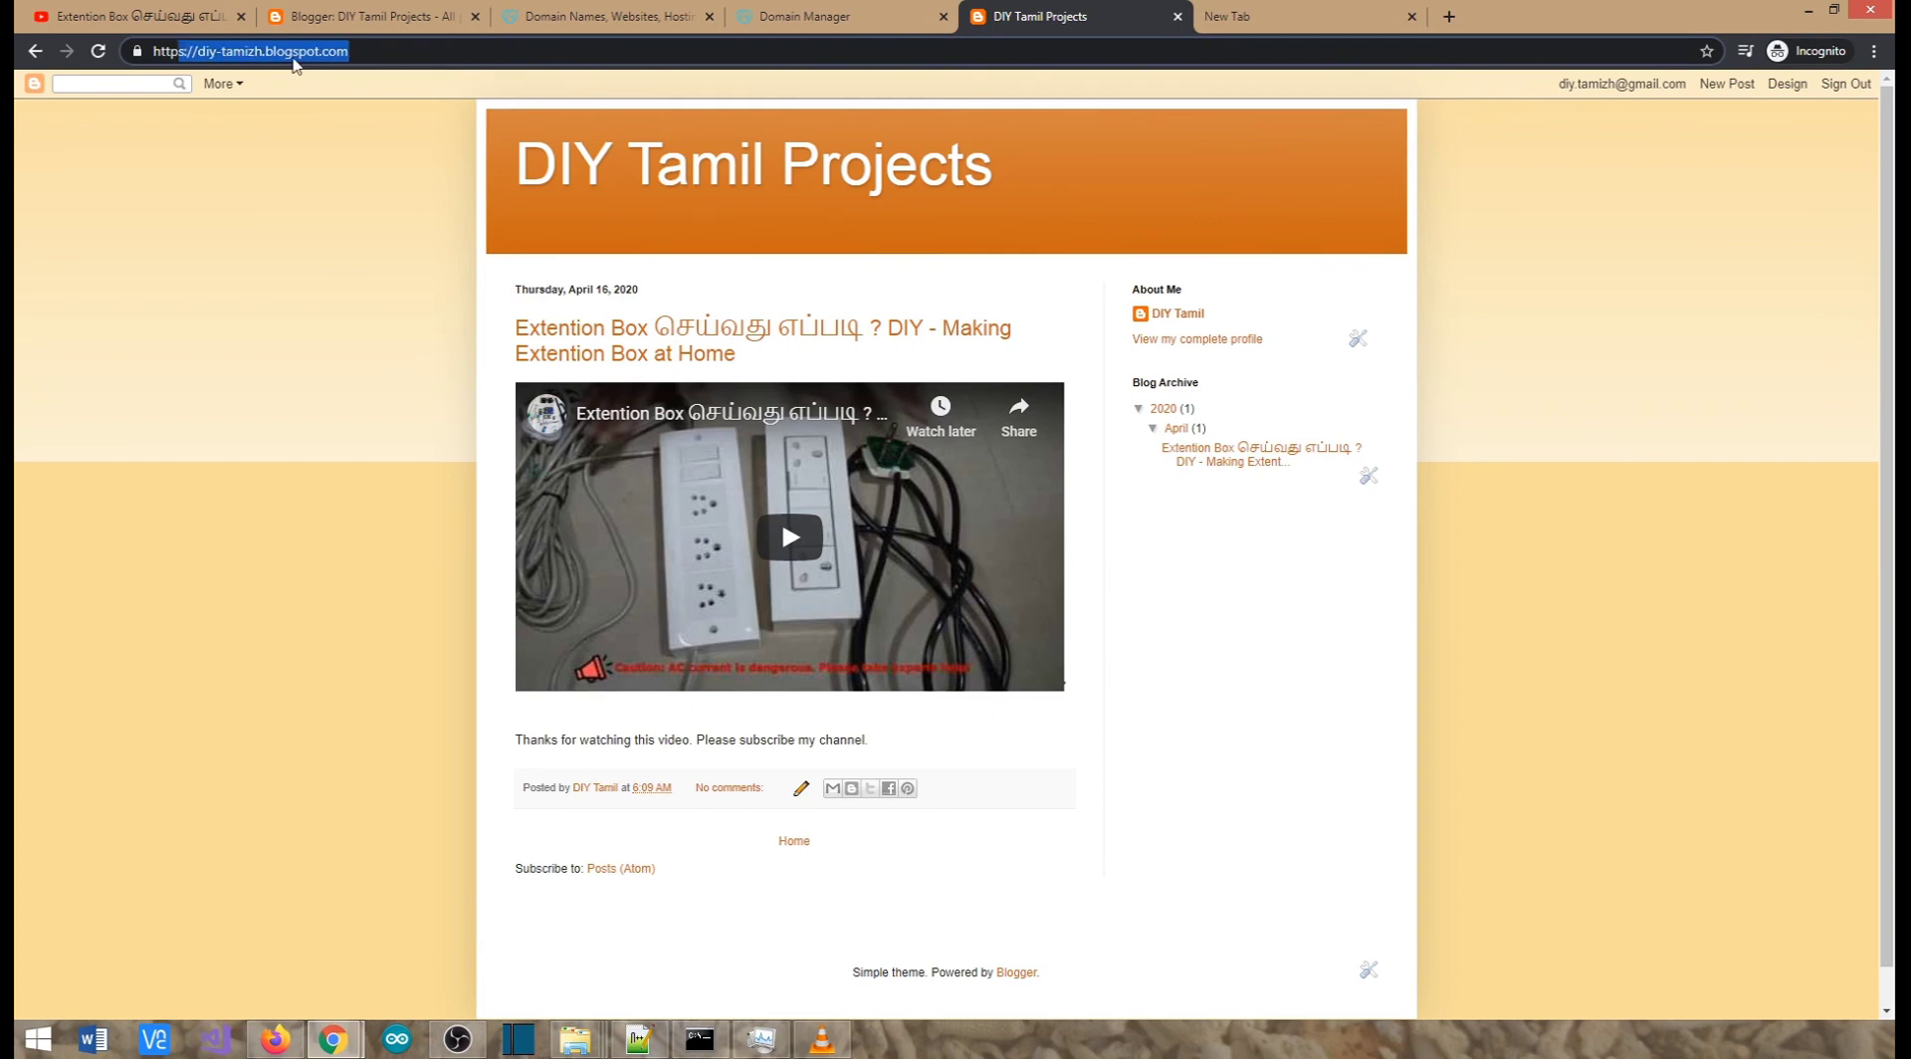
pyautogui.tripleClick(296, 57)
# Glance at the blog tabs, then bring GoDaddy's home page forward with its domain search box ready
pyautogui.click(631, 8)
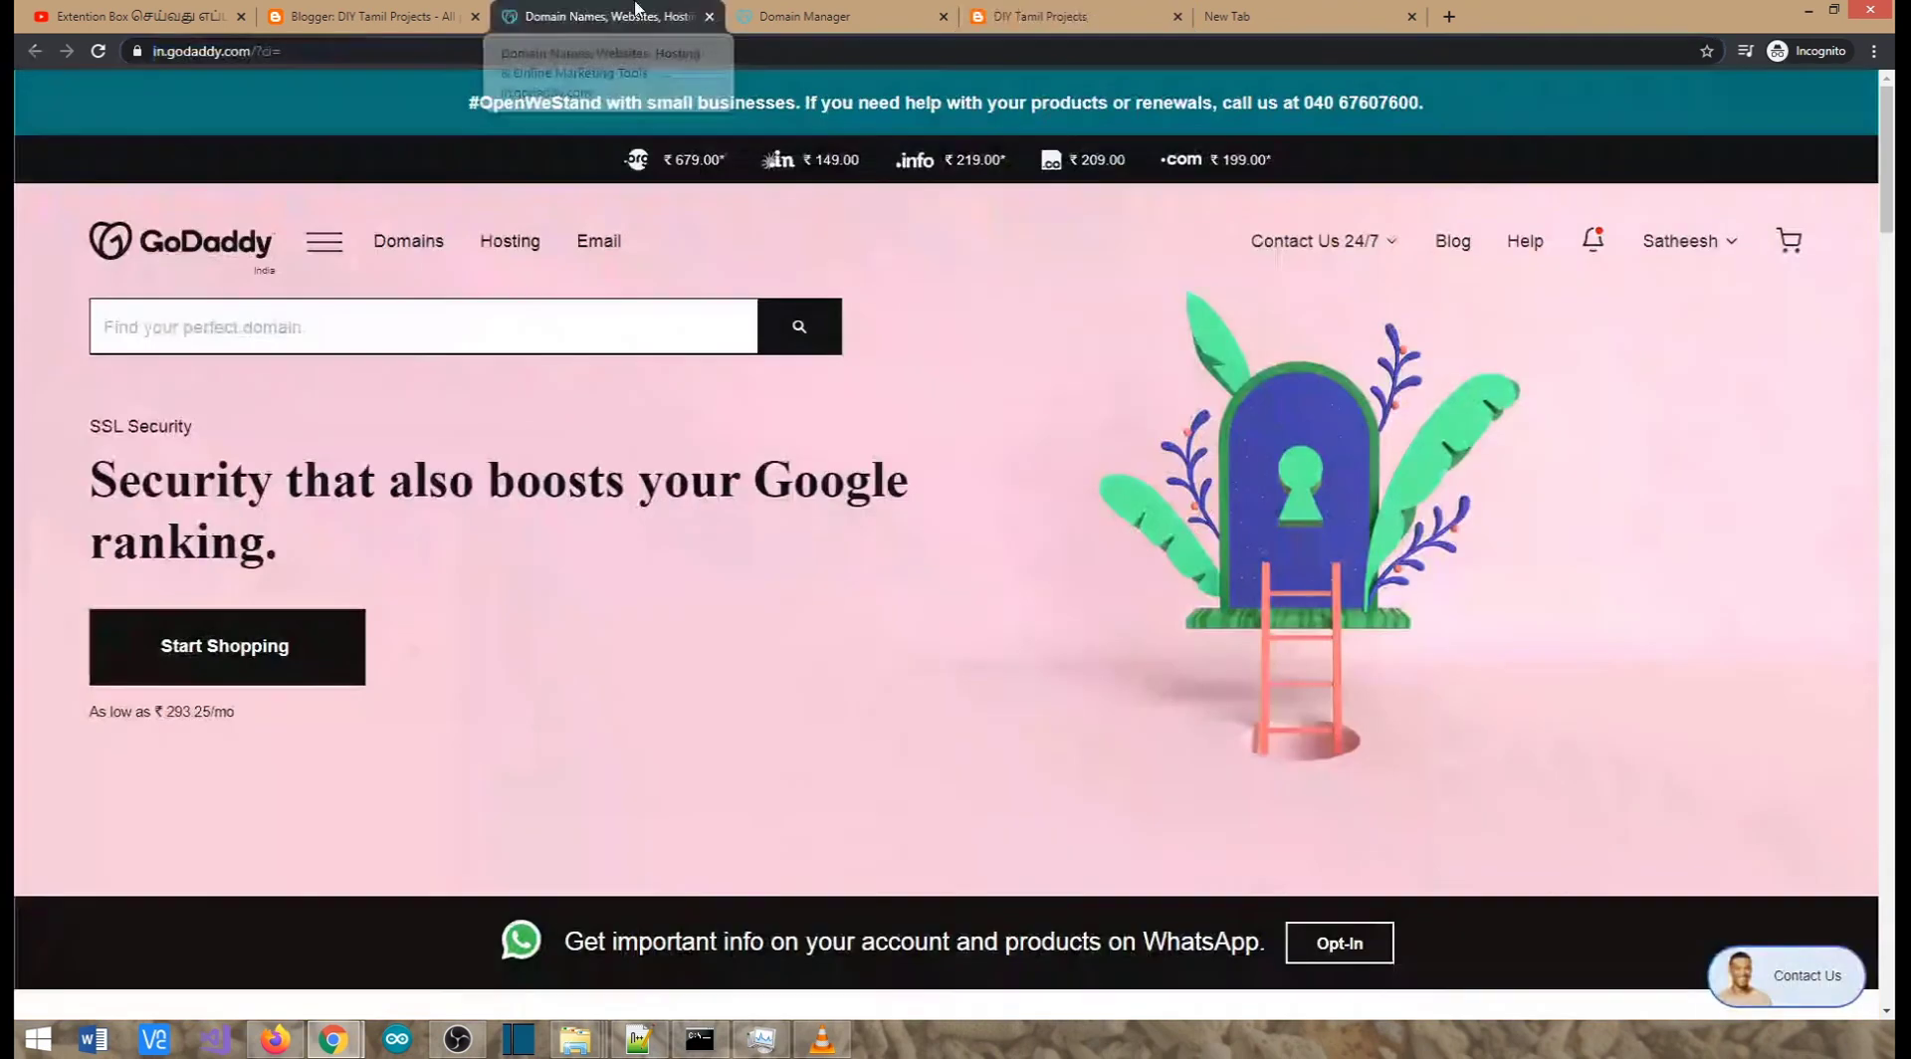
pyautogui.click(302, 54)
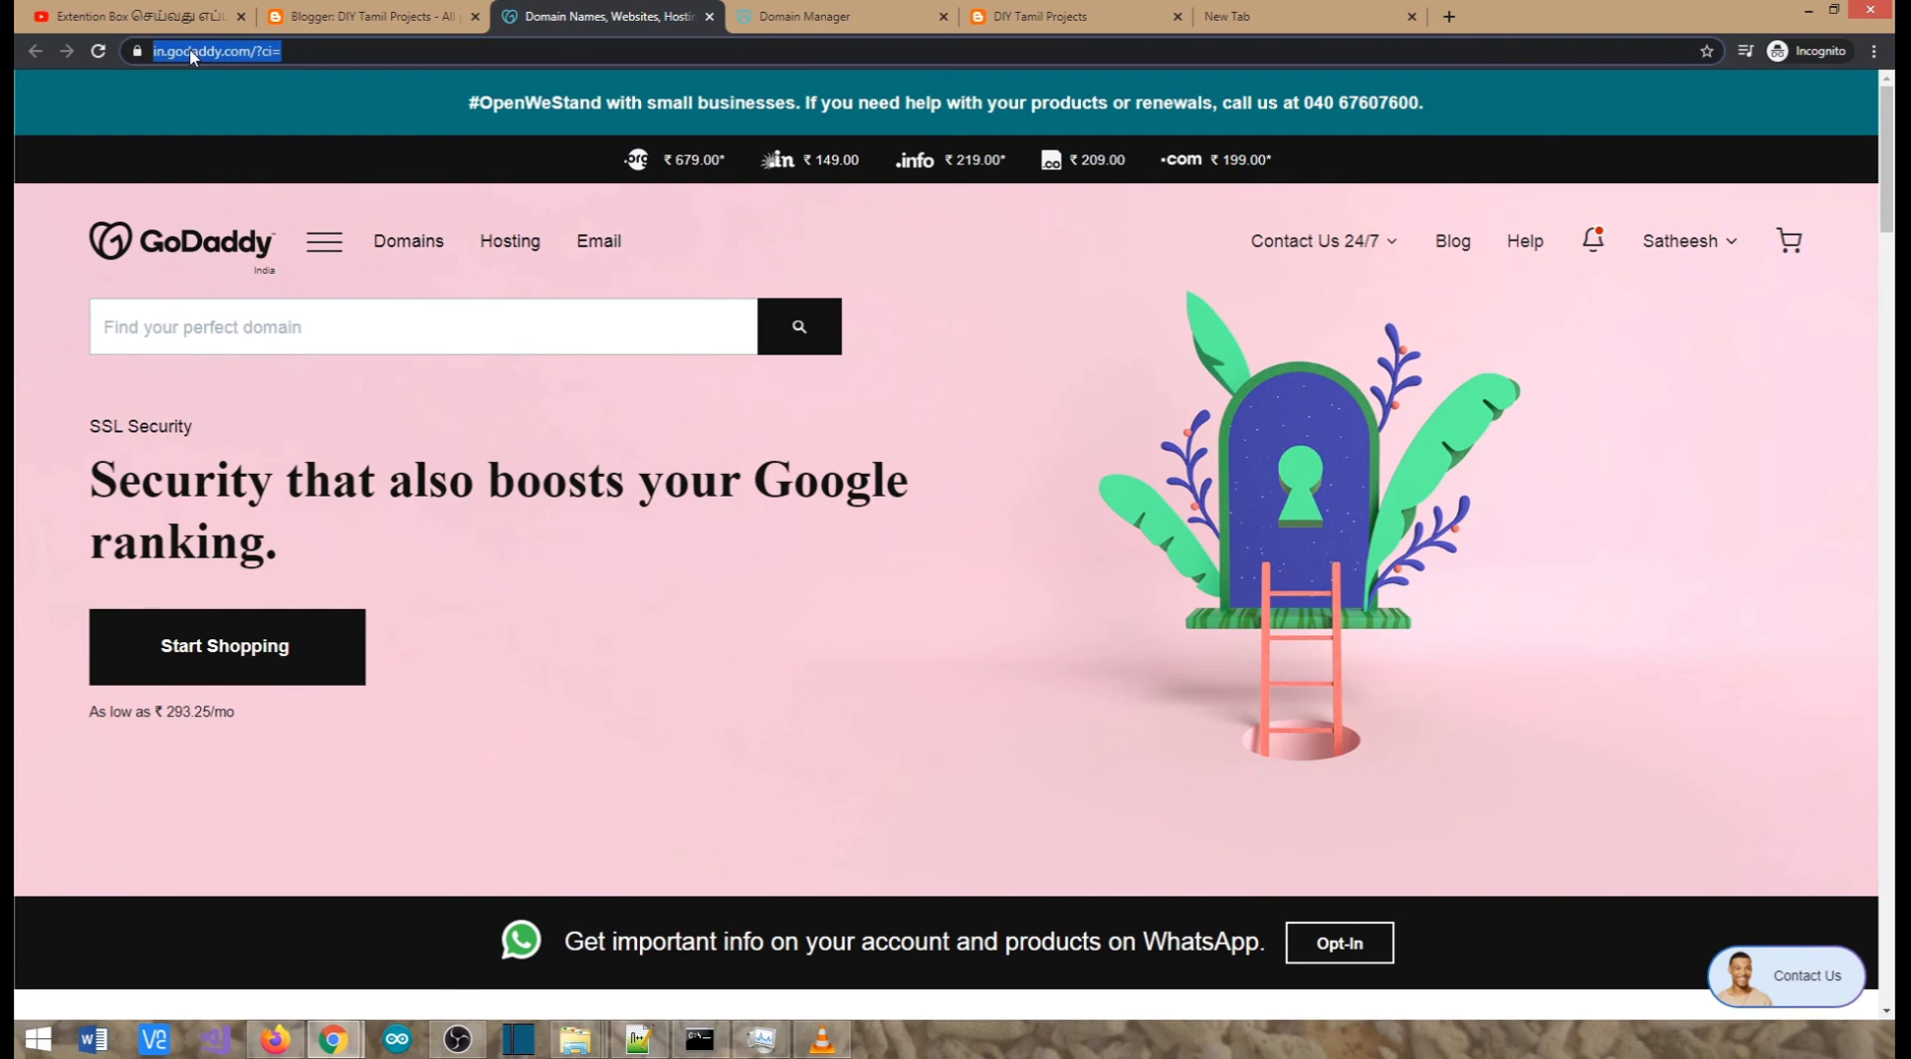
pyautogui.click(1026, 18)
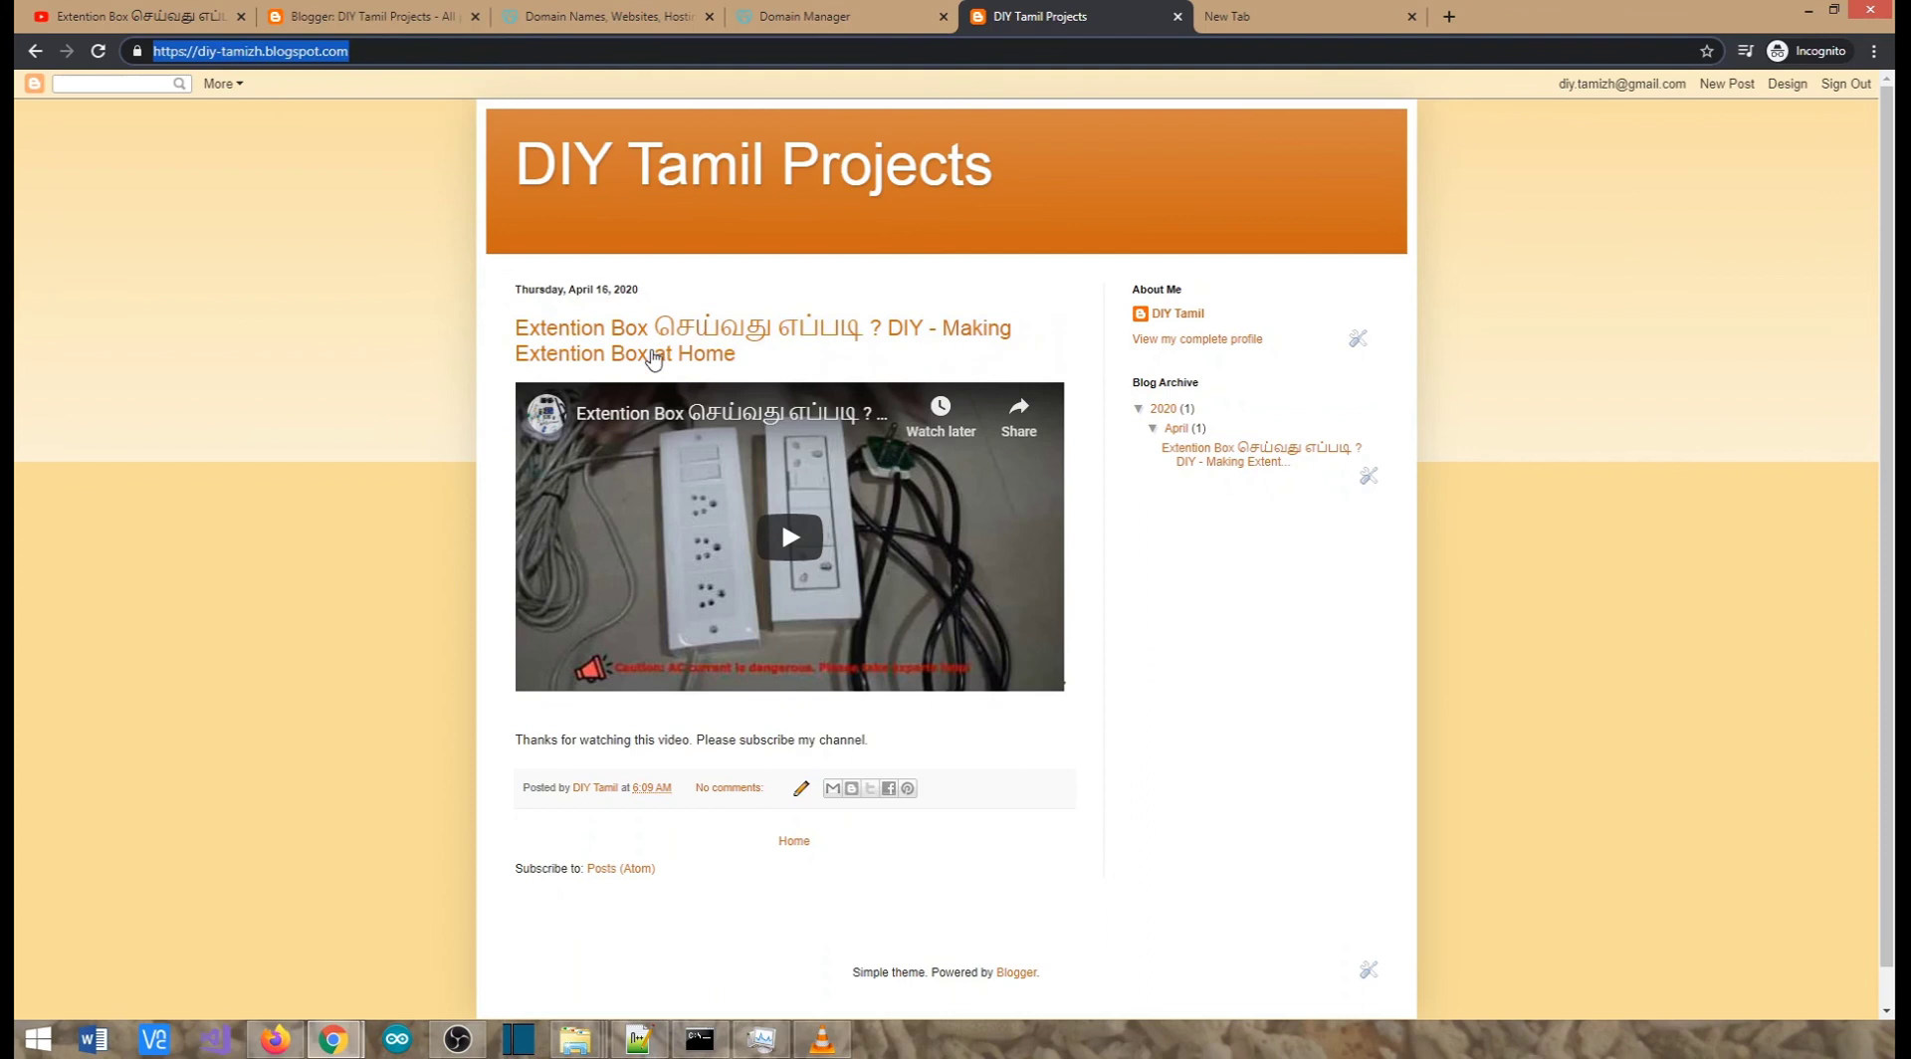
pyautogui.click(382, 12)
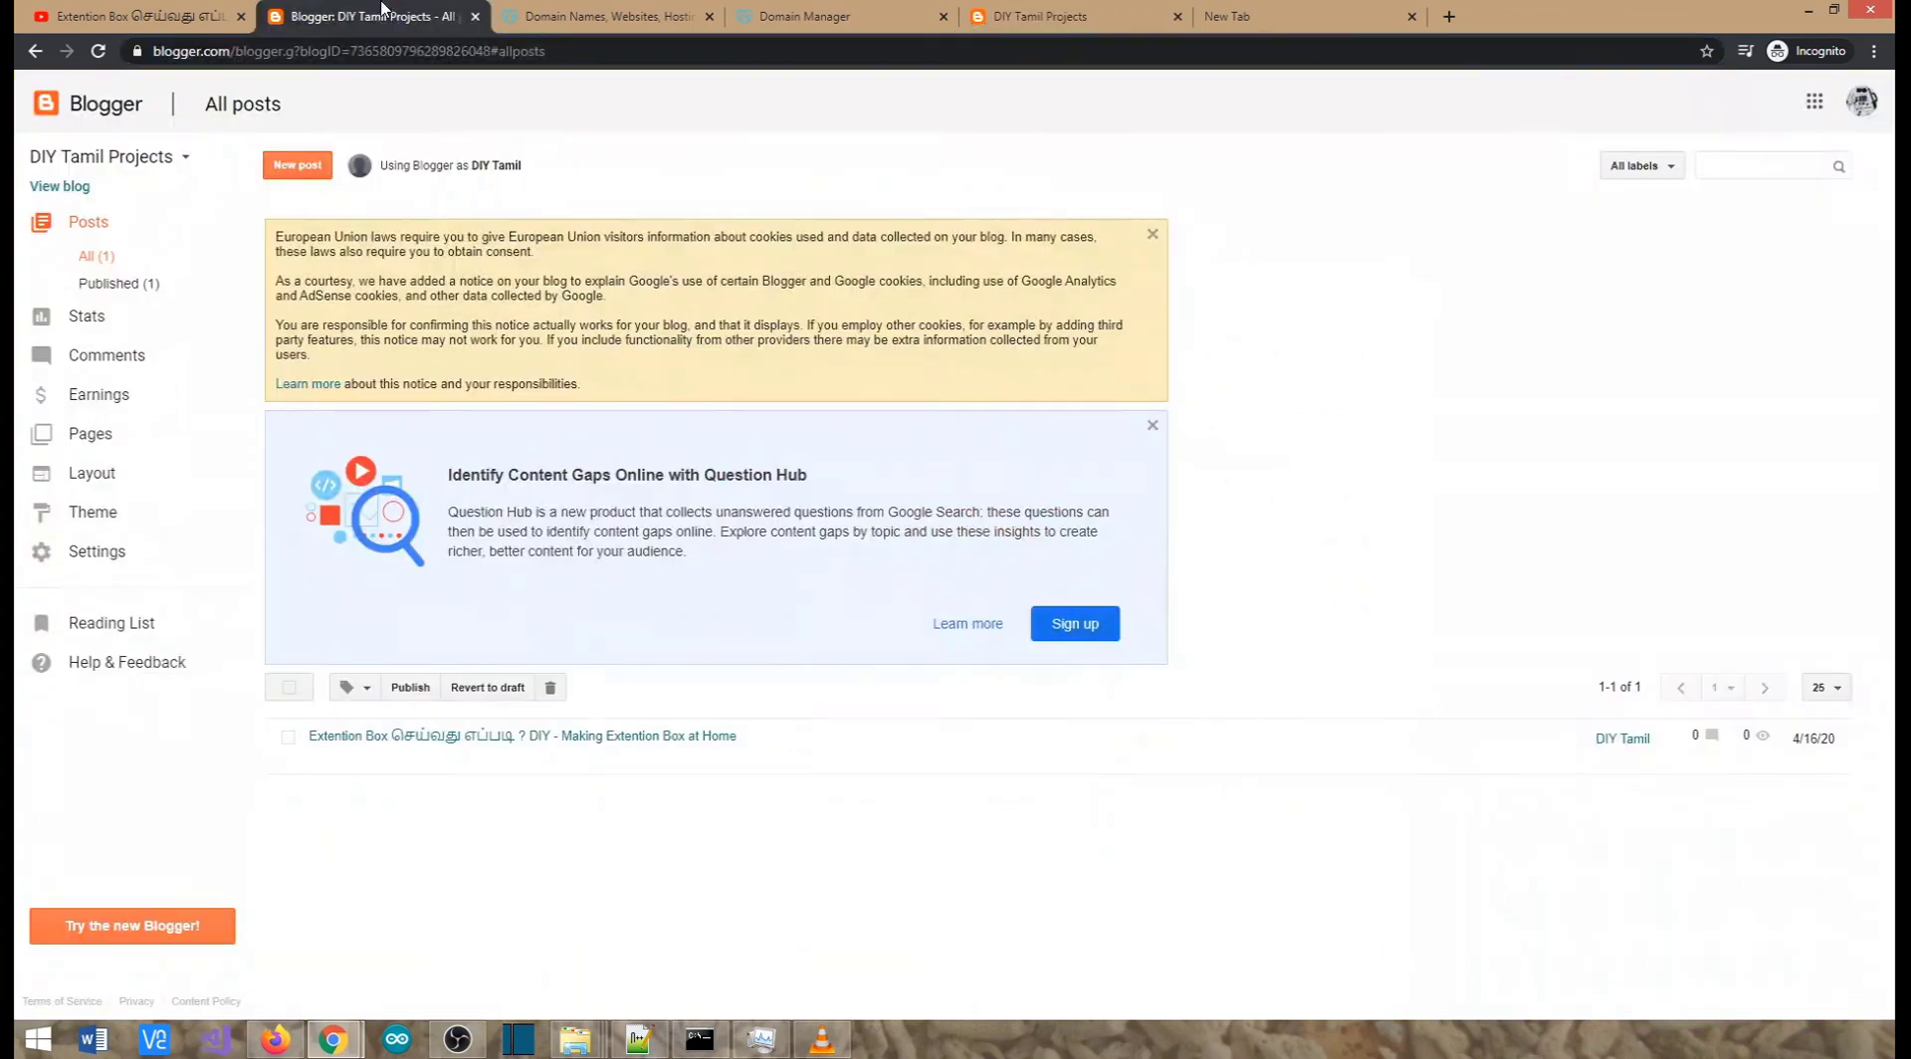
pyautogui.click(603, 14)
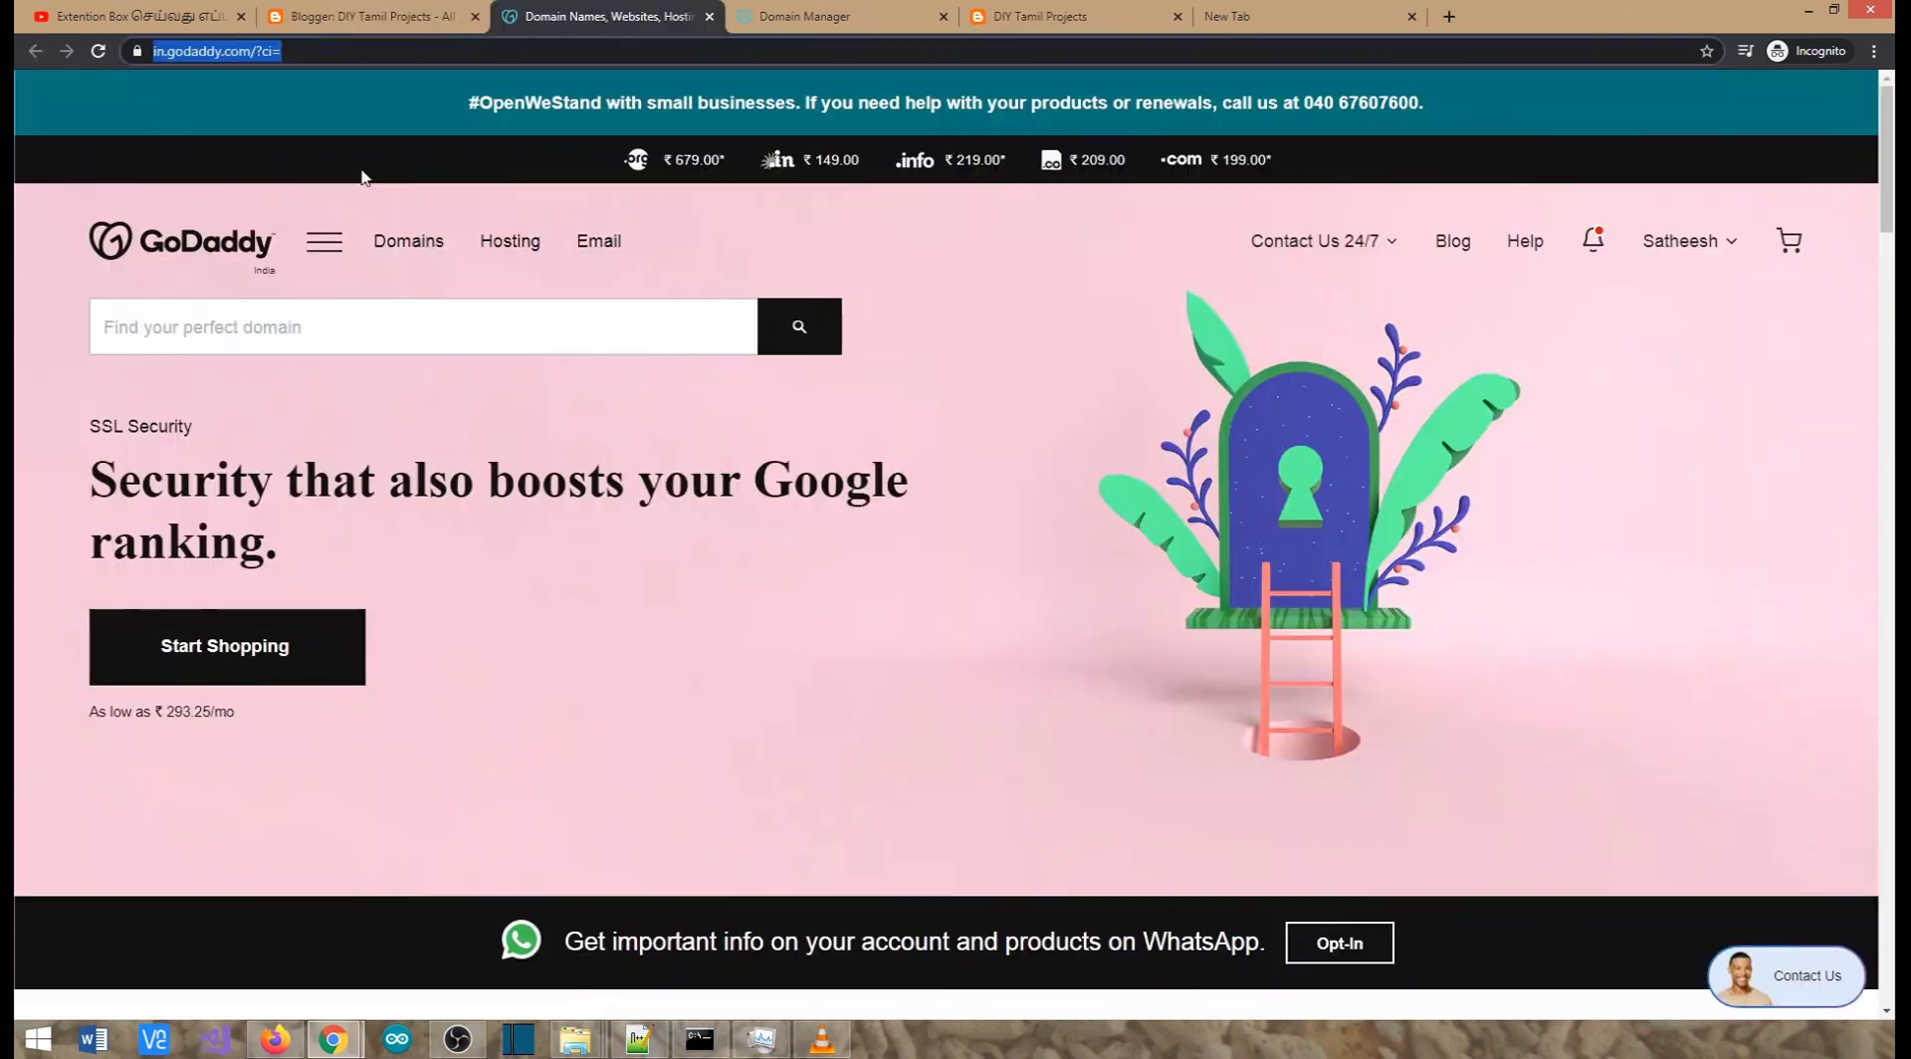
pyautogui.click(202, 336)
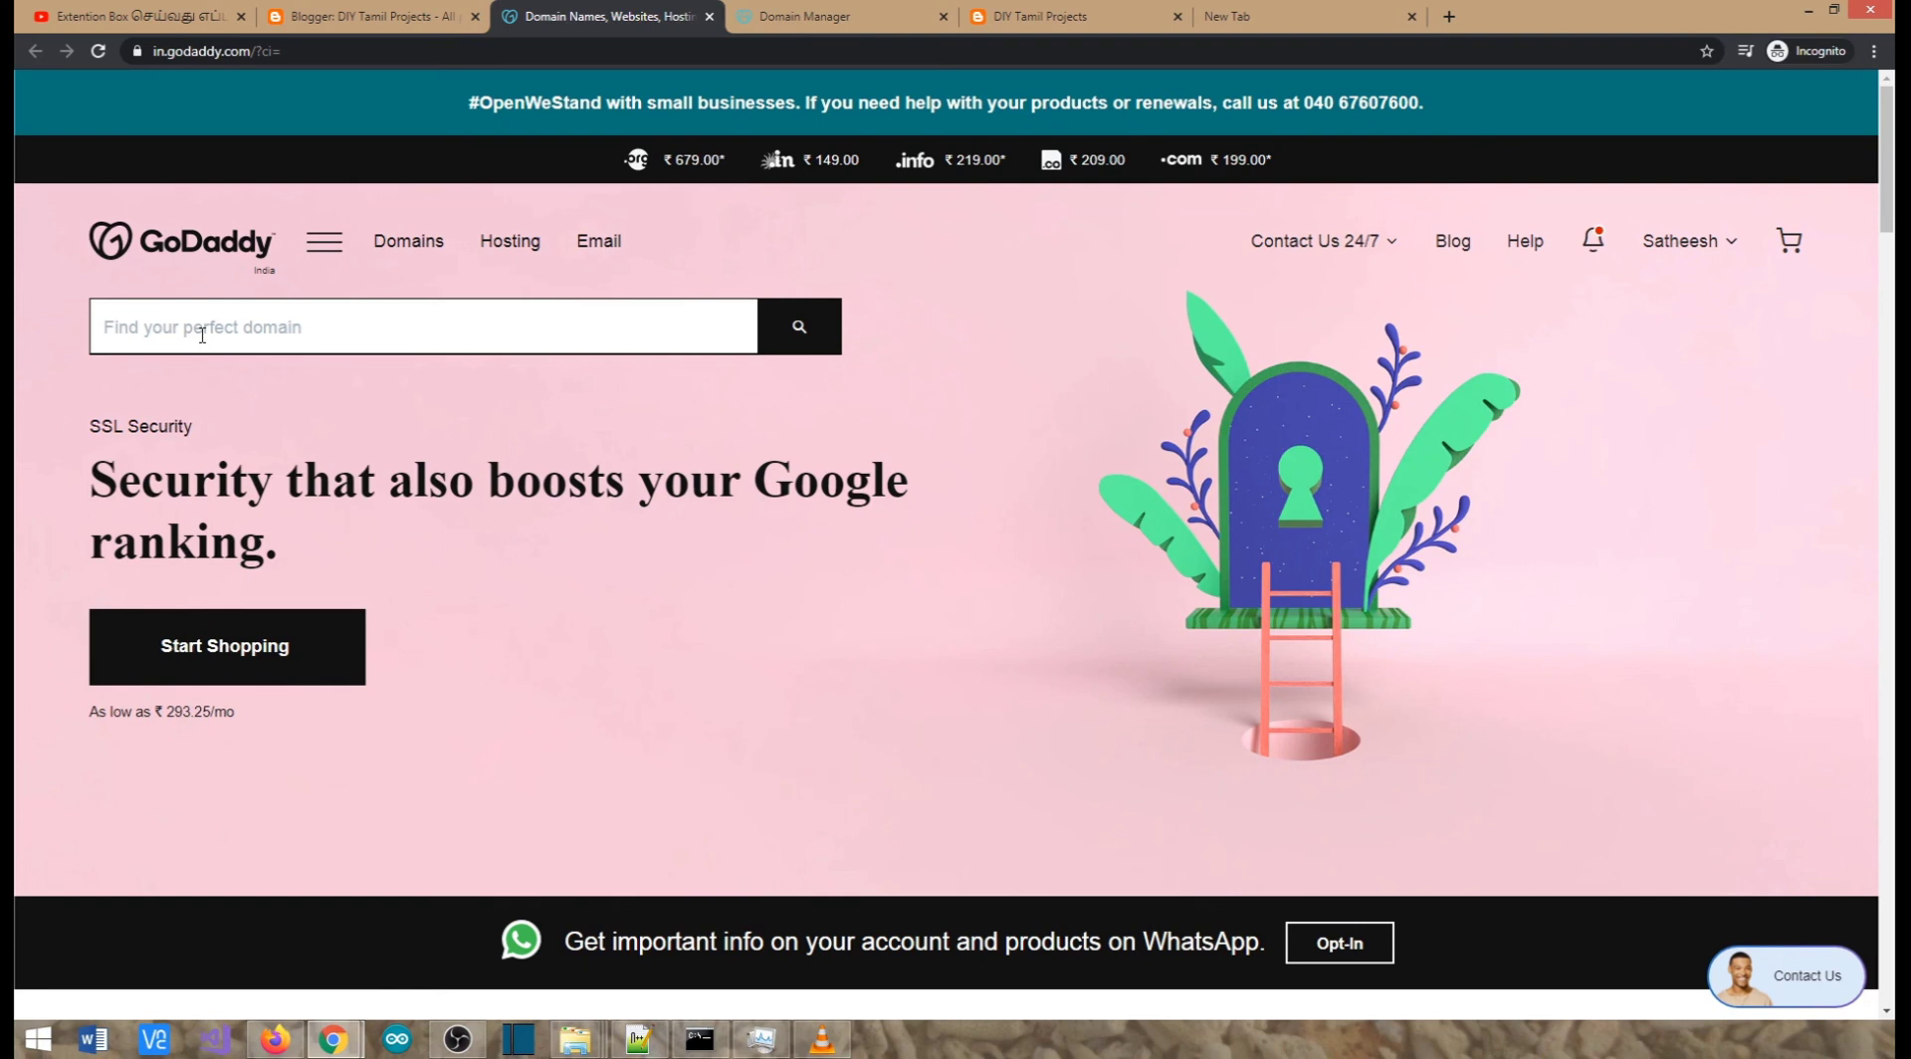
# Search GoDaddy for TamilCooking and add tamilcooking.in, available at ₹149.00, to the cart
pyautogui.write('c')
pyautogui.write('TamilCooking')
pyautogui.click(797, 336)
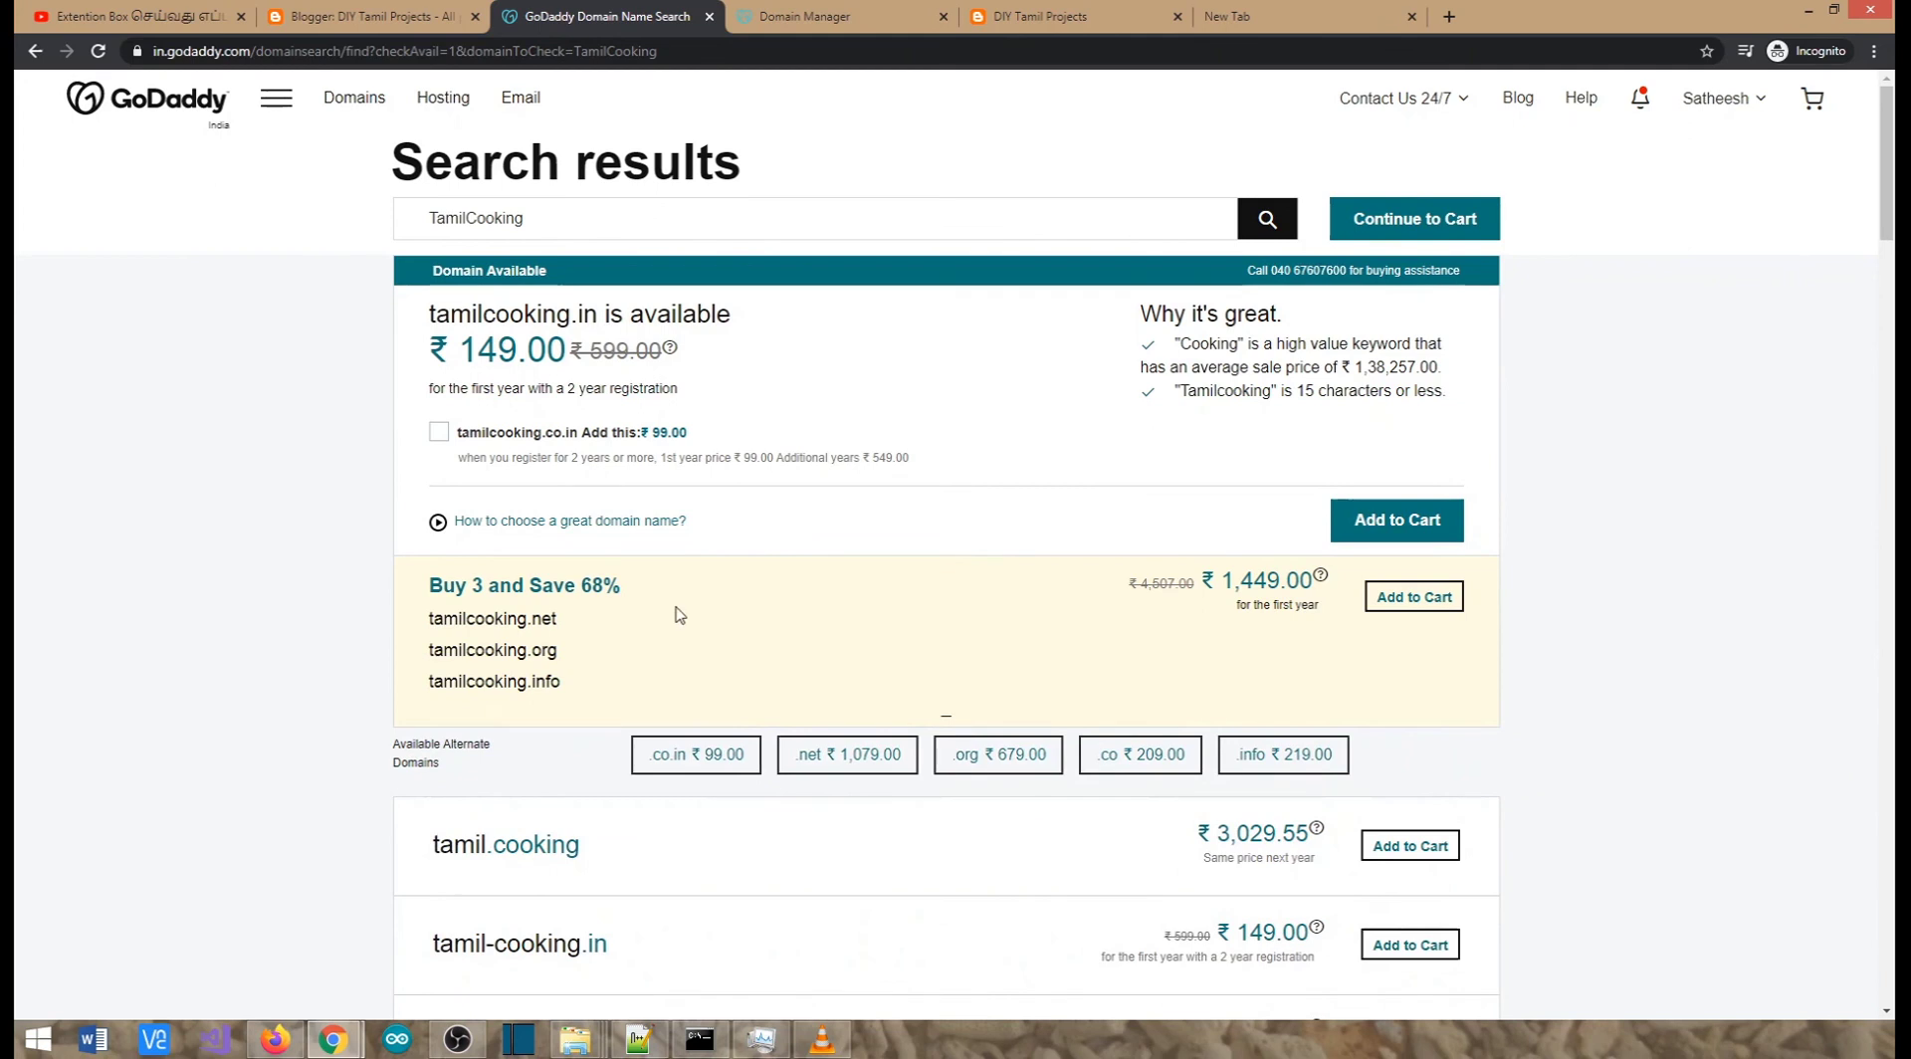
pyautogui.scroll(-4, 726, 530)
pyautogui.scroll(-2, 595, 707)
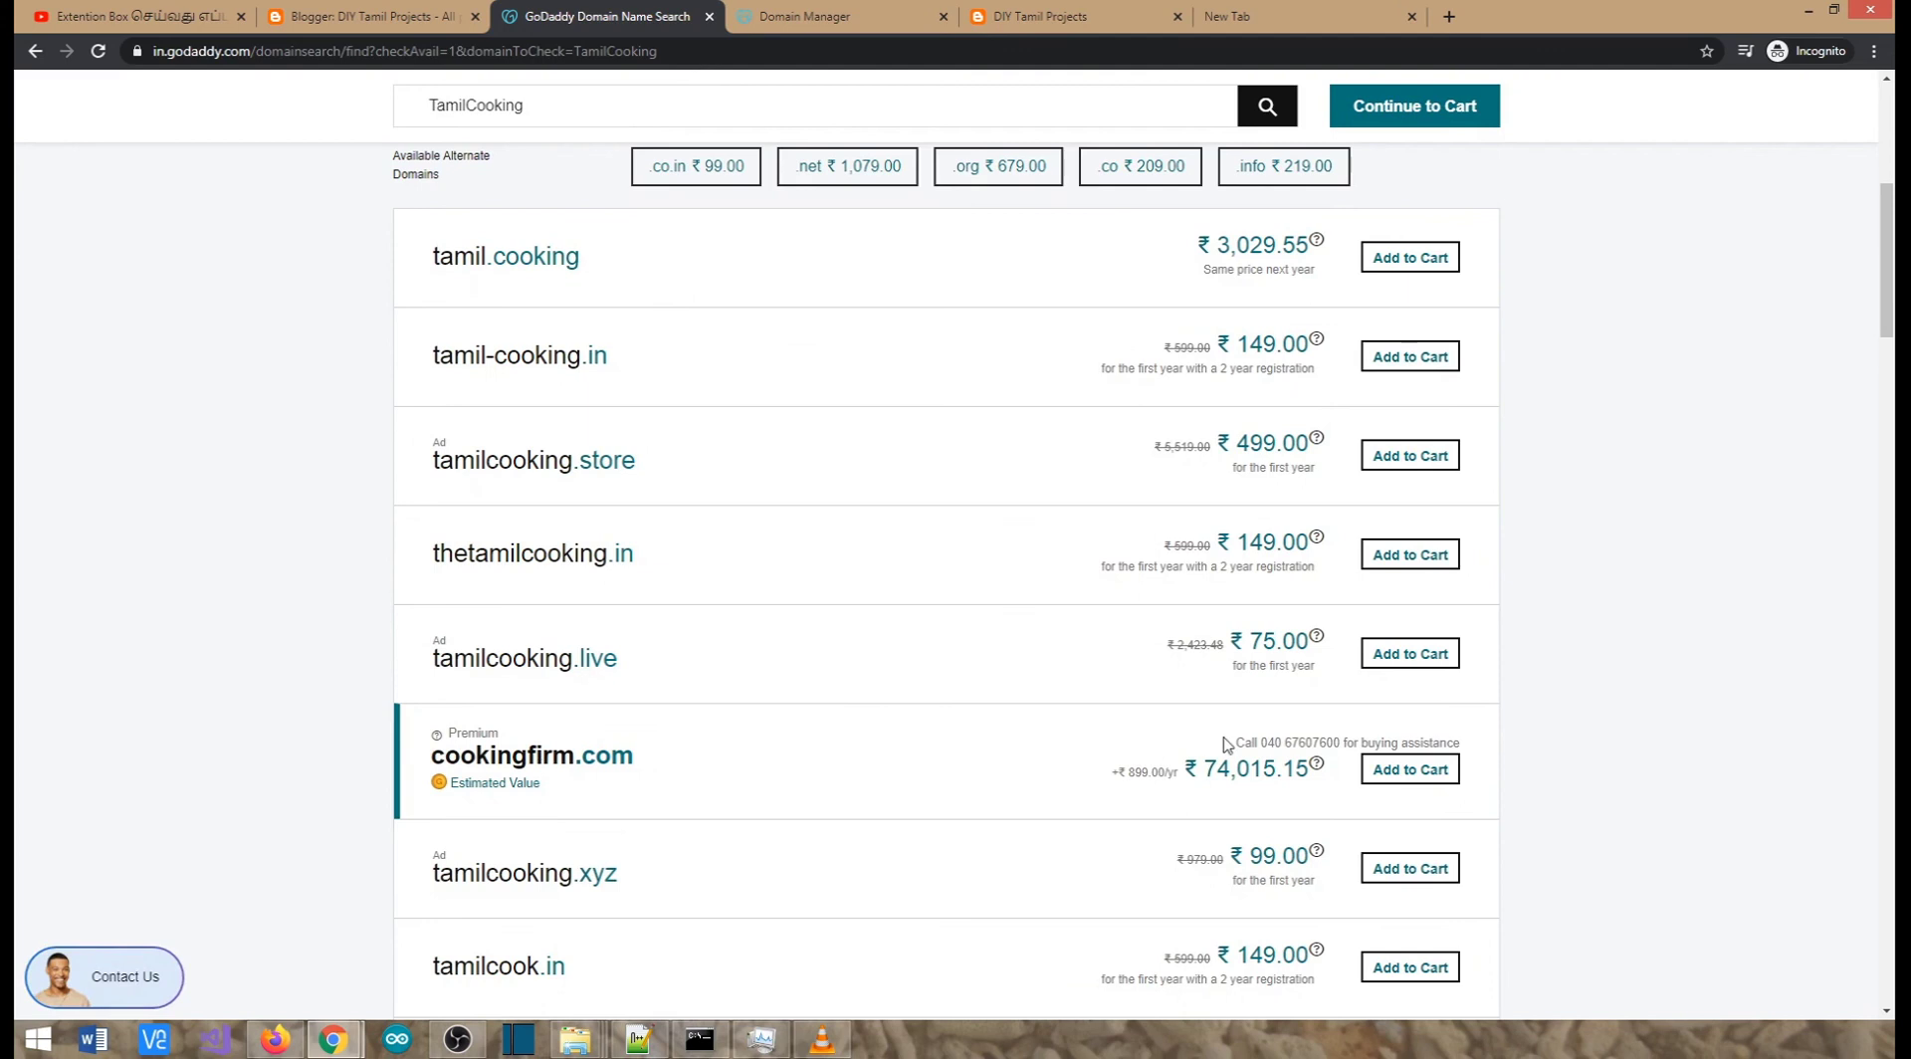
pyautogui.scroll(-2, 833, 691)
pyautogui.scroll(-4, 610, 798)
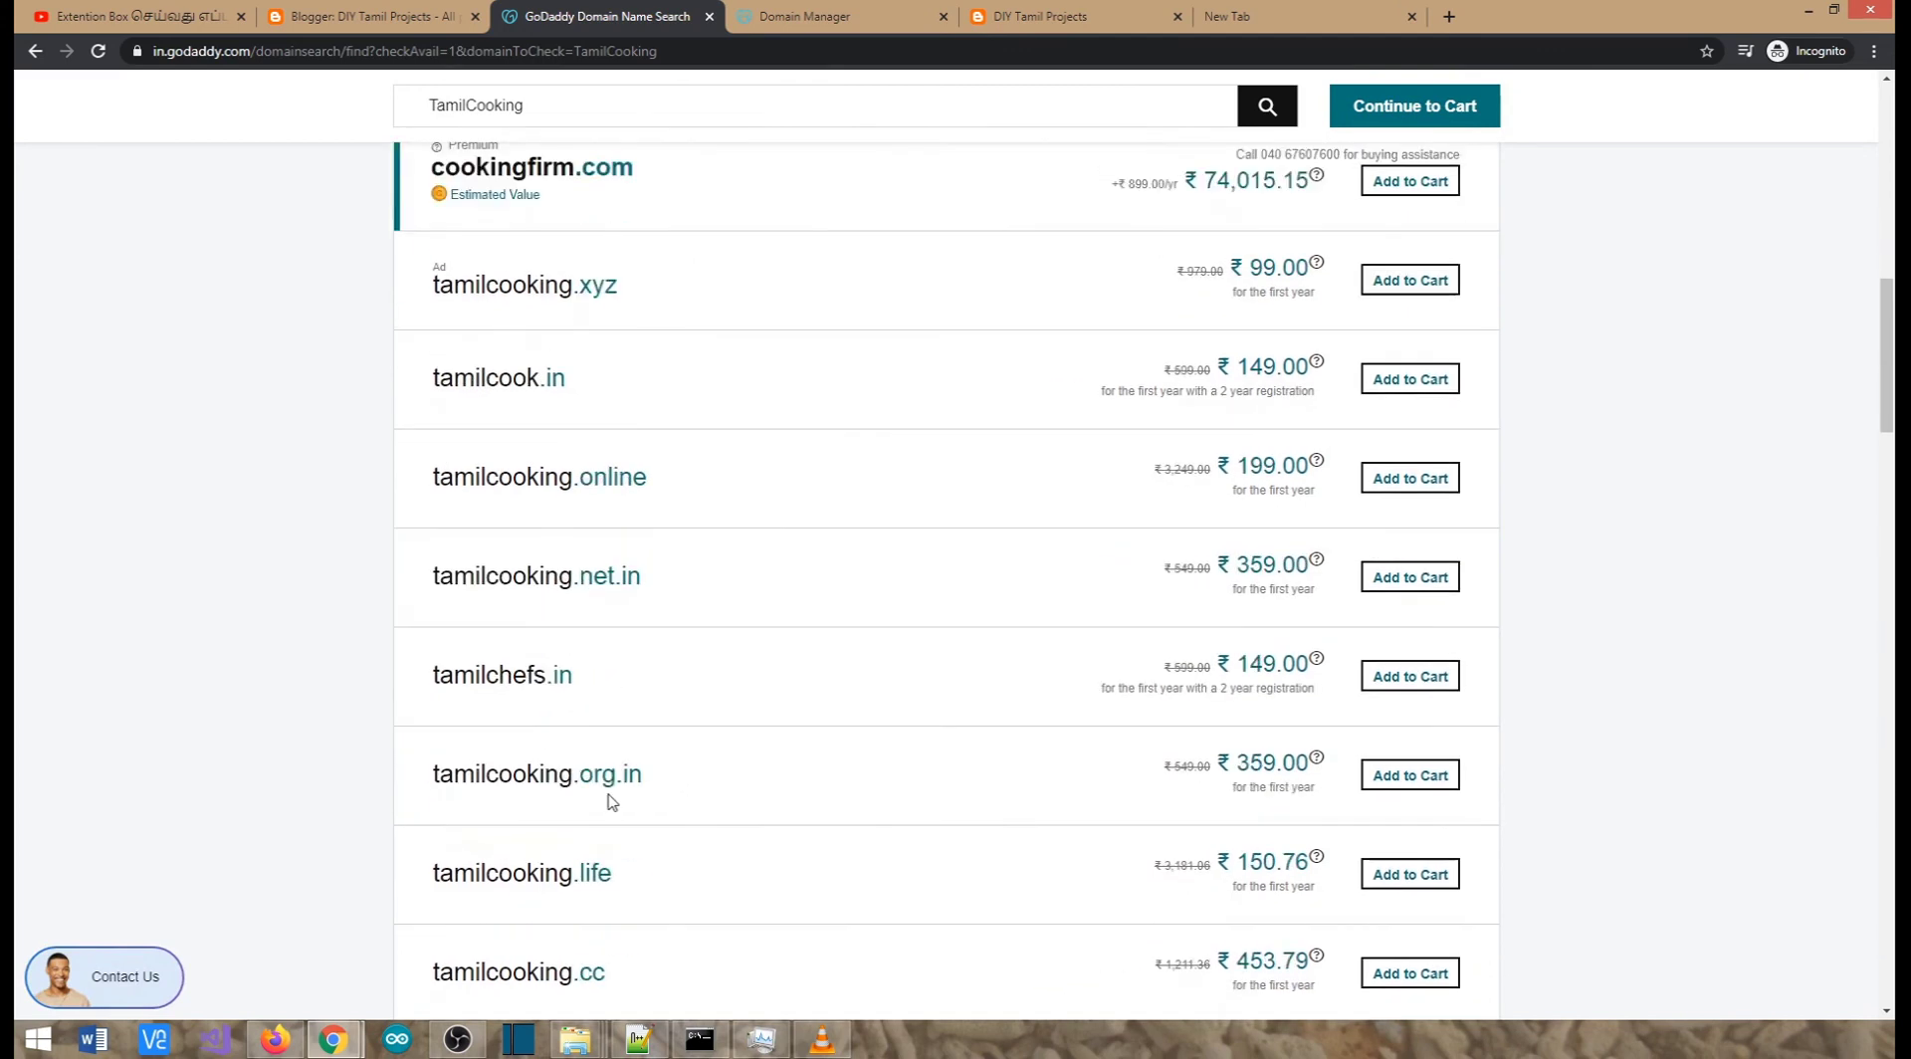
pyautogui.scroll(12, 610, 781)
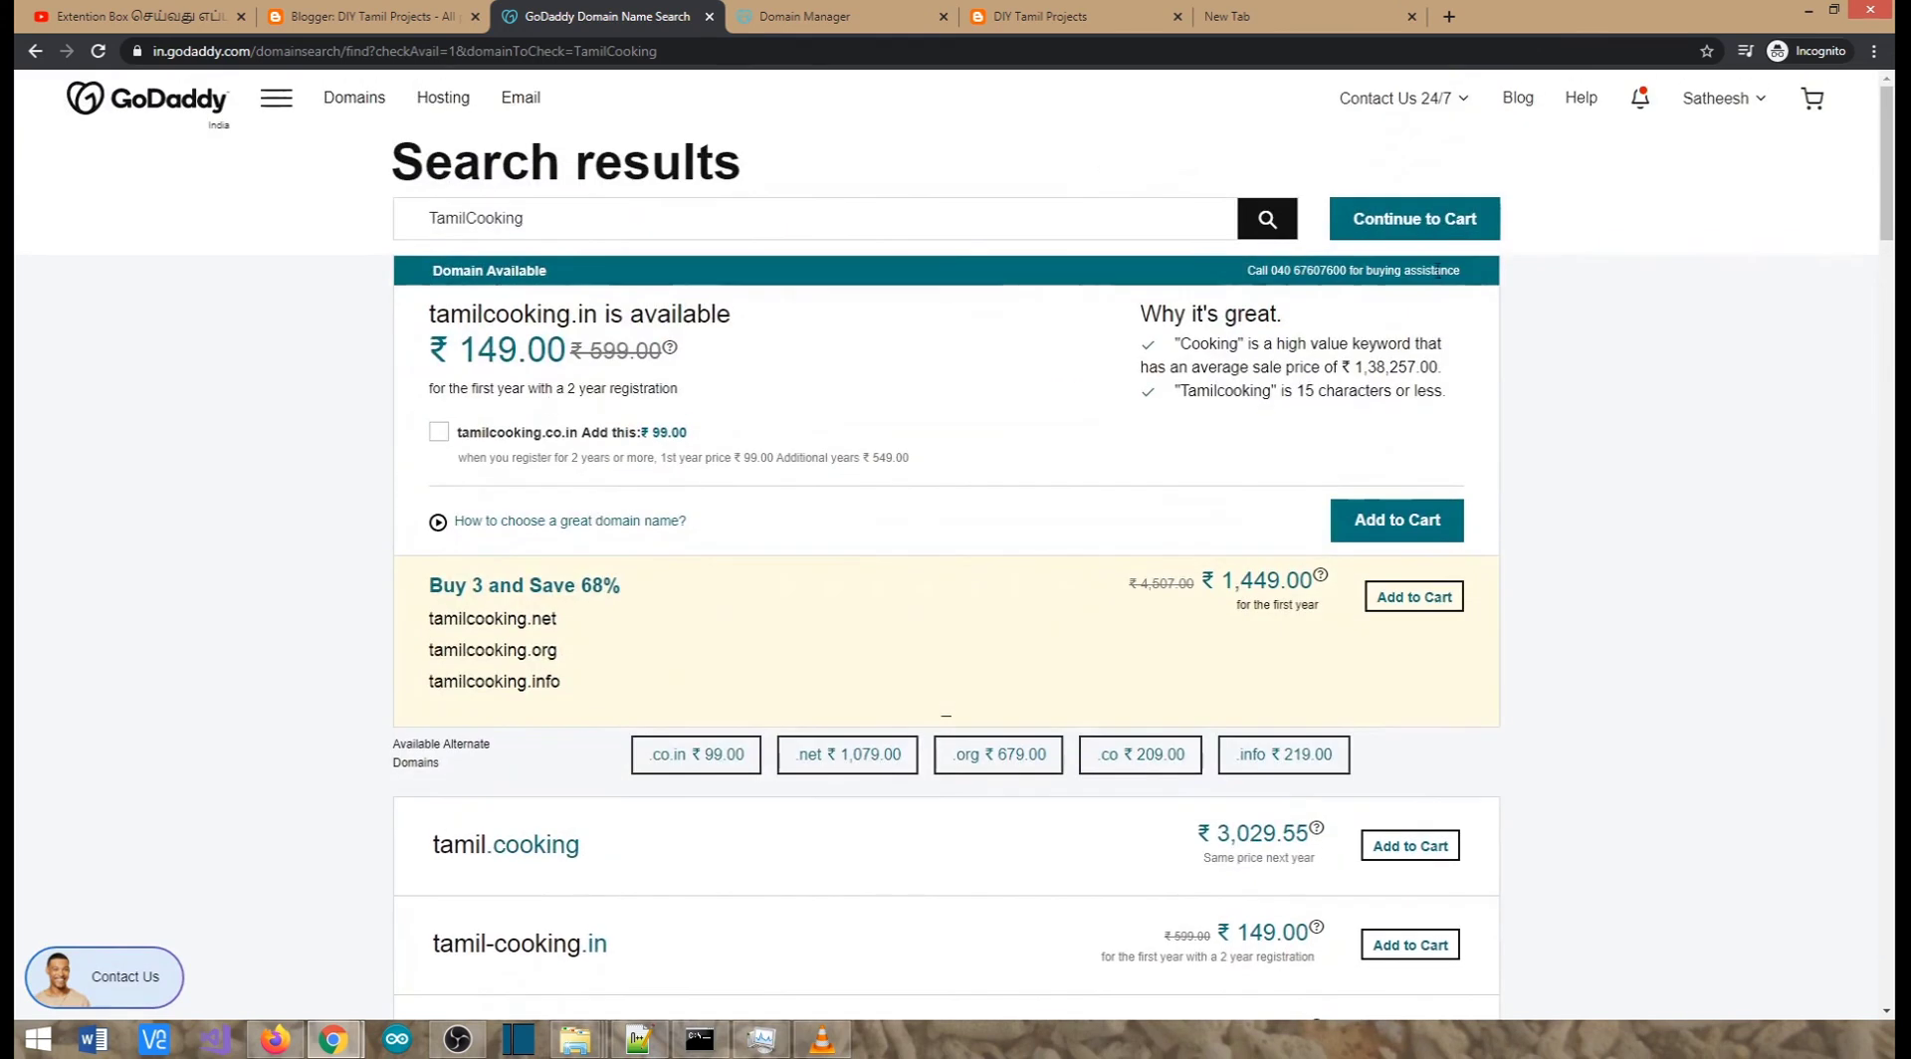
pyautogui.click(1395, 526)
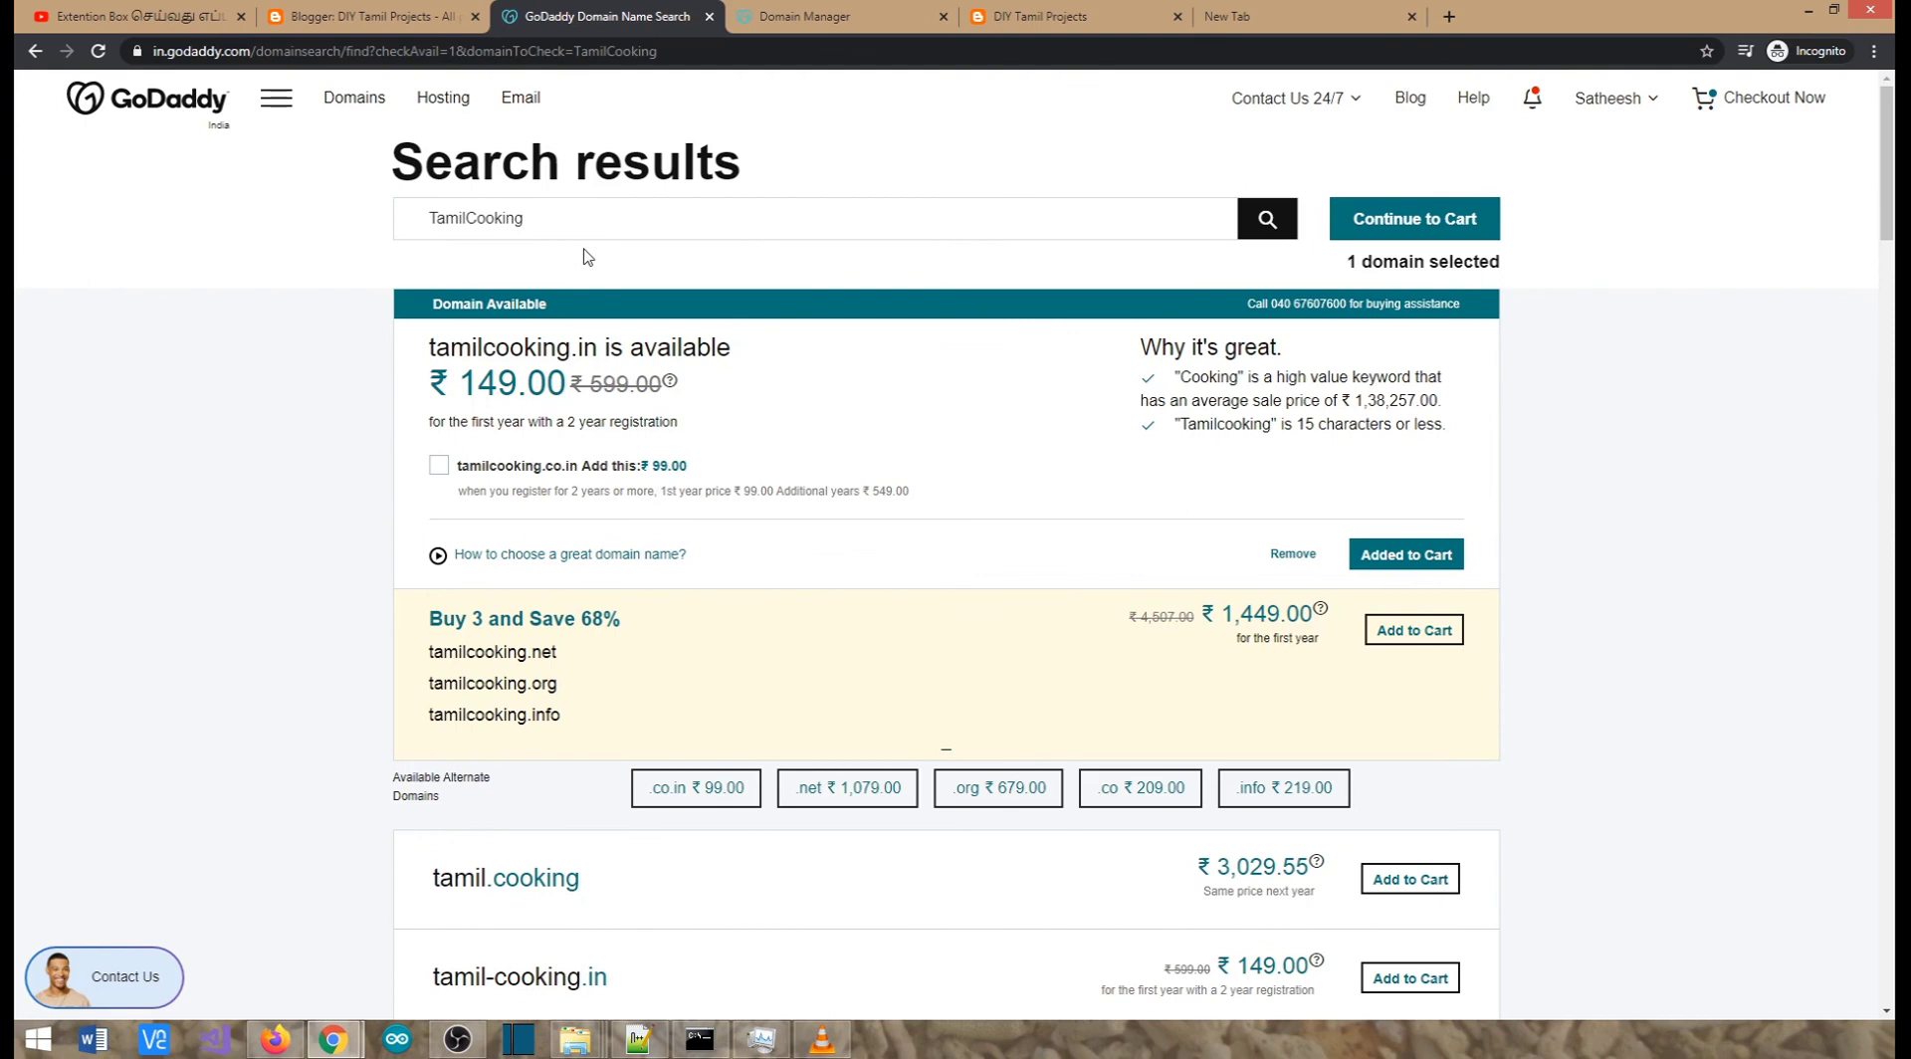
# Continue past both cart pages to checkout showing tamilcooking.in for 2 years plus Professional Email
pyautogui.click(1397, 227)
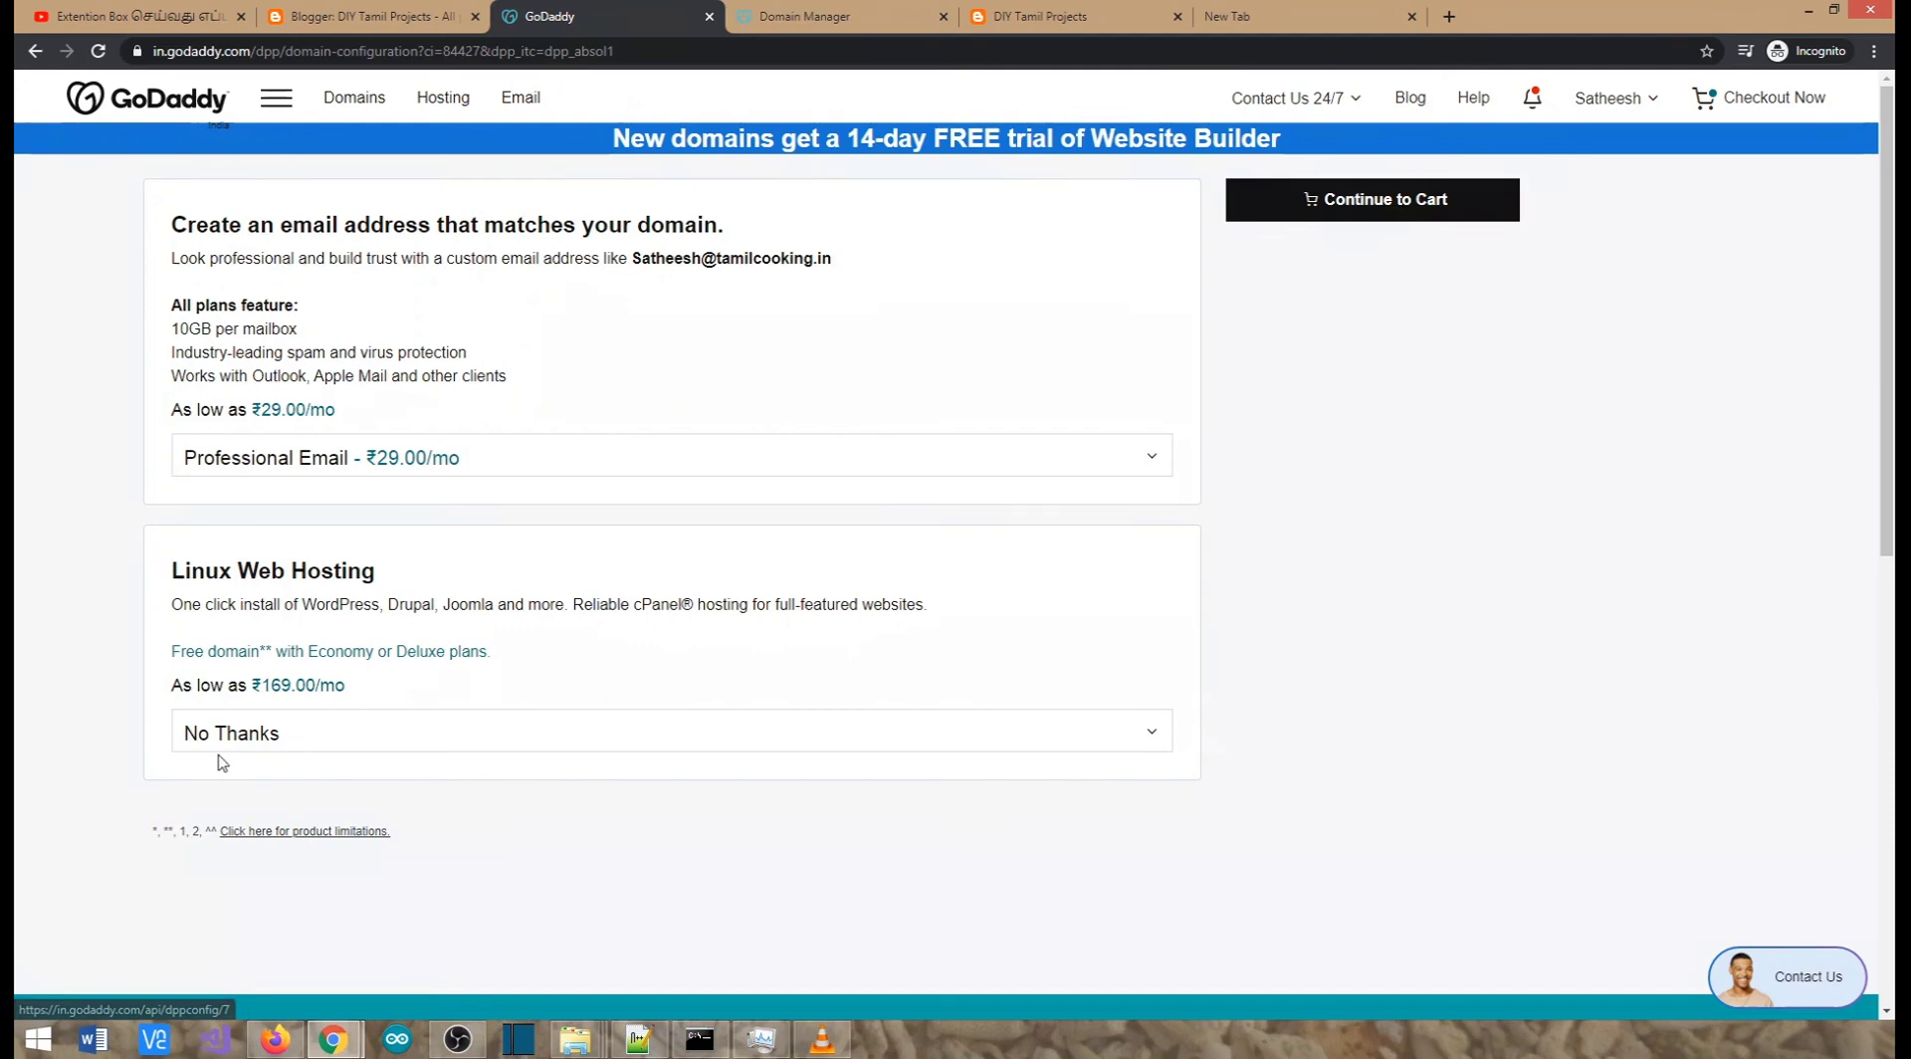
pyautogui.click(1328, 219)
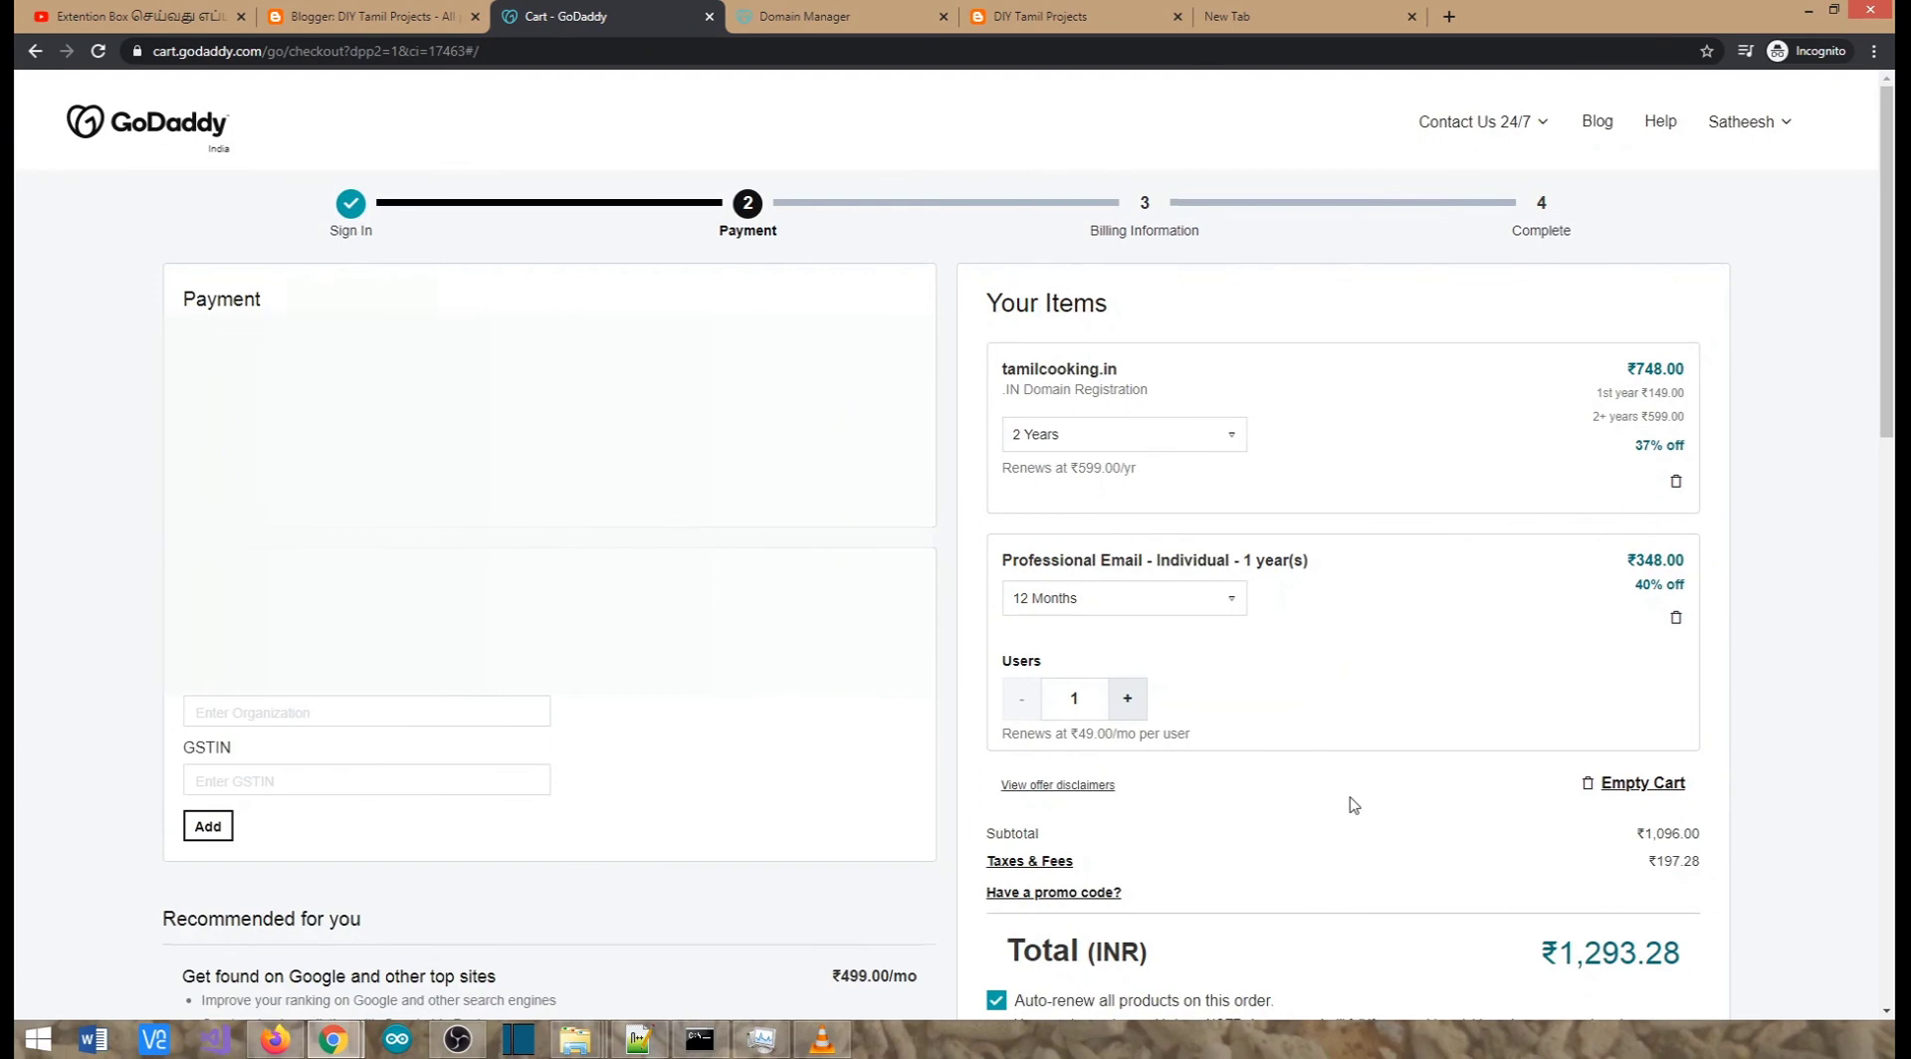
pyautogui.scroll(-2, 1380, 814)
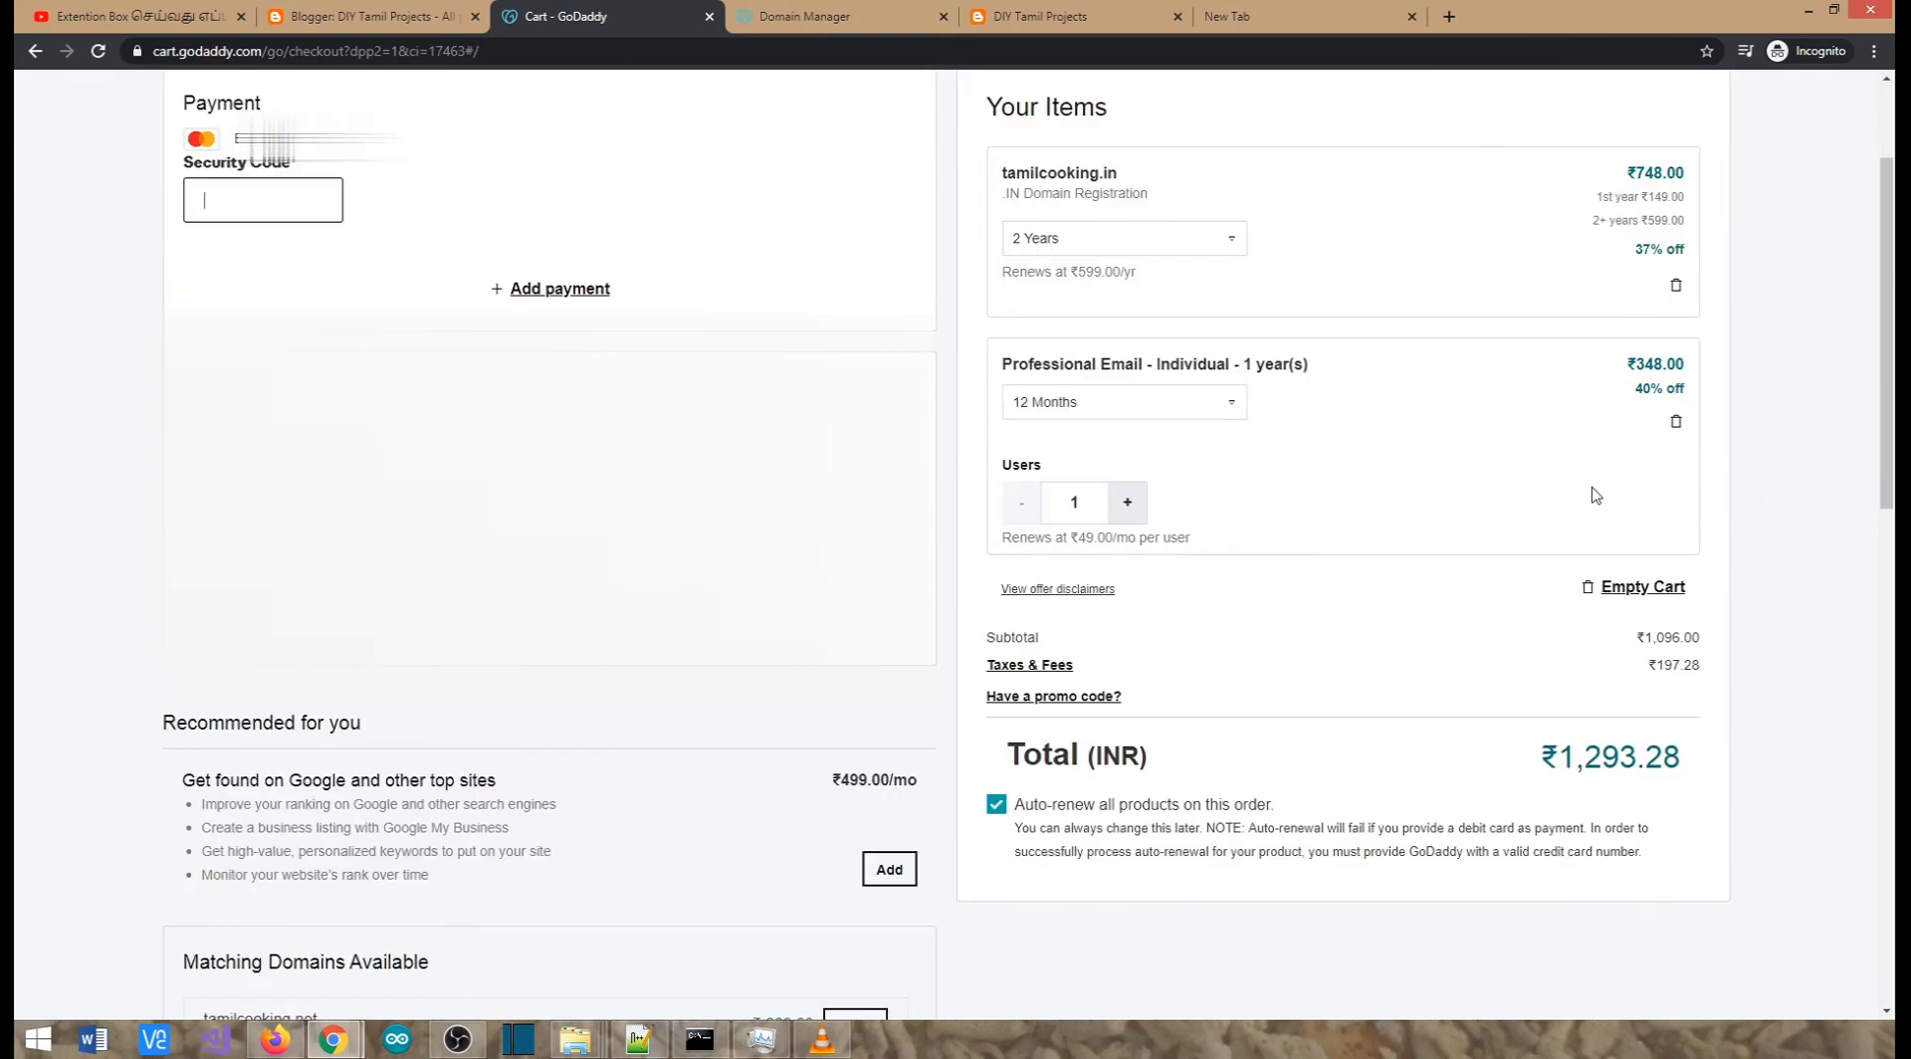
# Remove Professional Email and change tamilcooking.in's registration term from 2 Years to 1 Year
pyautogui.scroll(-3, 1235, 765)
pyautogui.scroll(5, 1234, 766)
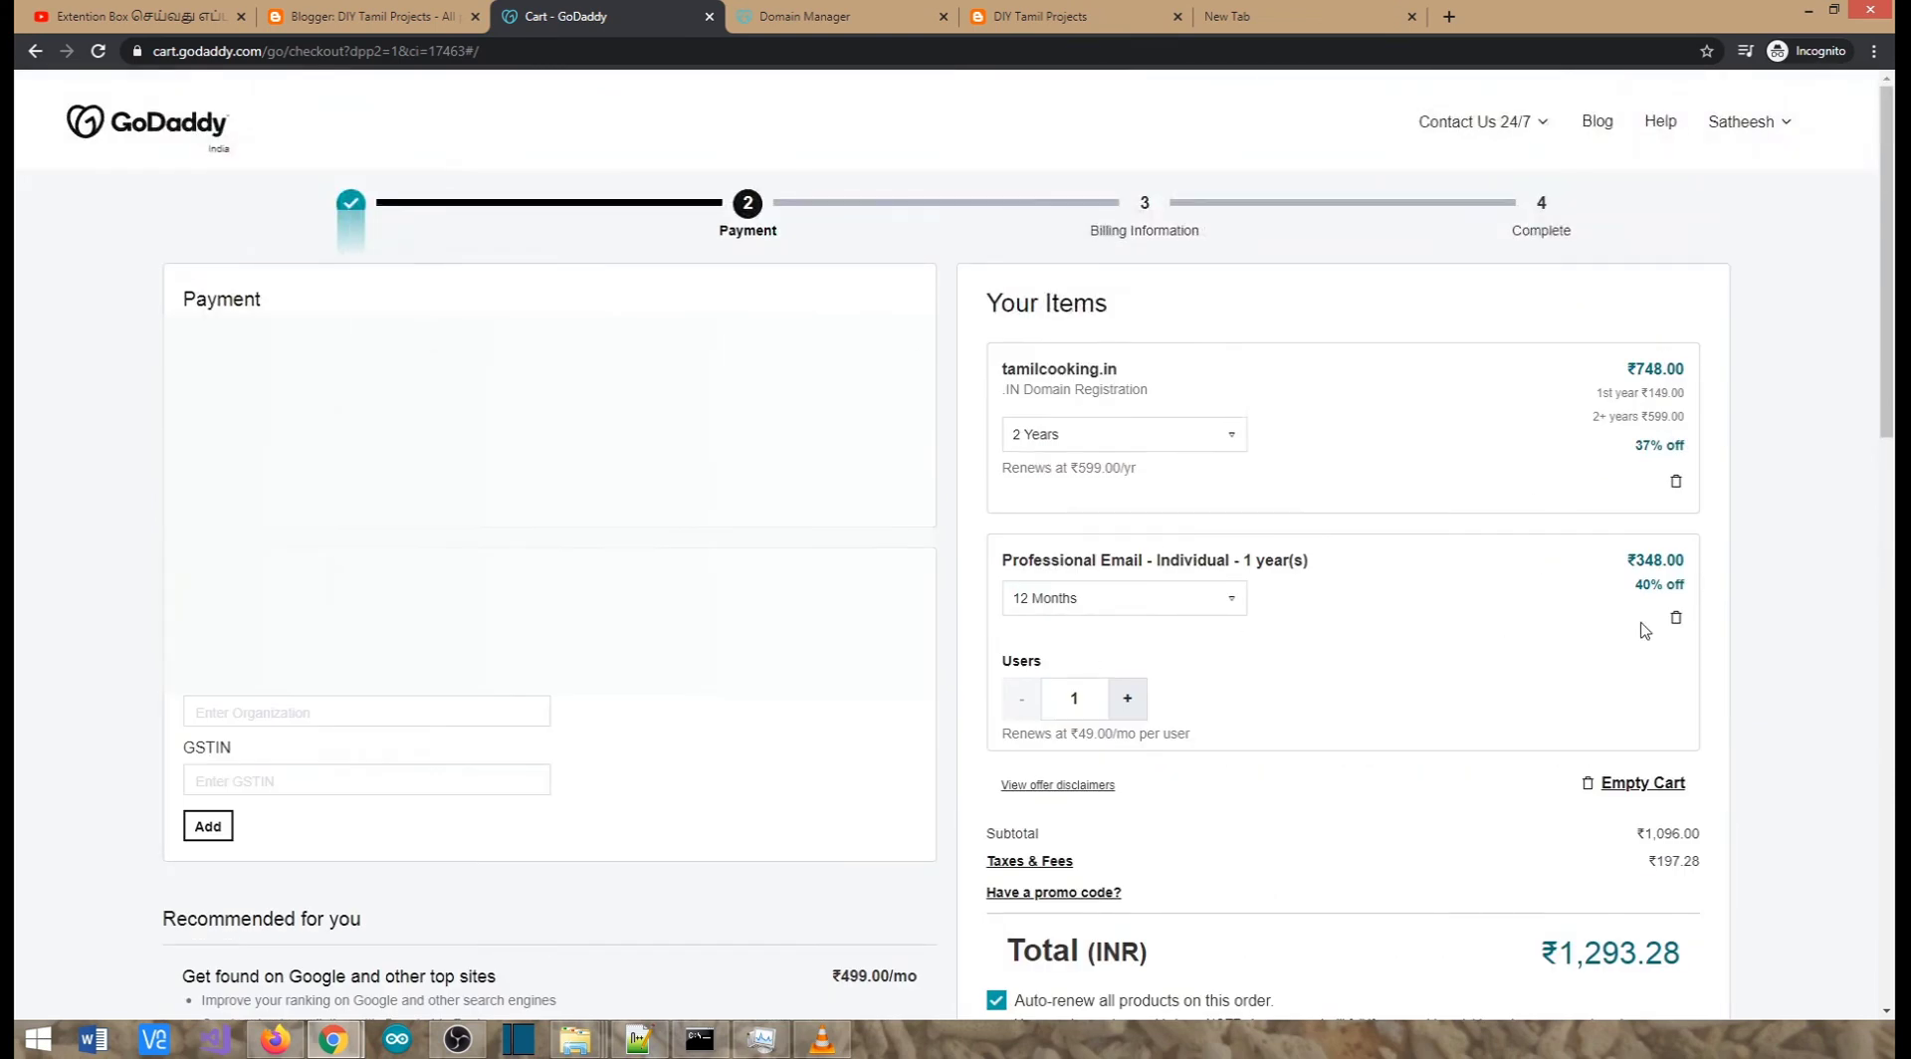
pyautogui.click(1676, 617)
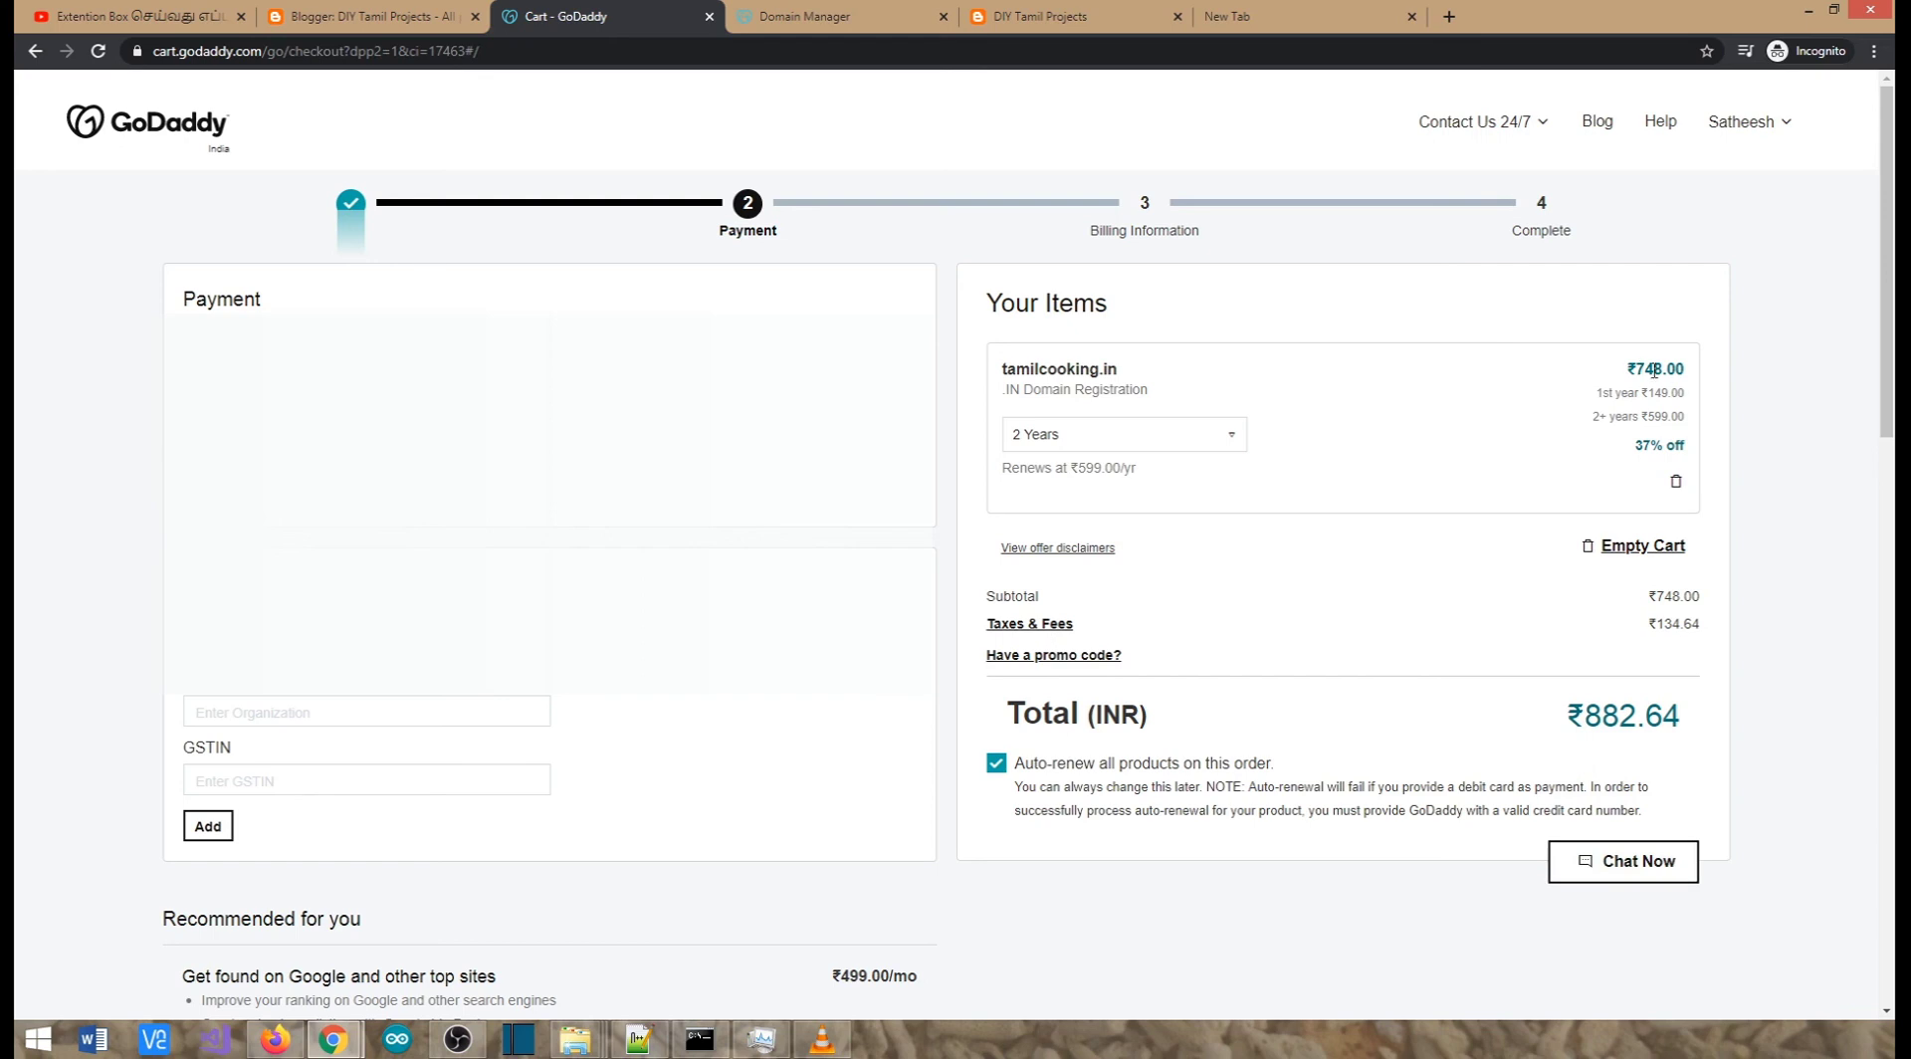
pyautogui.click(1160, 444)
pyautogui.click(1057, 475)
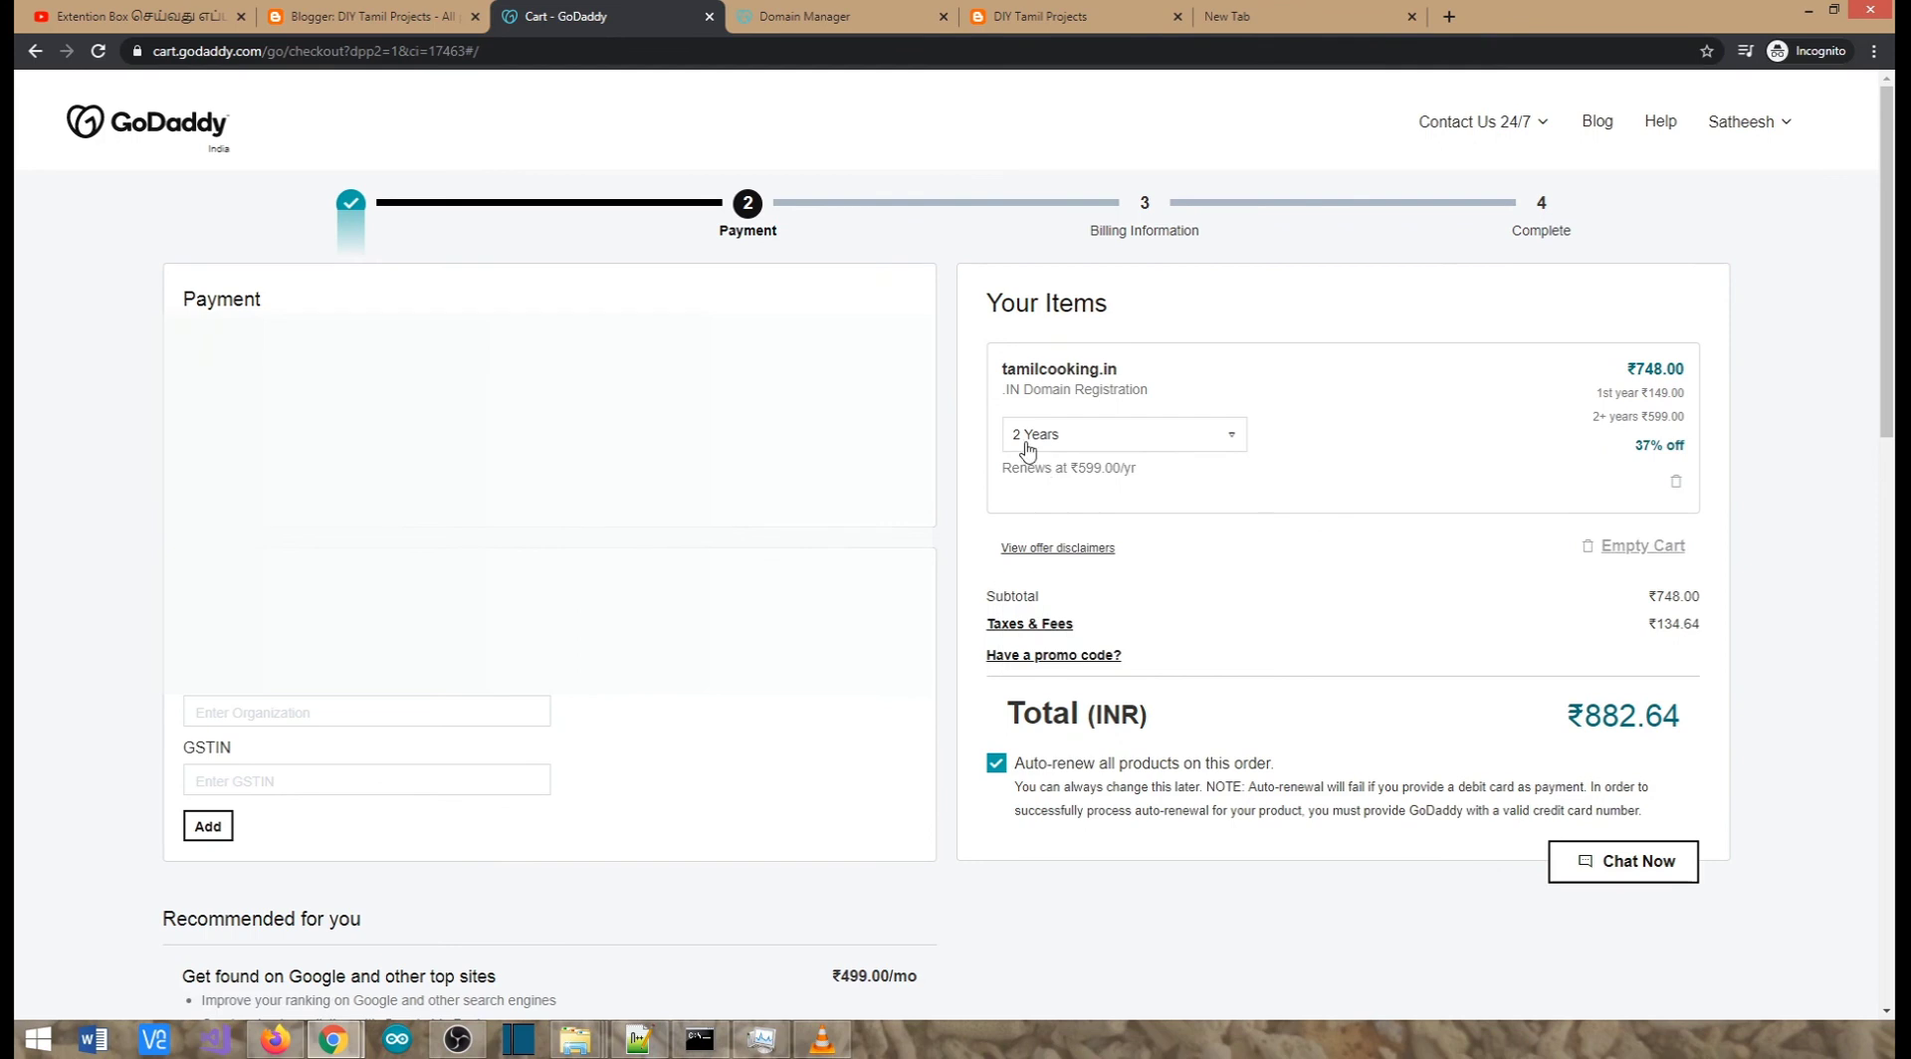
pyautogui.click(1152, 444)
pyautogui.click(1035, 483)
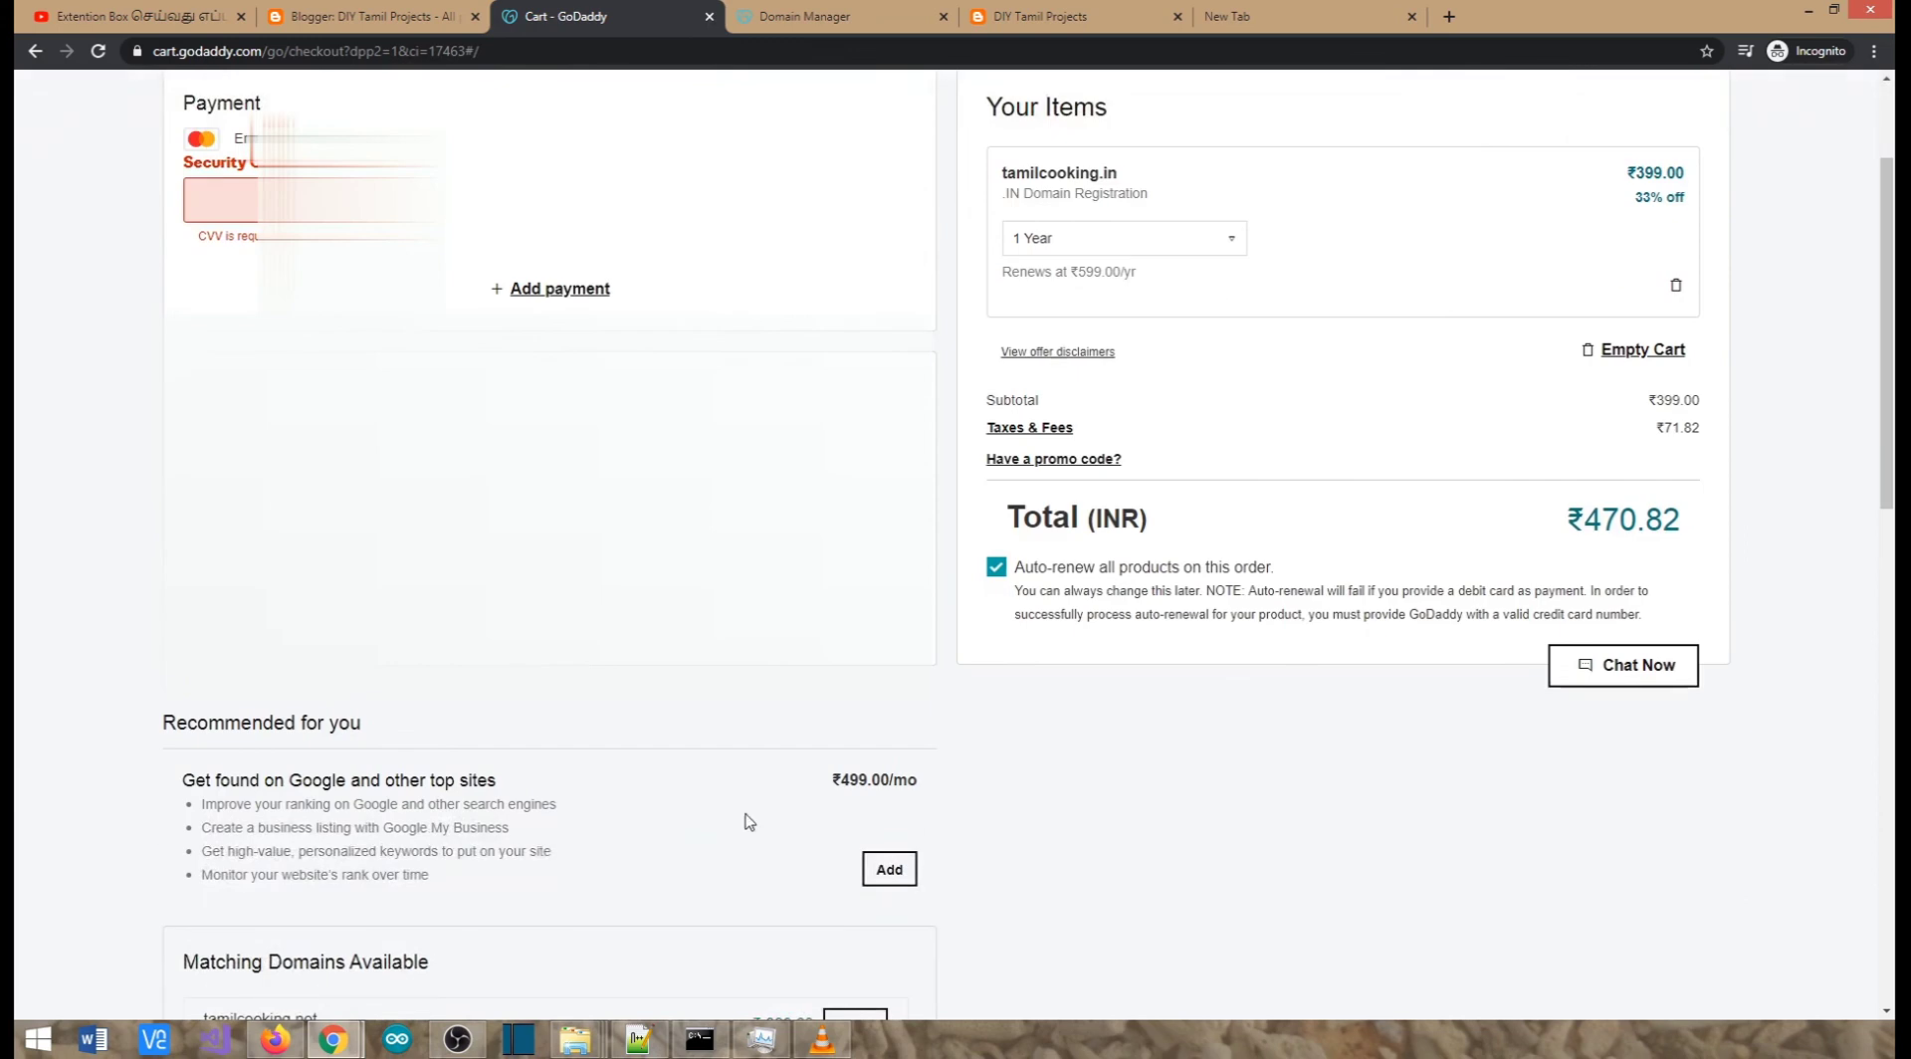
# Go to the Domains section through GoDaddy's main navigation menu
pyautogui.scroll(2, 1314, 752)
pyautogui.scroll(-14, 973, 482)
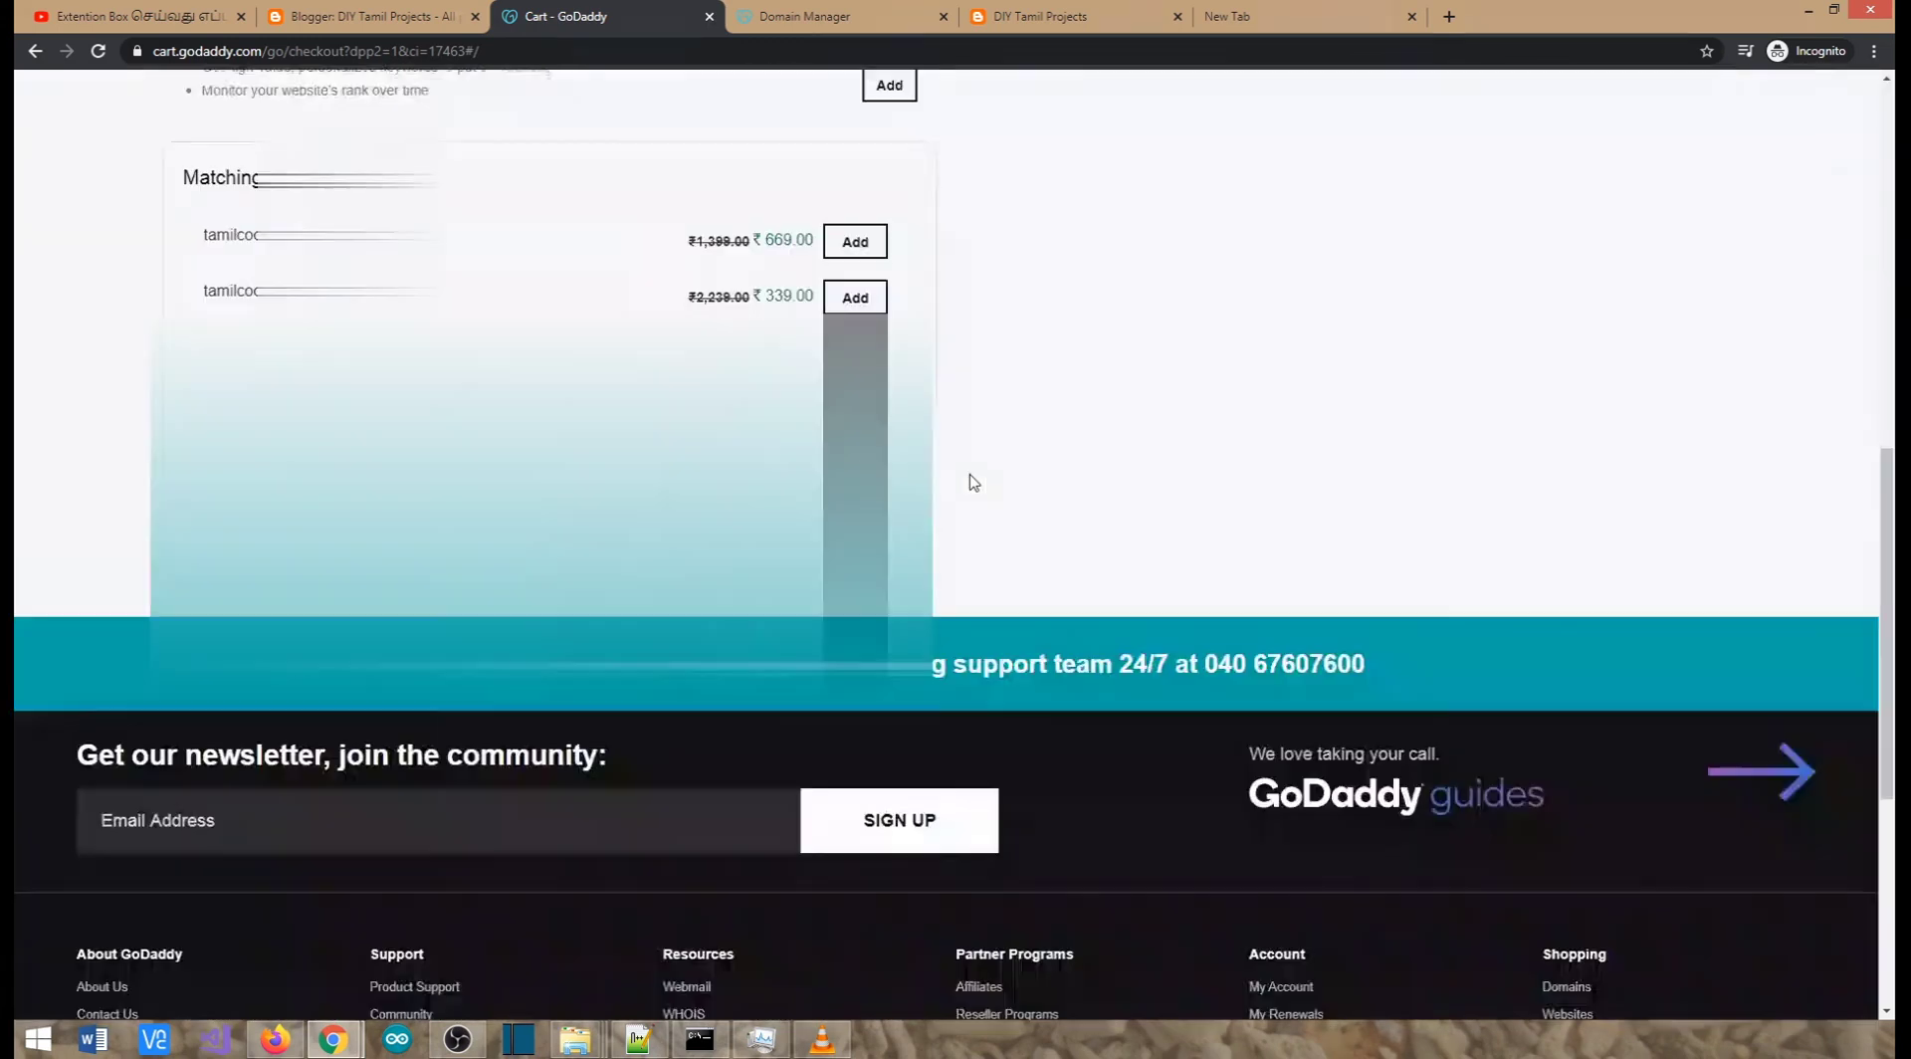
pyautogui.scroll(13, 973, 483)
pyautogui.scroll(2, 944, 545)
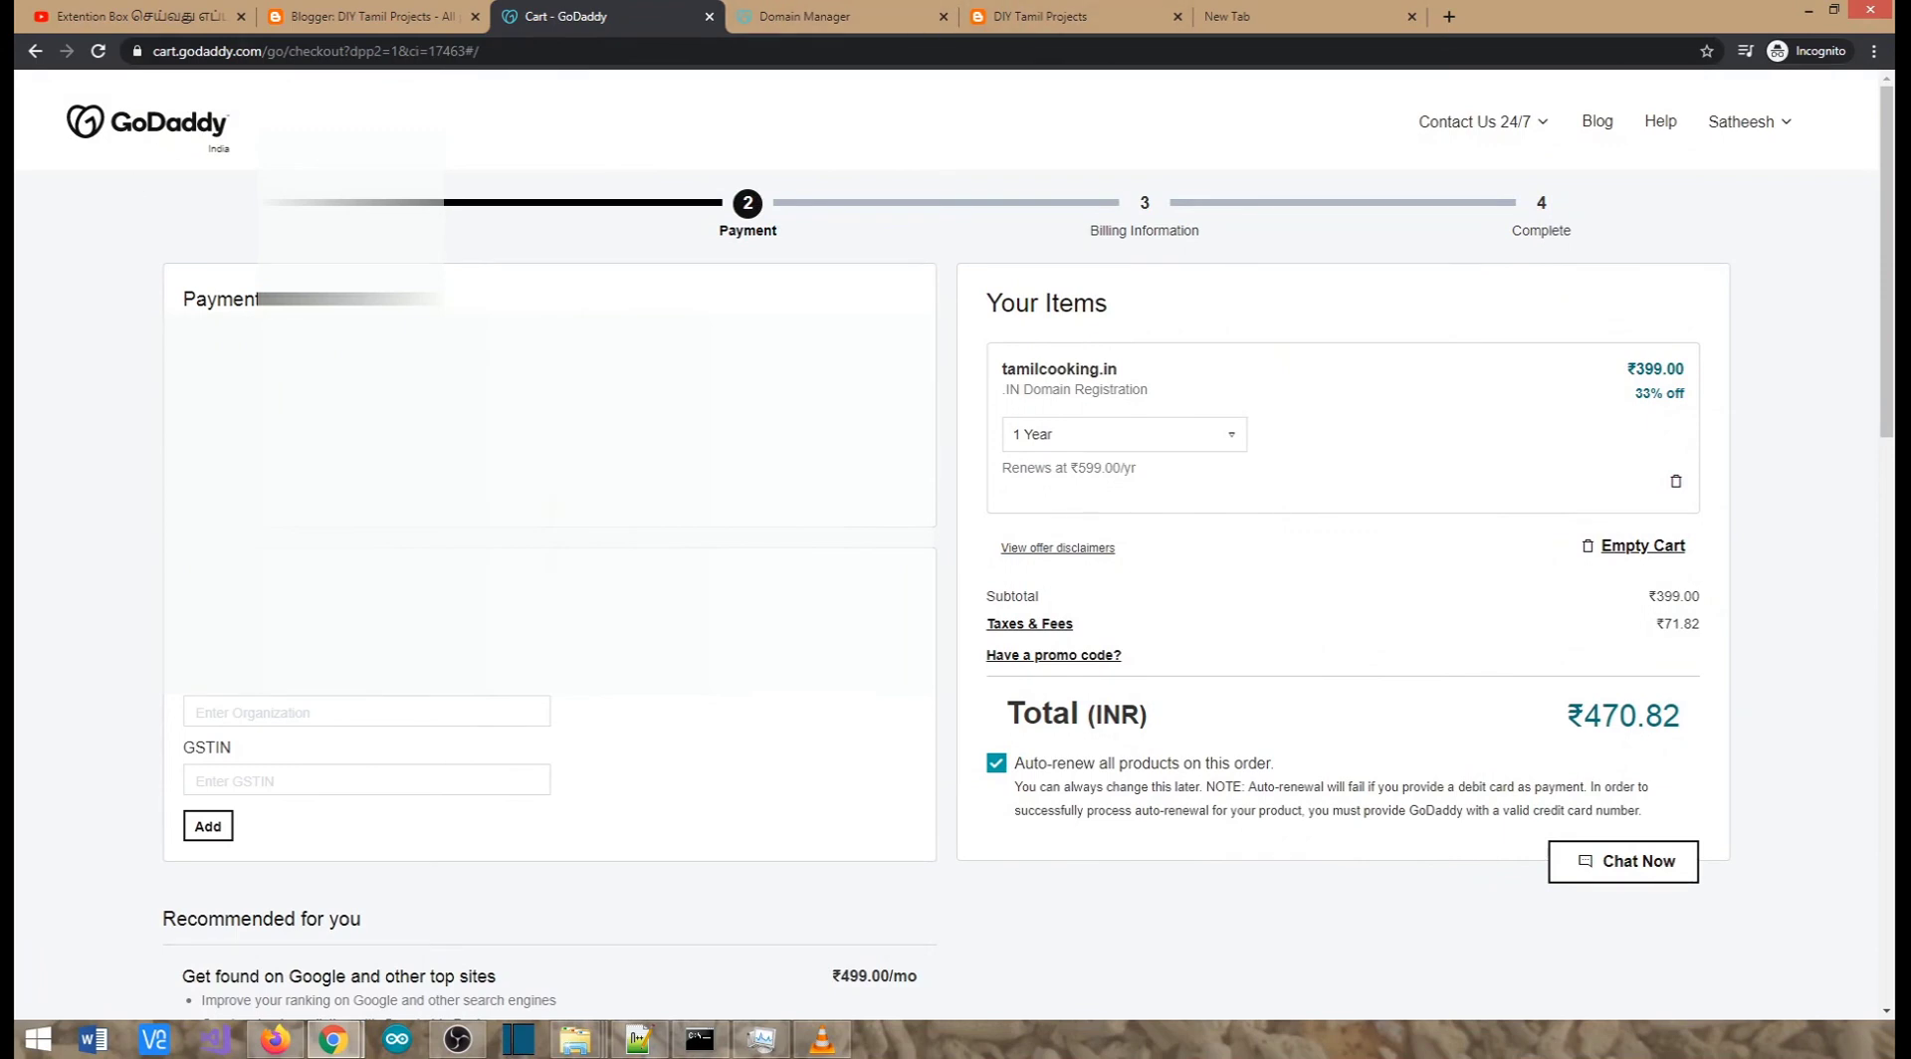
pyautogui.click(159, 123)
pyautogui.click(100, 217)
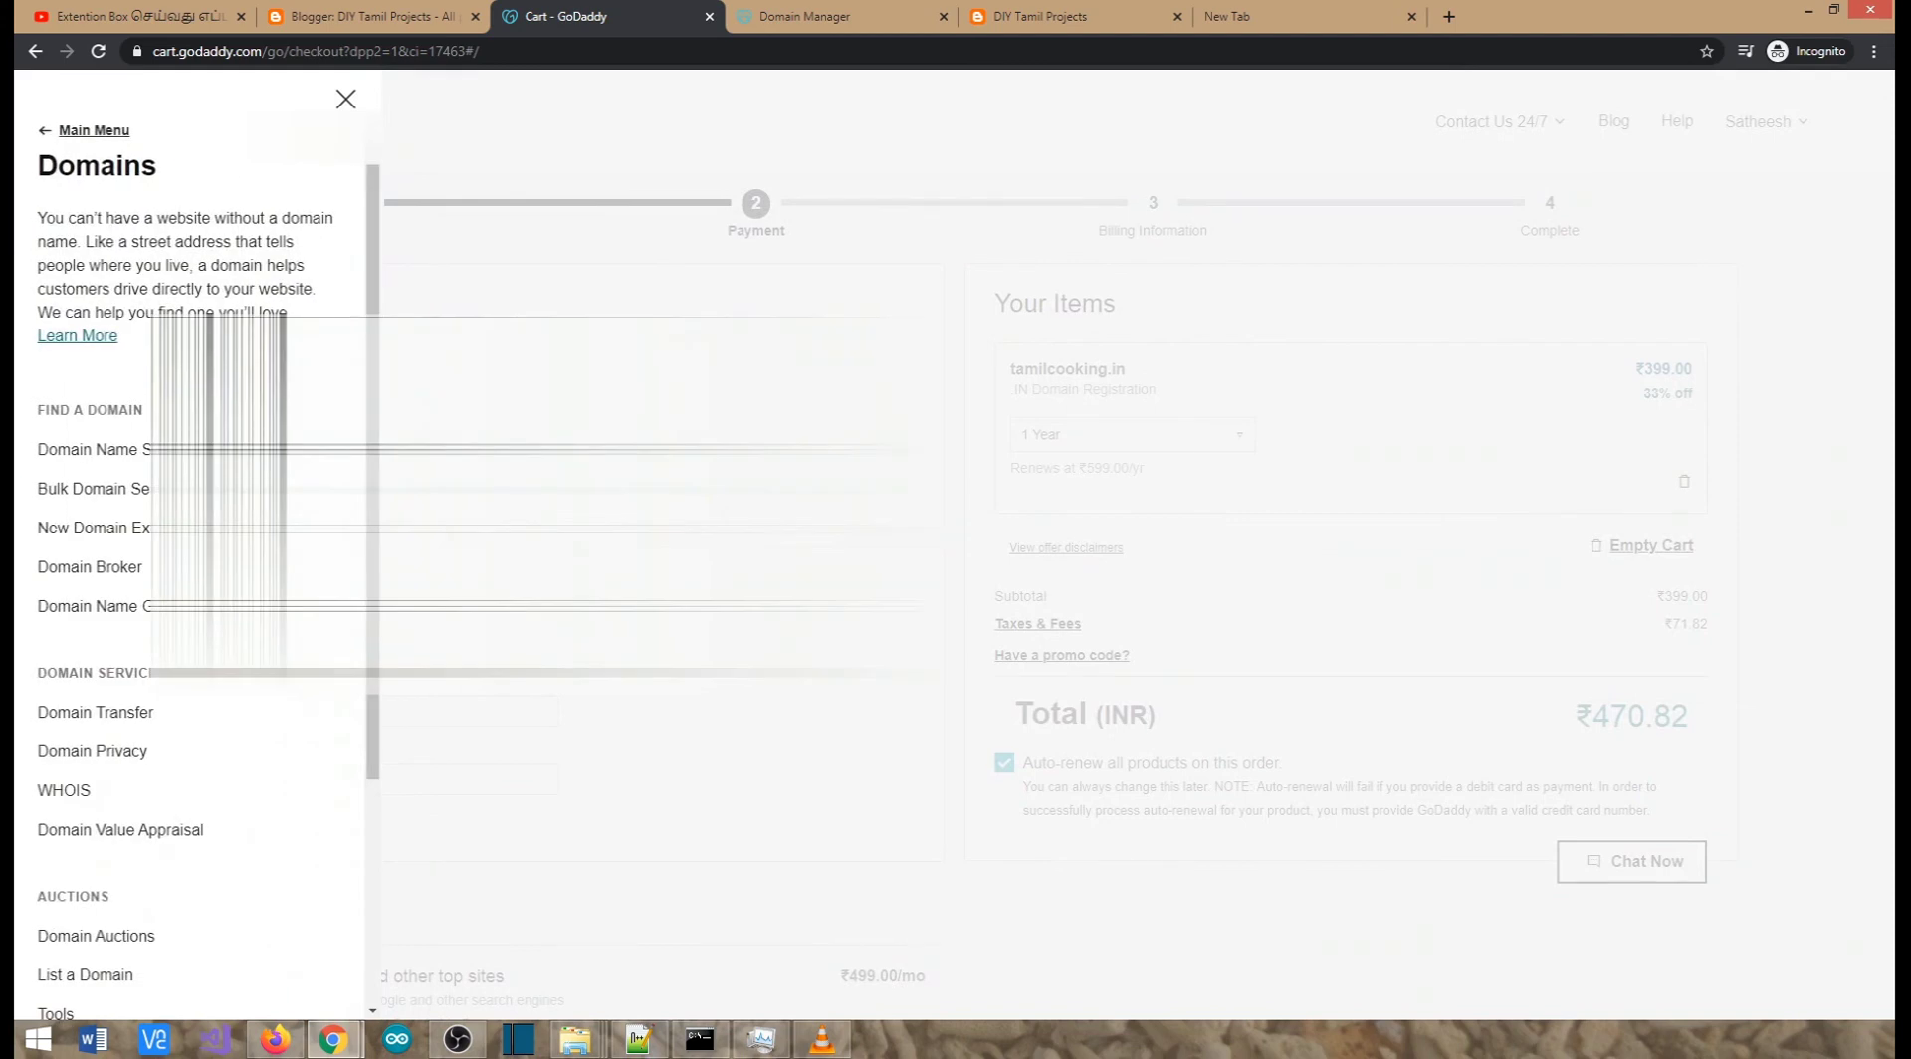
# Open satheeshbabu.com's DNS records via Manage Domains, then bring up Blogger's All posts dashboard
pyautogui.click(1784, 124)
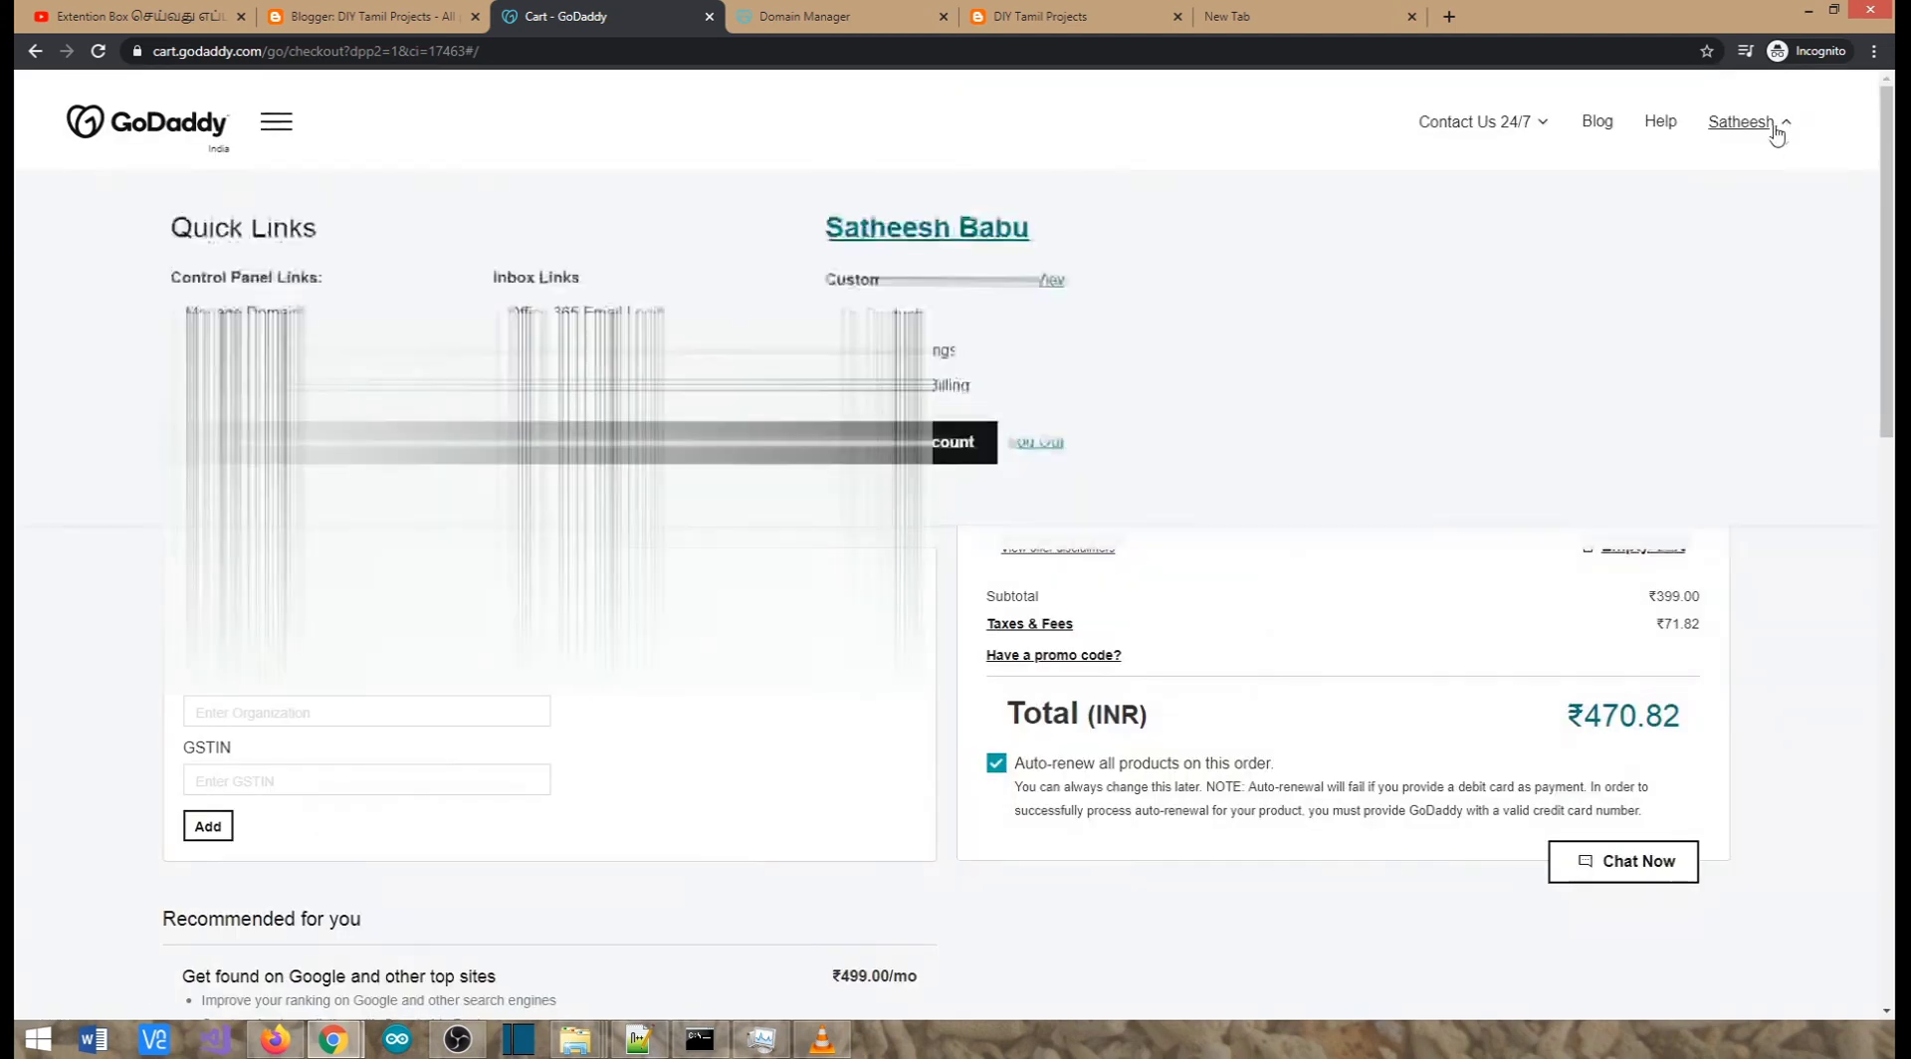
pyautogui.click(257, 311)
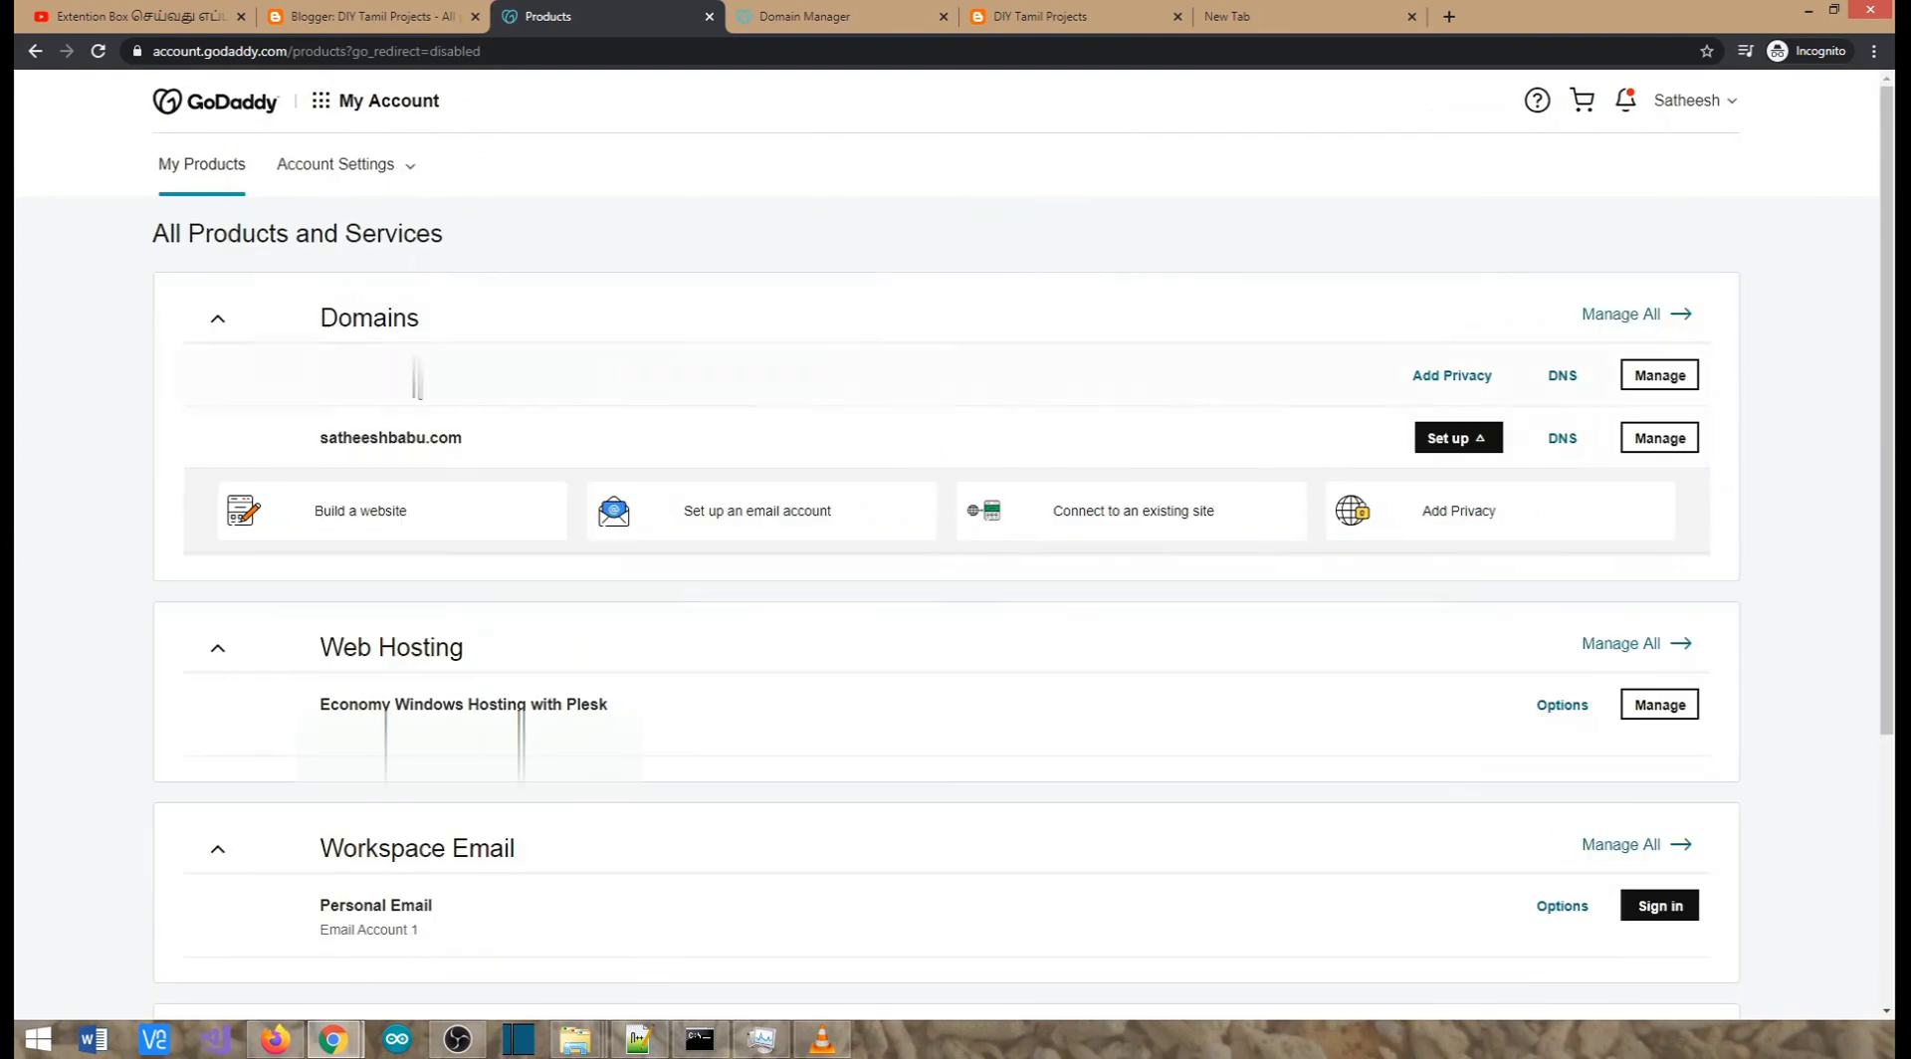
pyautogui.click(1560, 448)
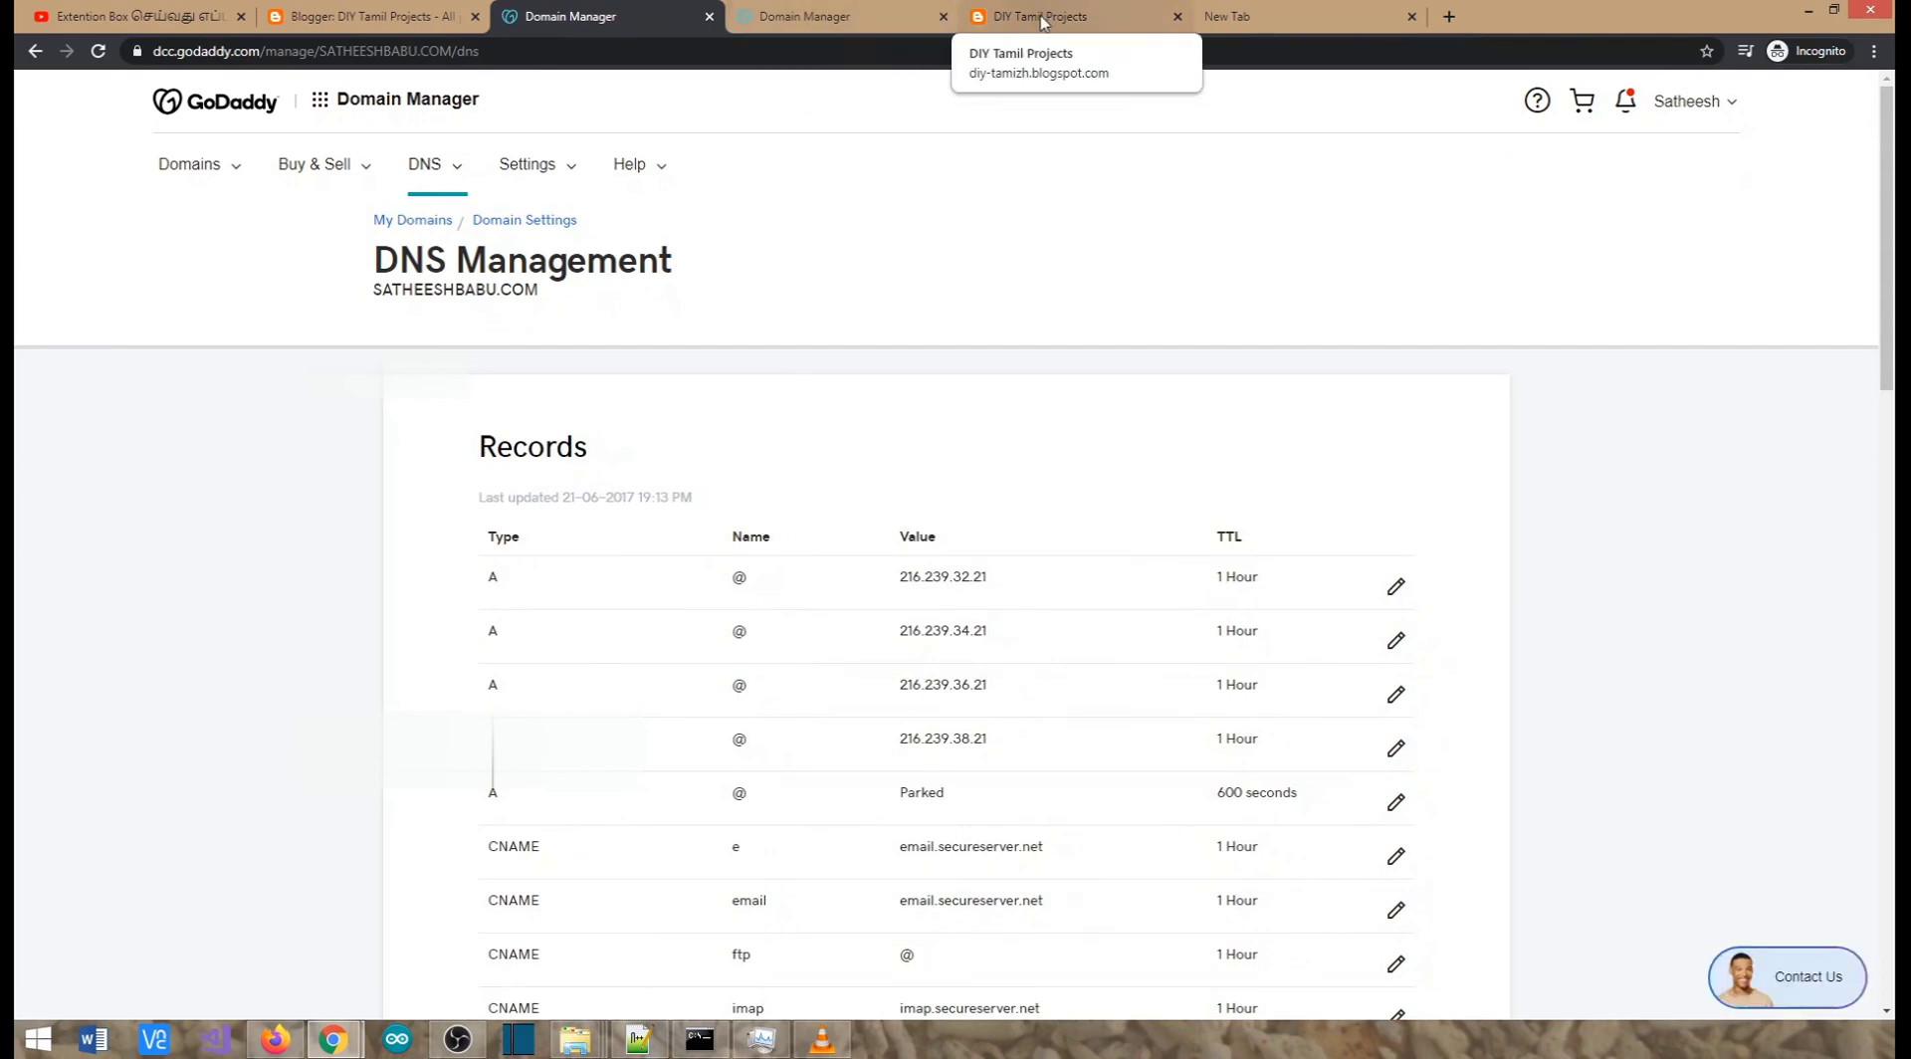
pyautogui.click(962, 18)
pyautogui.click(396, 10)
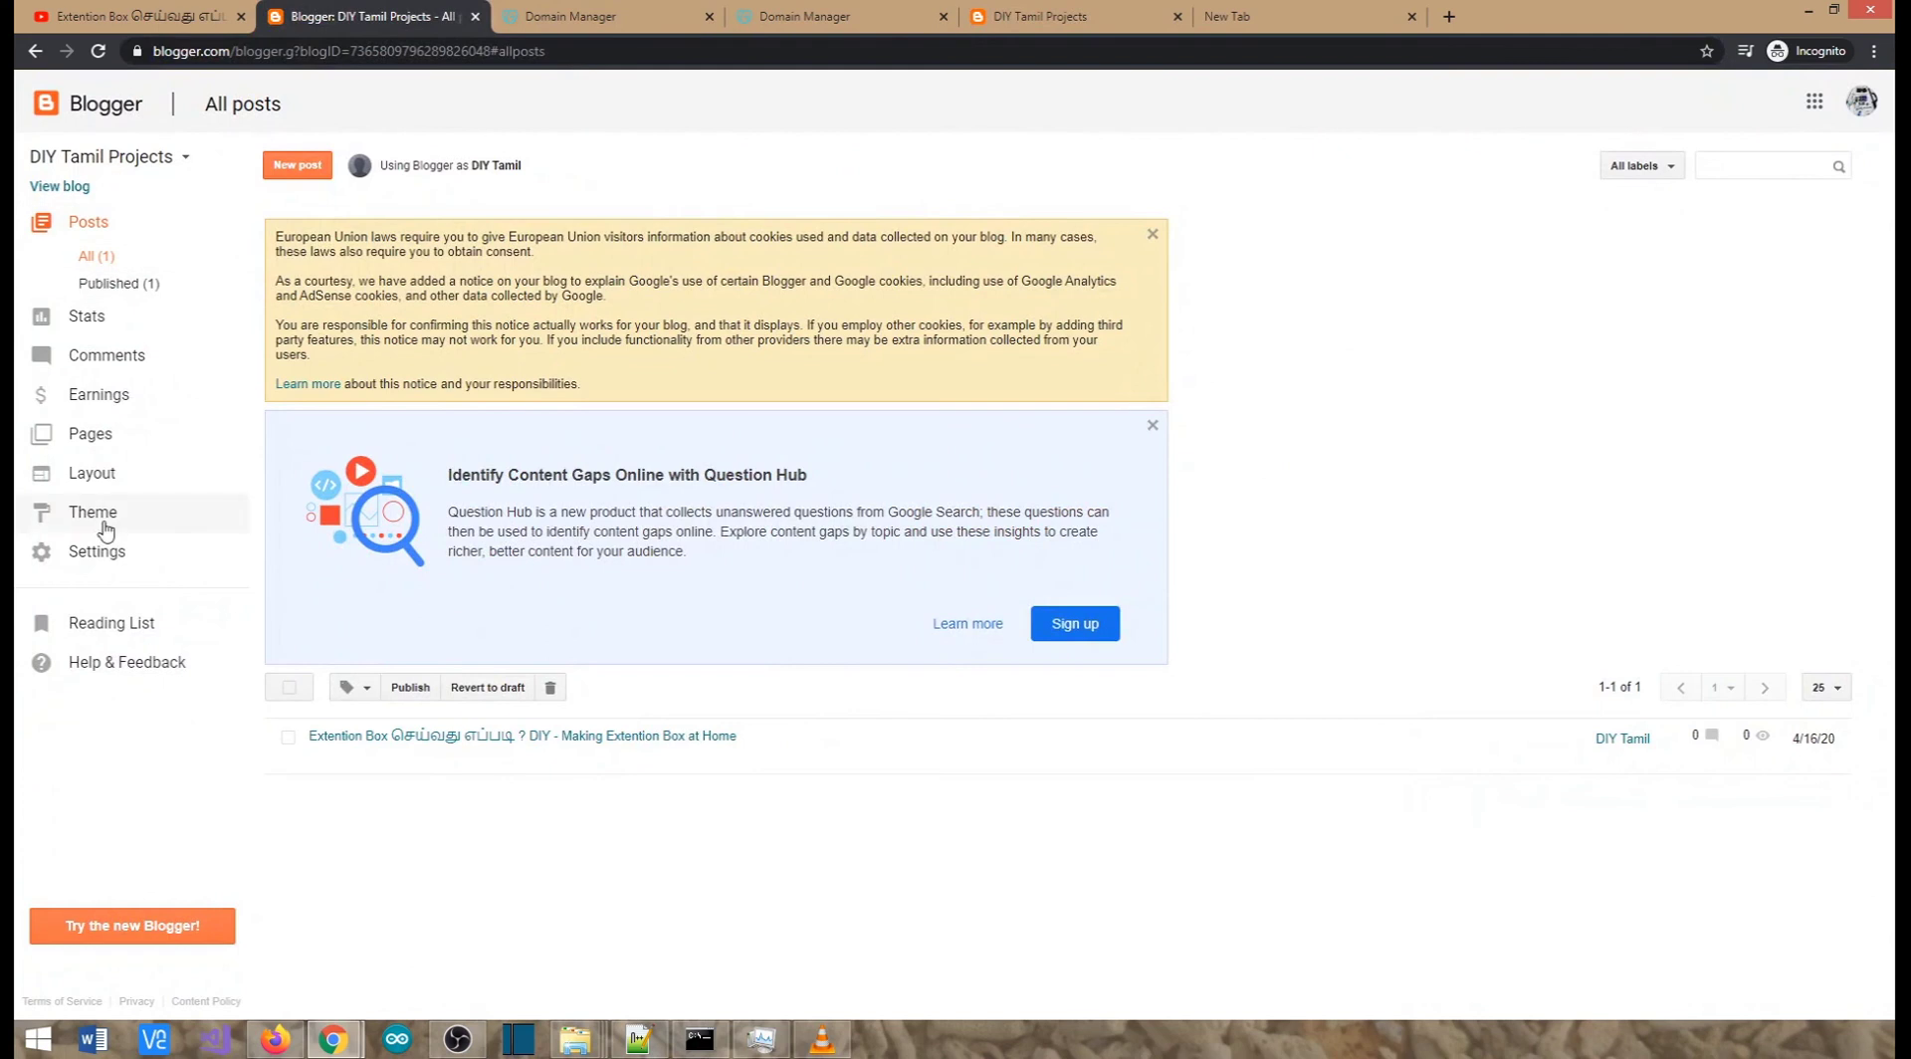
pyautogui.click(97, 554)
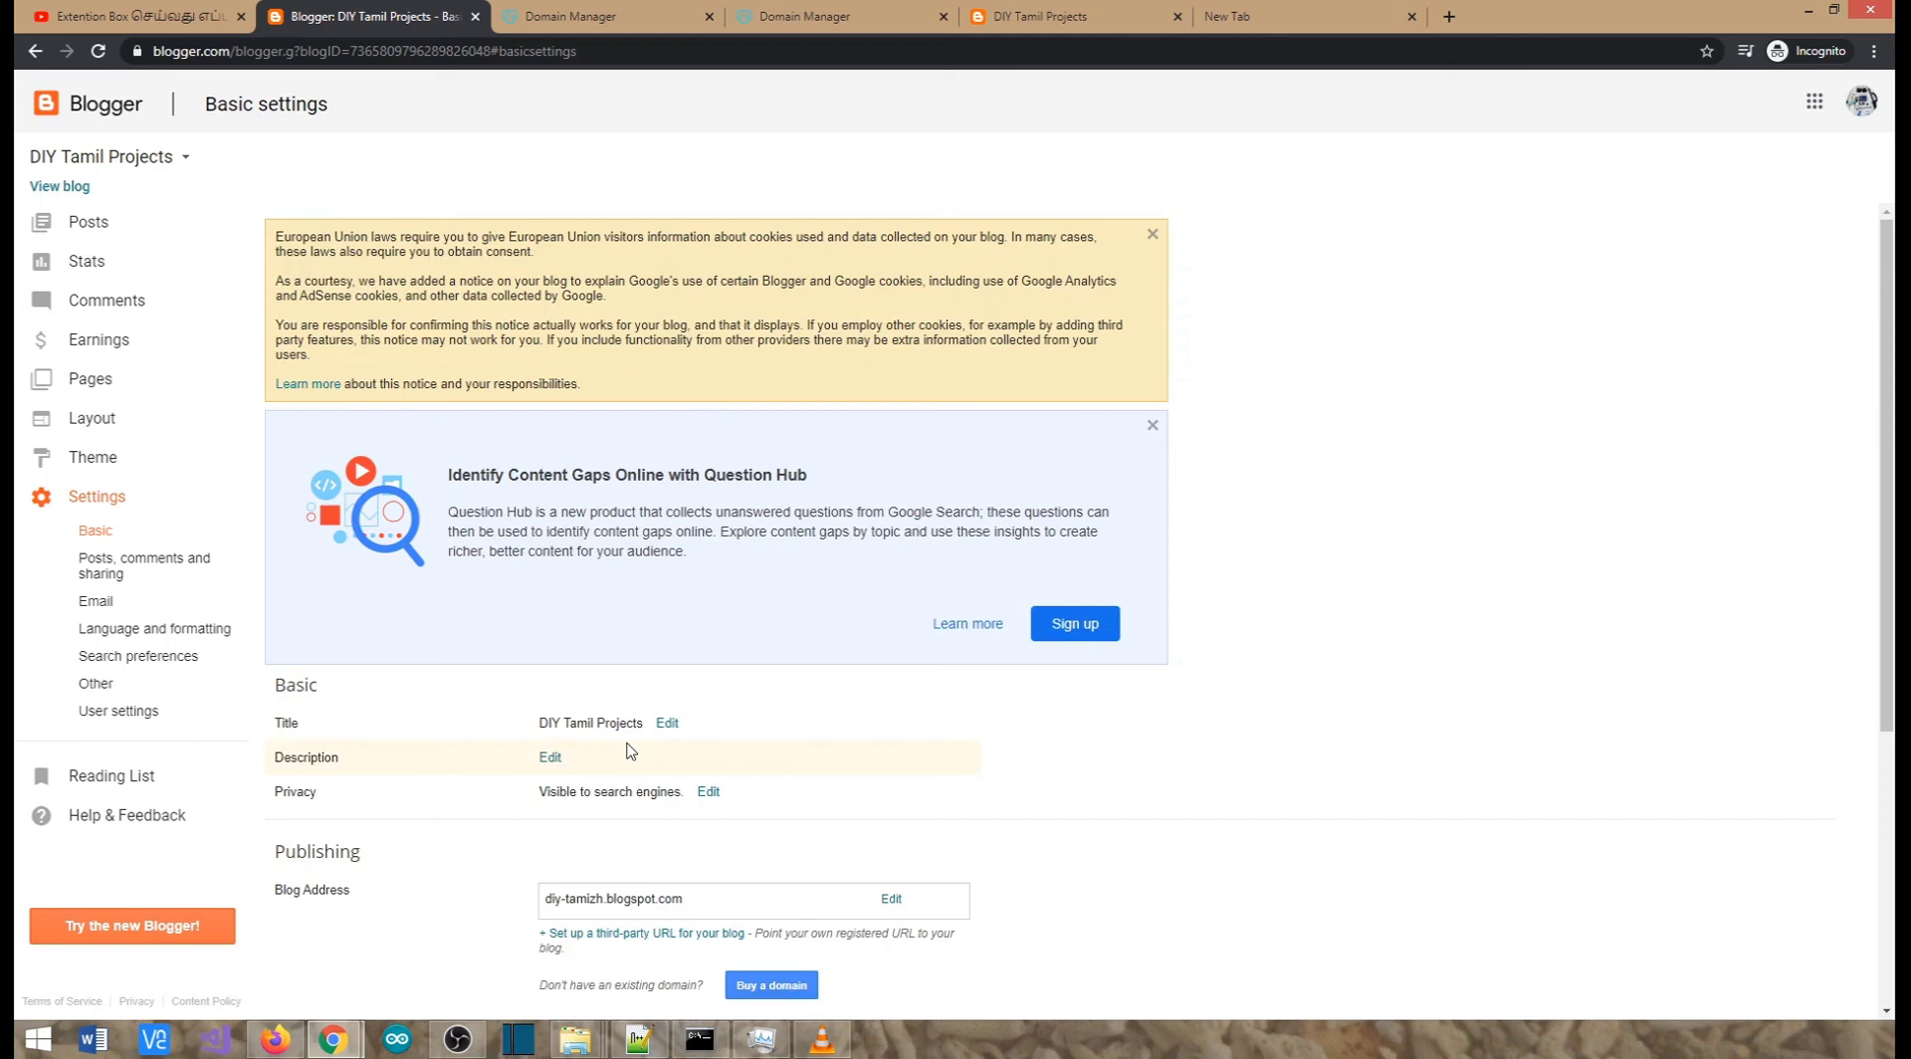
pyautogui.scroll(-2, 638, 748)
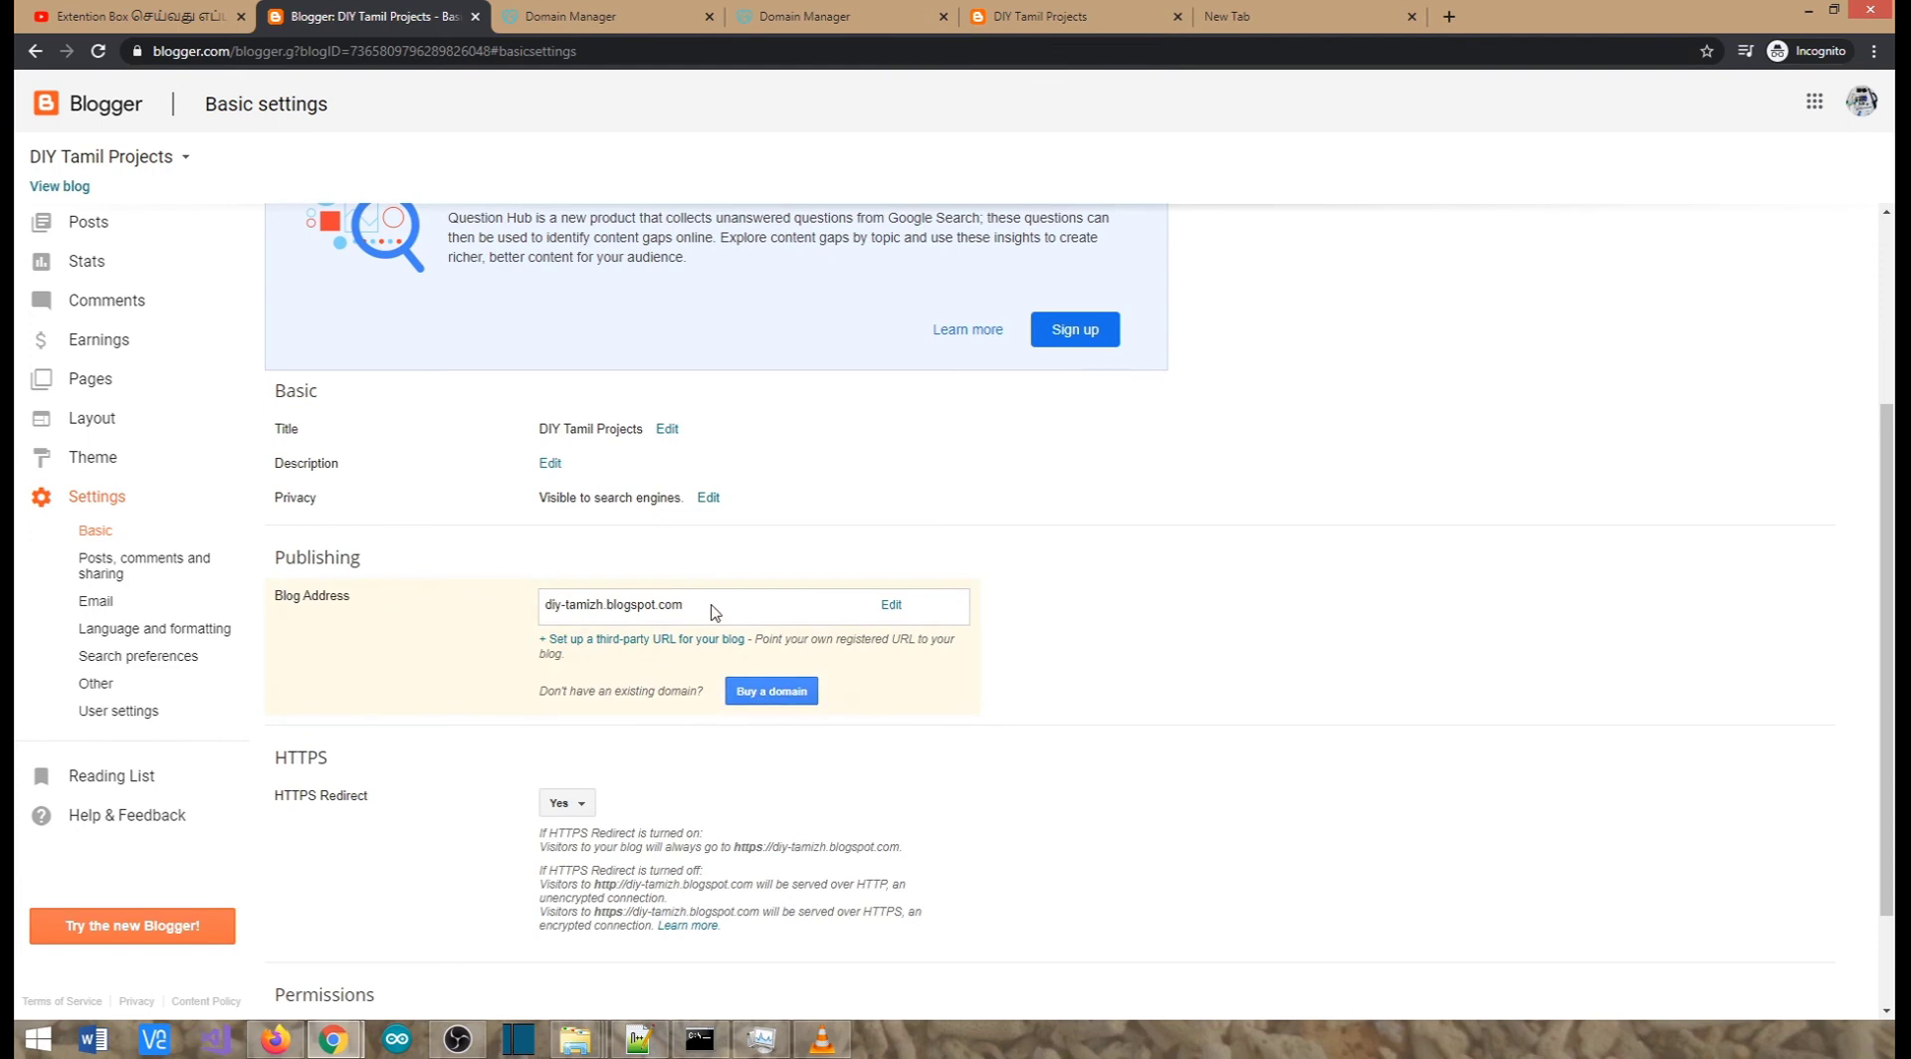
pyautogui.click(612, 642)
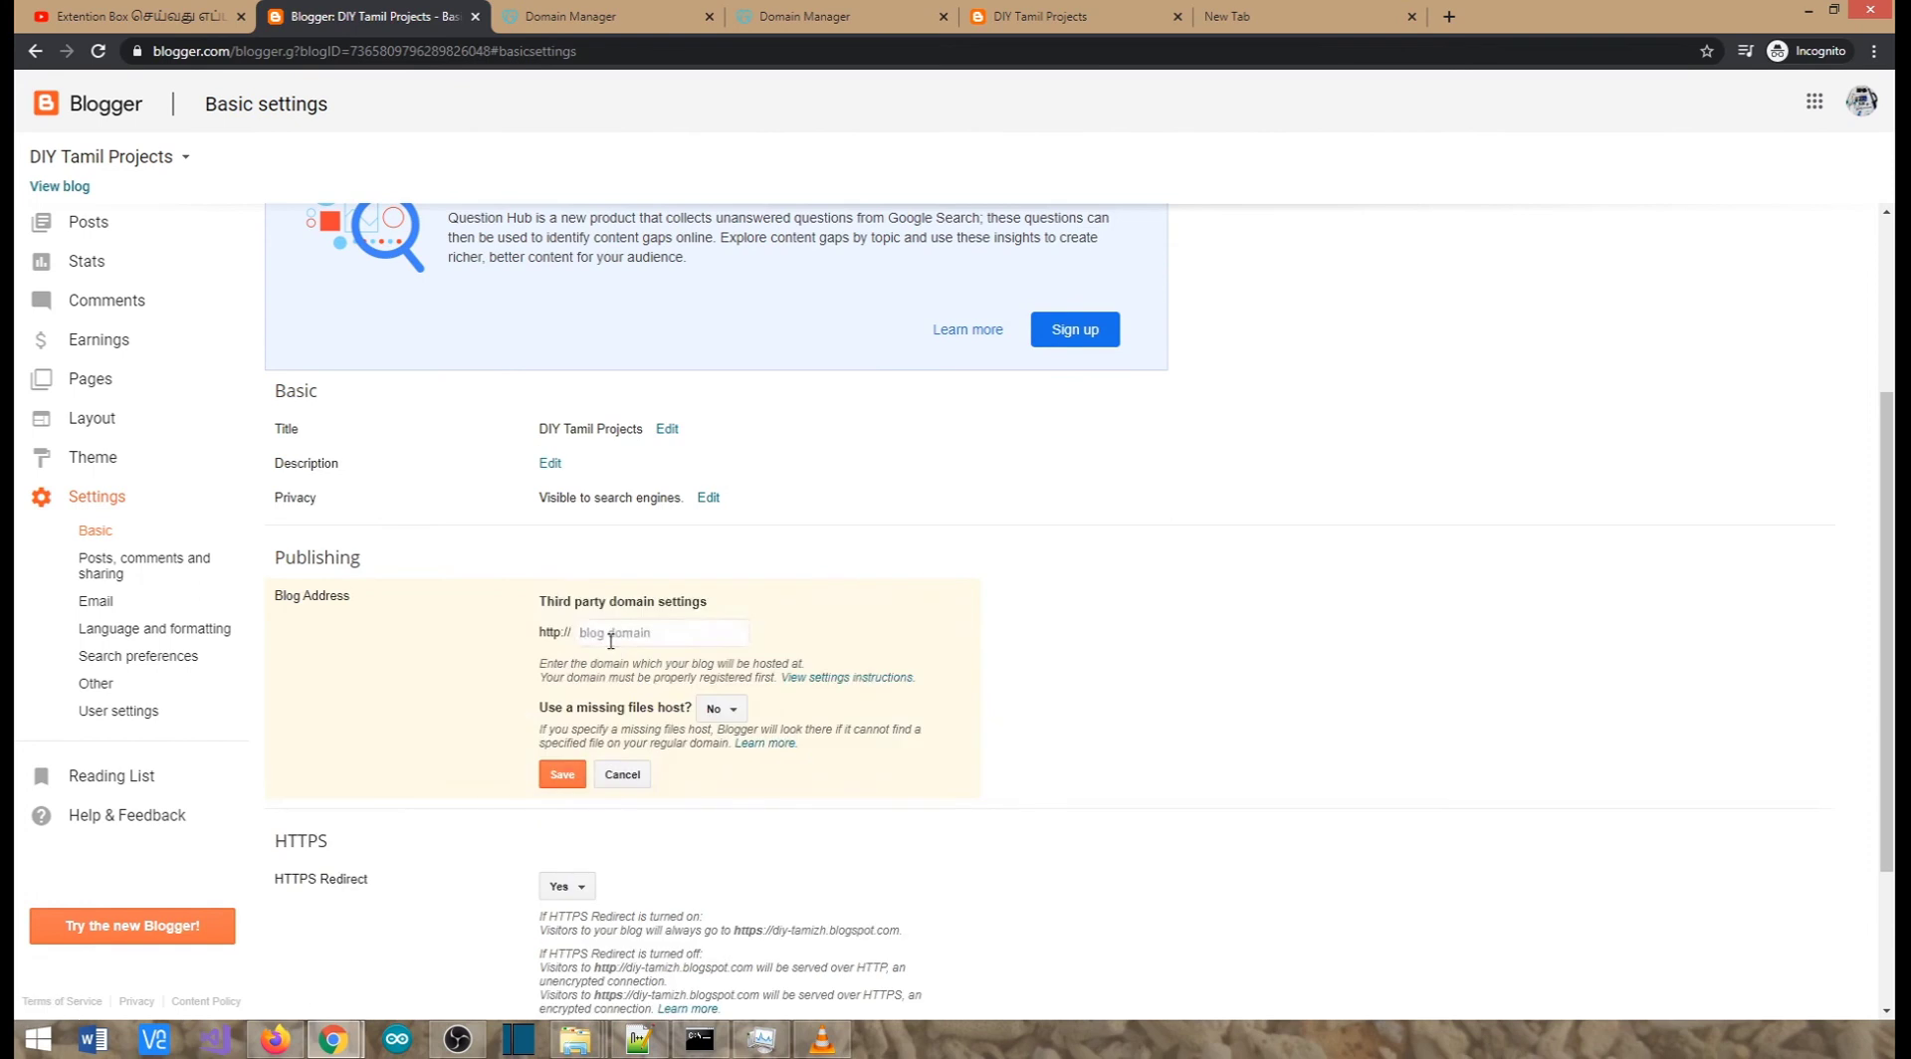
pyautogui.click(656, 635)
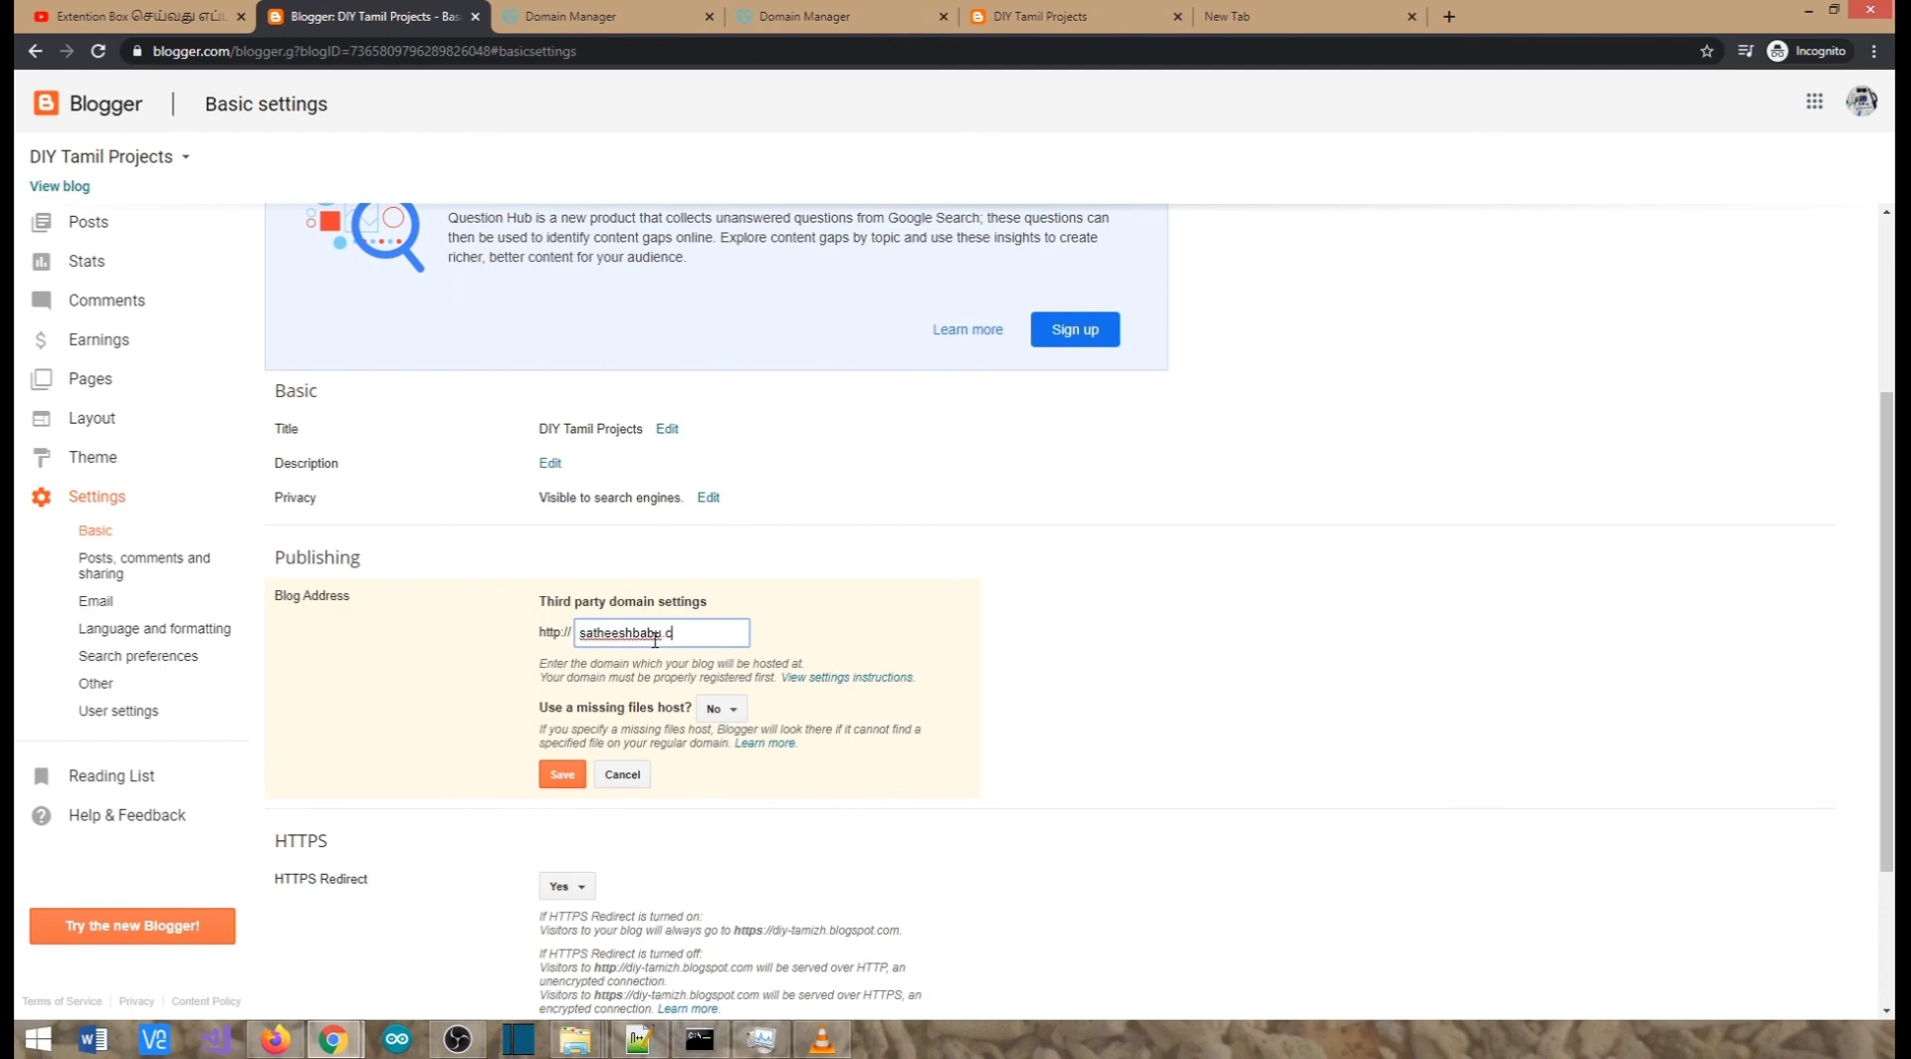
pyautogui.write('www.')
pyautogui.click(841, 678)
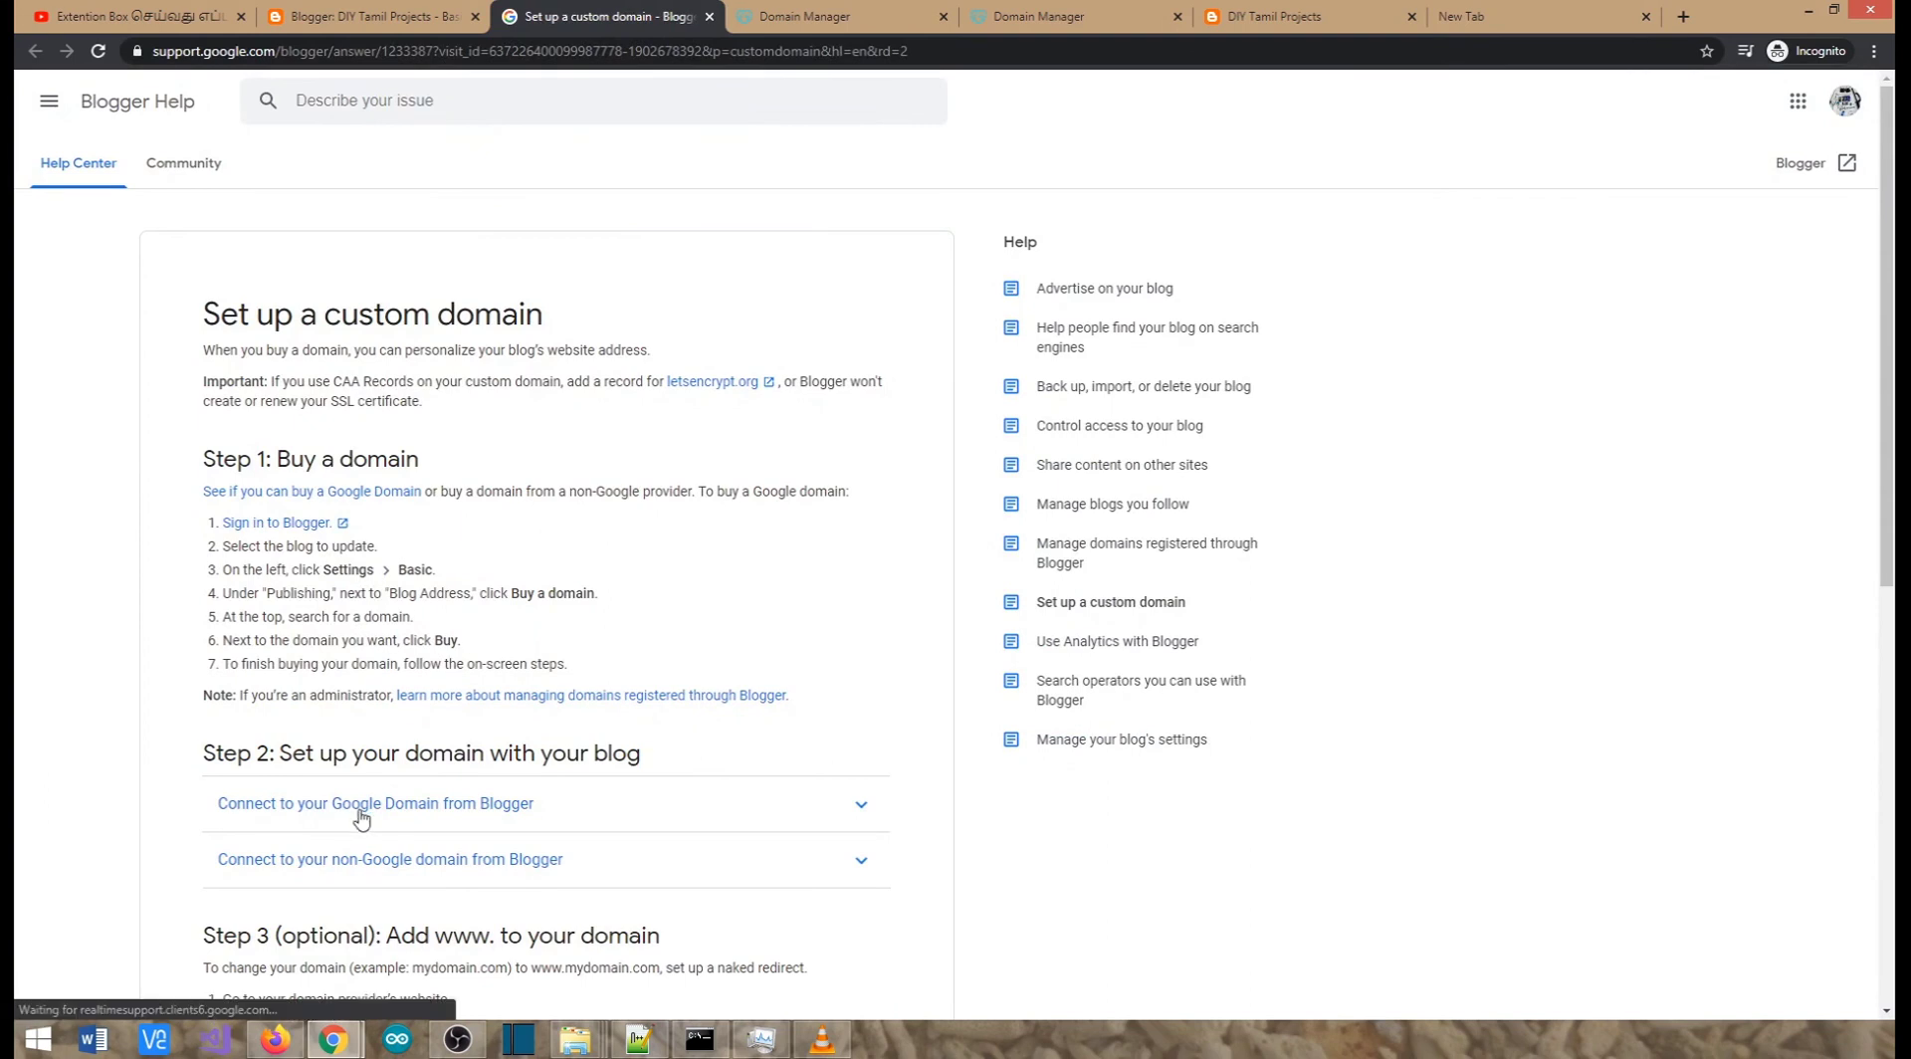
# Expand and read the help article's 'Connect to your non-Google domain from Blogger' steps
pyautogui.click(372, 884)
pyautogui.scroll(-3, 377, 797)
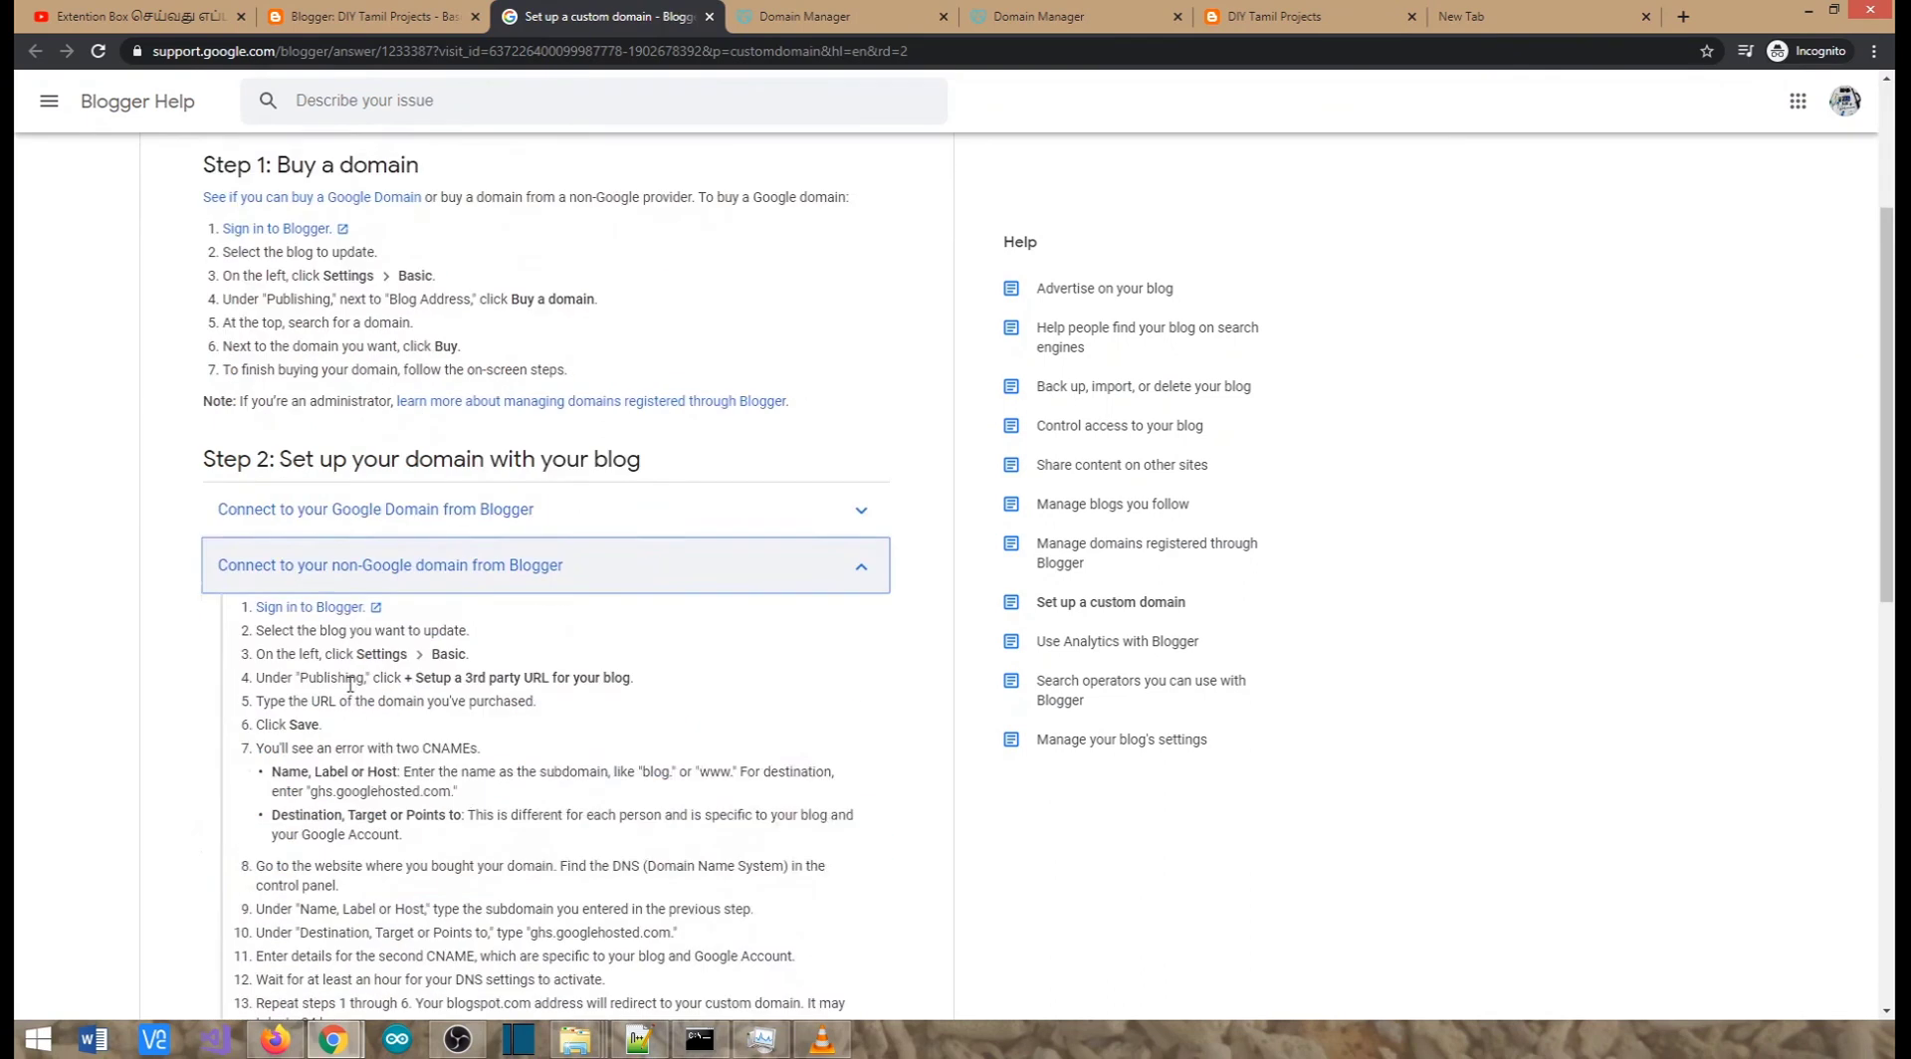
pyautogui.scroll(-2, 351, 686)
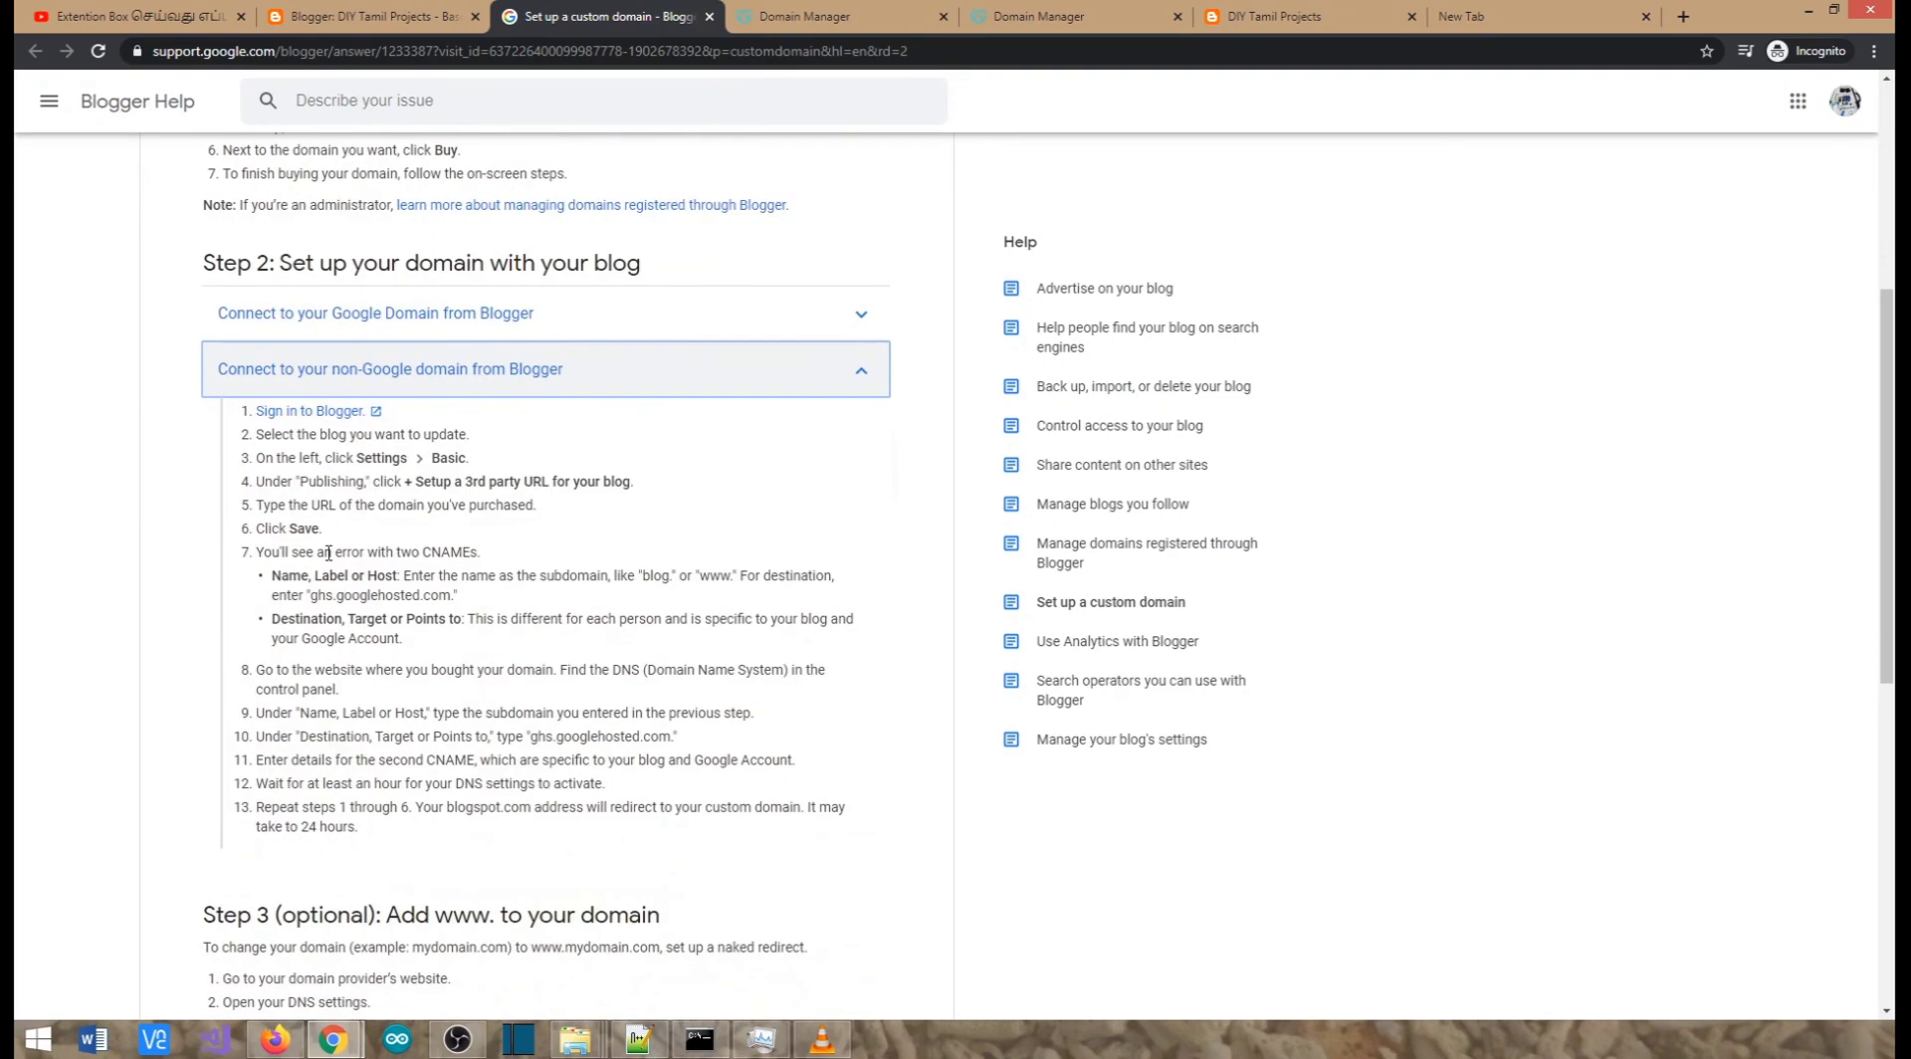
# Back in Basic settings, leave the missing files host set to No
pyautogui.click(391, 14)
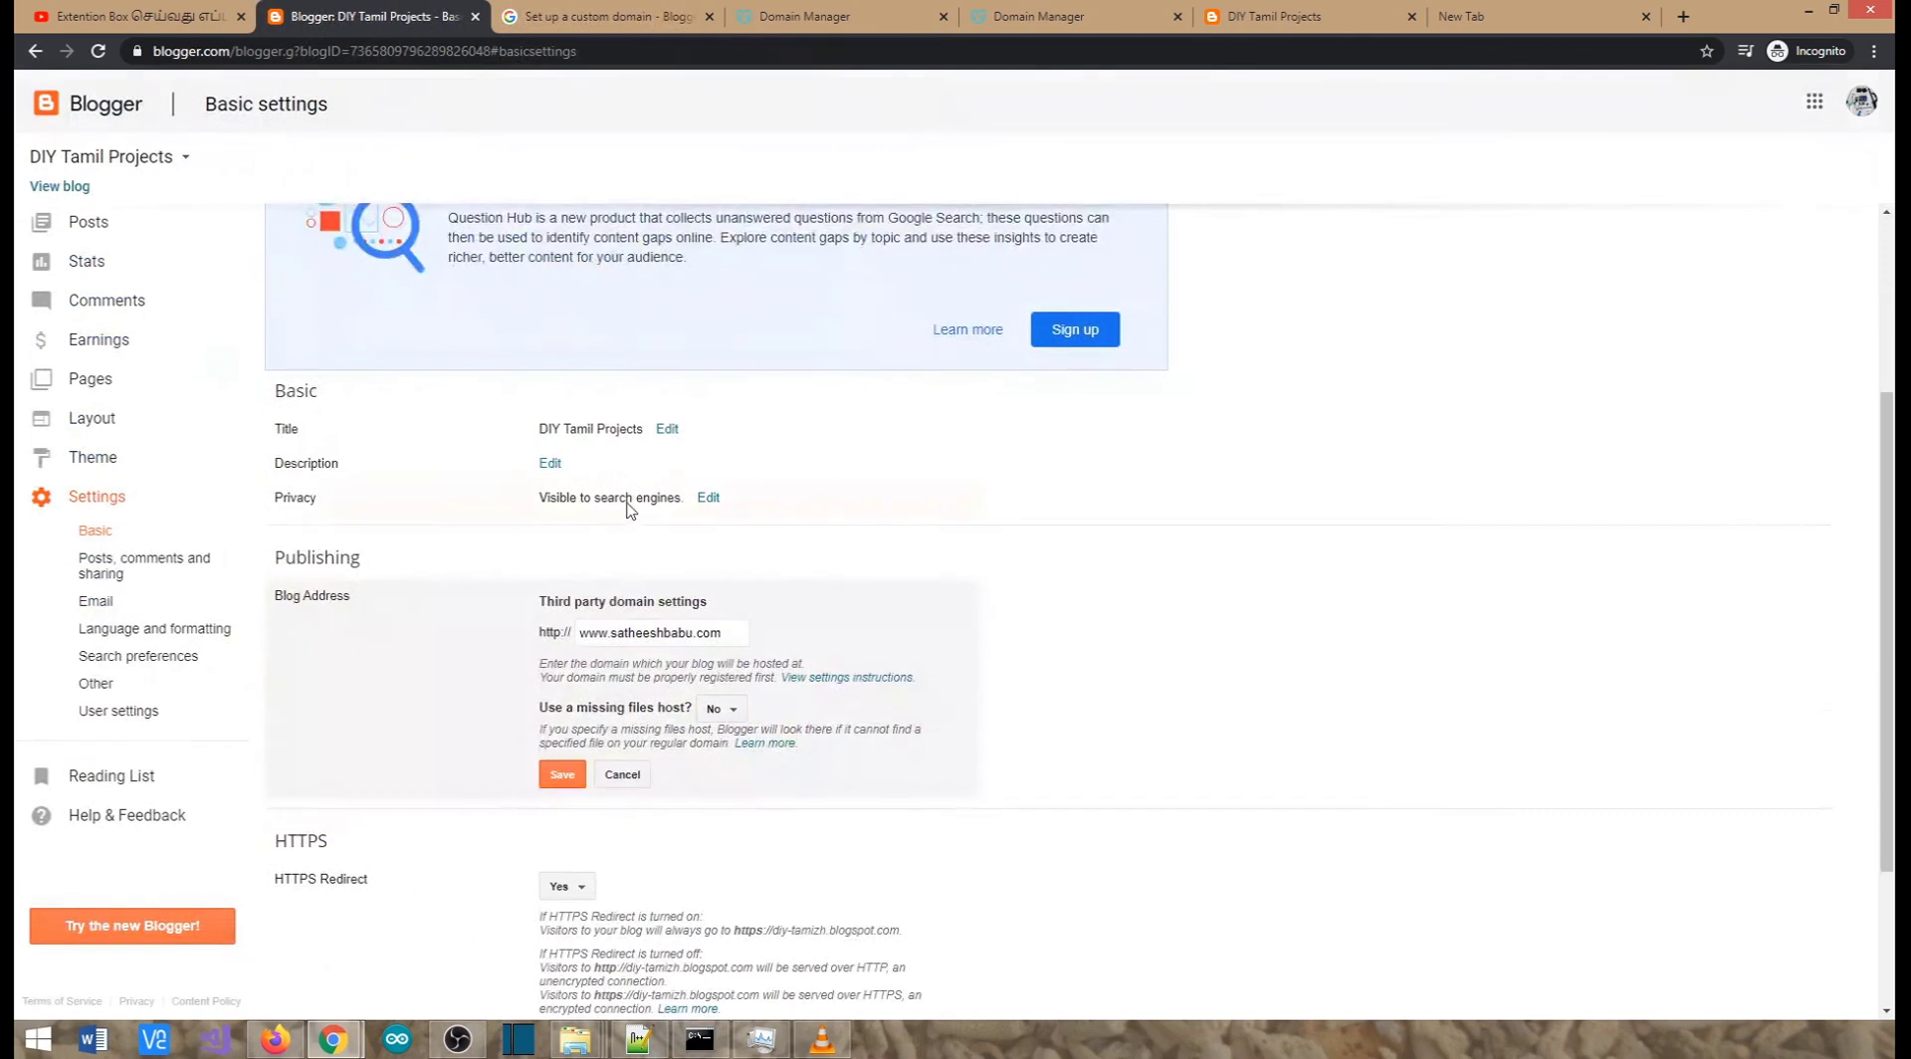
pyautogui.scroll(-1, 538, 699)
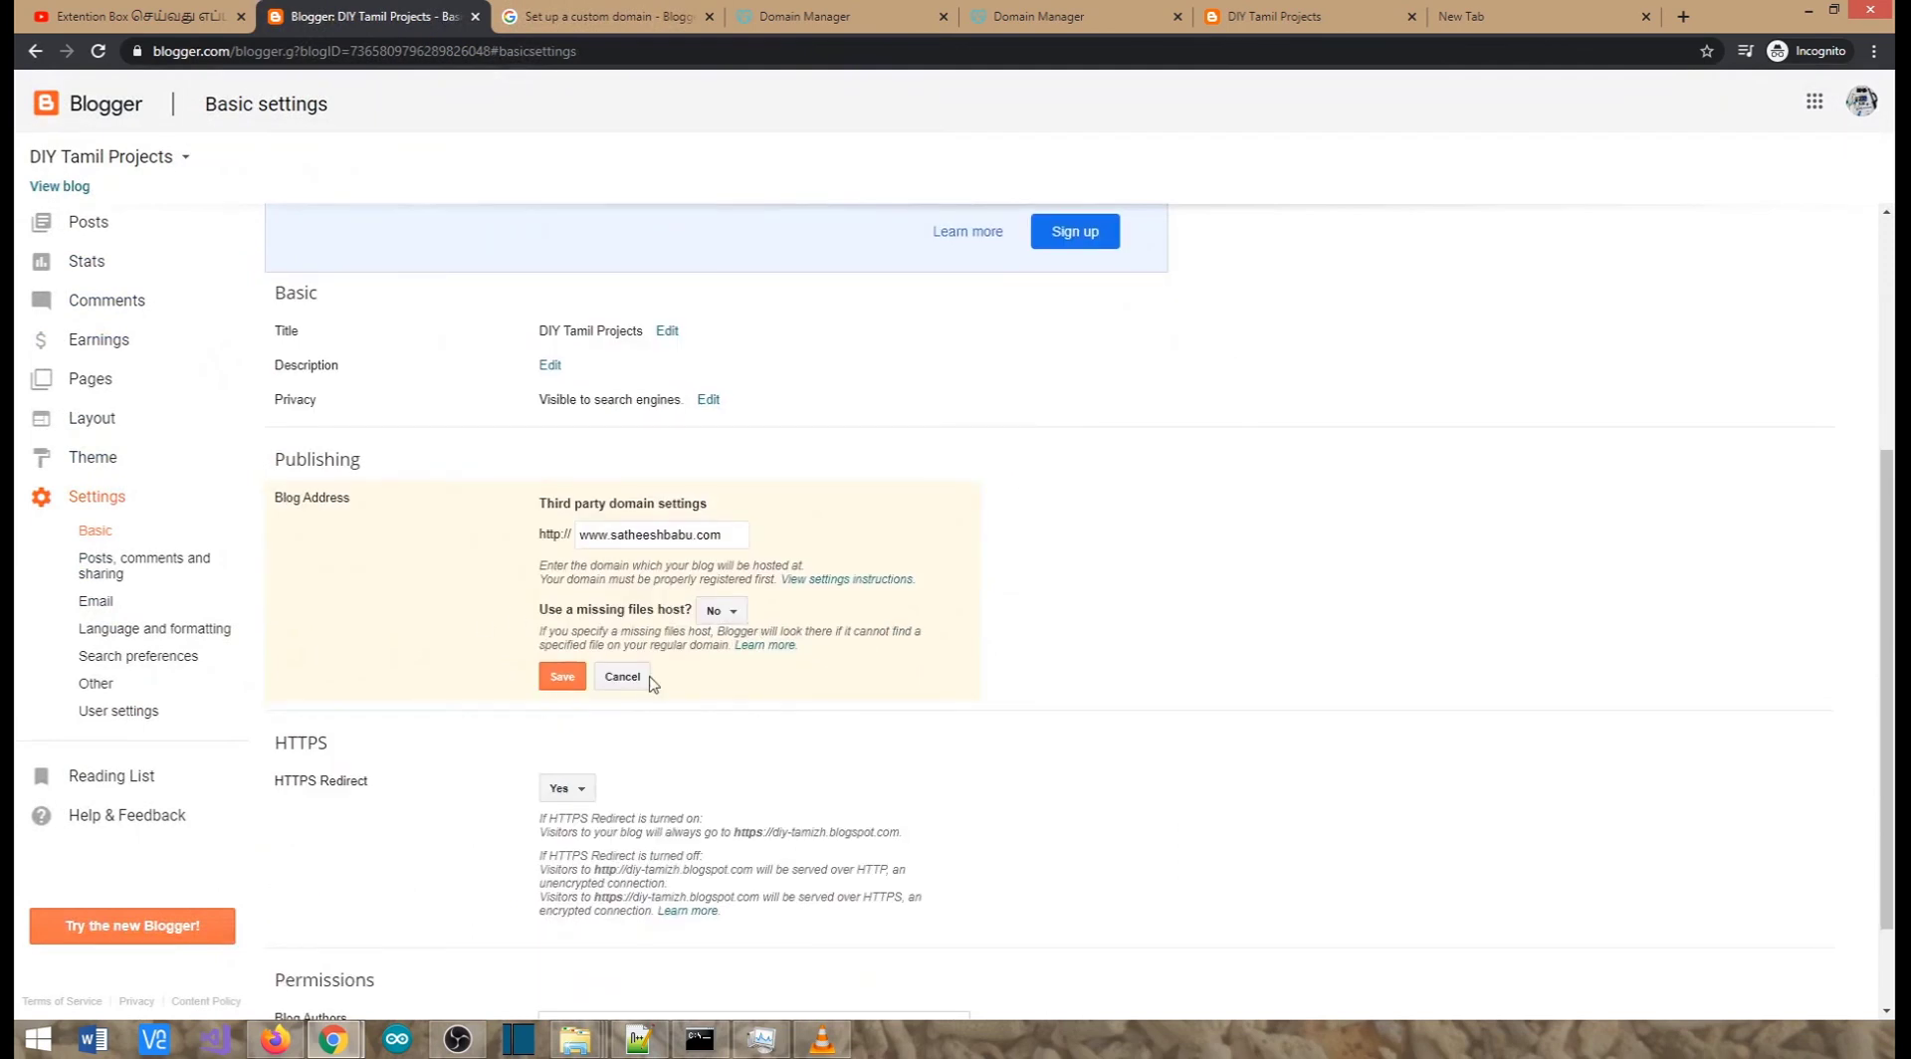
pyautogui.click(725, 618)
pyautogui.click(731, 620)
pyautogui.click(636, 18)
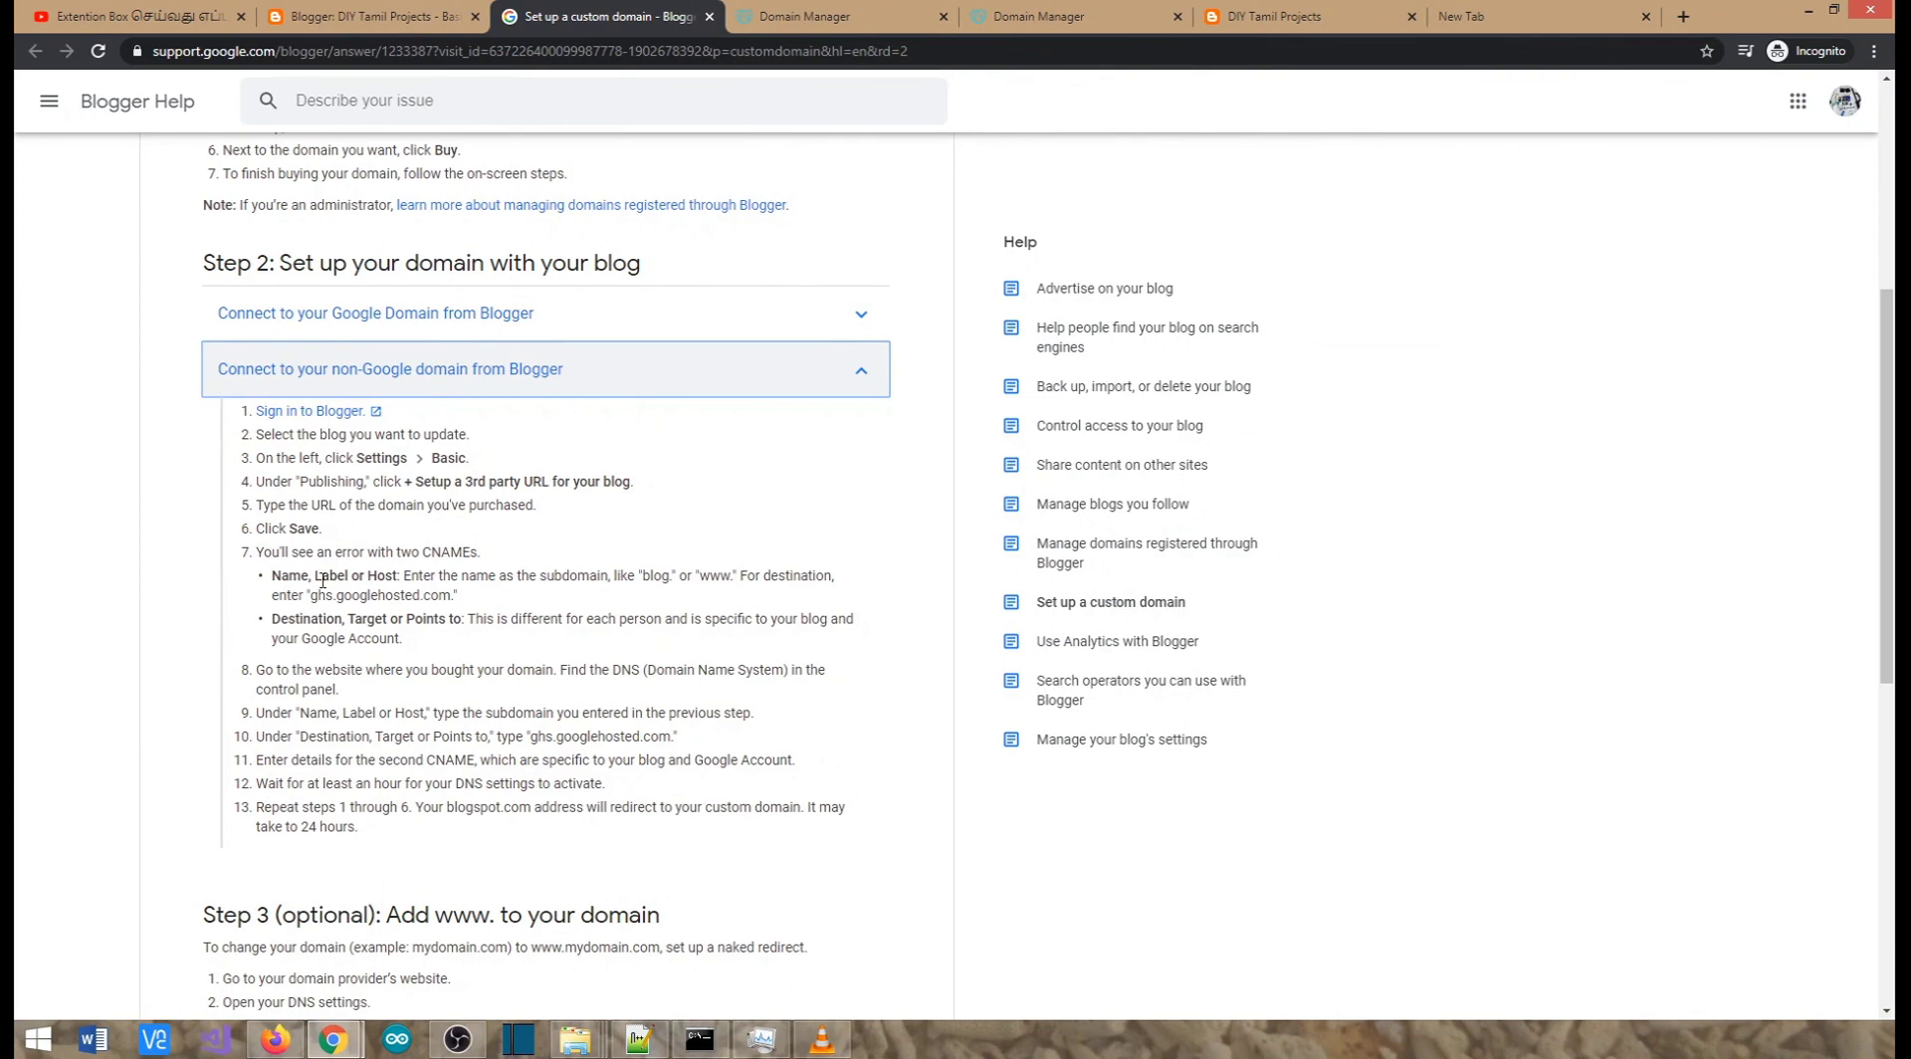
pyautogui.click(418, 16)
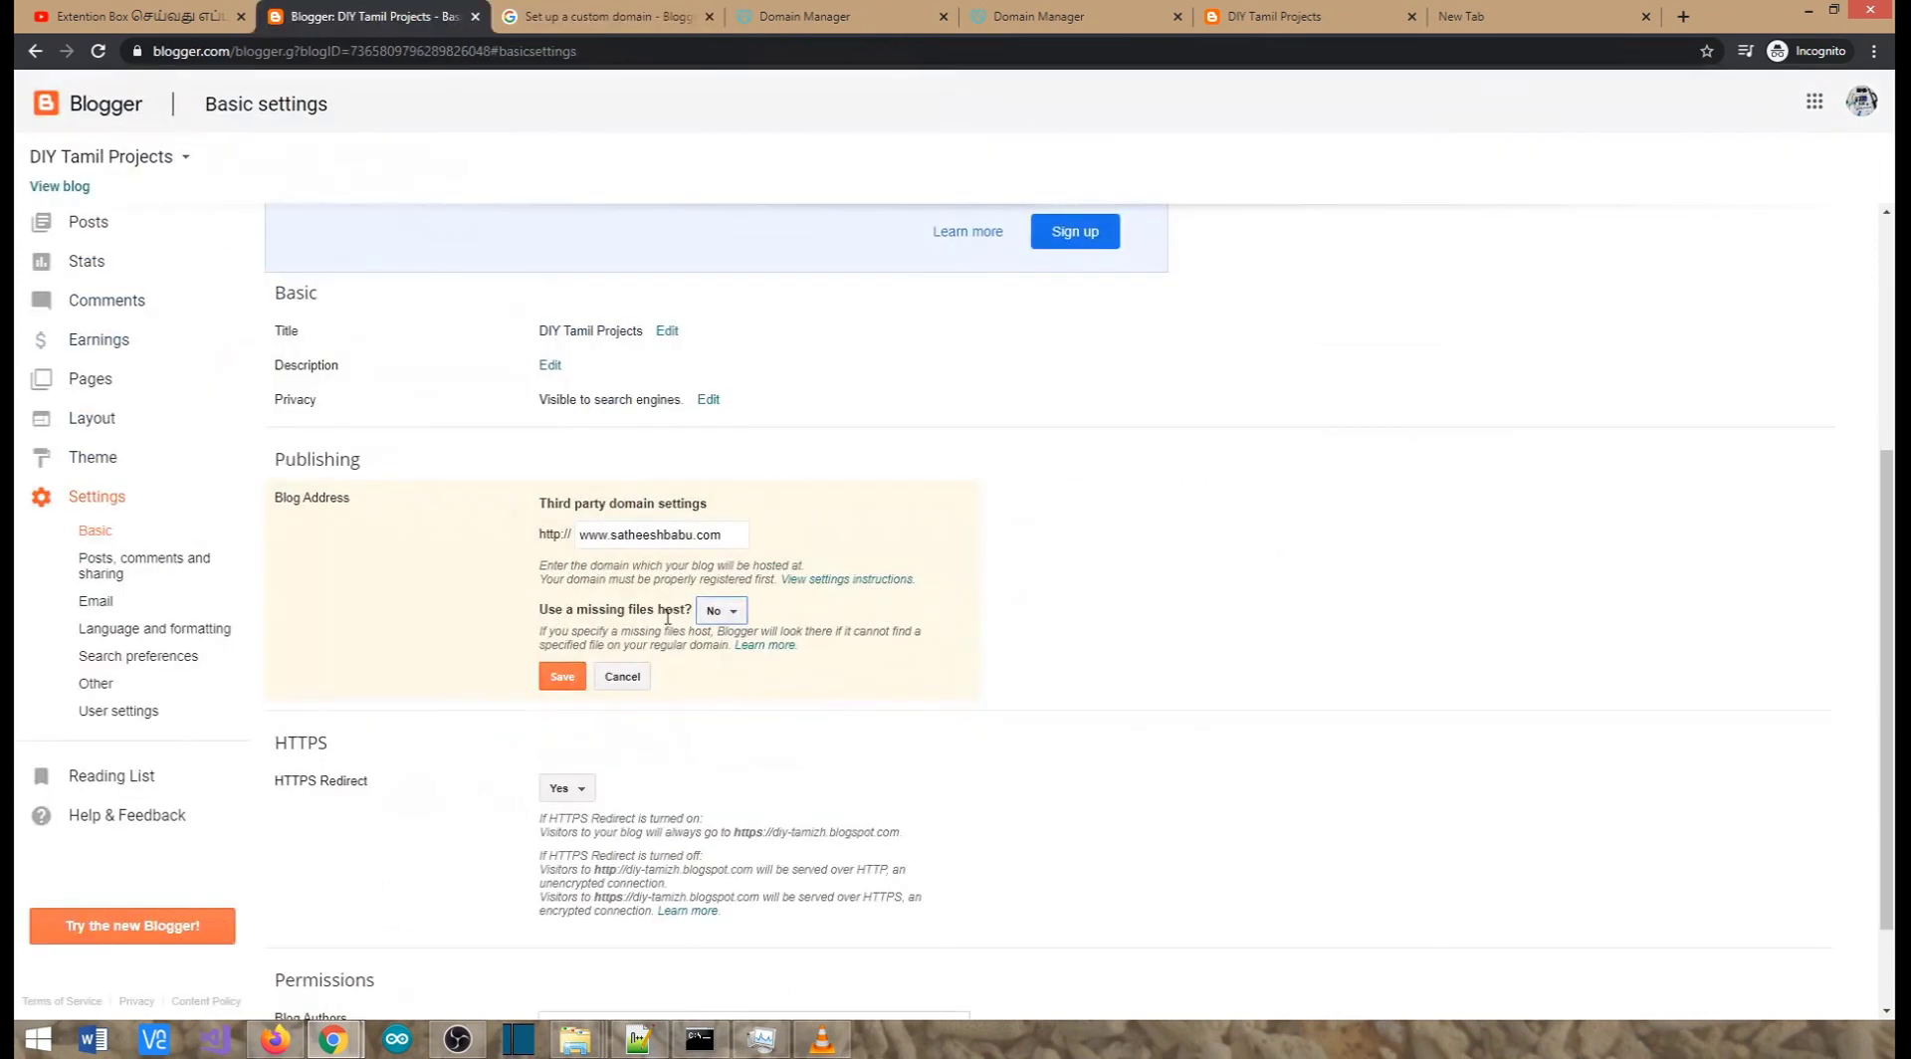
pyautogui.click(571, 677)
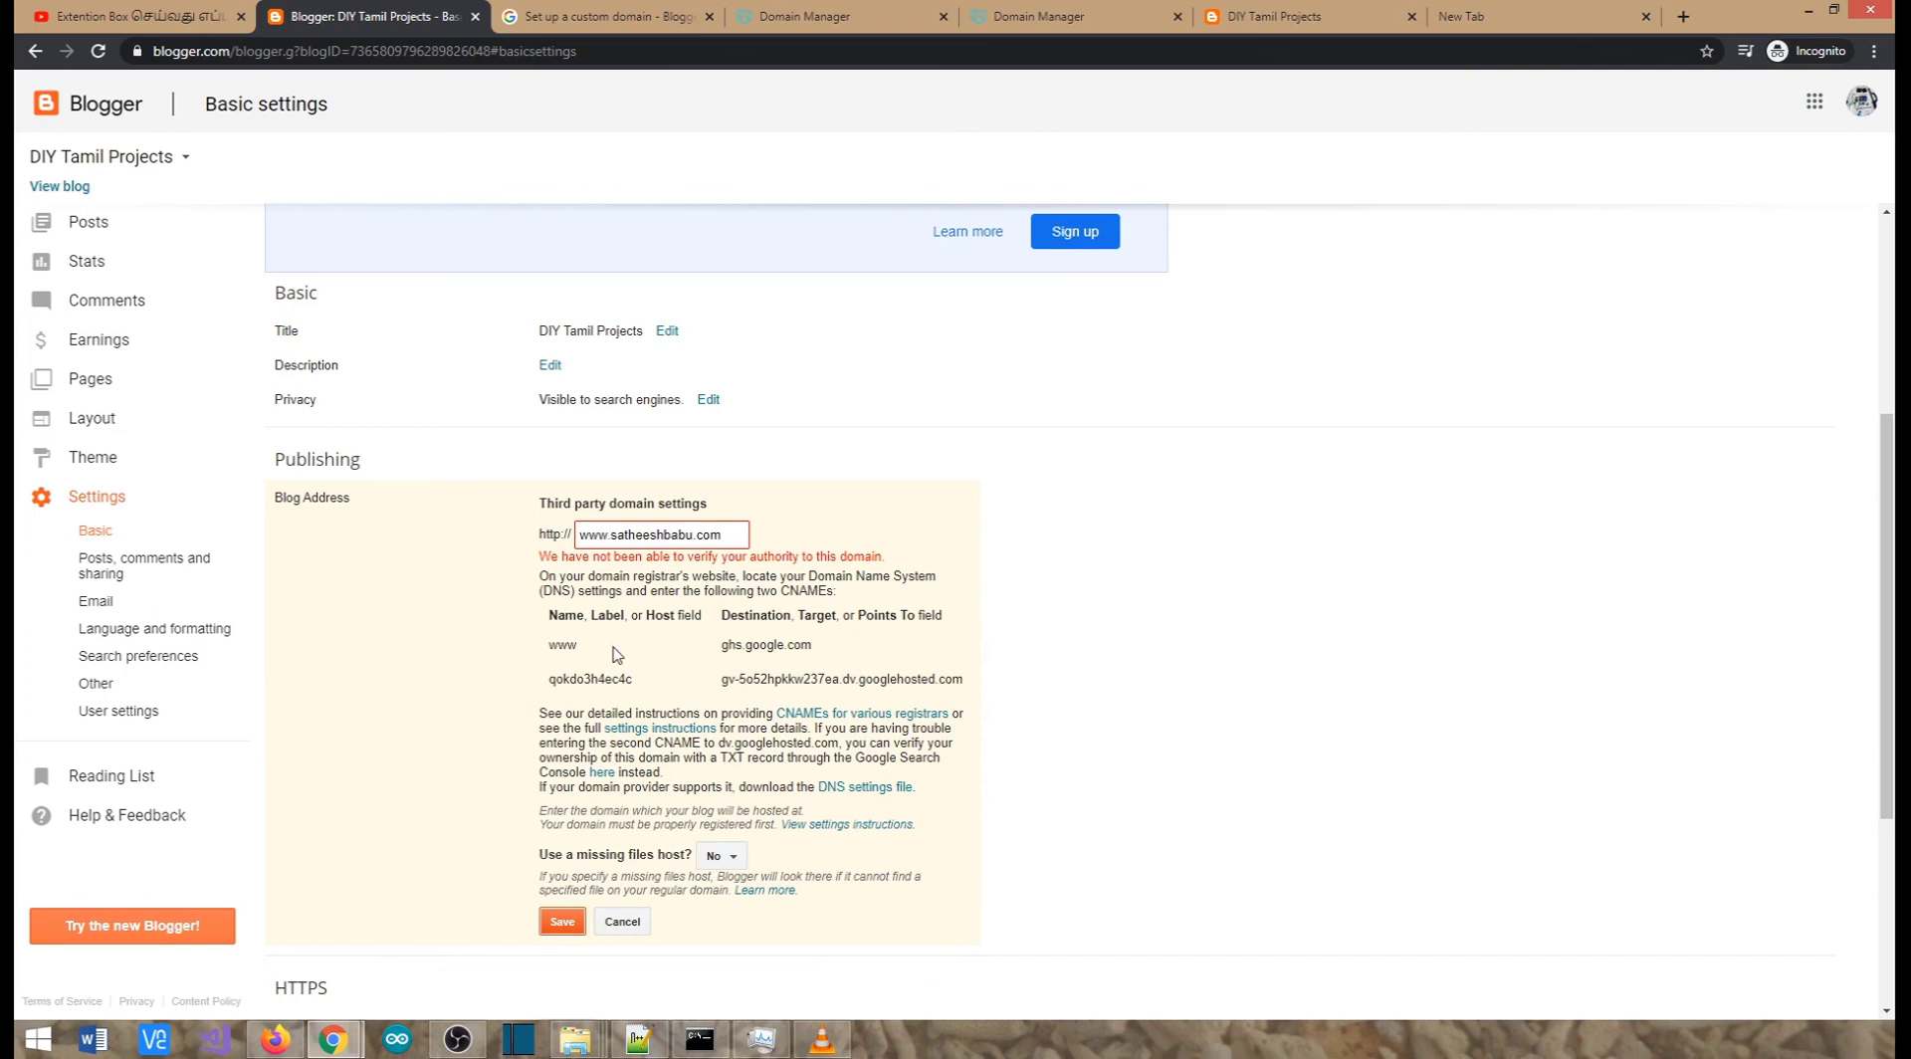
pyautogui.moveTo(553, 679); pyautogui.dragTo(627, 683)
pyautogui.click(799, 22)
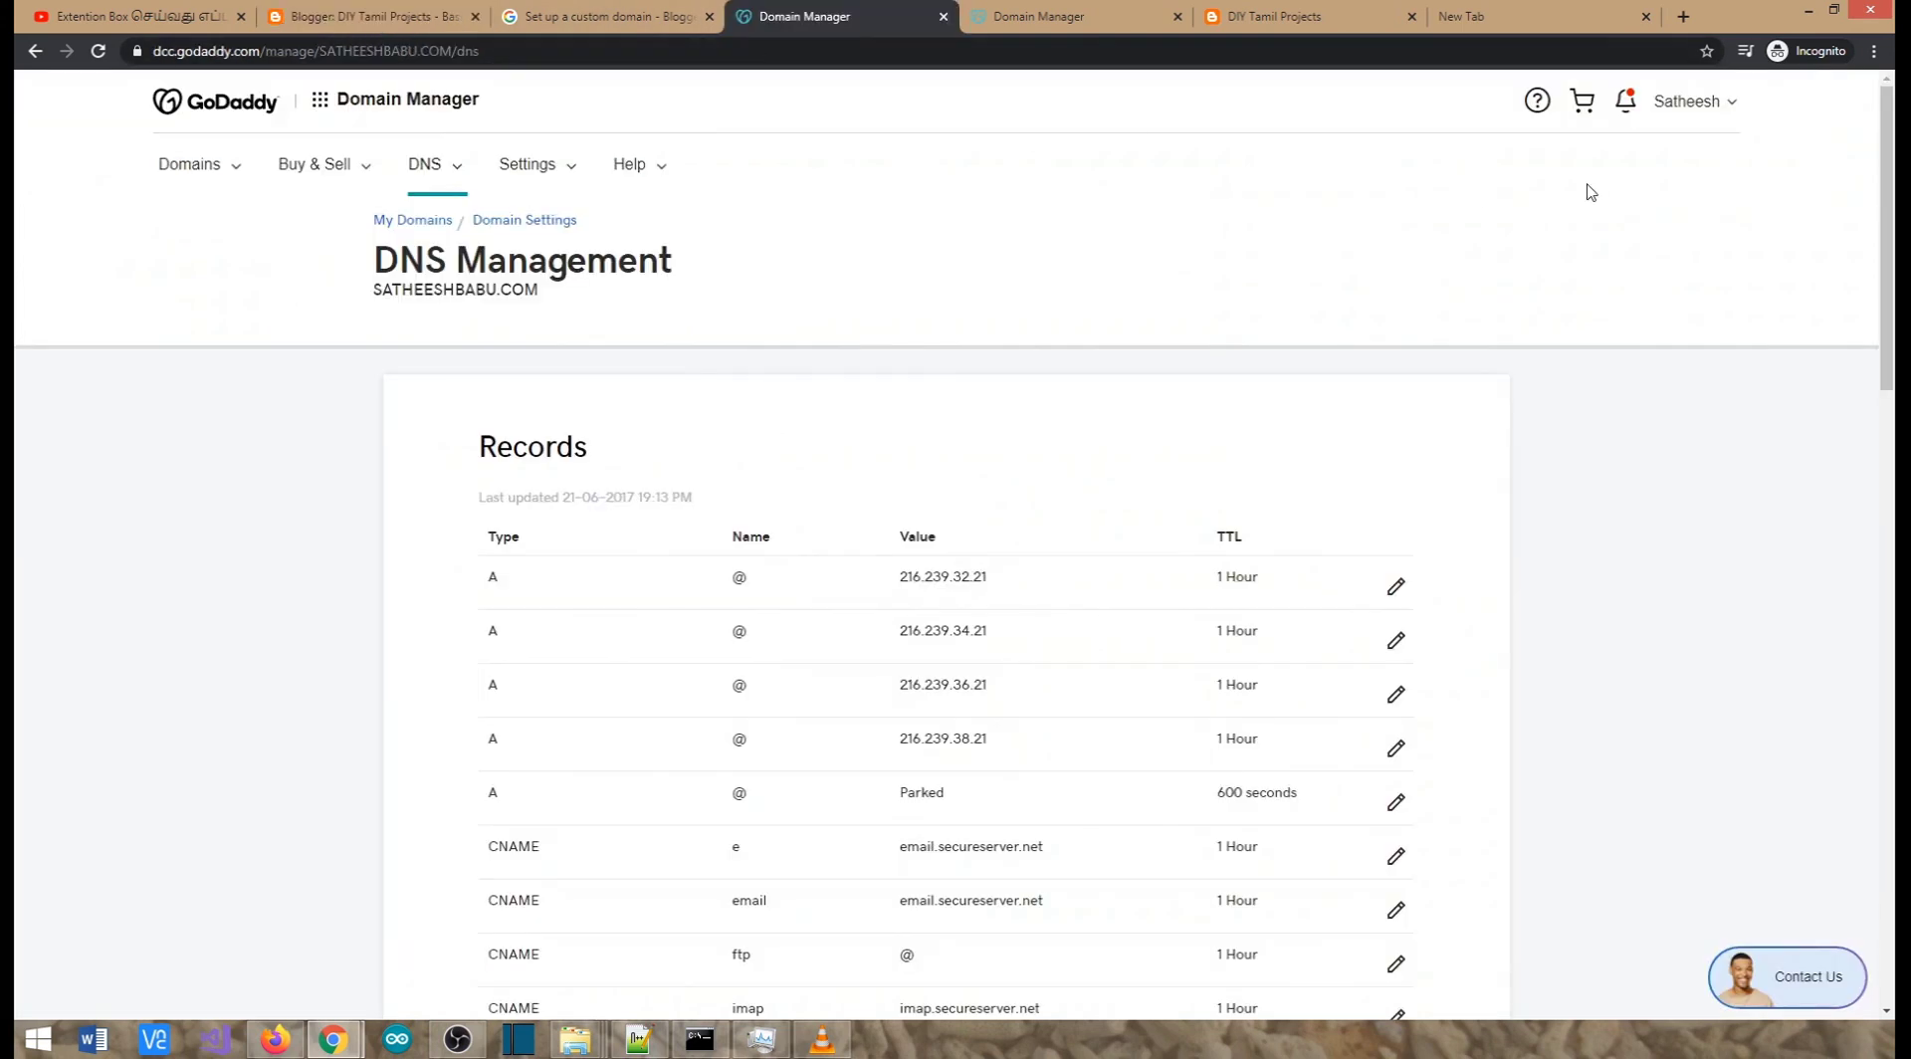
pyautogui.click(1729, 110)
pyautogui.click(1515, 274)
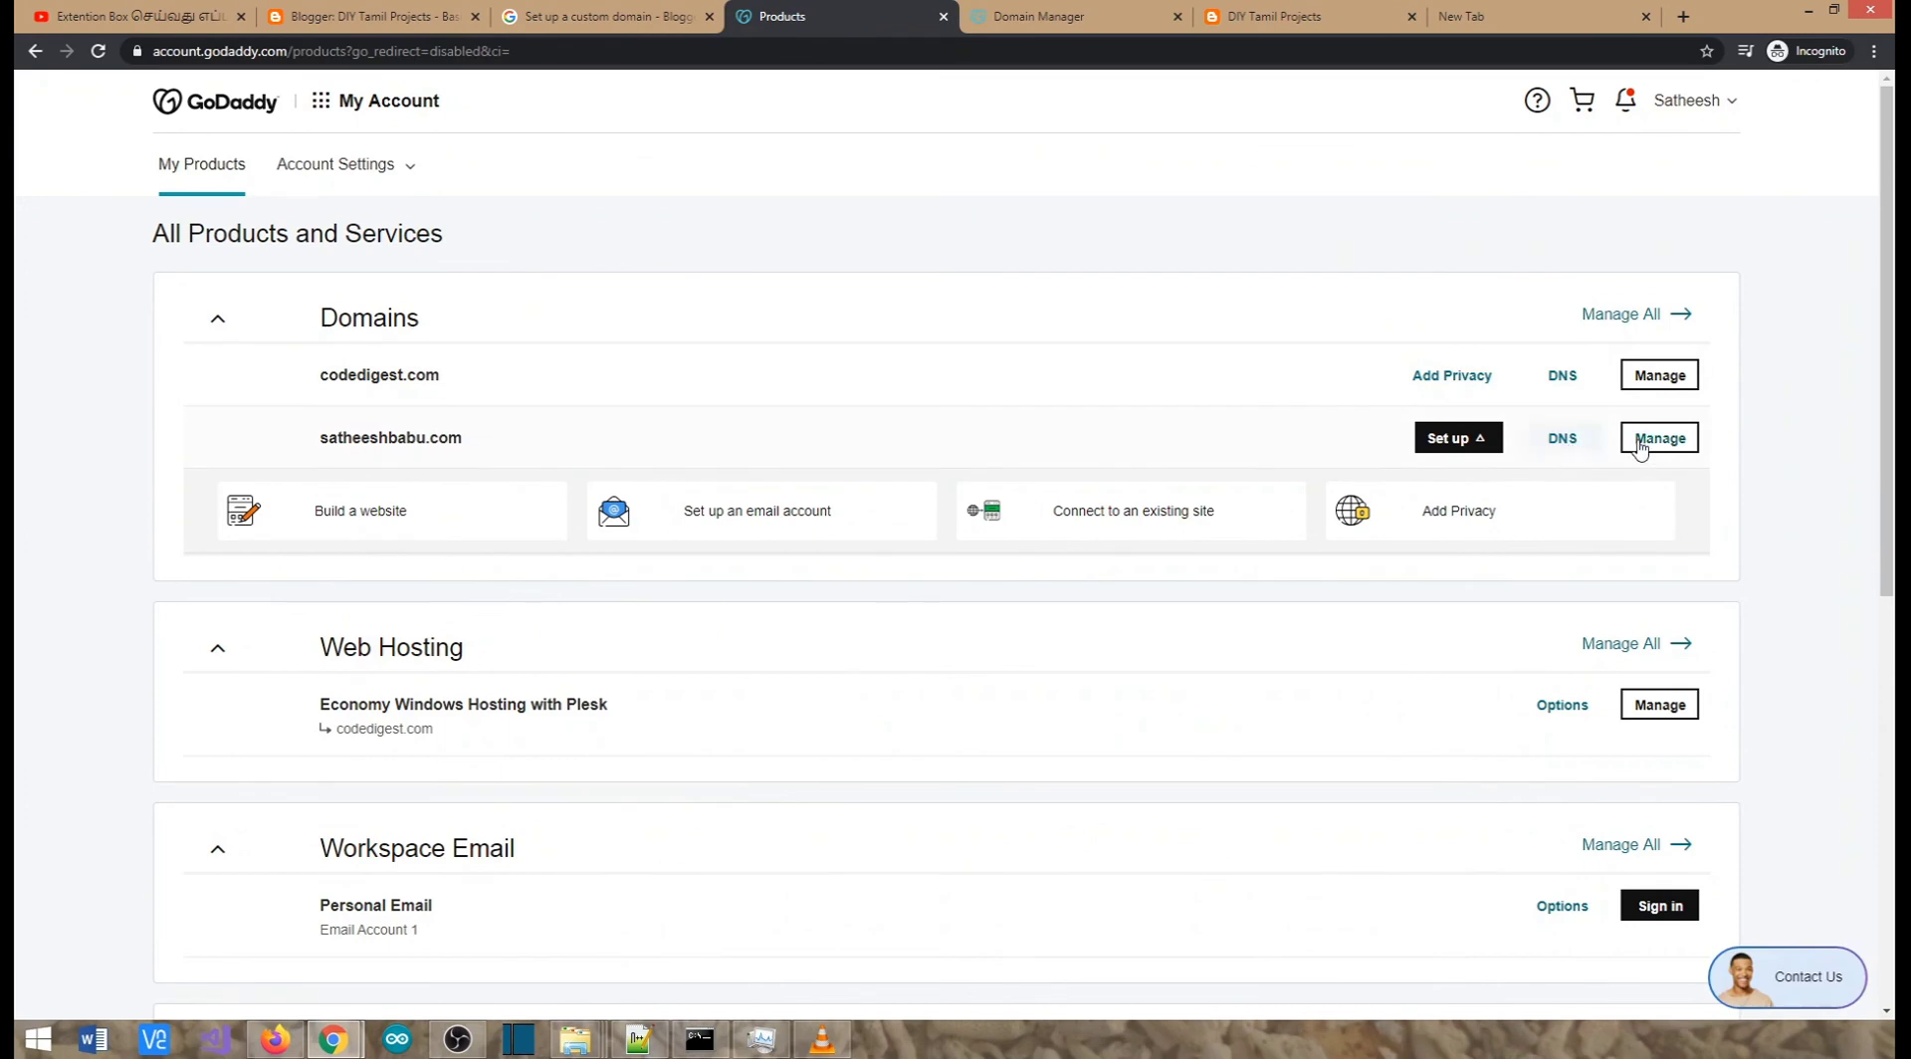
pyautogui.click(1563, 440)
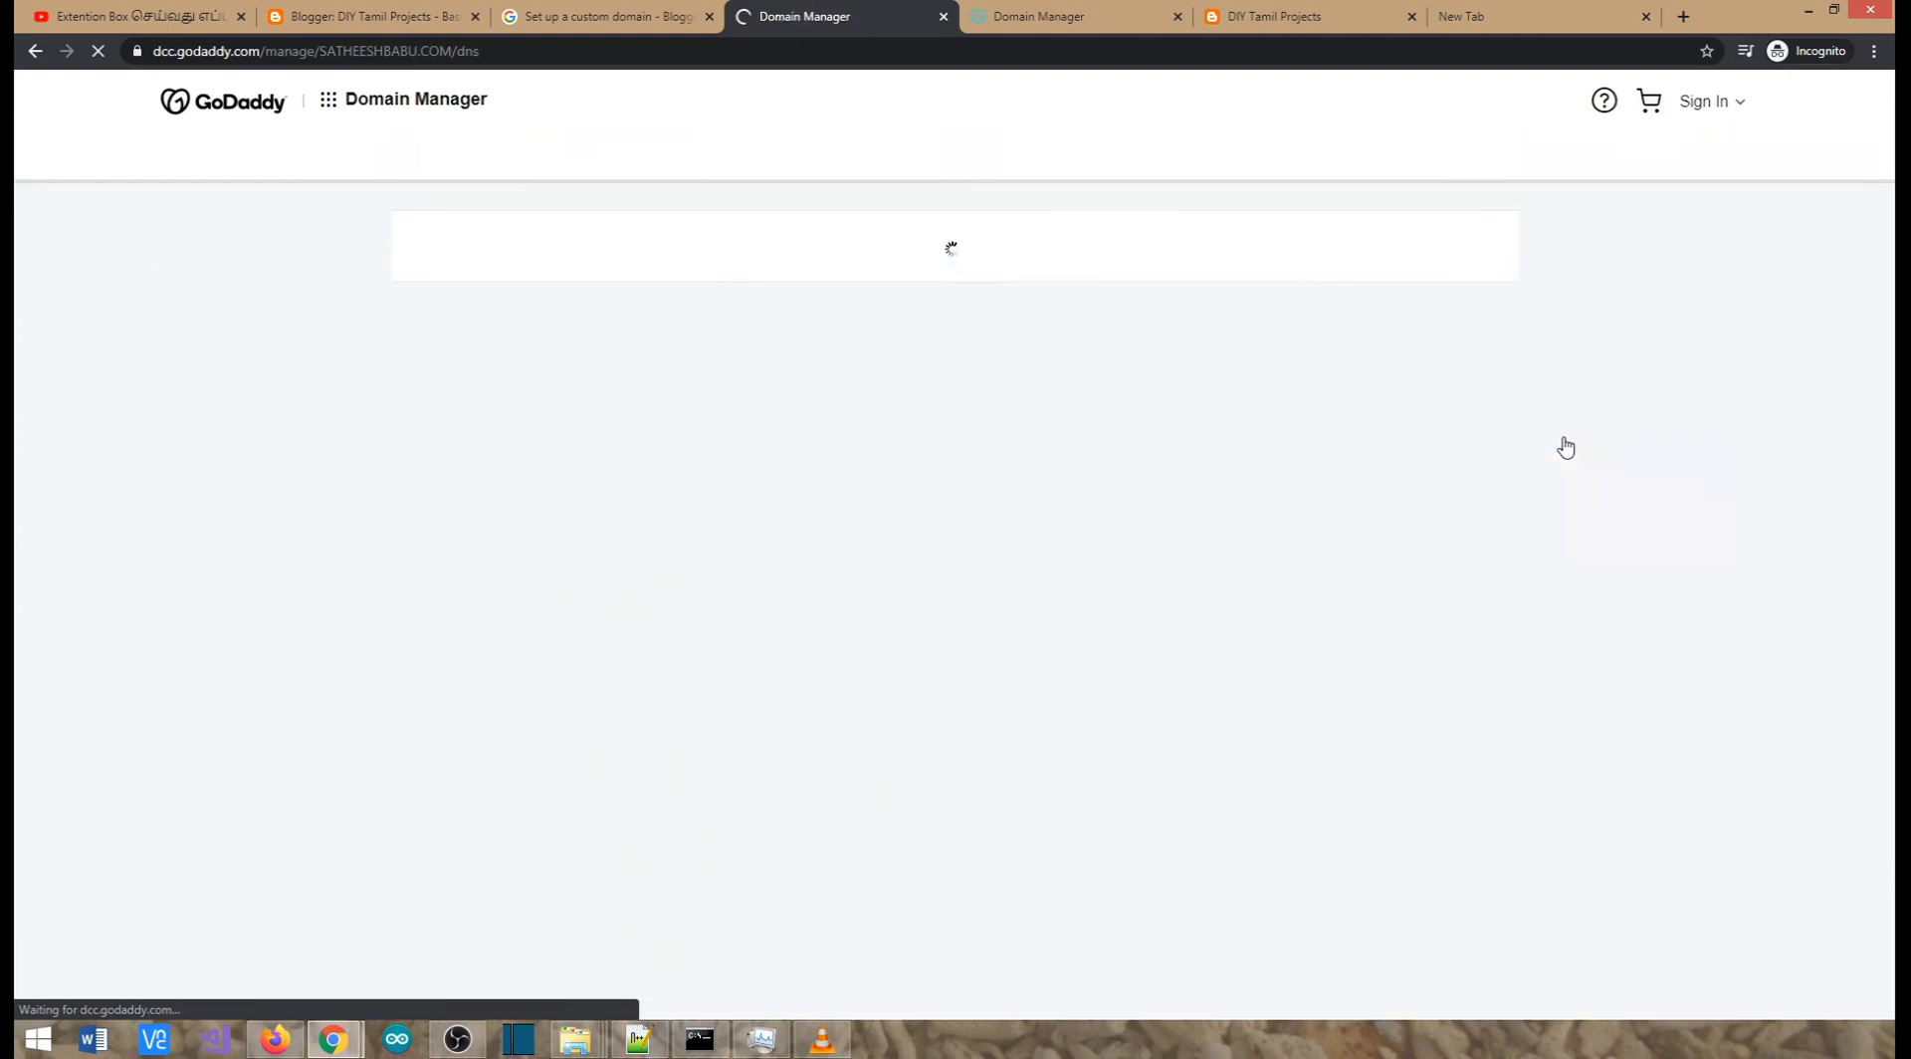
pyautogui.click(1274, 14)
pyautogui.click(1010, 18)
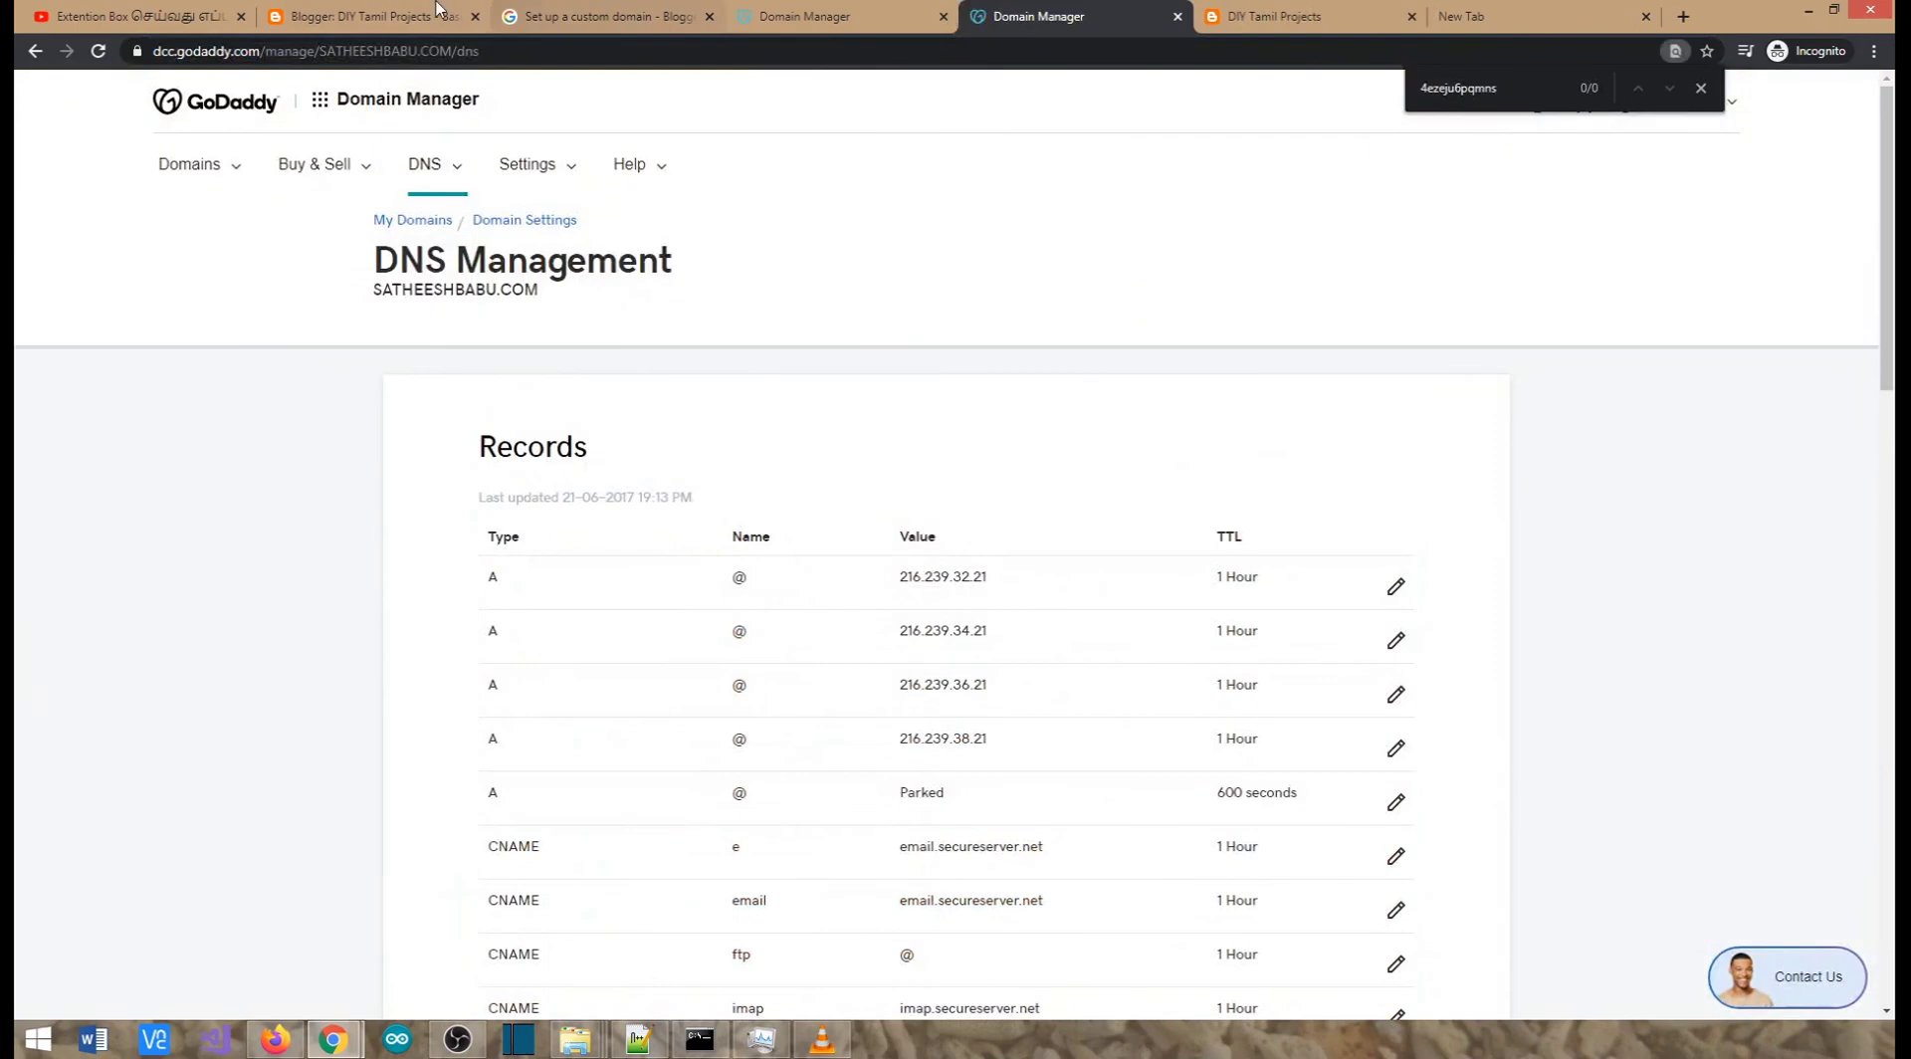
pyautogui.click(378, 16)
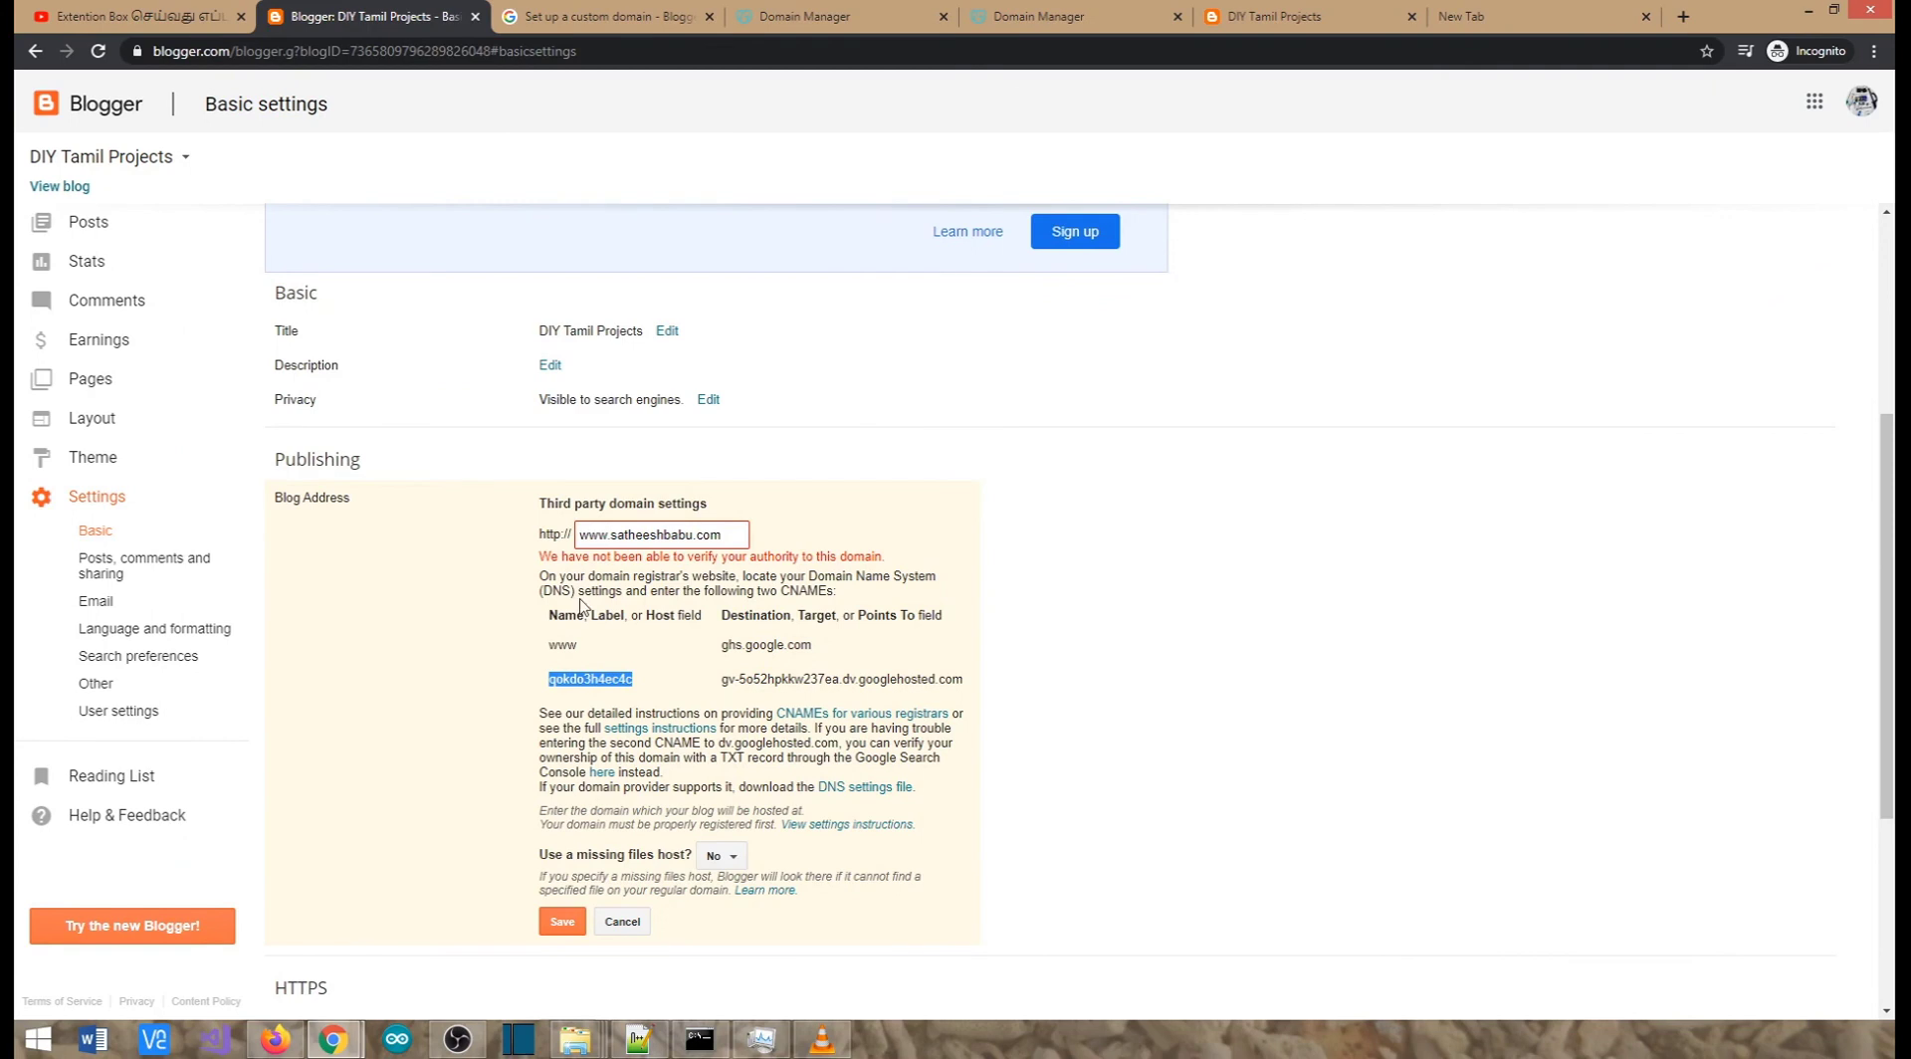
pyautogui.click(553, 647)
pyautogui.click(806, 16)
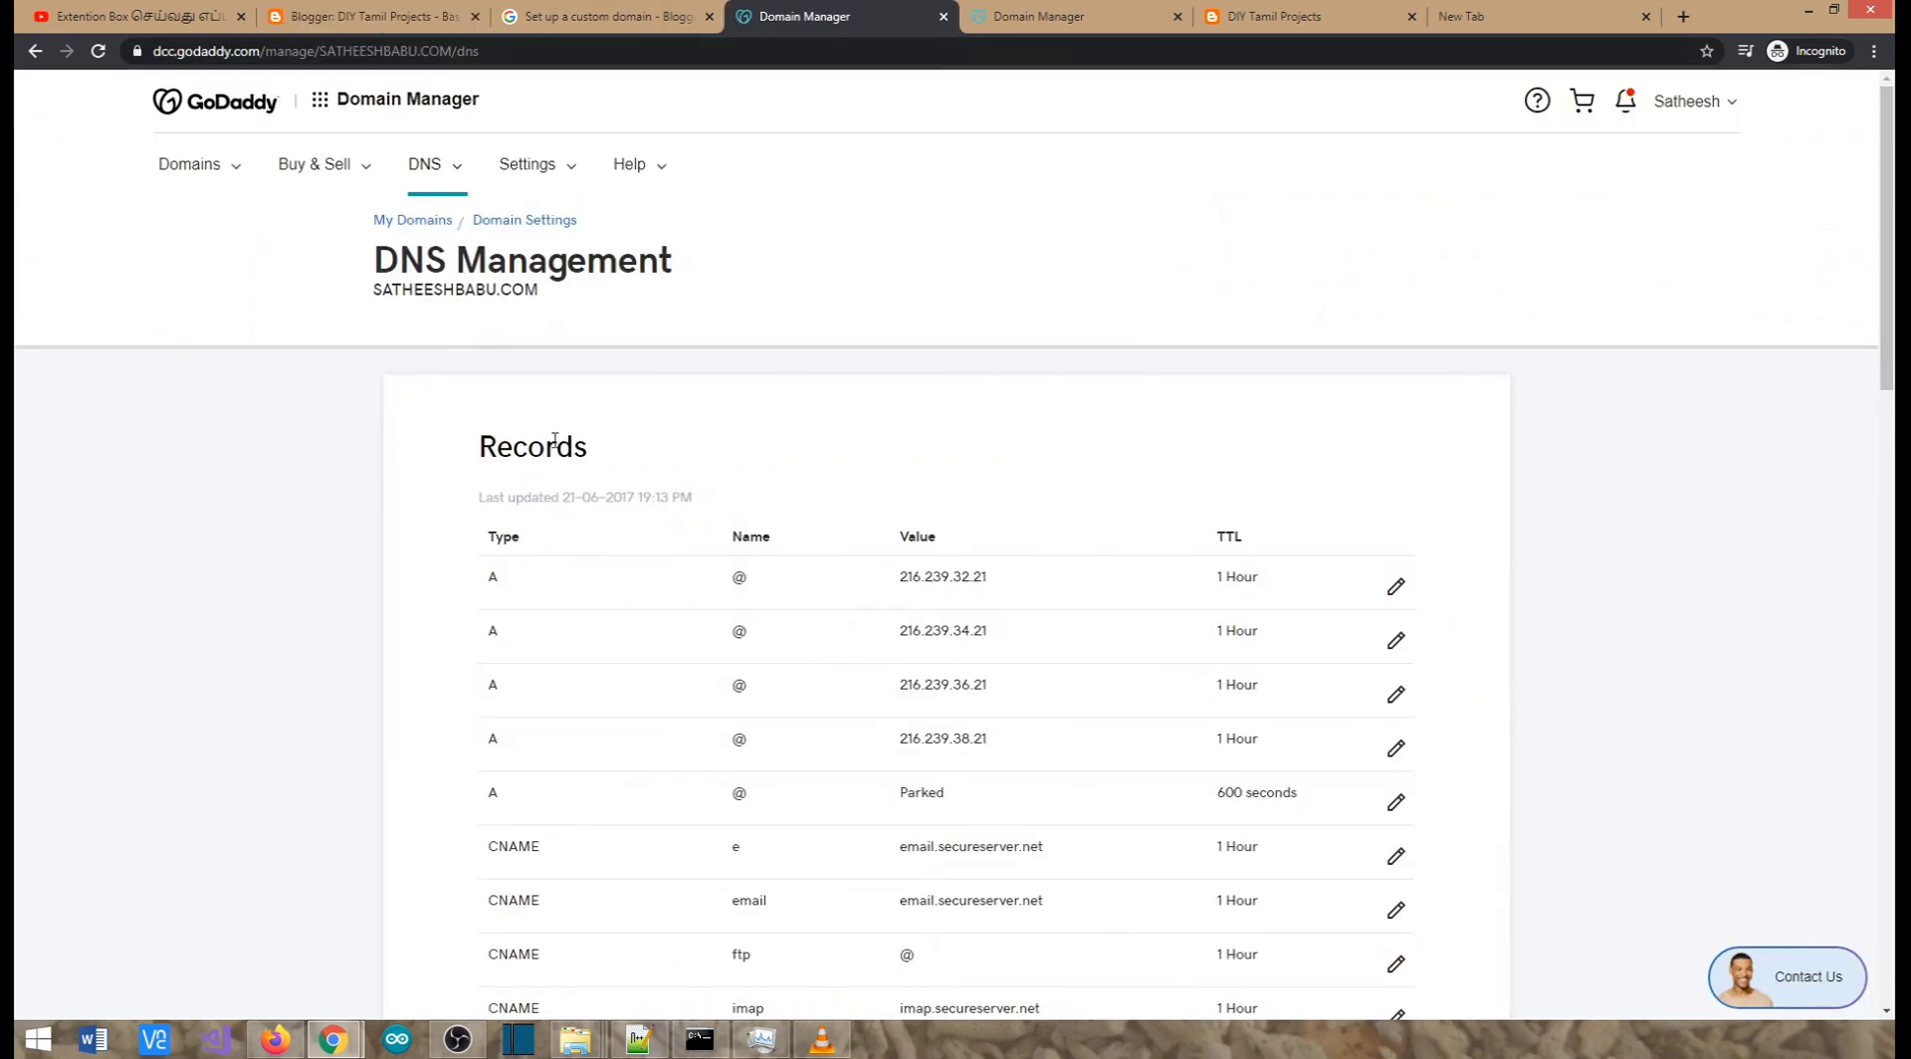
pyautogui.scroll(-1, 545, 569)
pyautogui.scroll(1, 546, 558)
pyautogui.scroll(-10, 652, 546)
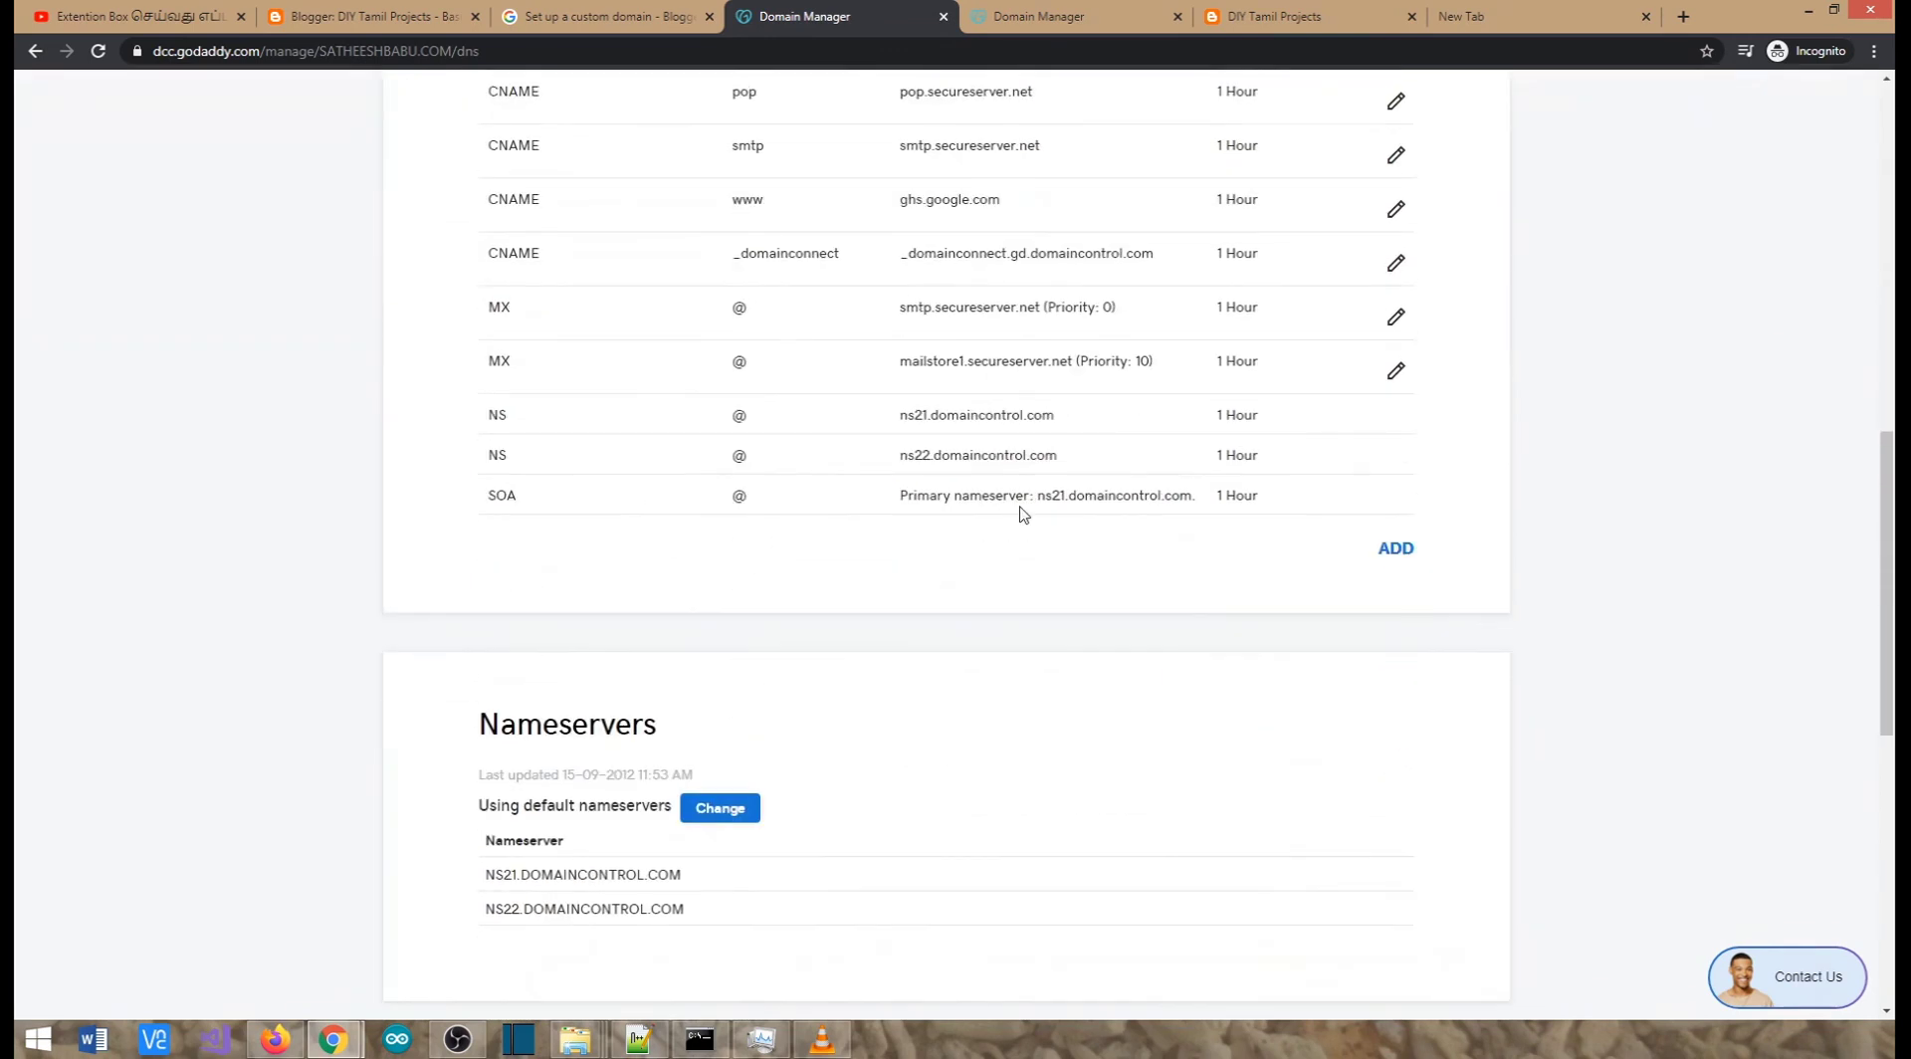
pyautogui.scroll(10, 633, 418)
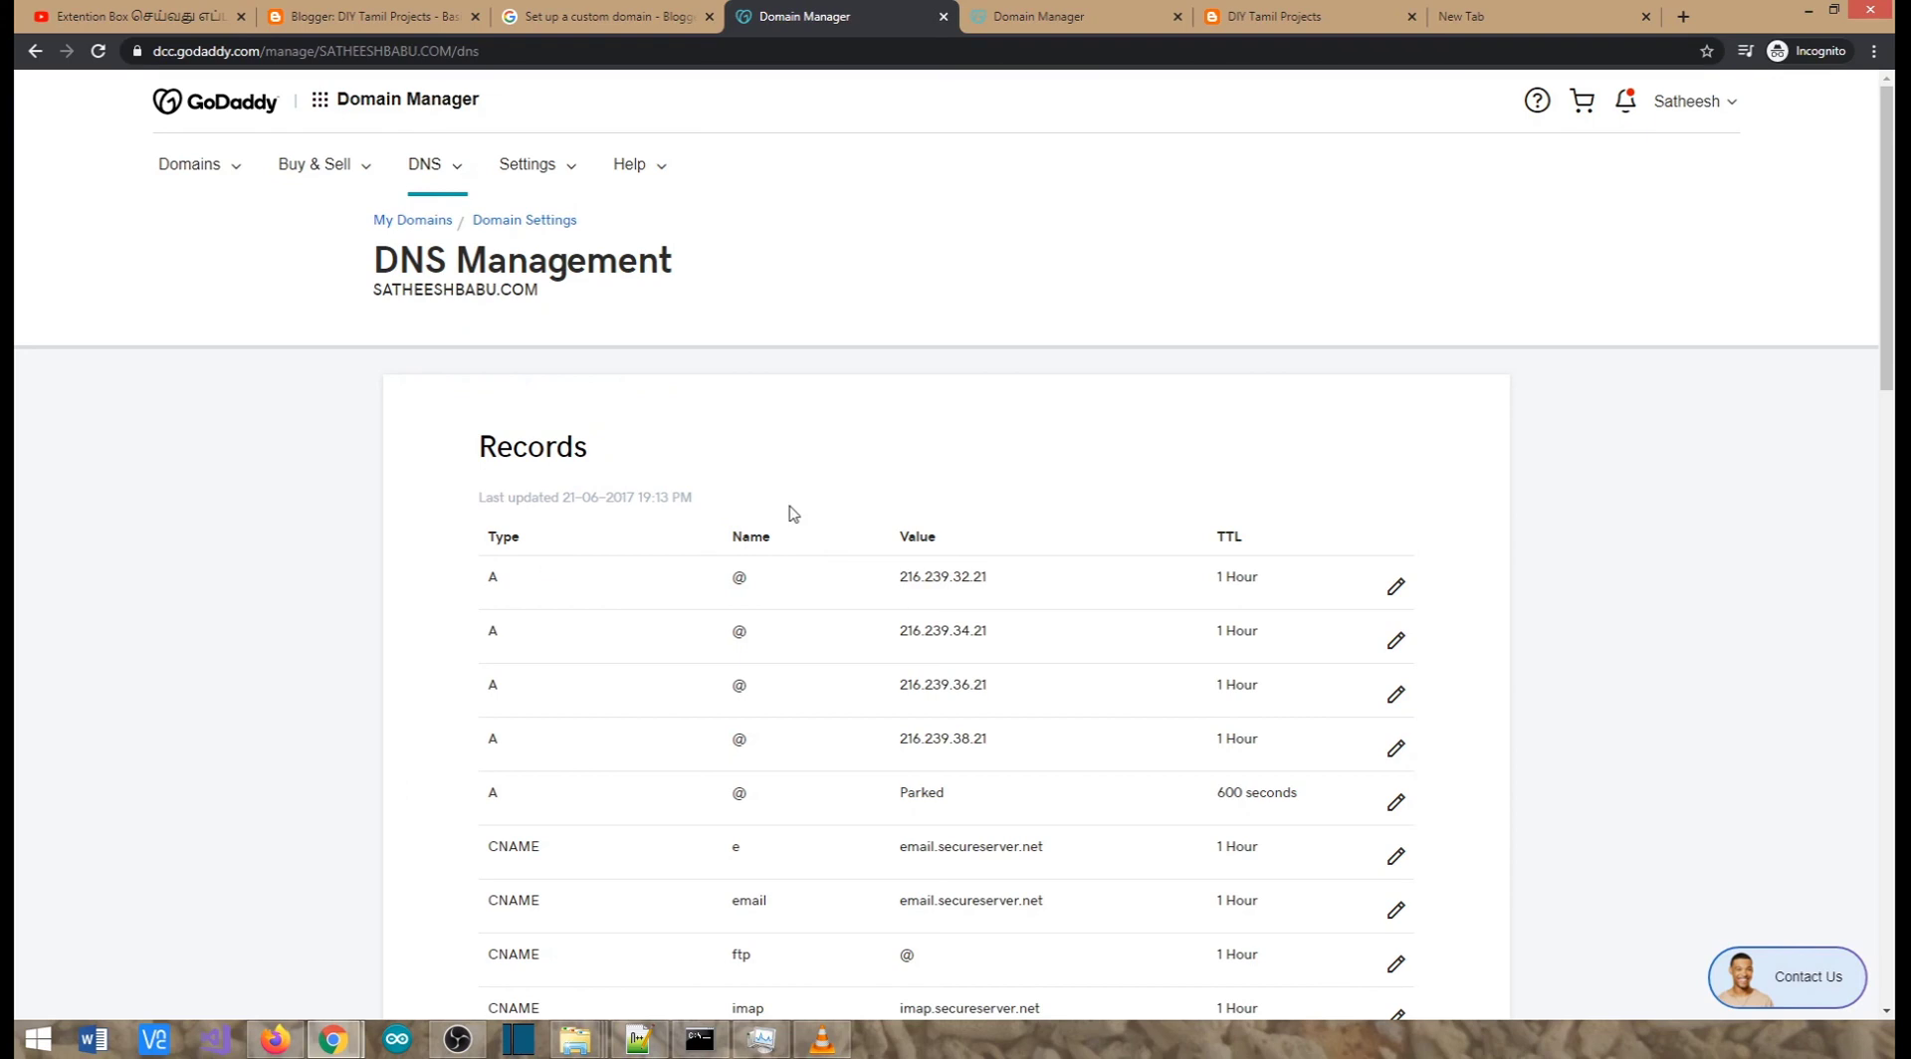
pyautogui.scroll(-8, 794, 513)
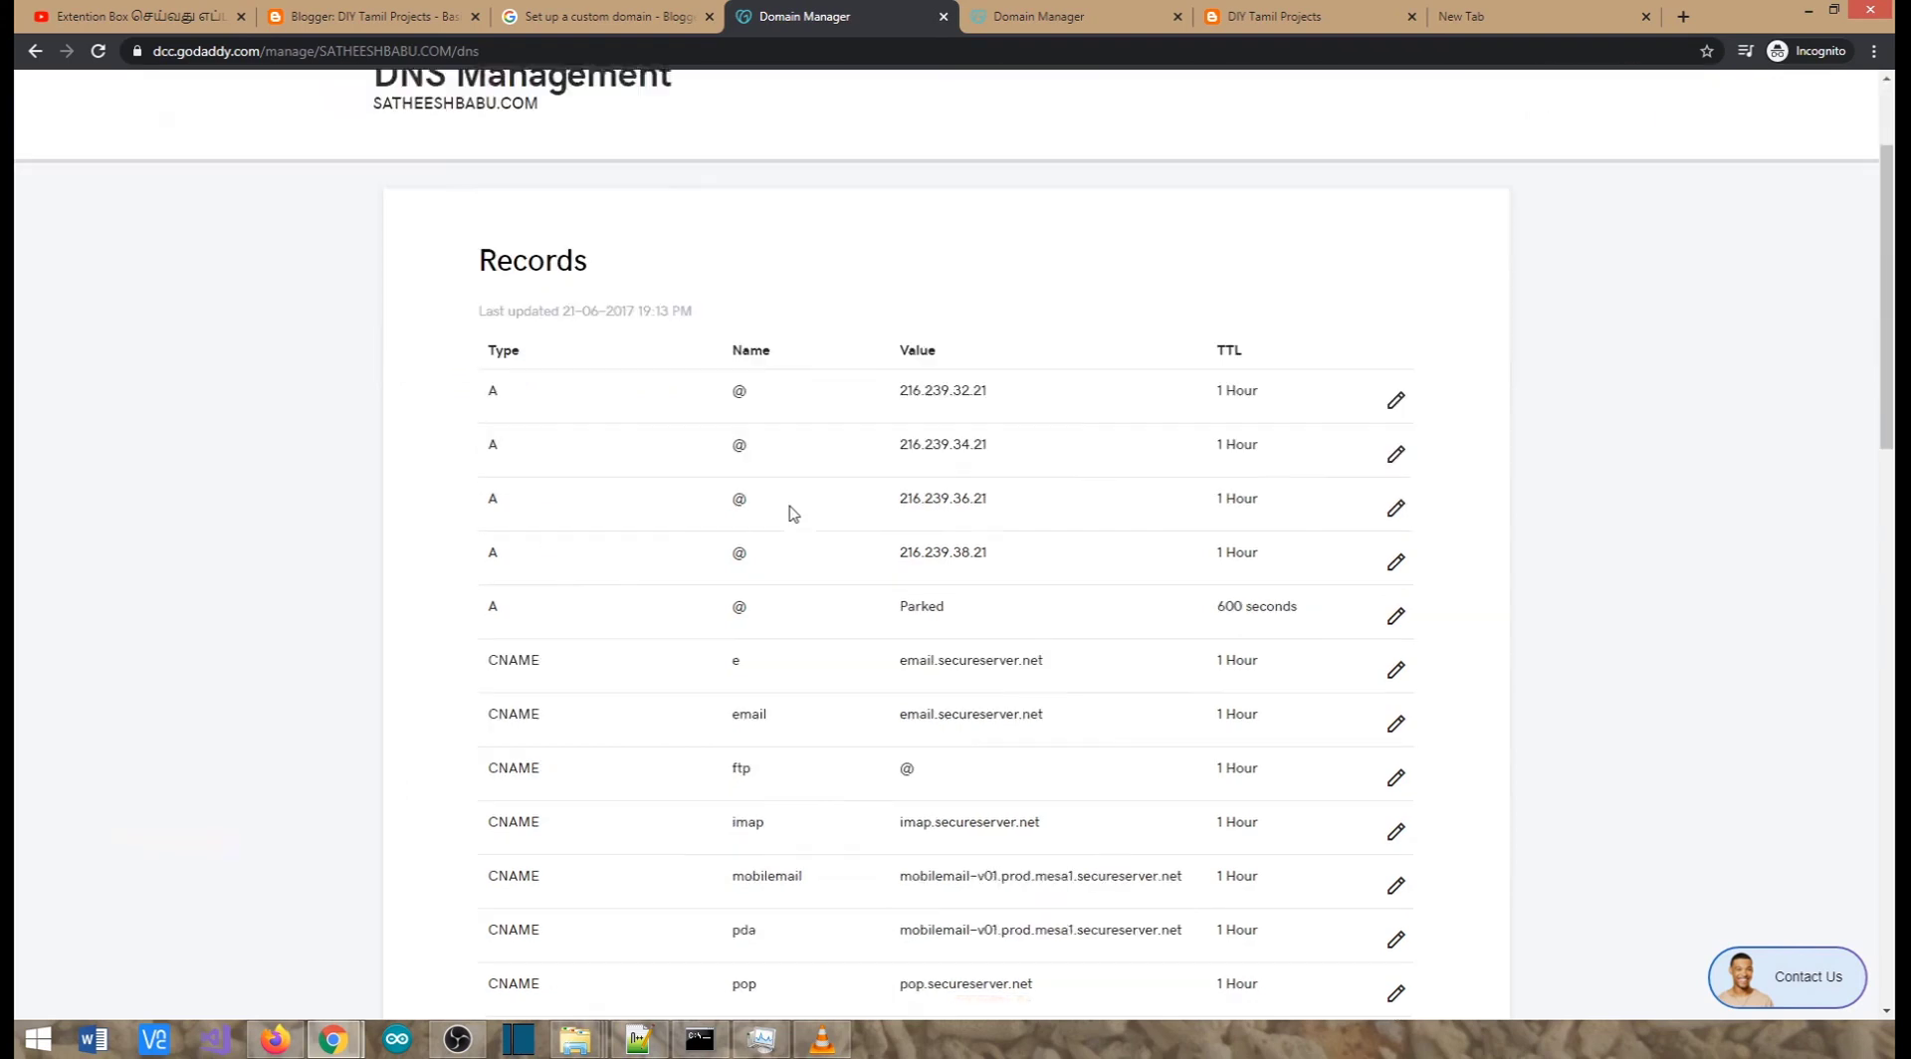
pyautogui.click(1394, 845)
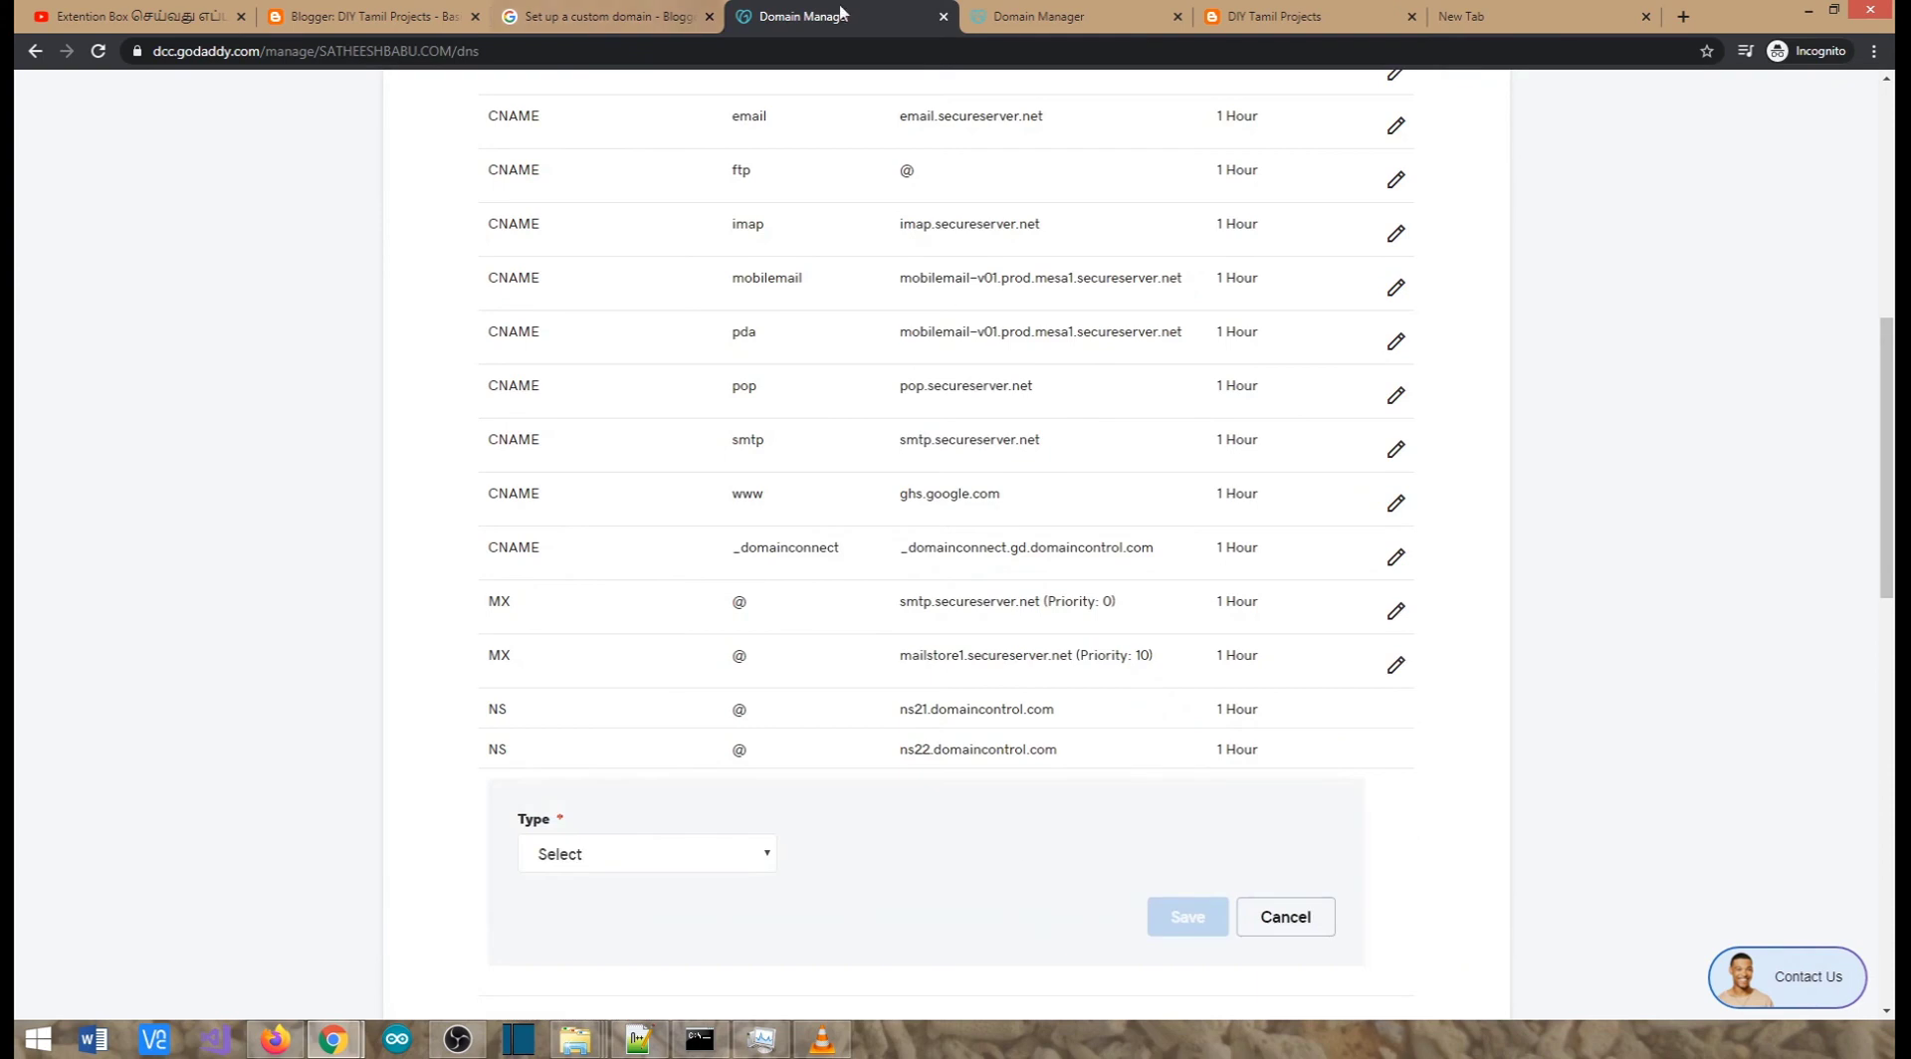
pyautogui.click(1258, 20)
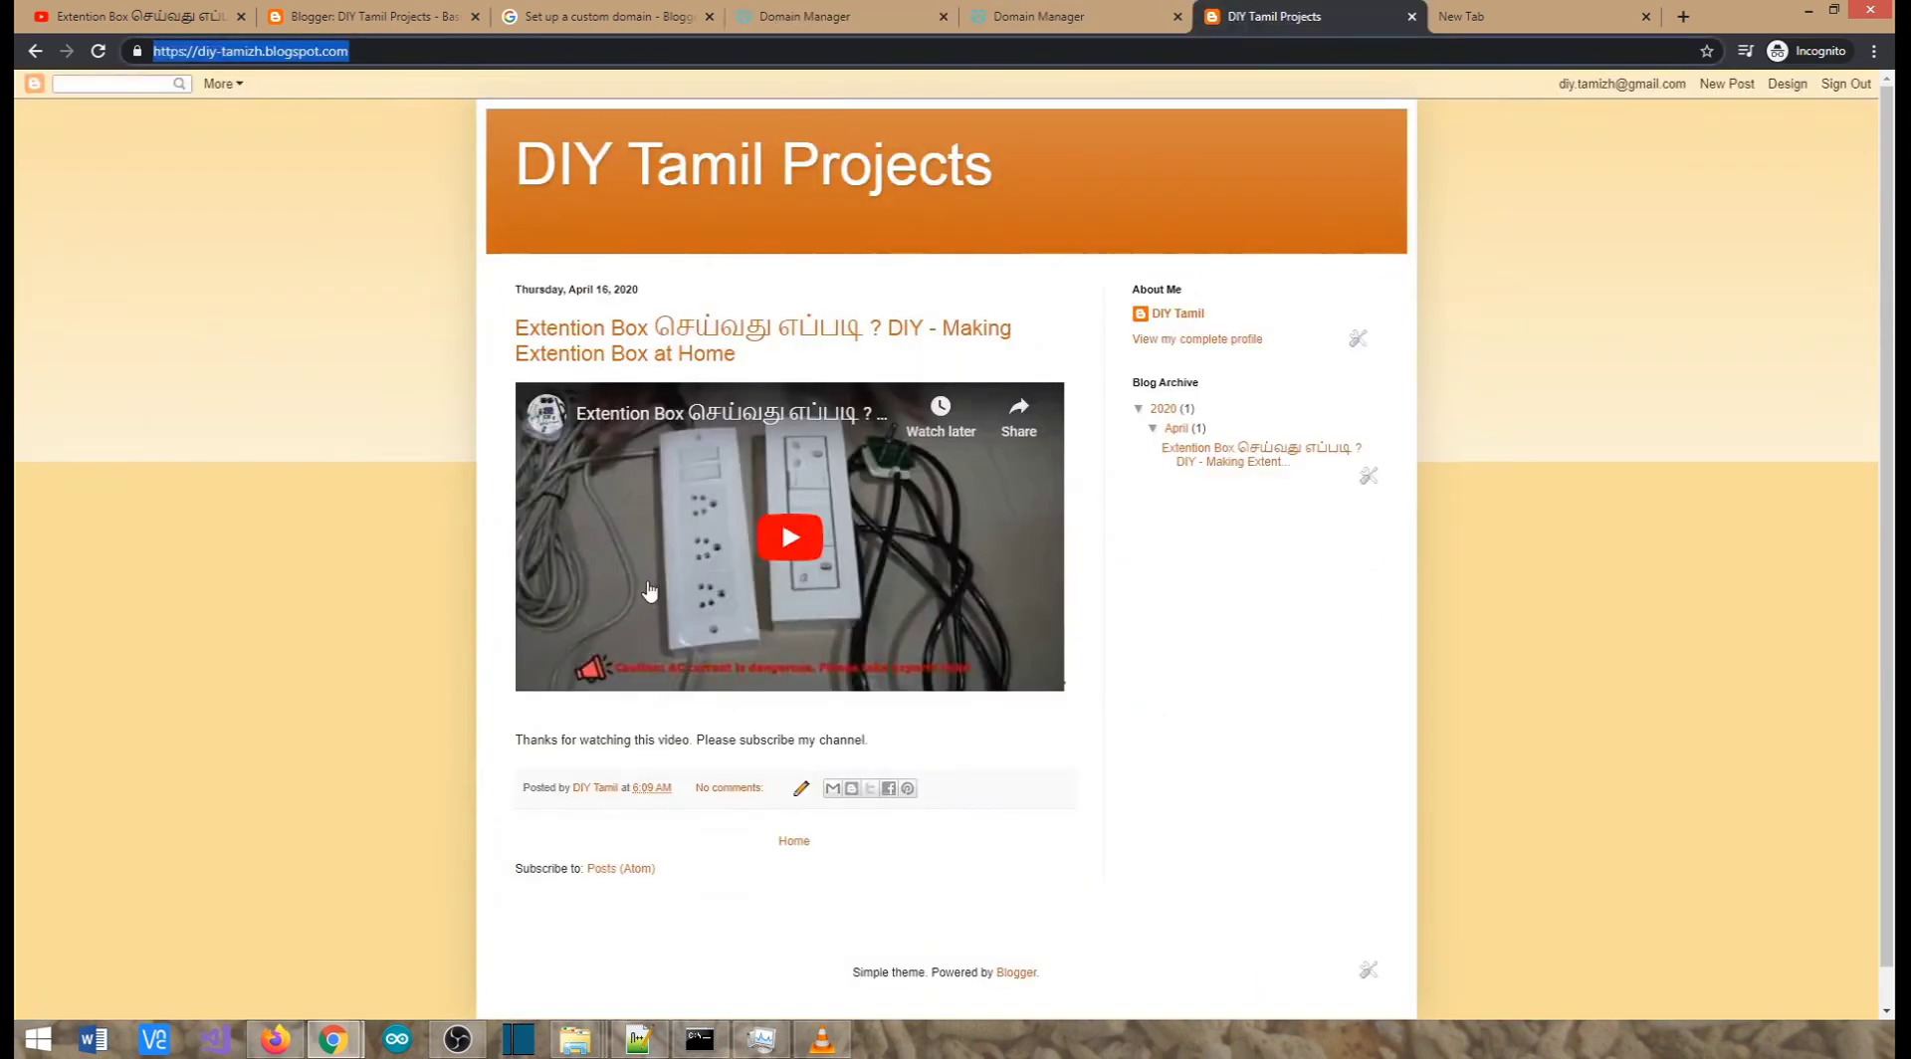
pyautogui.click(604, 8)
pyautogui.click(374, 16)
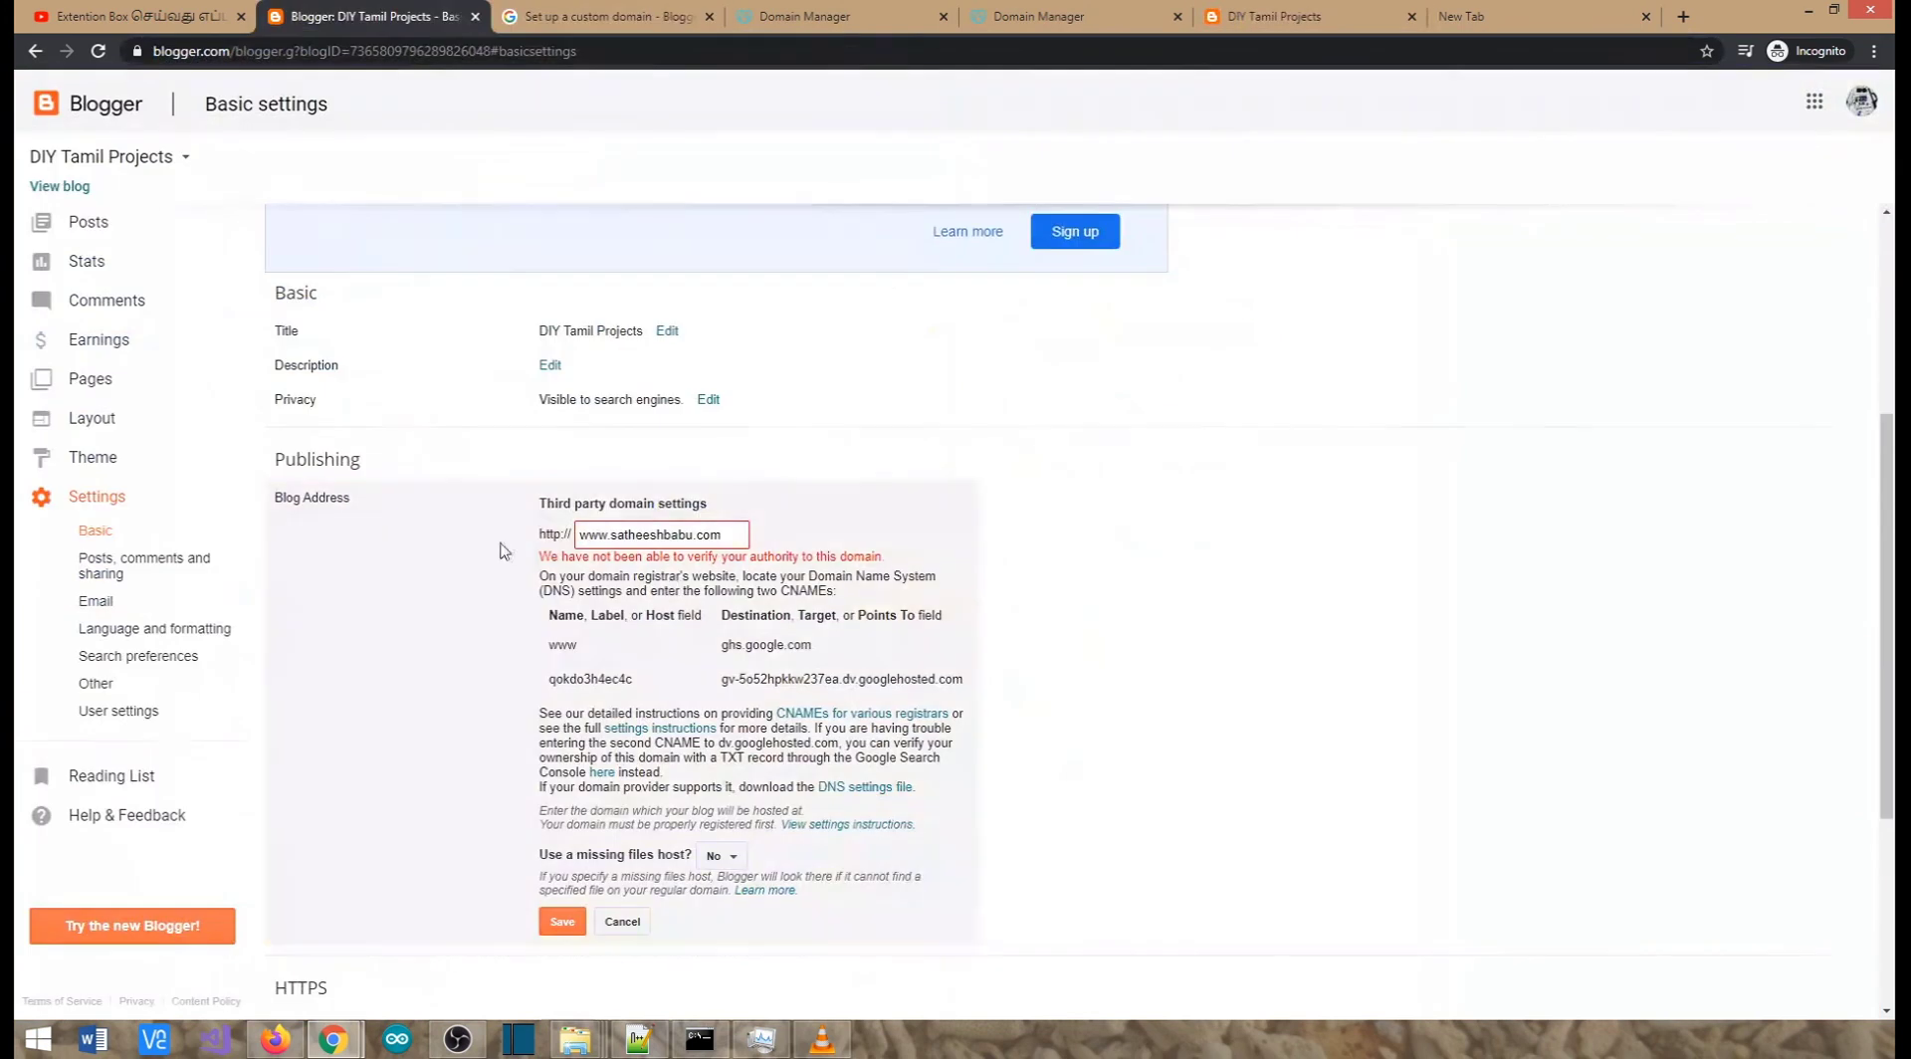
pyautogui.doubleClick(559, 647)
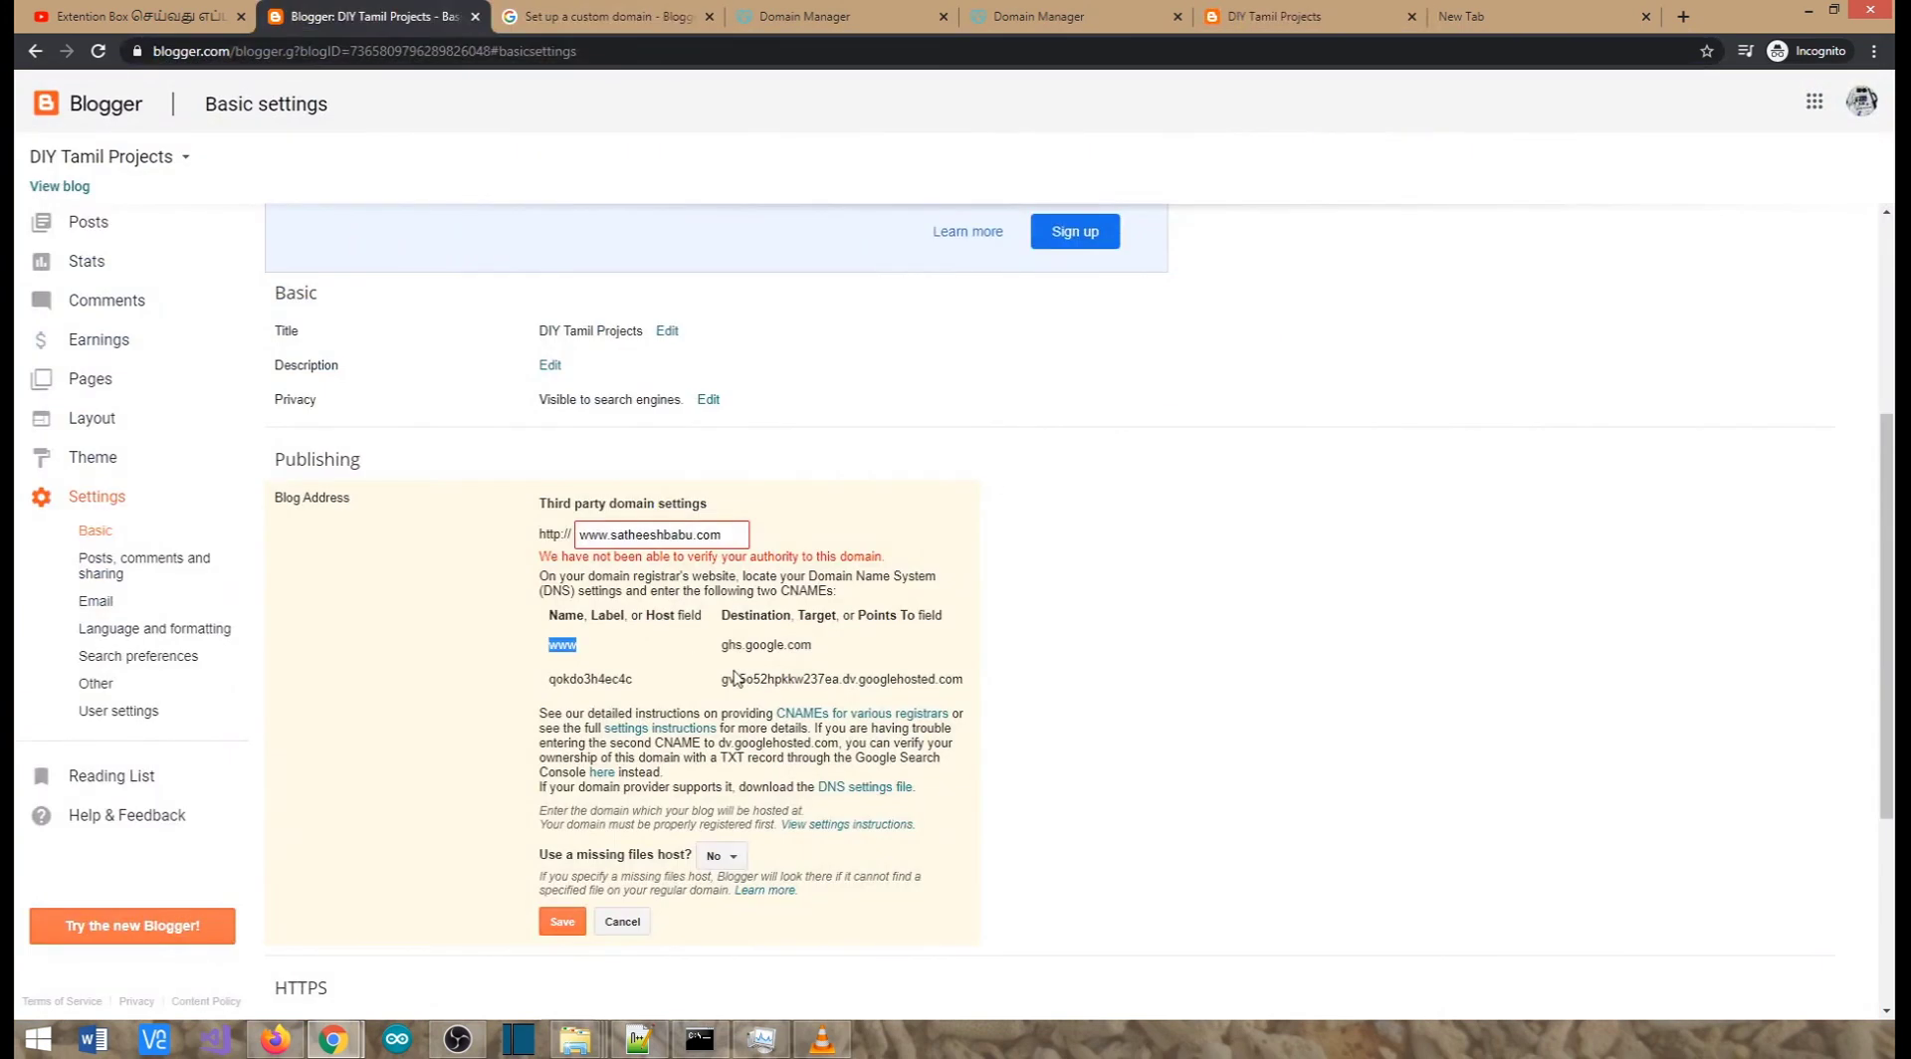
pyautogui.click(856, 16)
pyautogui.click(764, 856)
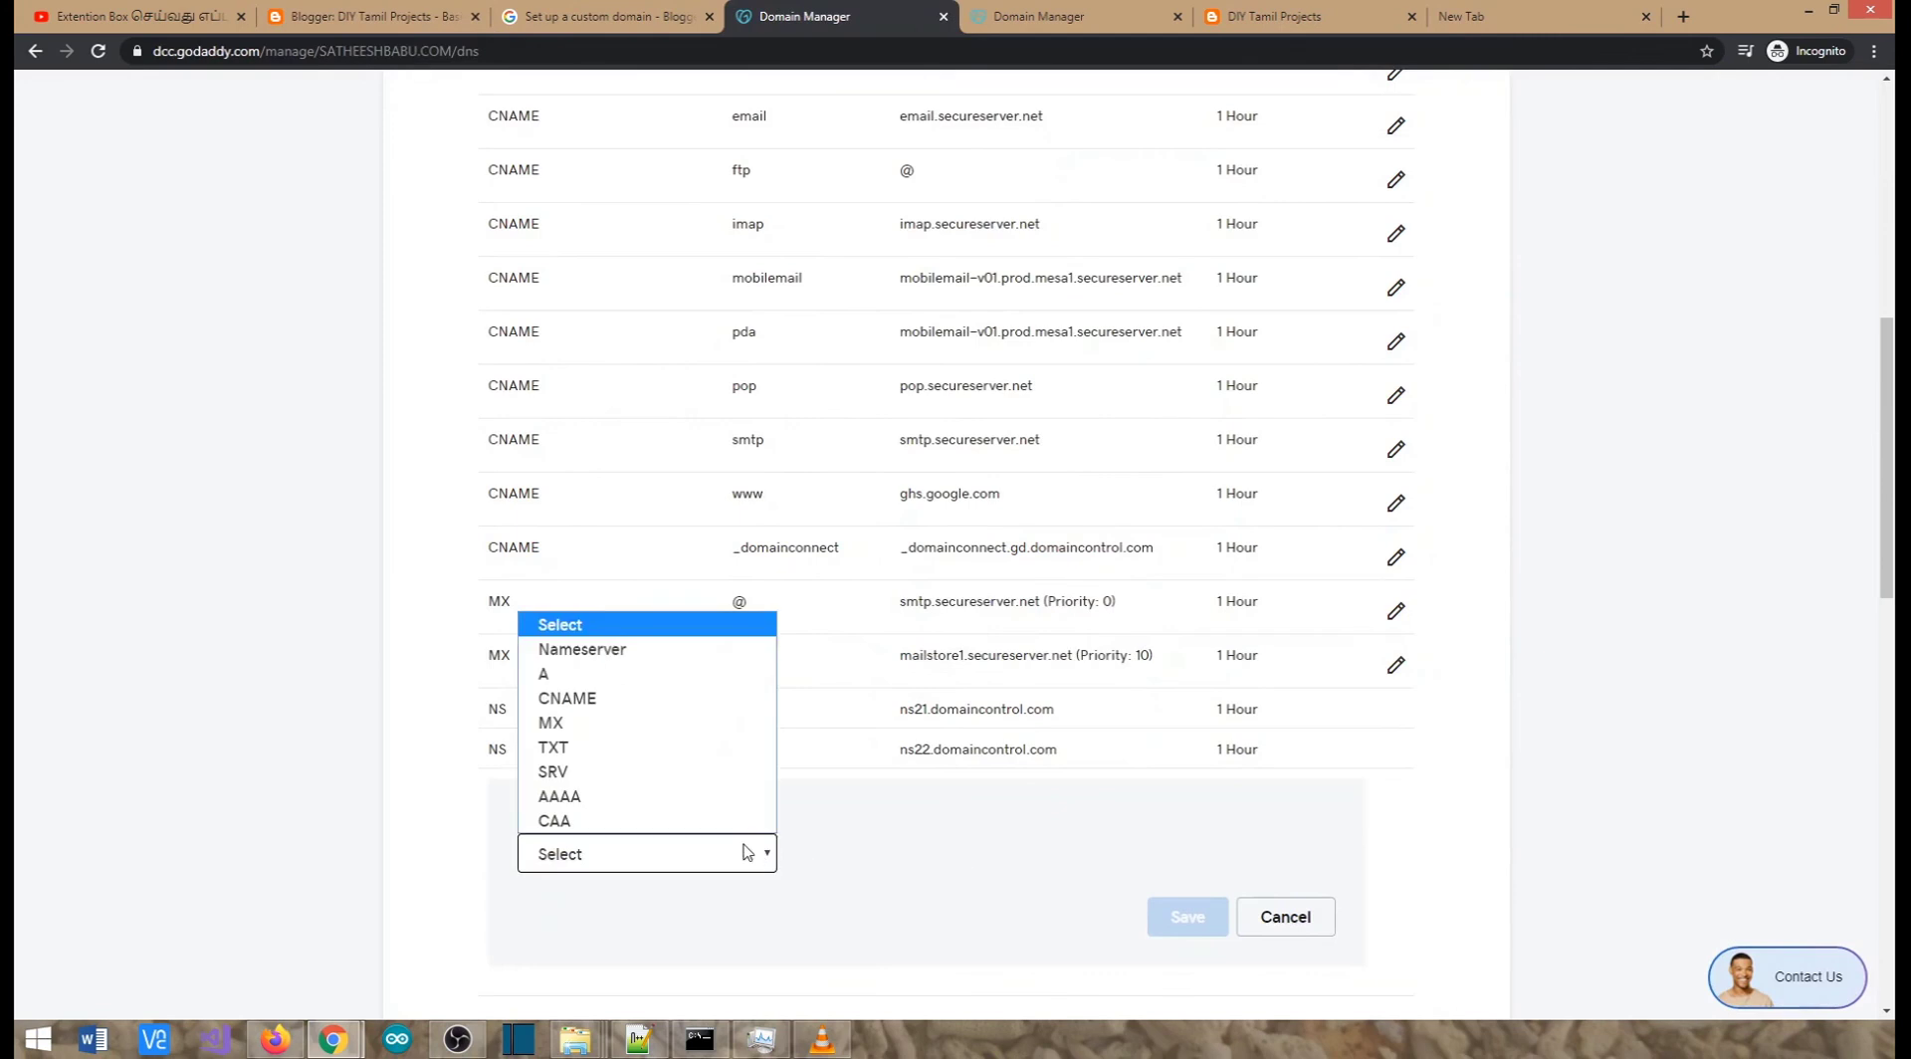
pyautogui.click(582, 702)
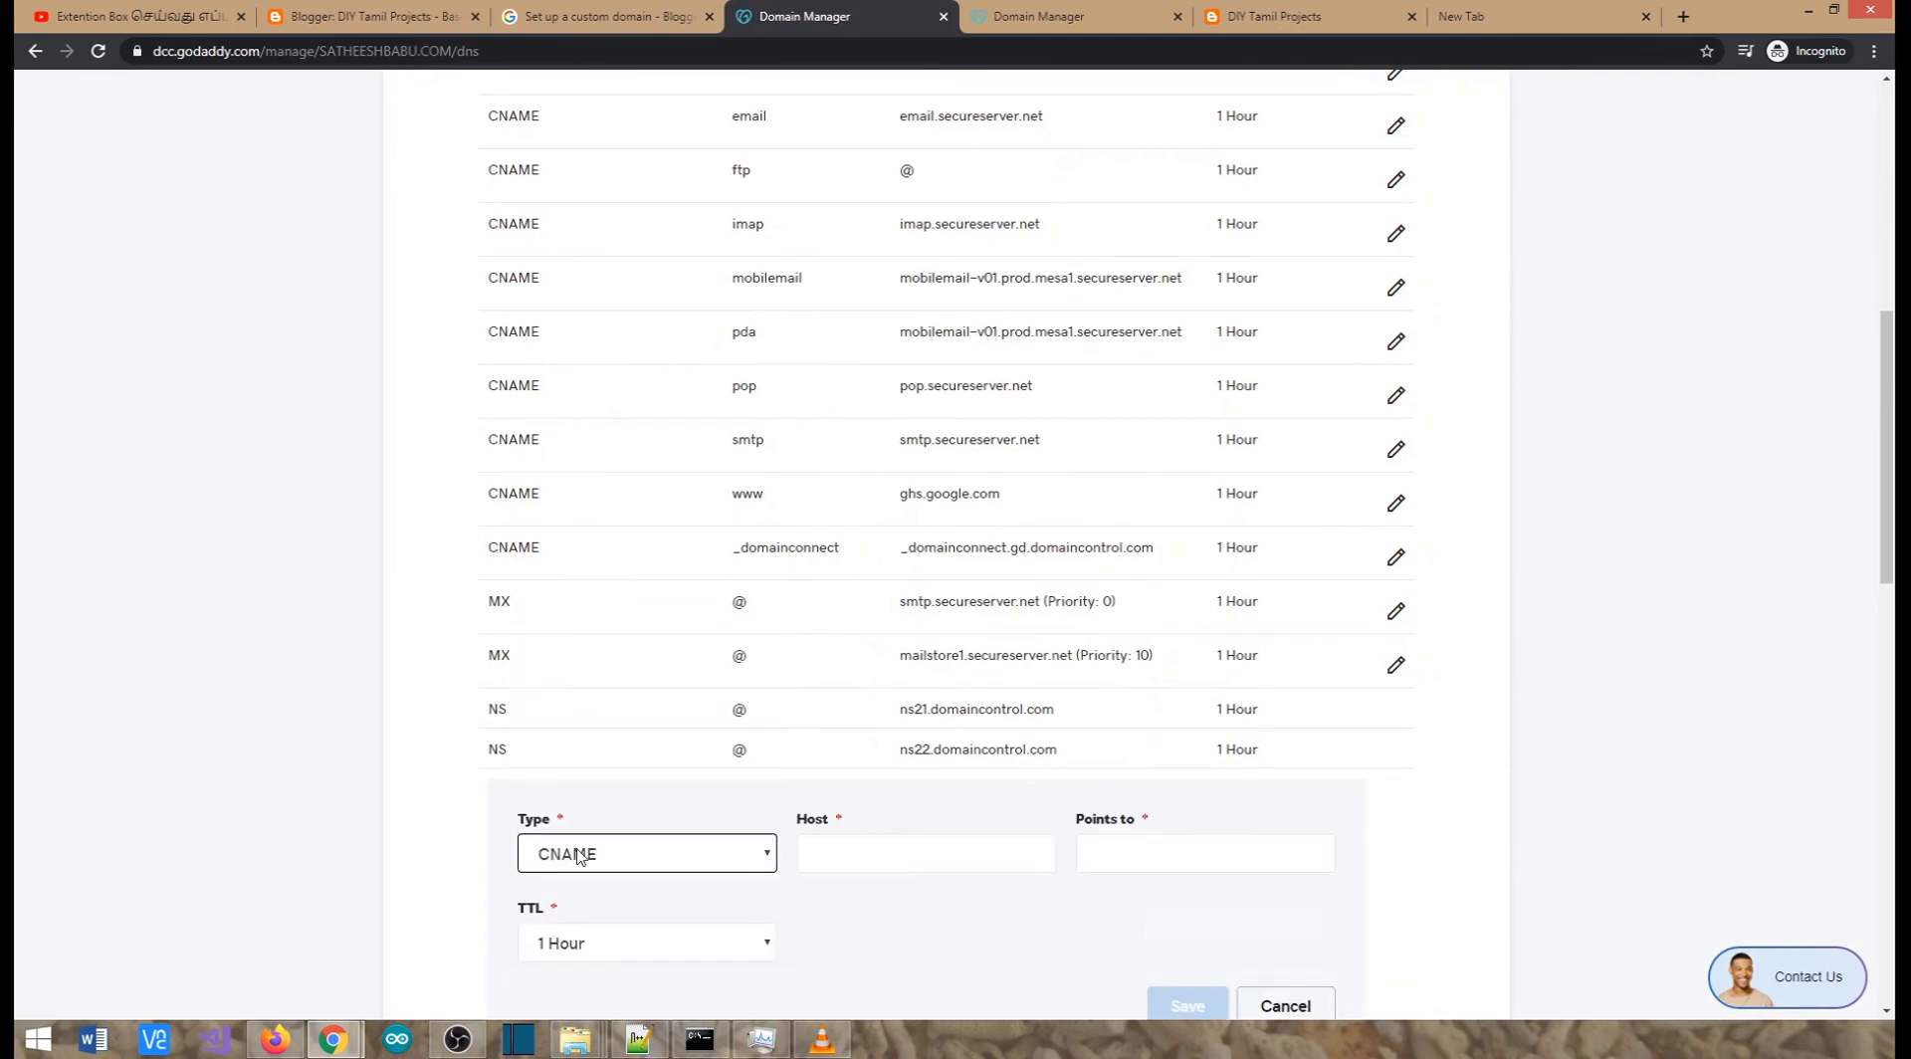
pyautogui.click(888, 859)
pyautogui.write('www')
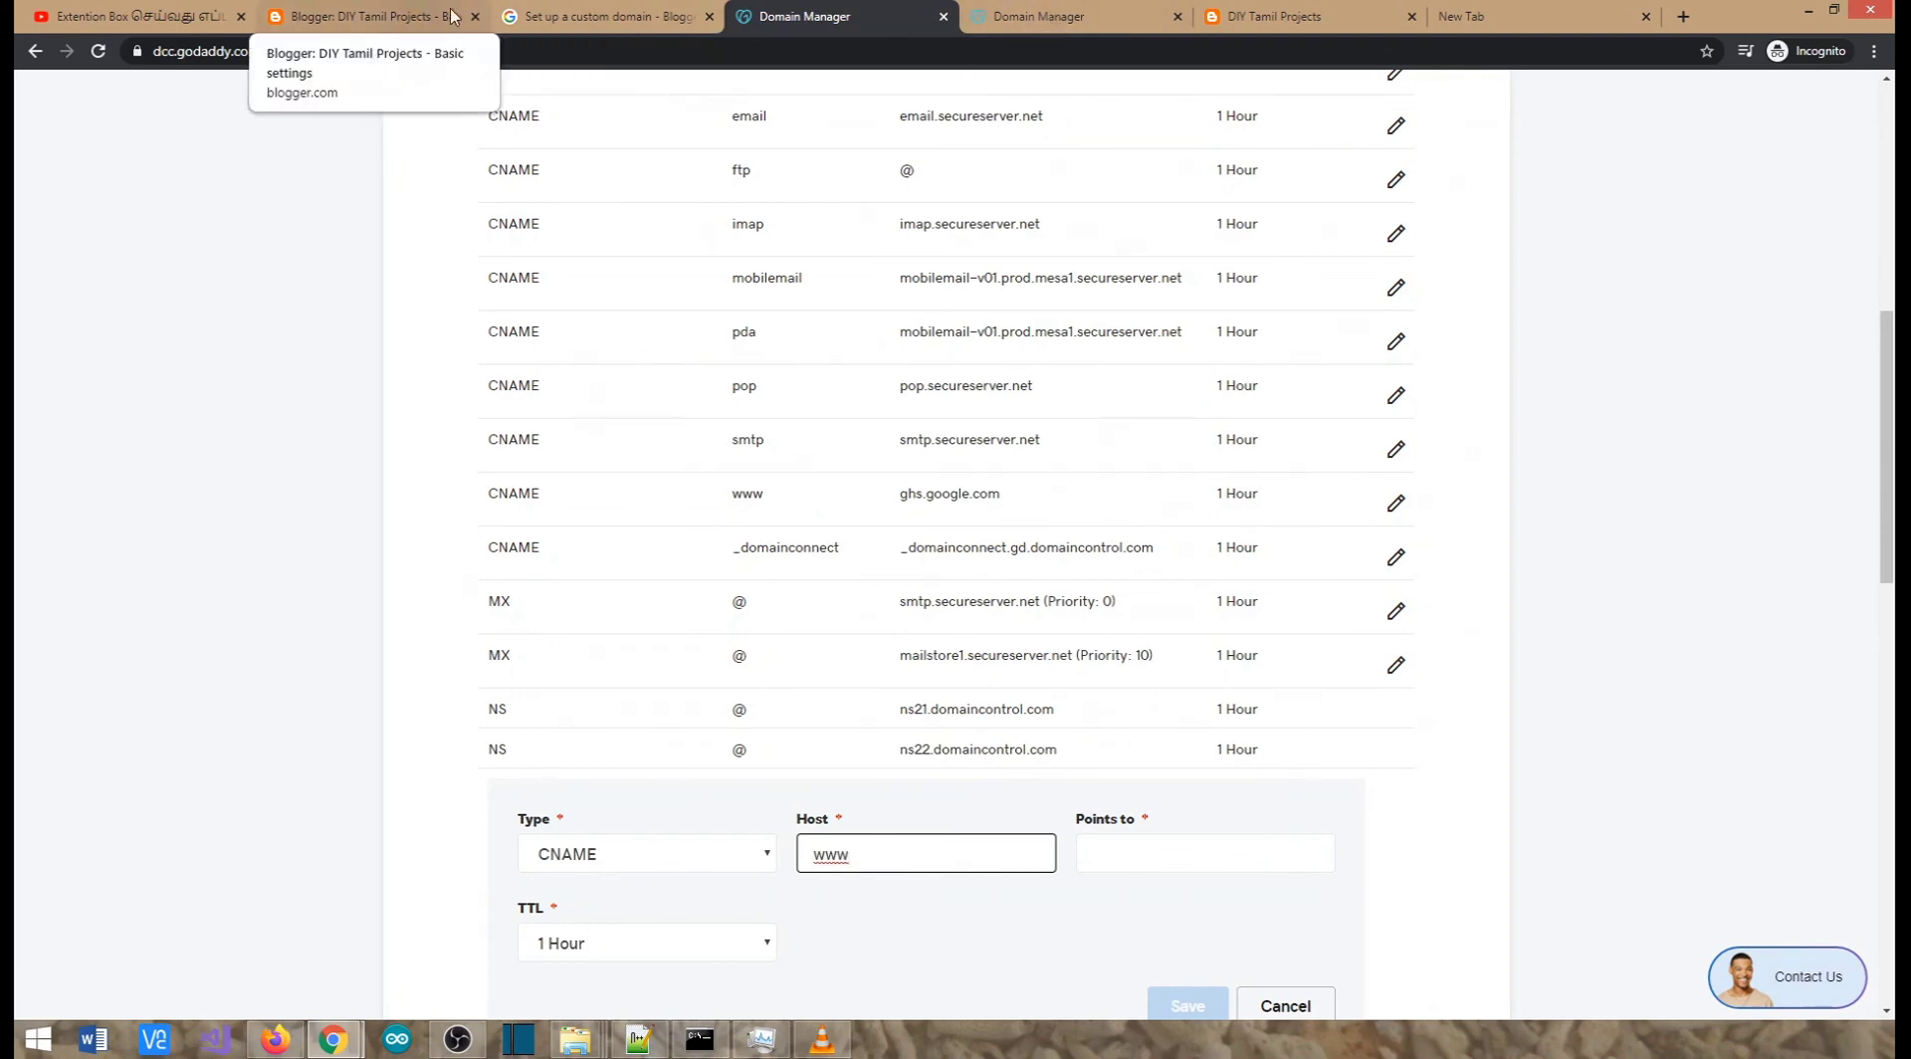
# Copy ghs.google.com from Blogger and paste it as the record's Points to value
pyautogui.click(371, 16)
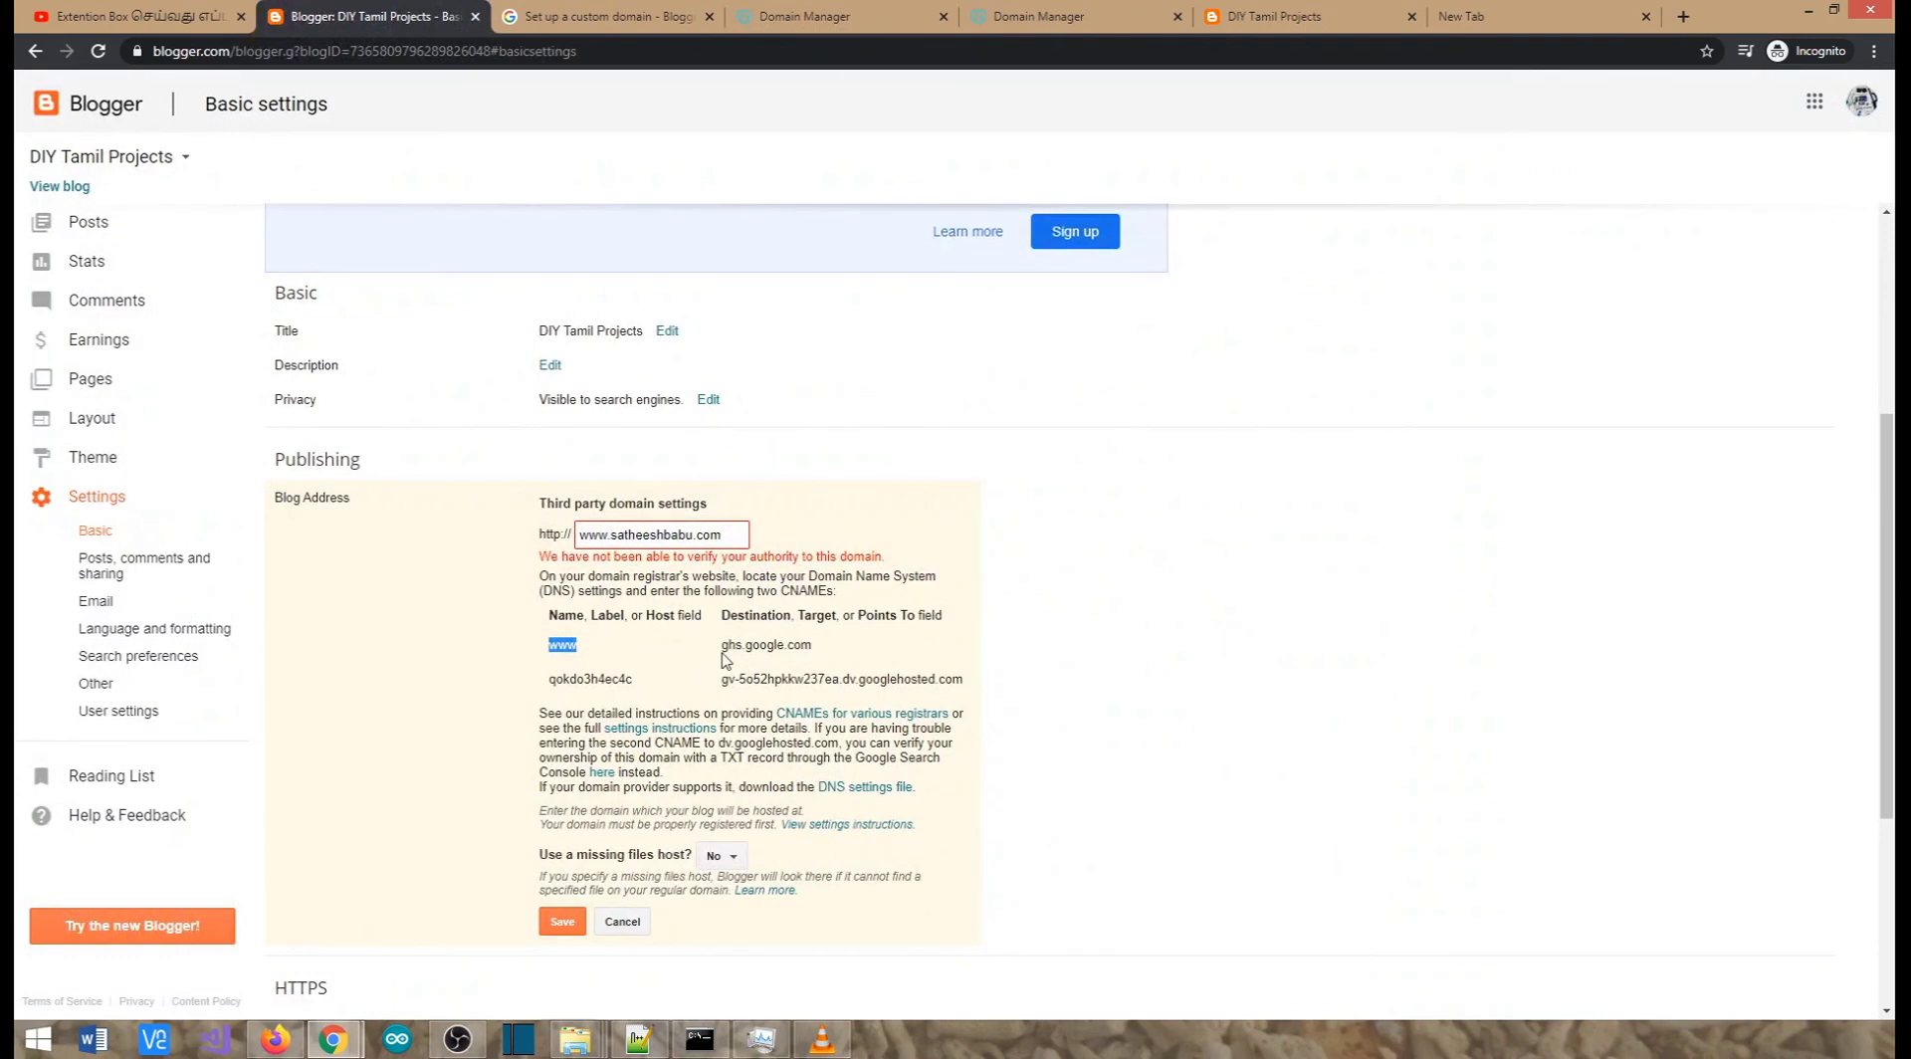
pyautogui.moveTo(722, 645); pyautogui.dragTo(815, 647)
pyautogui.hotkey('ctrl', 'c')
pyautogui.click(886, 14)
pyautogui.click(1144, 854)
pyautogui.hotkey('ctrl', 'v')
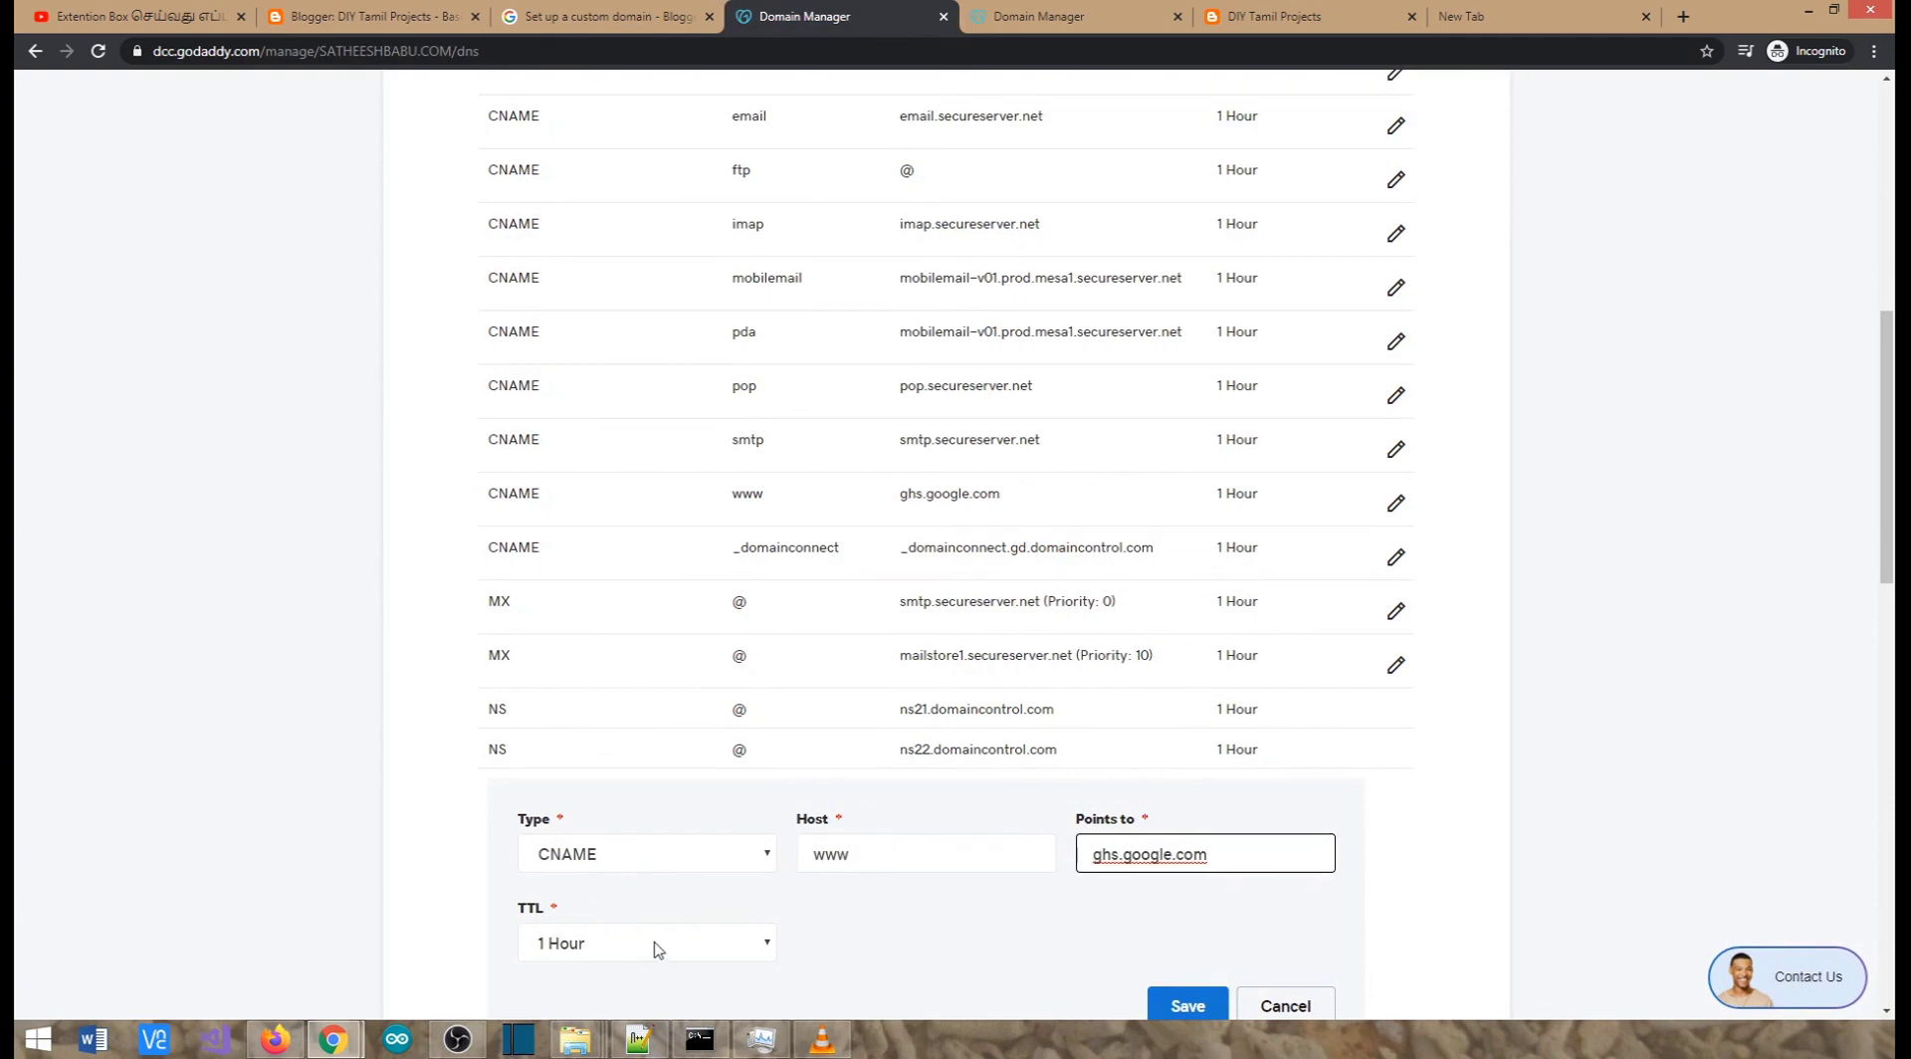
# Set a custom TTL of 600 seconds and attempt to save the www CNAME record
pyautogui.click(653, 944)
pyautogui.click(628, 954)
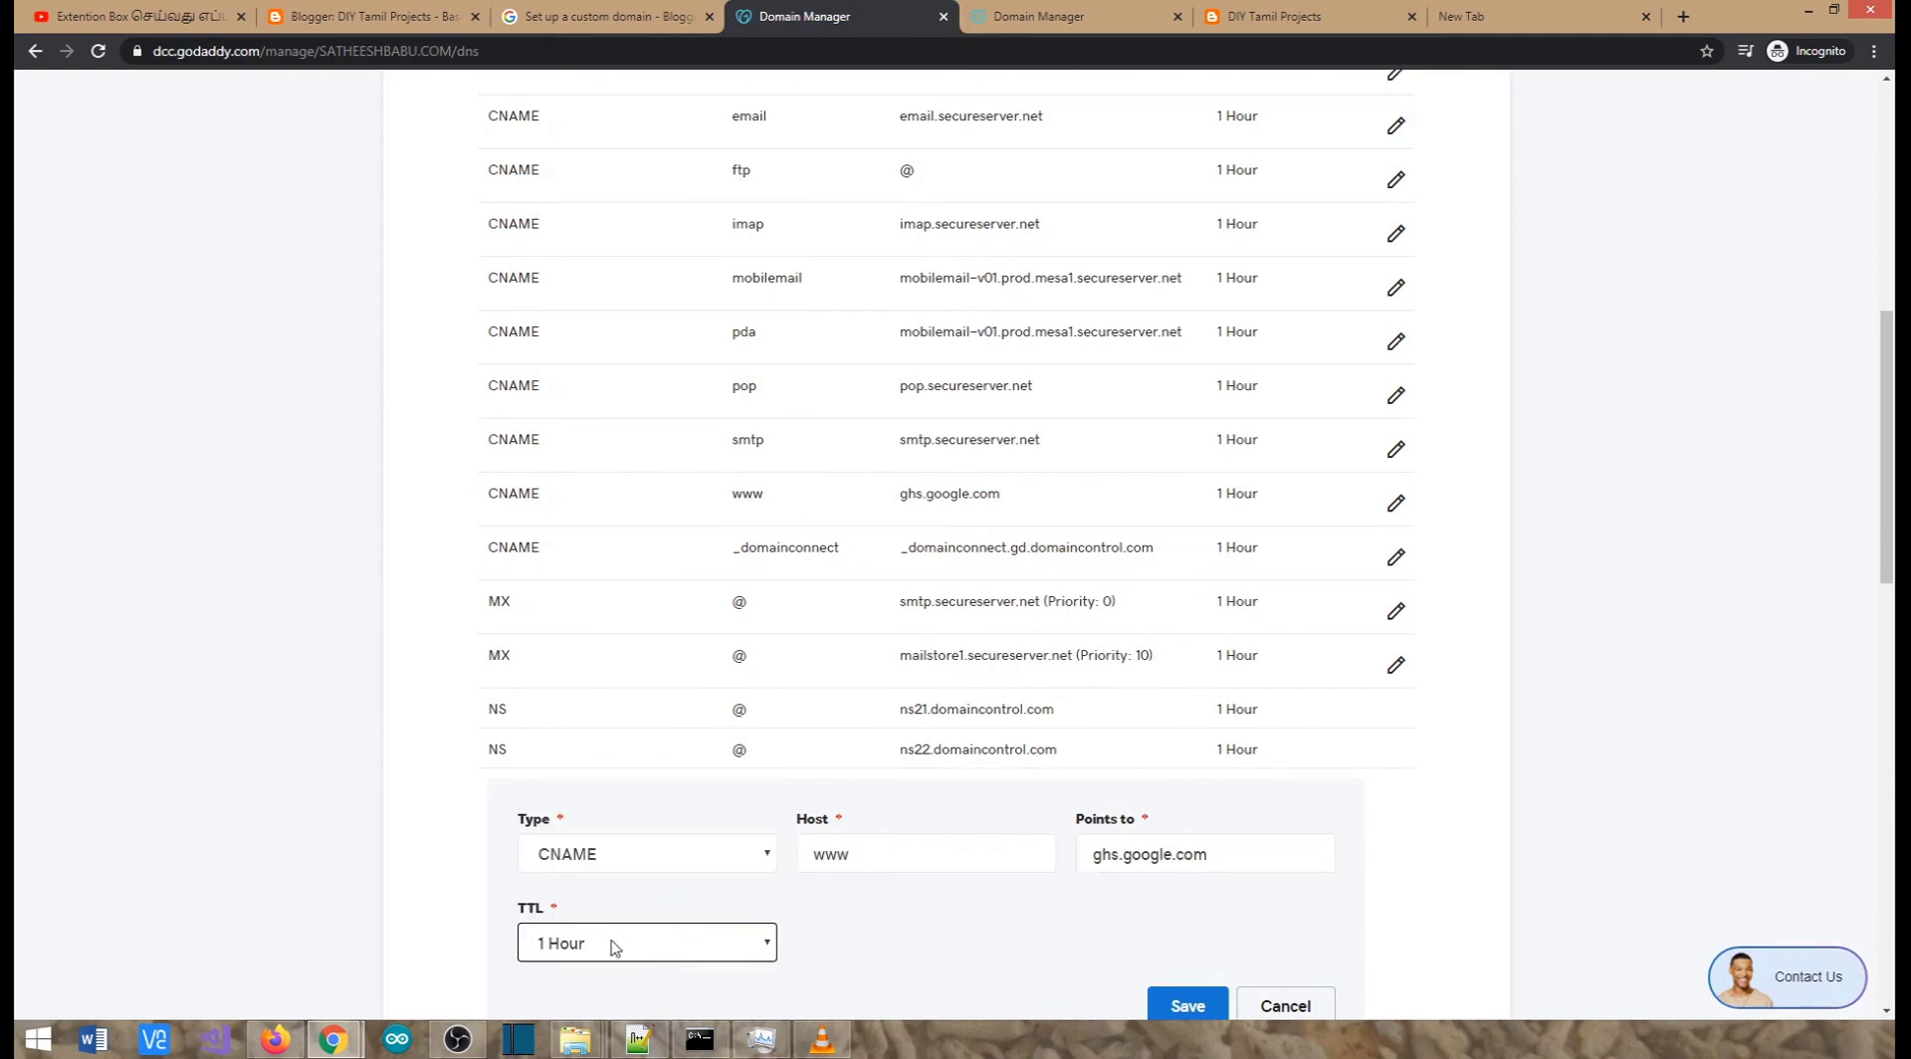
pyautogui.click(614, 946)
pyautogui.click(576, 912)
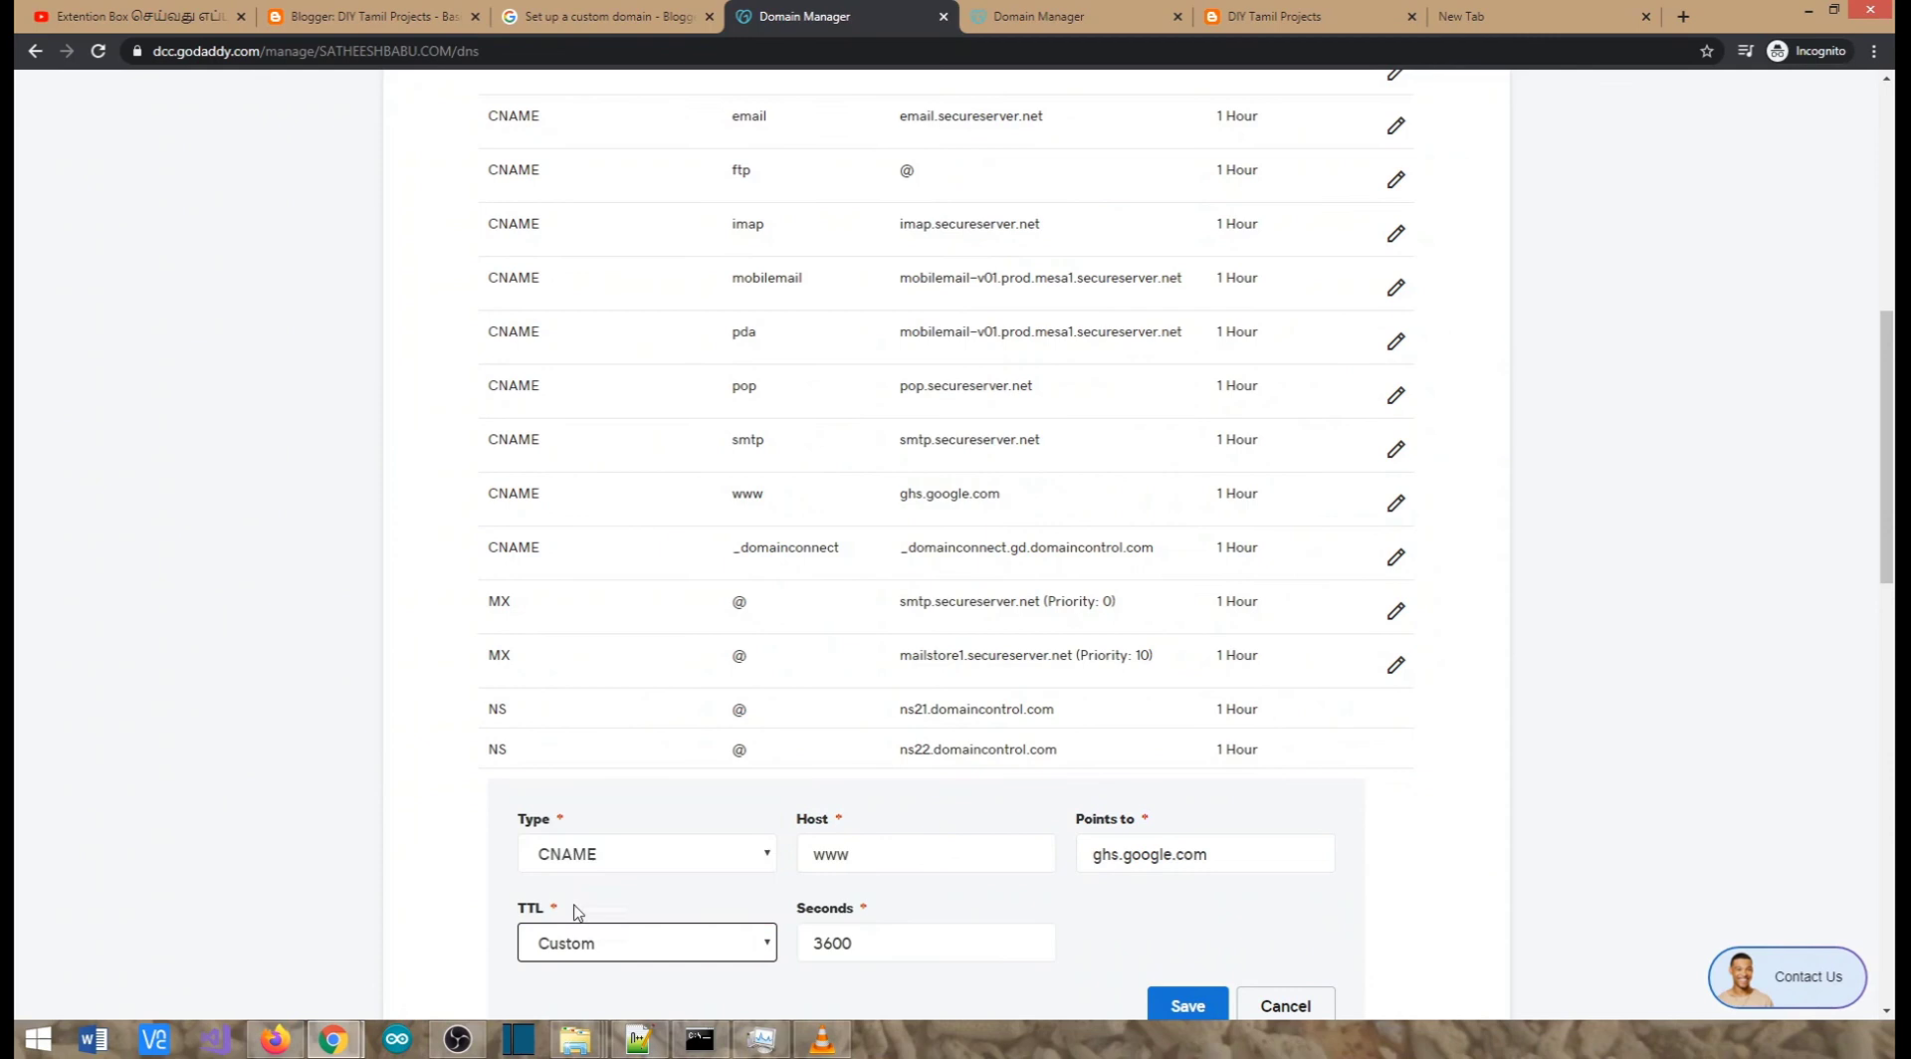
pyautogui.moveTo(892, 934); pyautogui.dragTo(756, 932)
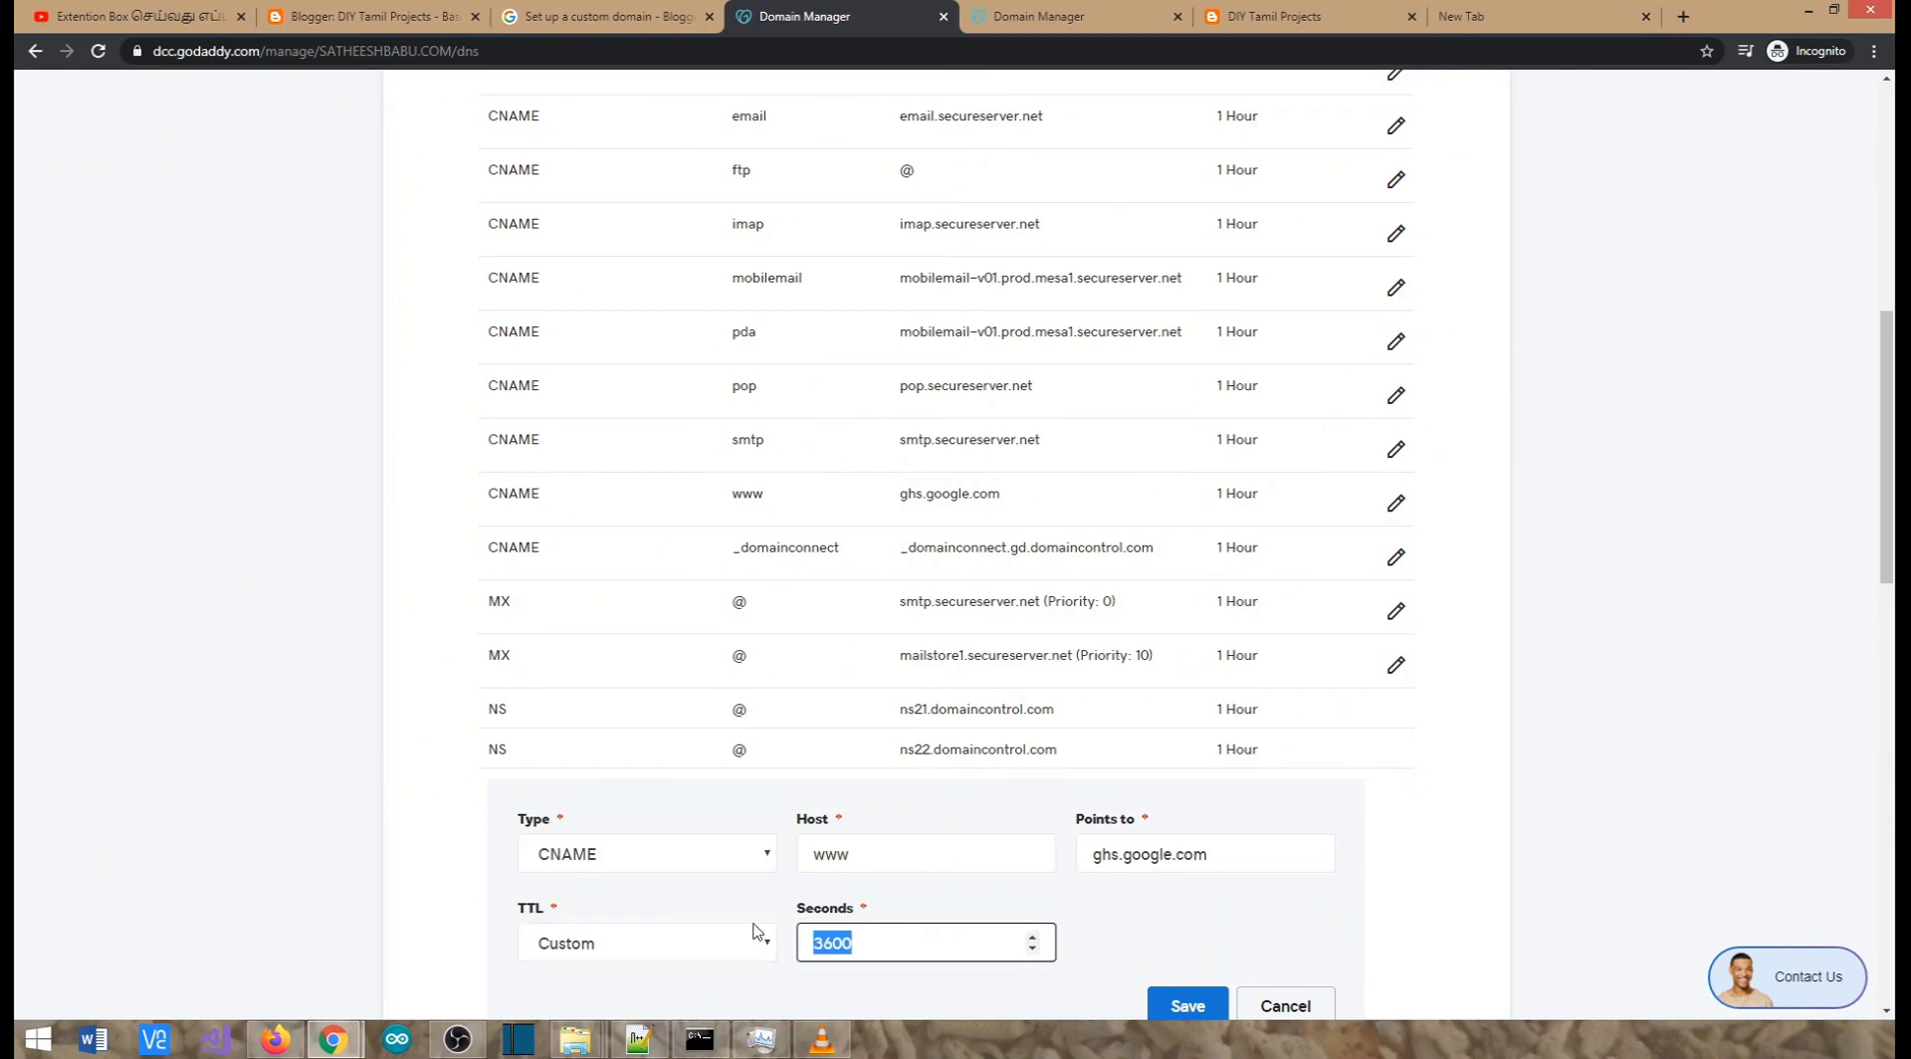
pyautogui.write('600')
pyautogui.click(1141, 934)
pyautogui.scroll(-1, 1143, 934)
pyautogui.click(1191, 908)
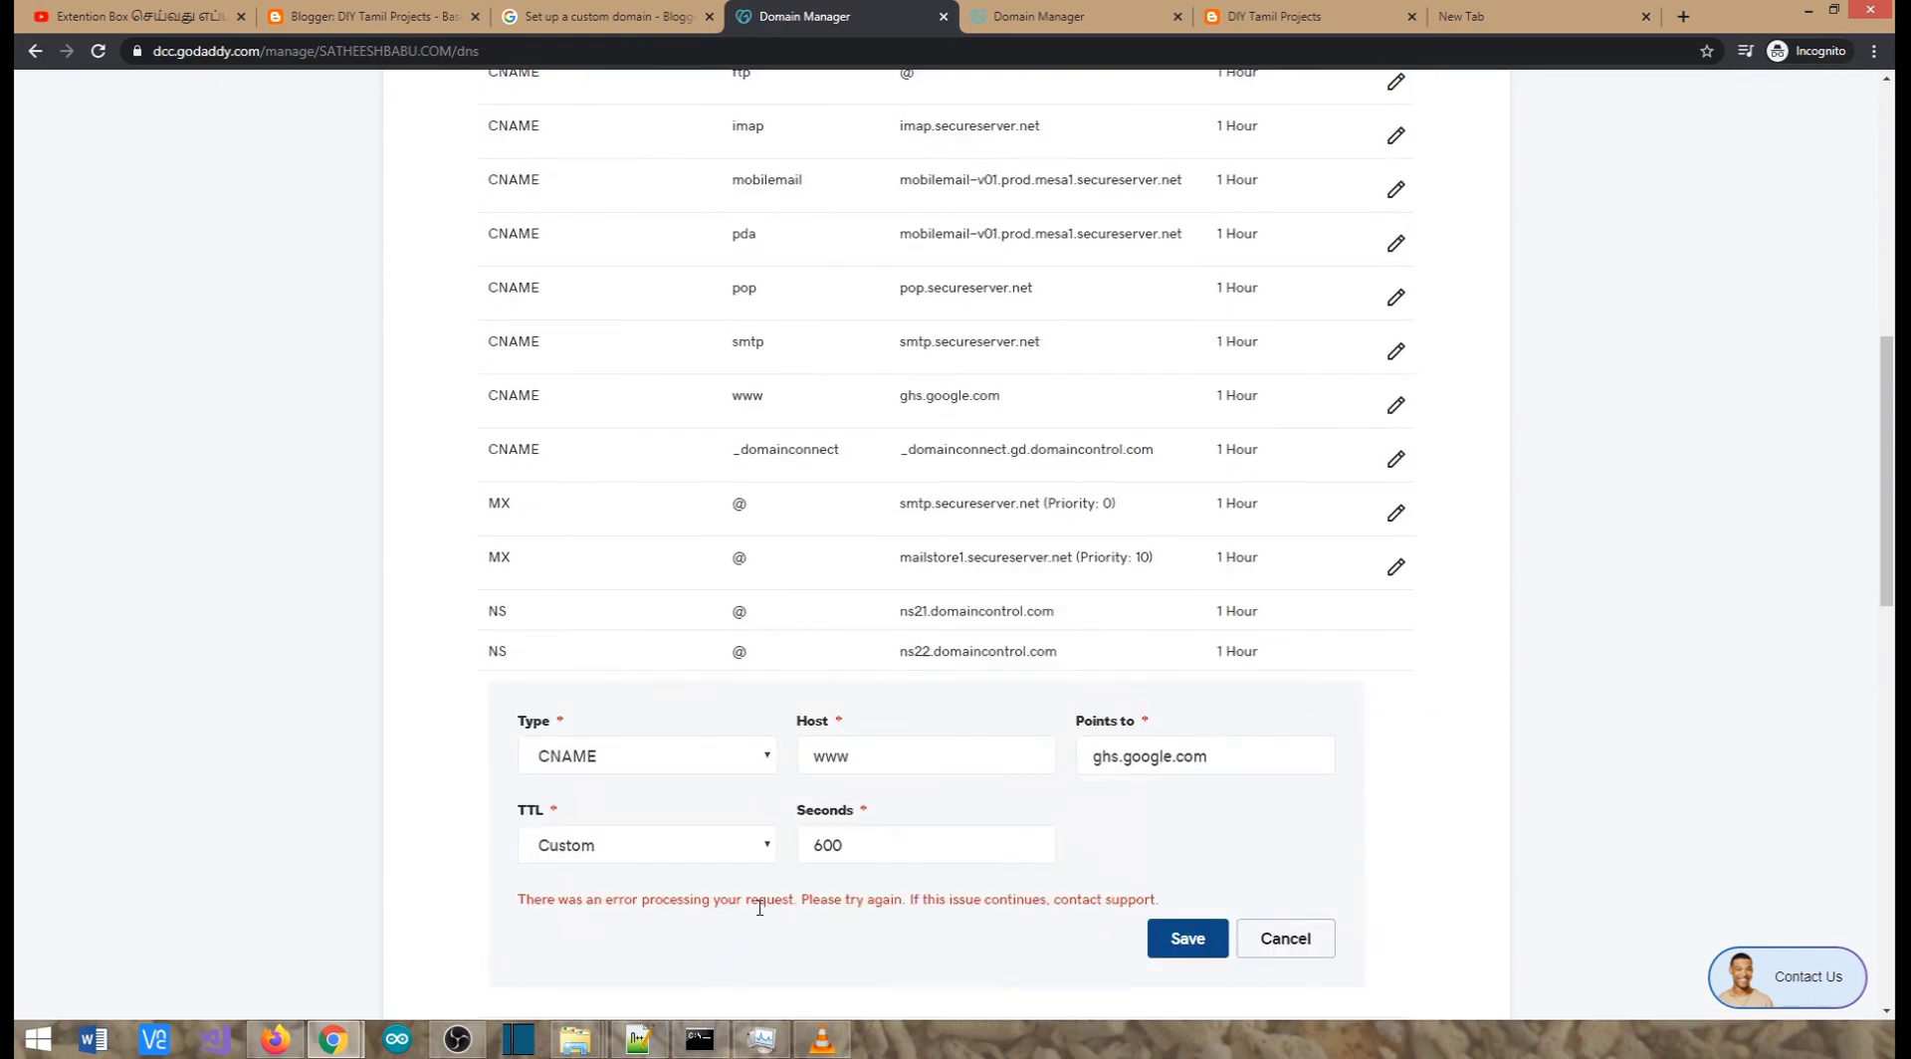
pyautogui.scroll(1, 1102, 899)
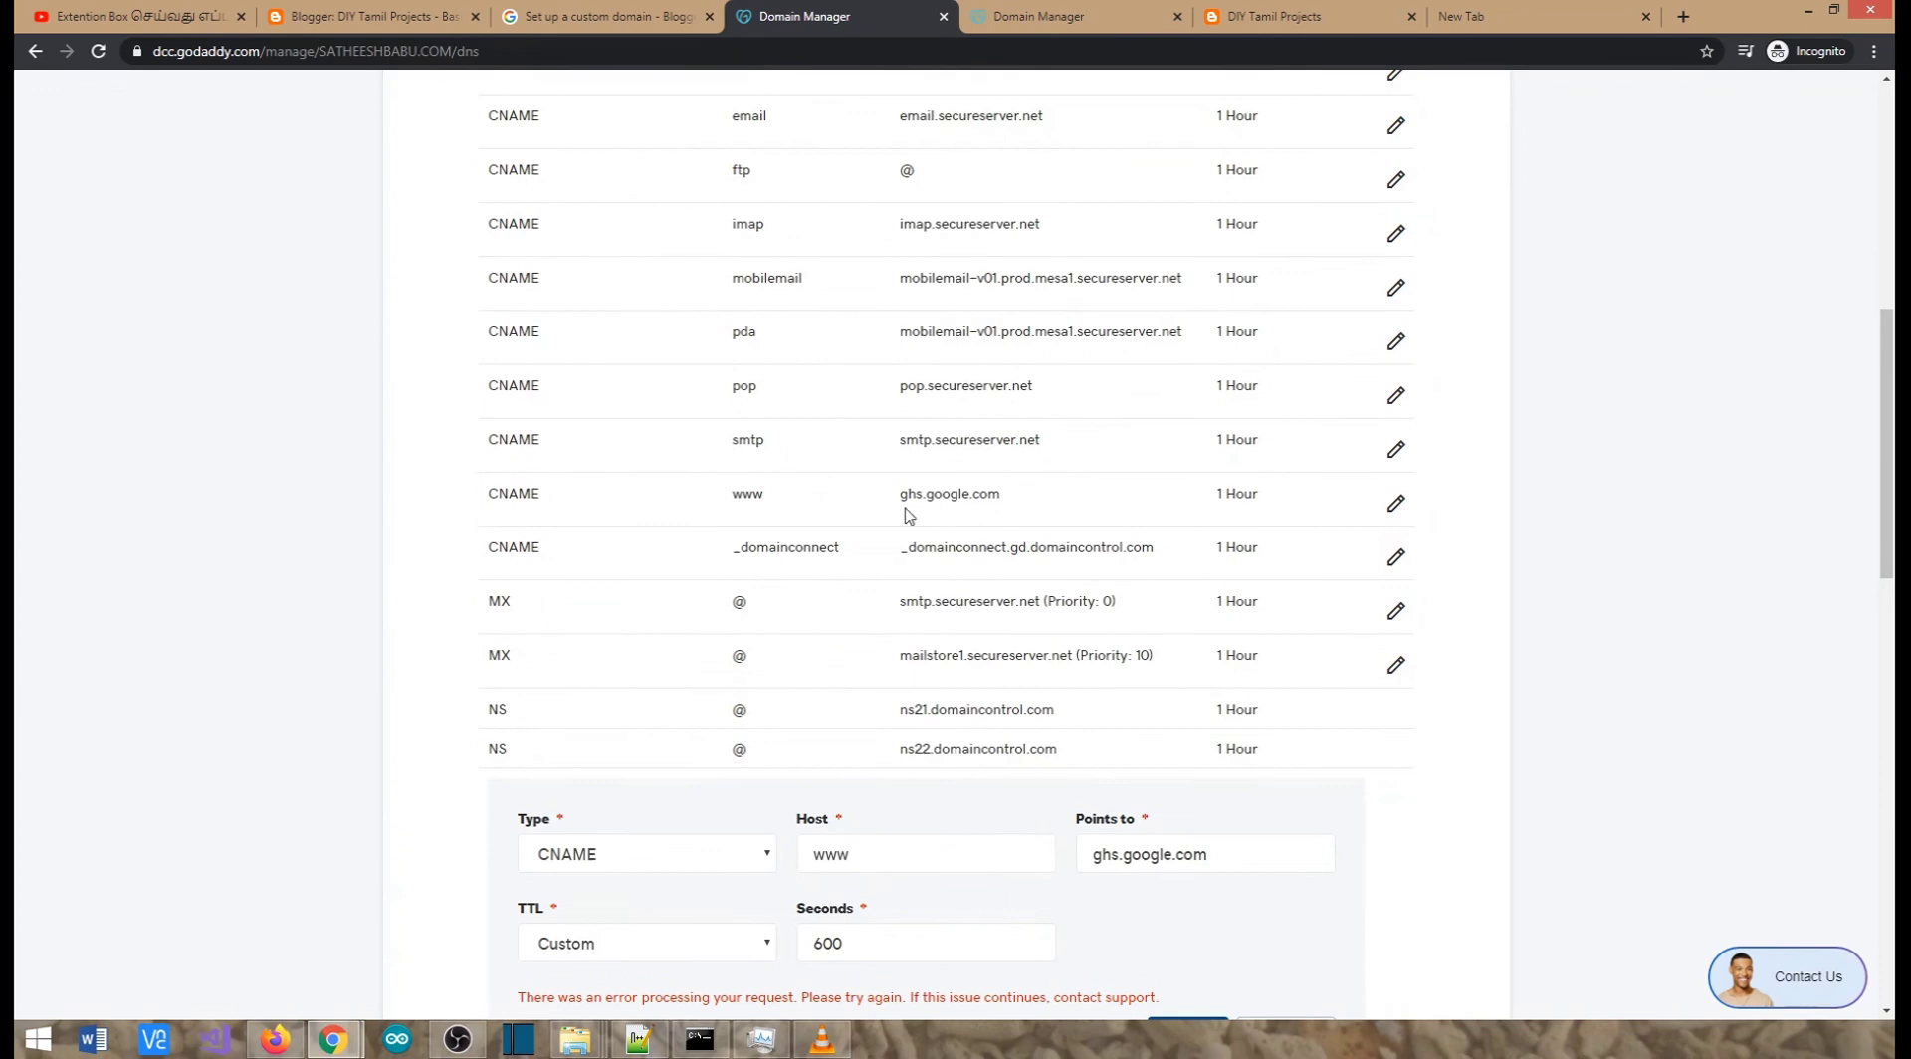
pyautogui.scroll(-1, 1125, 940)
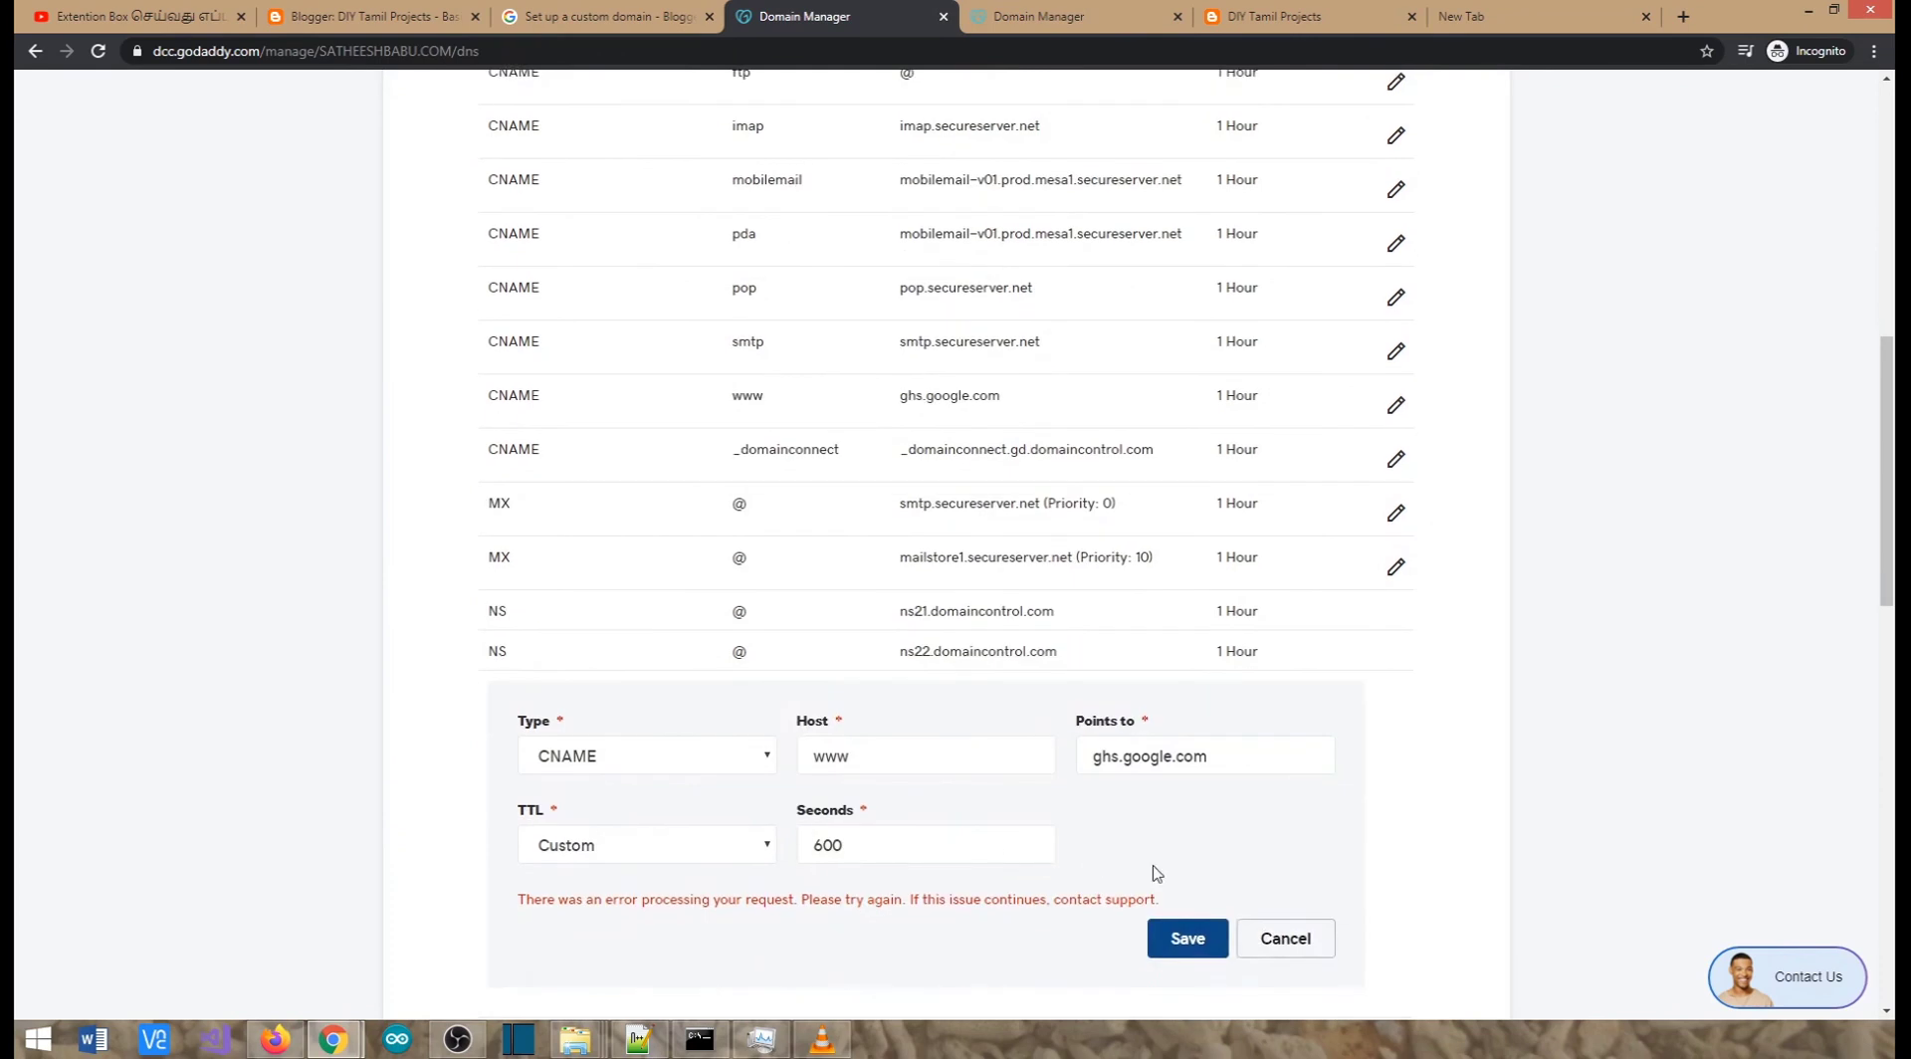
pyautogui.click(336, 14)
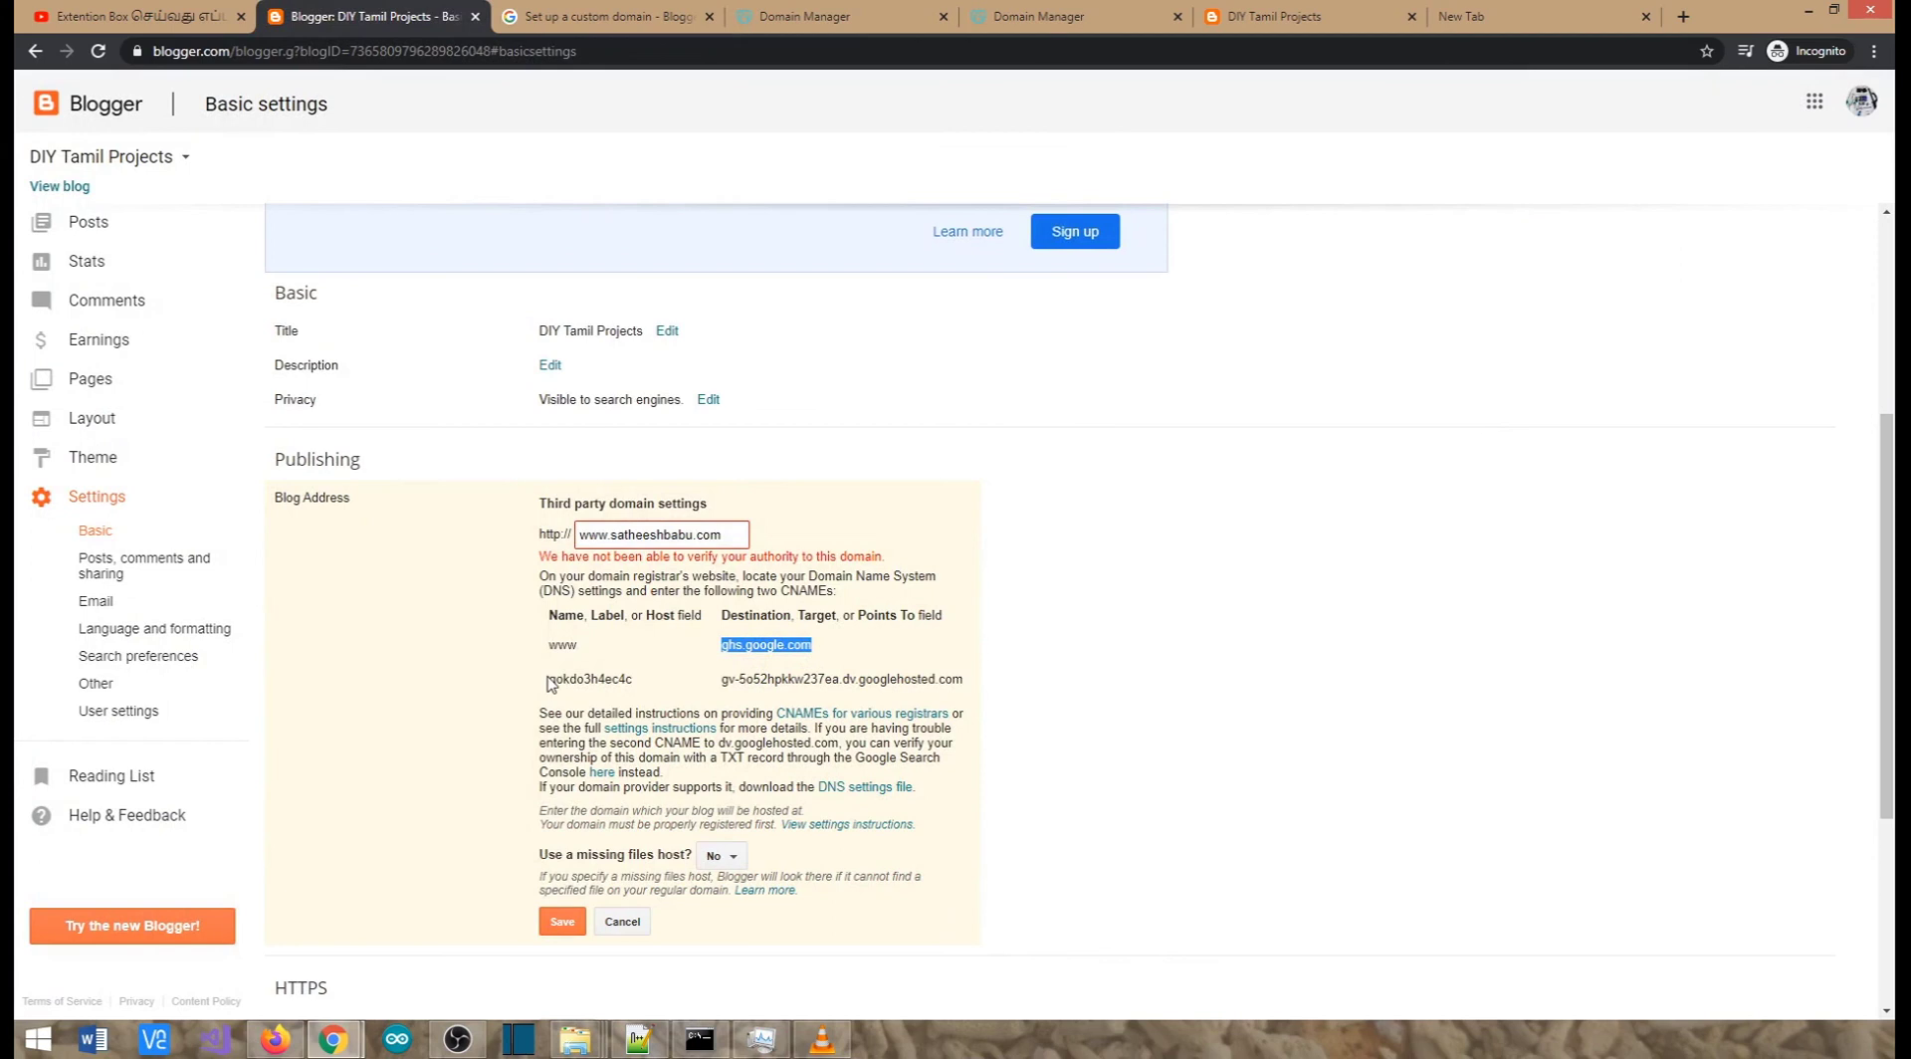
# Replace the record's www host with Blogger's second CNAME verification name
pyautogui.moveTo(549, 681); pyautogui.dragTo(639, 687)
pyautogui.hotkey('ctrl', 'c')
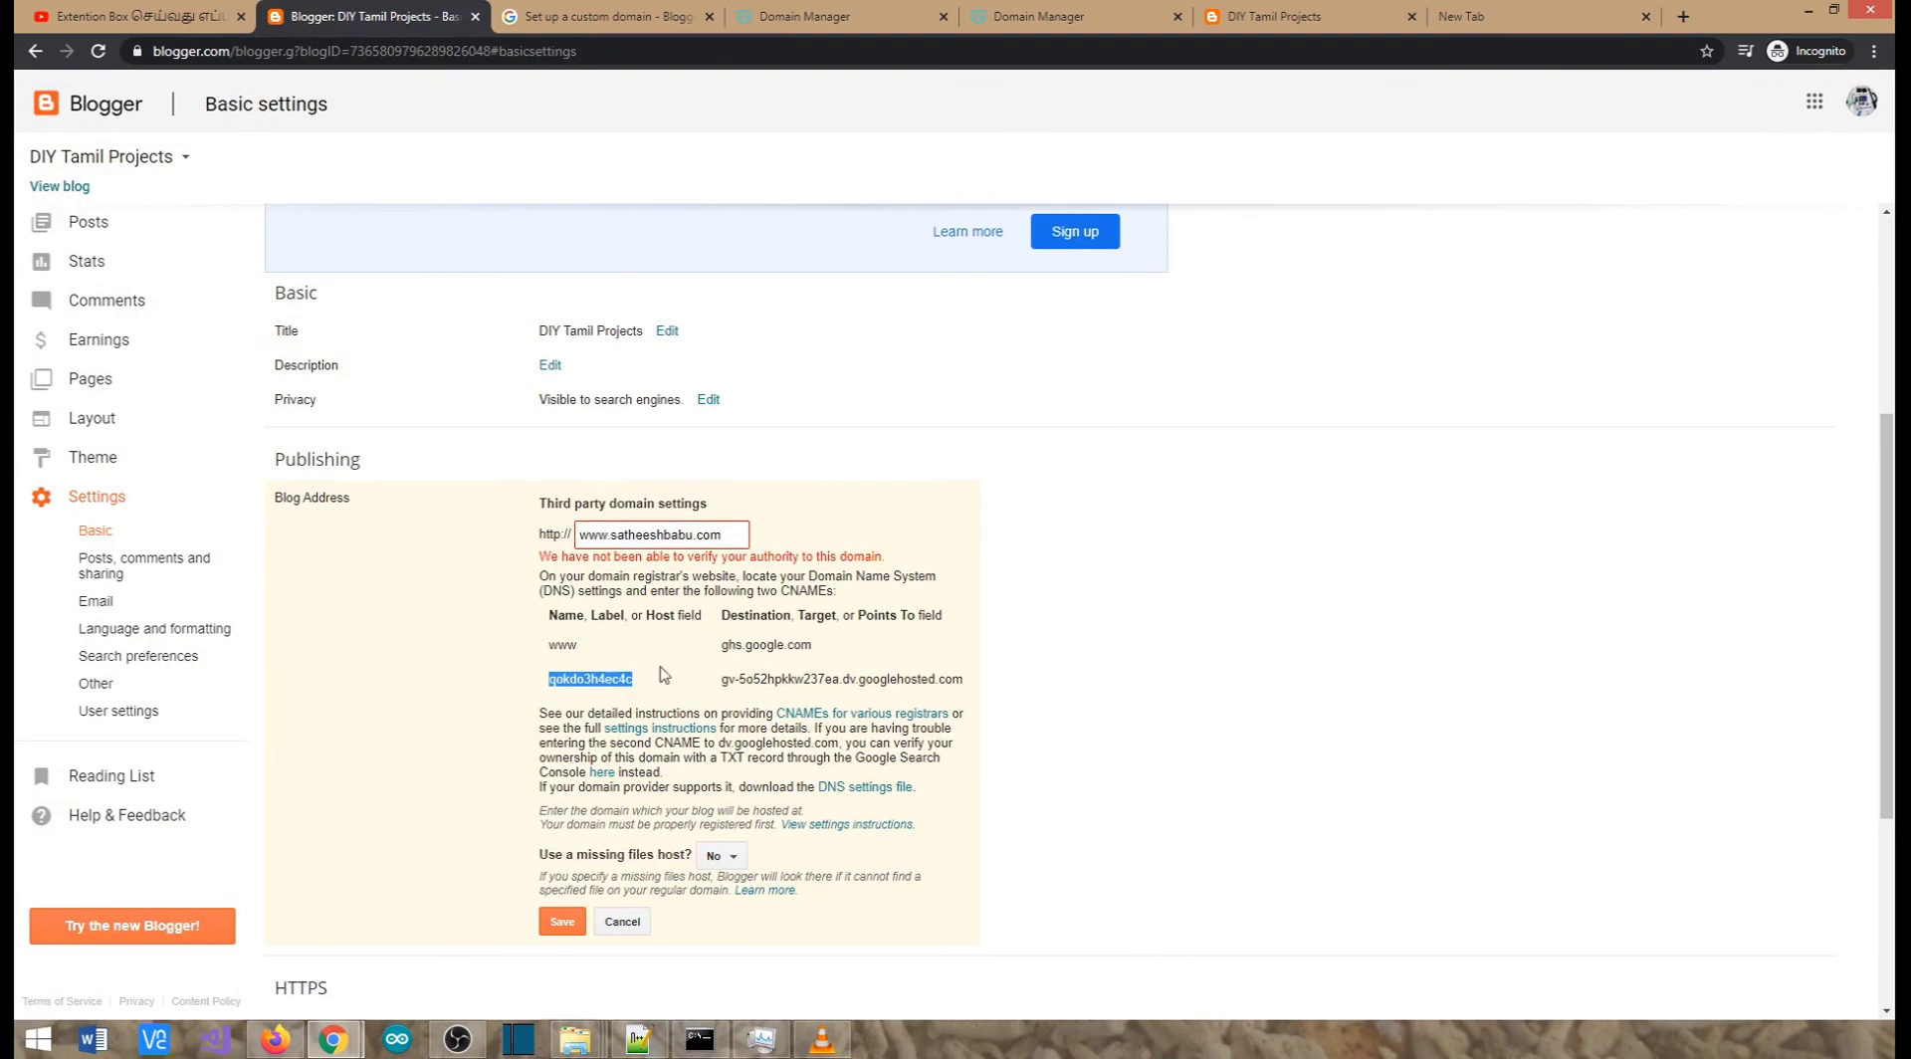
pyautogui.click(831, 16)
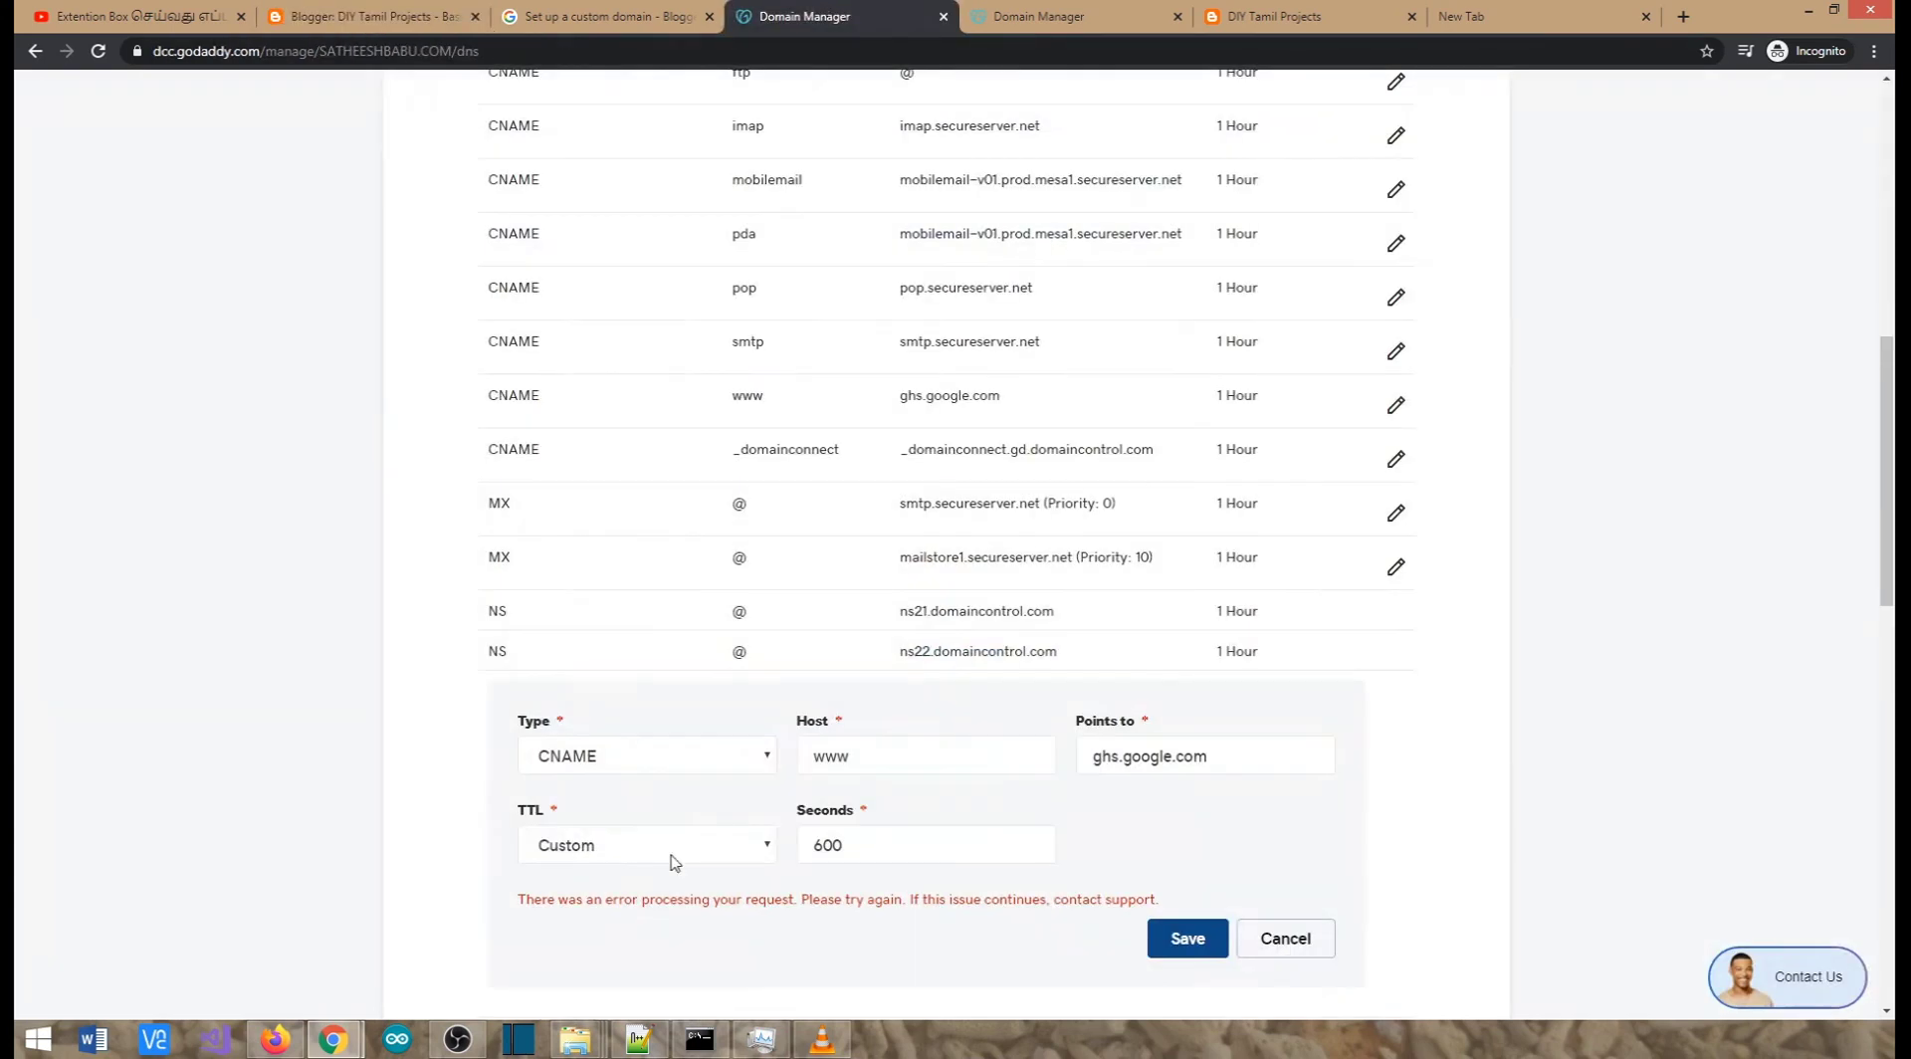
pyautogui.doubleClick(865, 765)
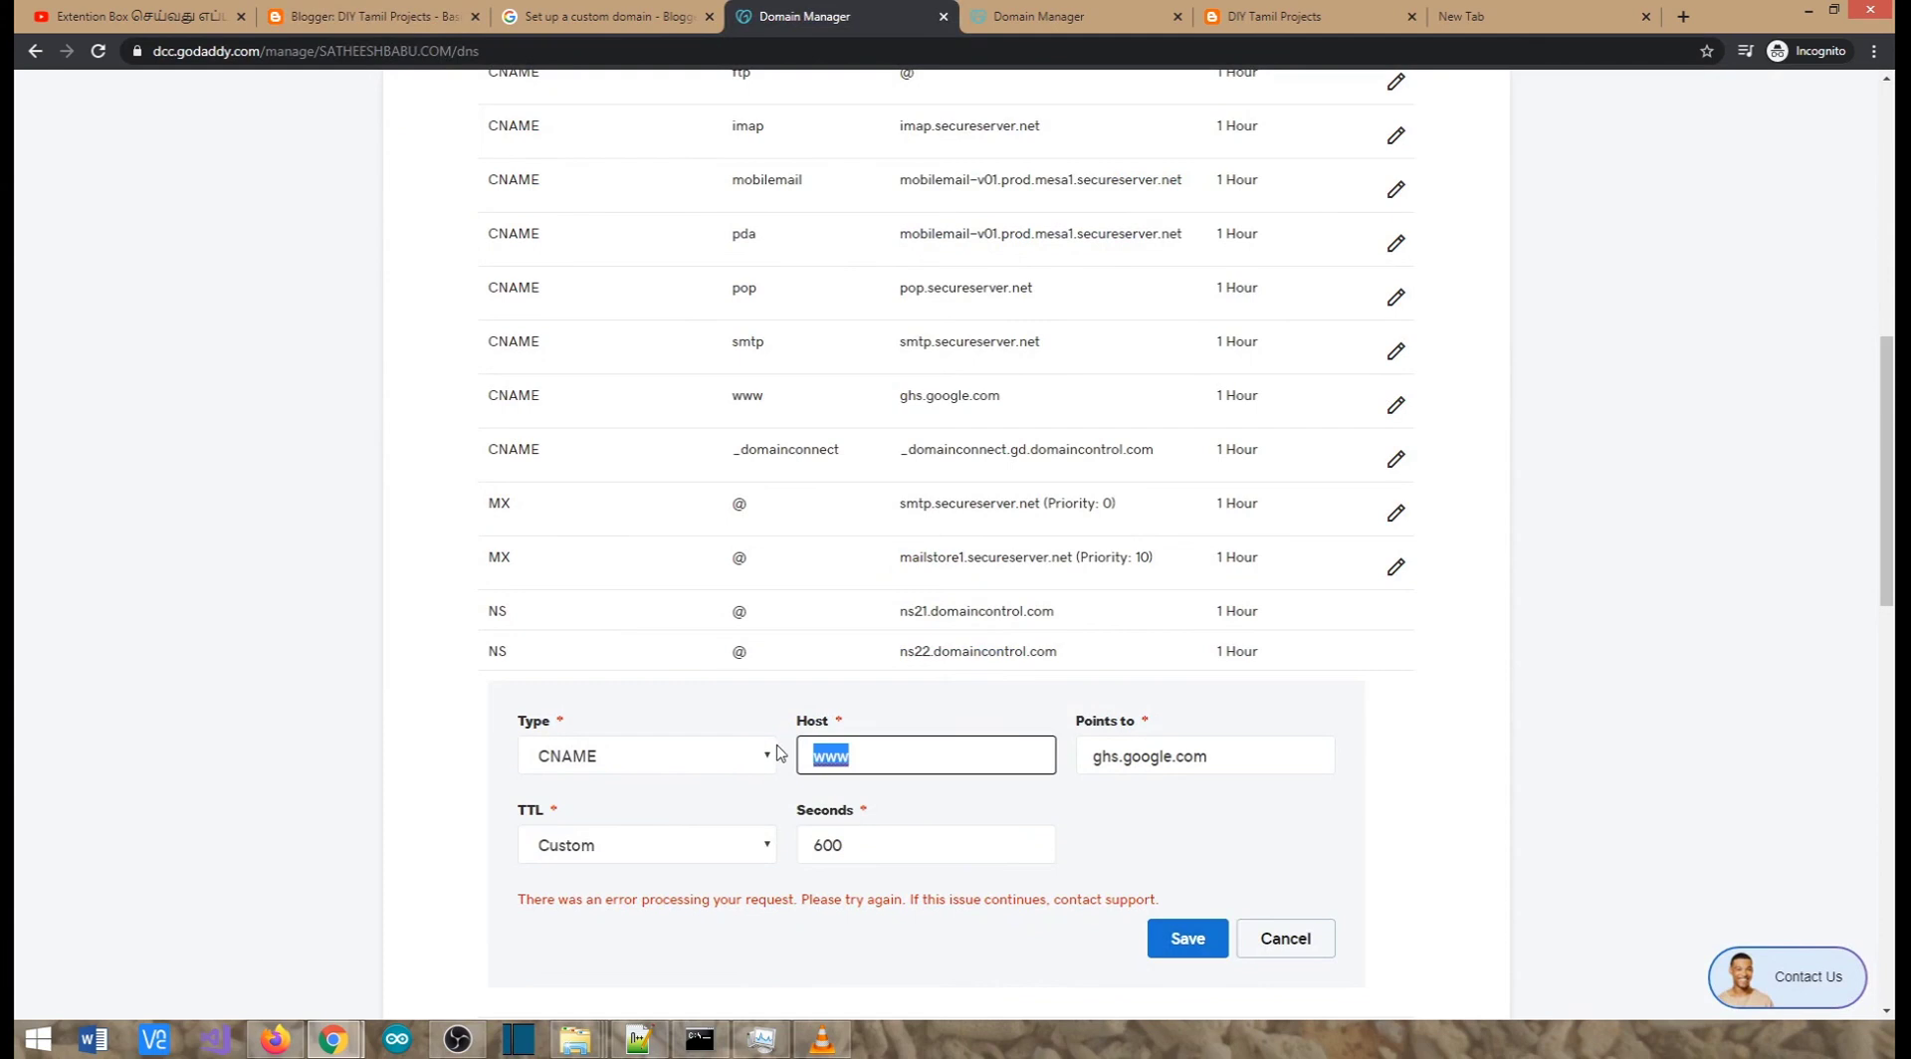
pyautogui.hotkey('ctrl', 'v')
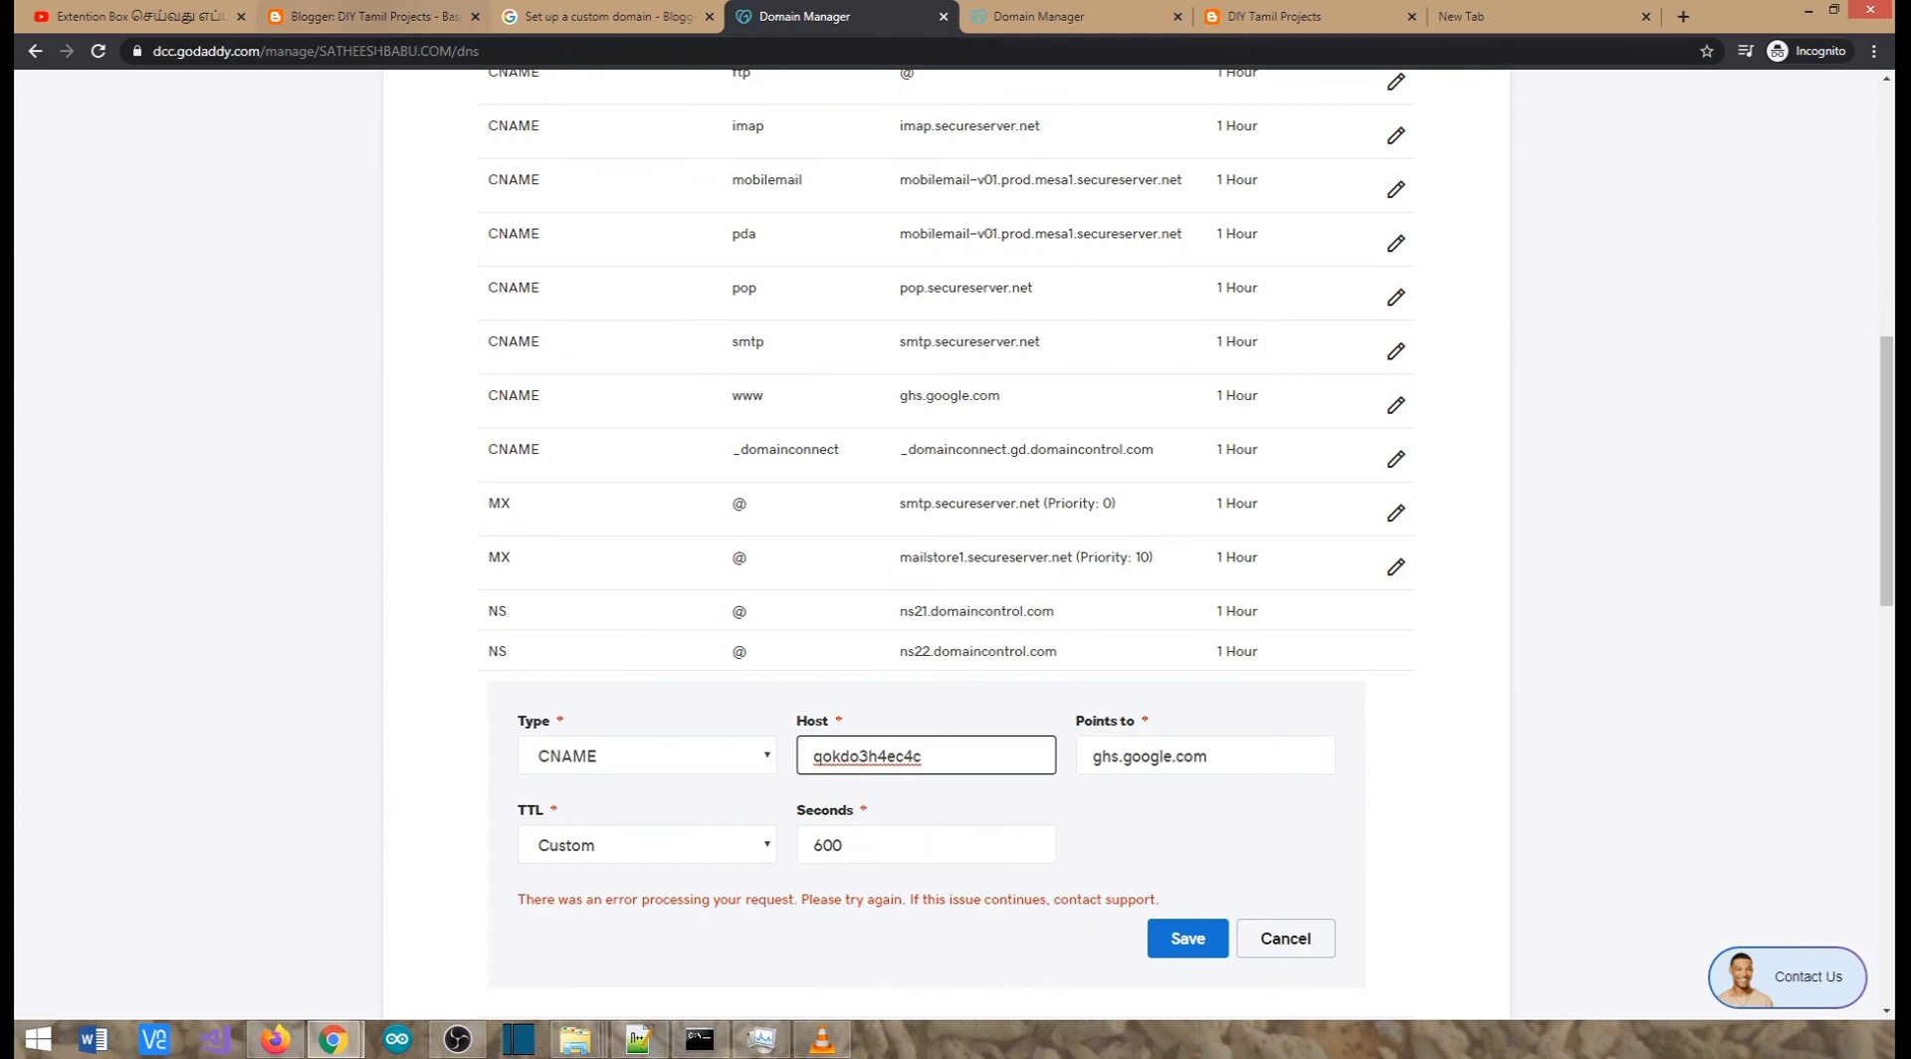
# Paste the googlehosted.com destination over ghs.google.com and save the record with 600-second TTL
pyautogui.click(378, 20)
pyautogui.moveTo(725, 684); pyautogui.dragTo(971, 689)
pyautogui.hotkey('ctrl', 'c')
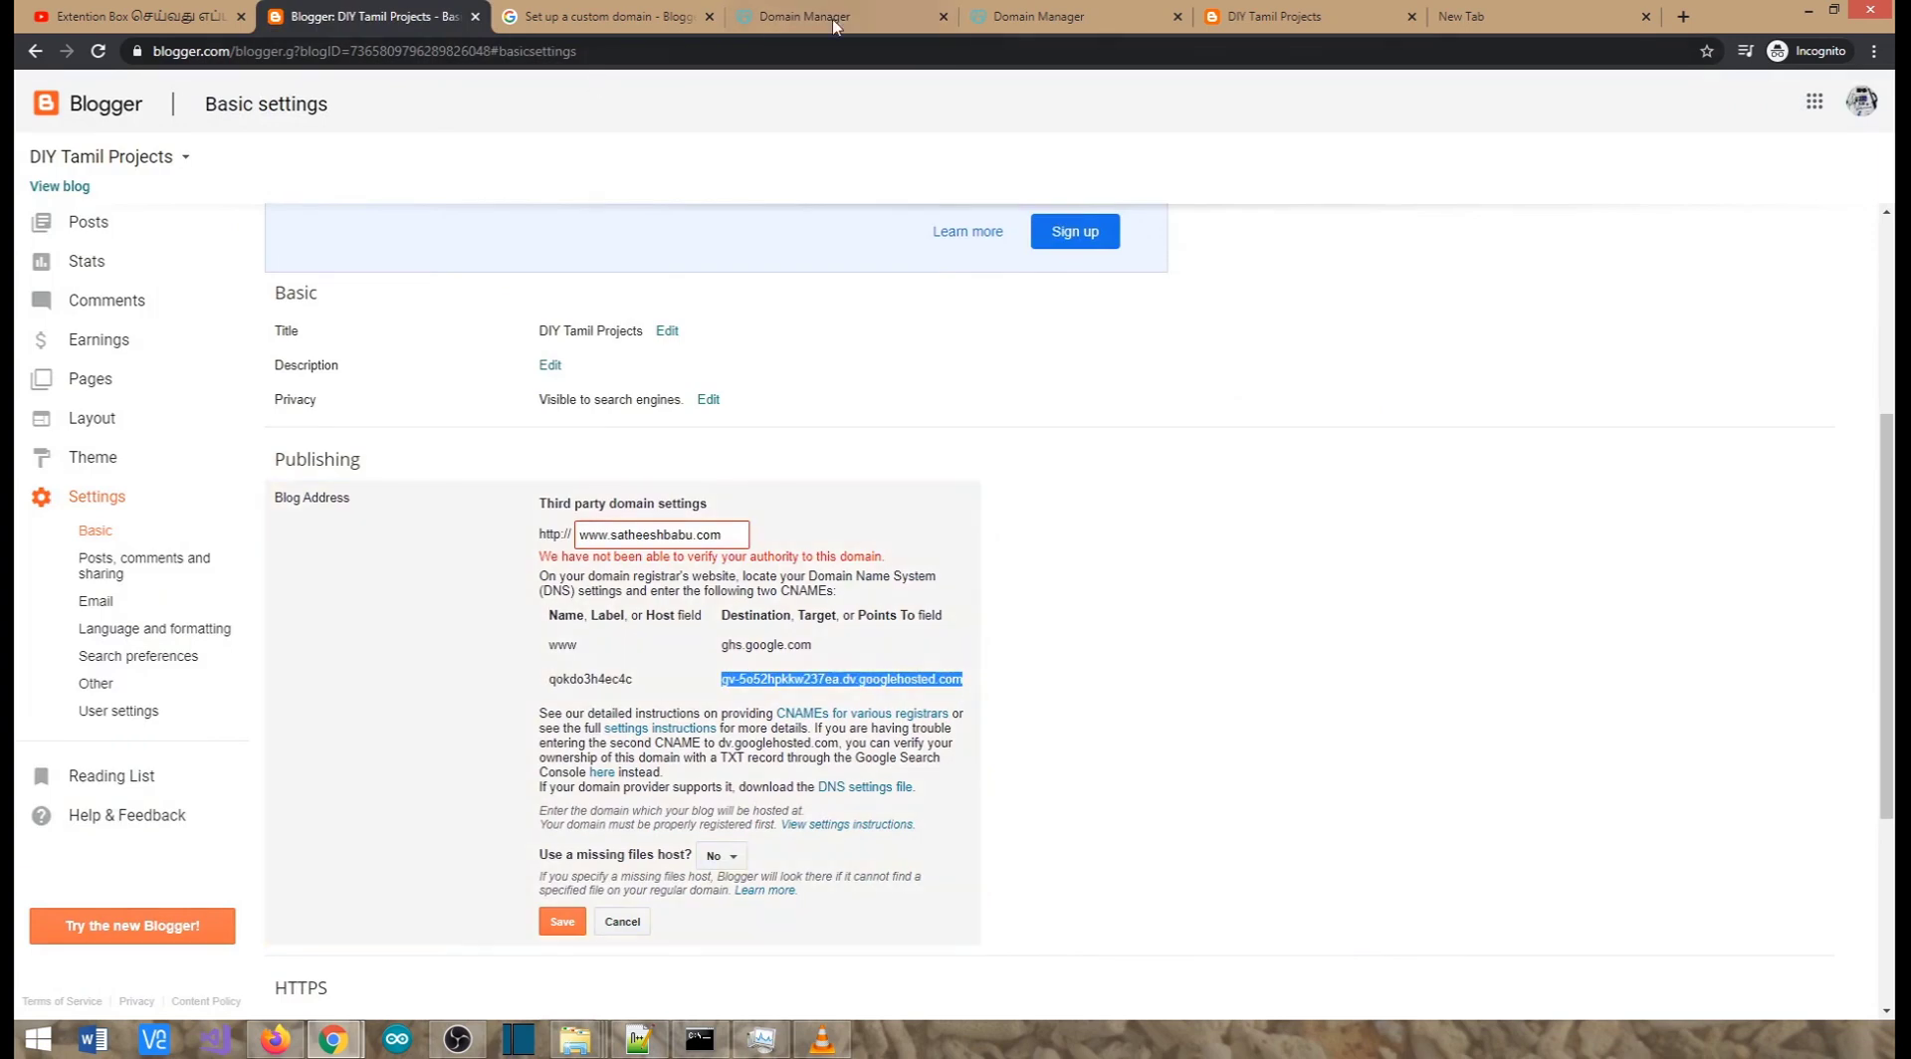
pyautogui.click(782, 18)
pyautogui.moveTo(1093, 760); pyautogui.dragTo(1277, 755)
pyautogui.hotkey('ctrl', 'v')
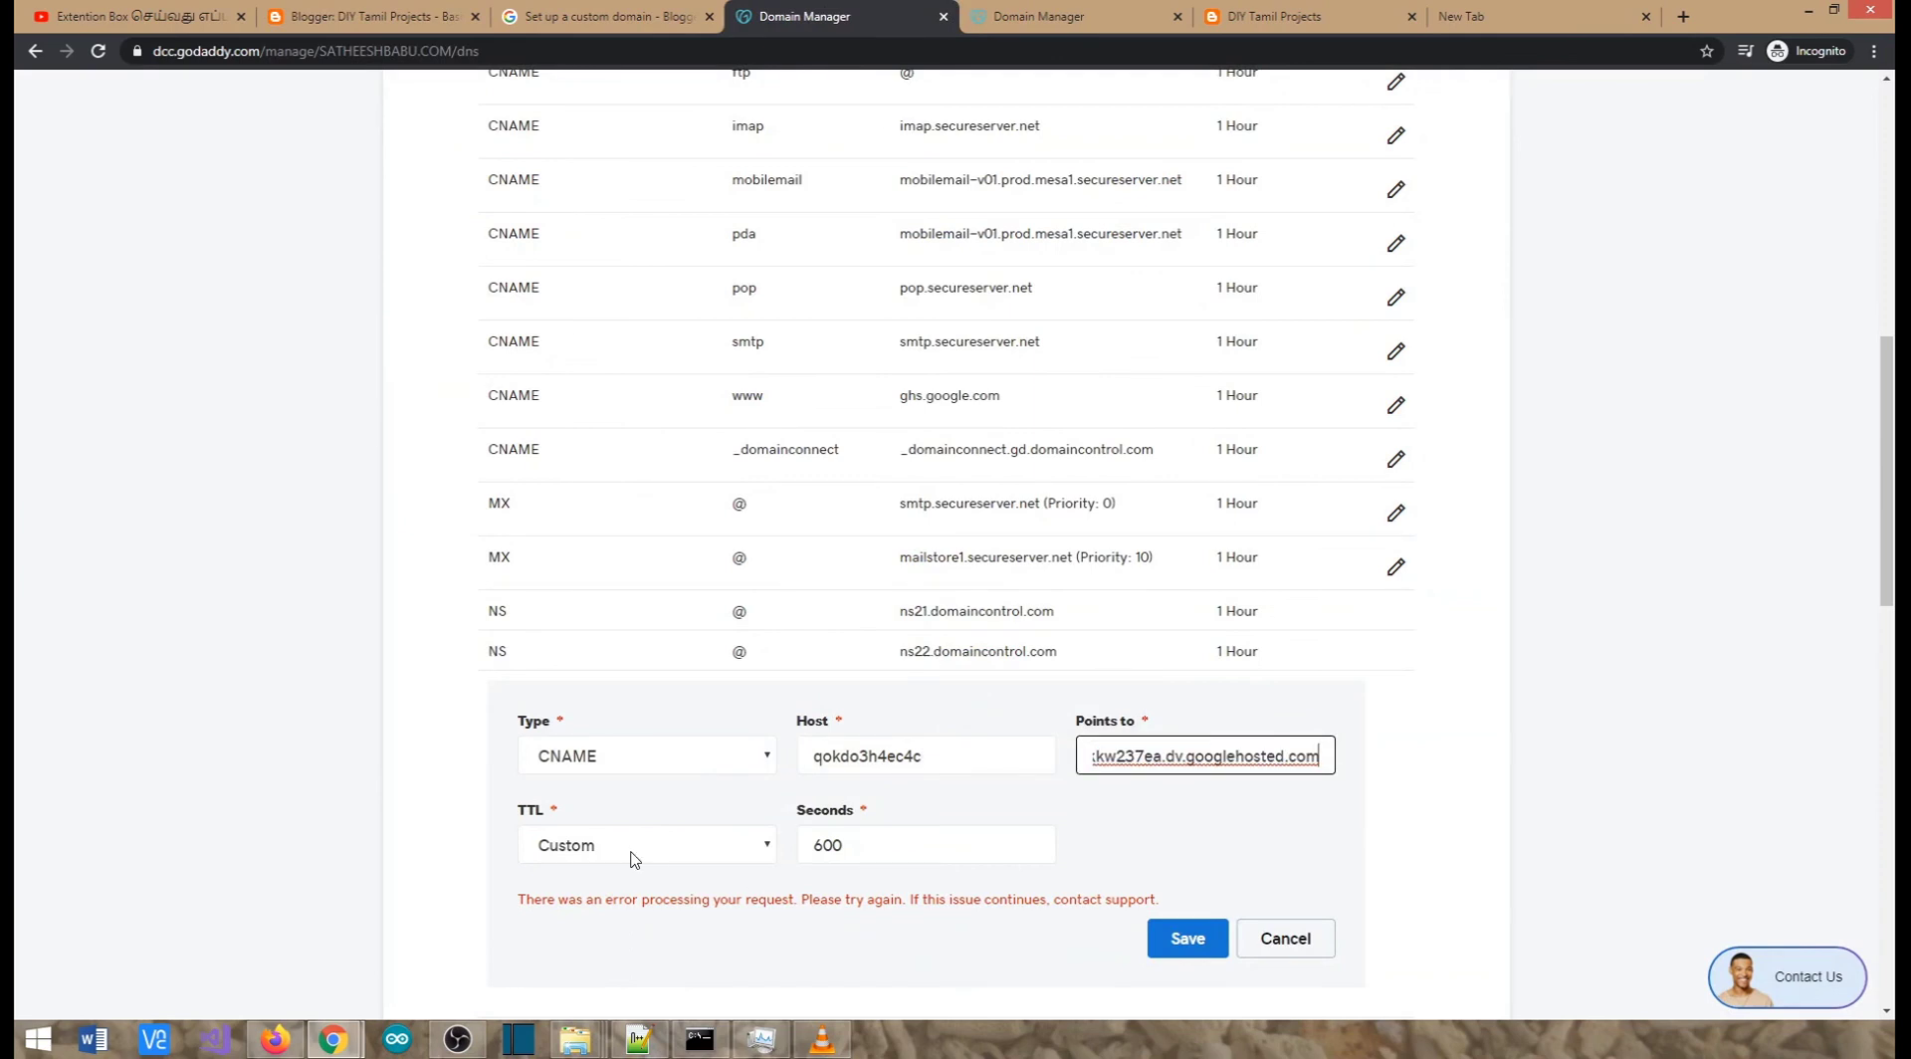
pyautogui.click(856, 847)
pyautogui.click(1181, 937)
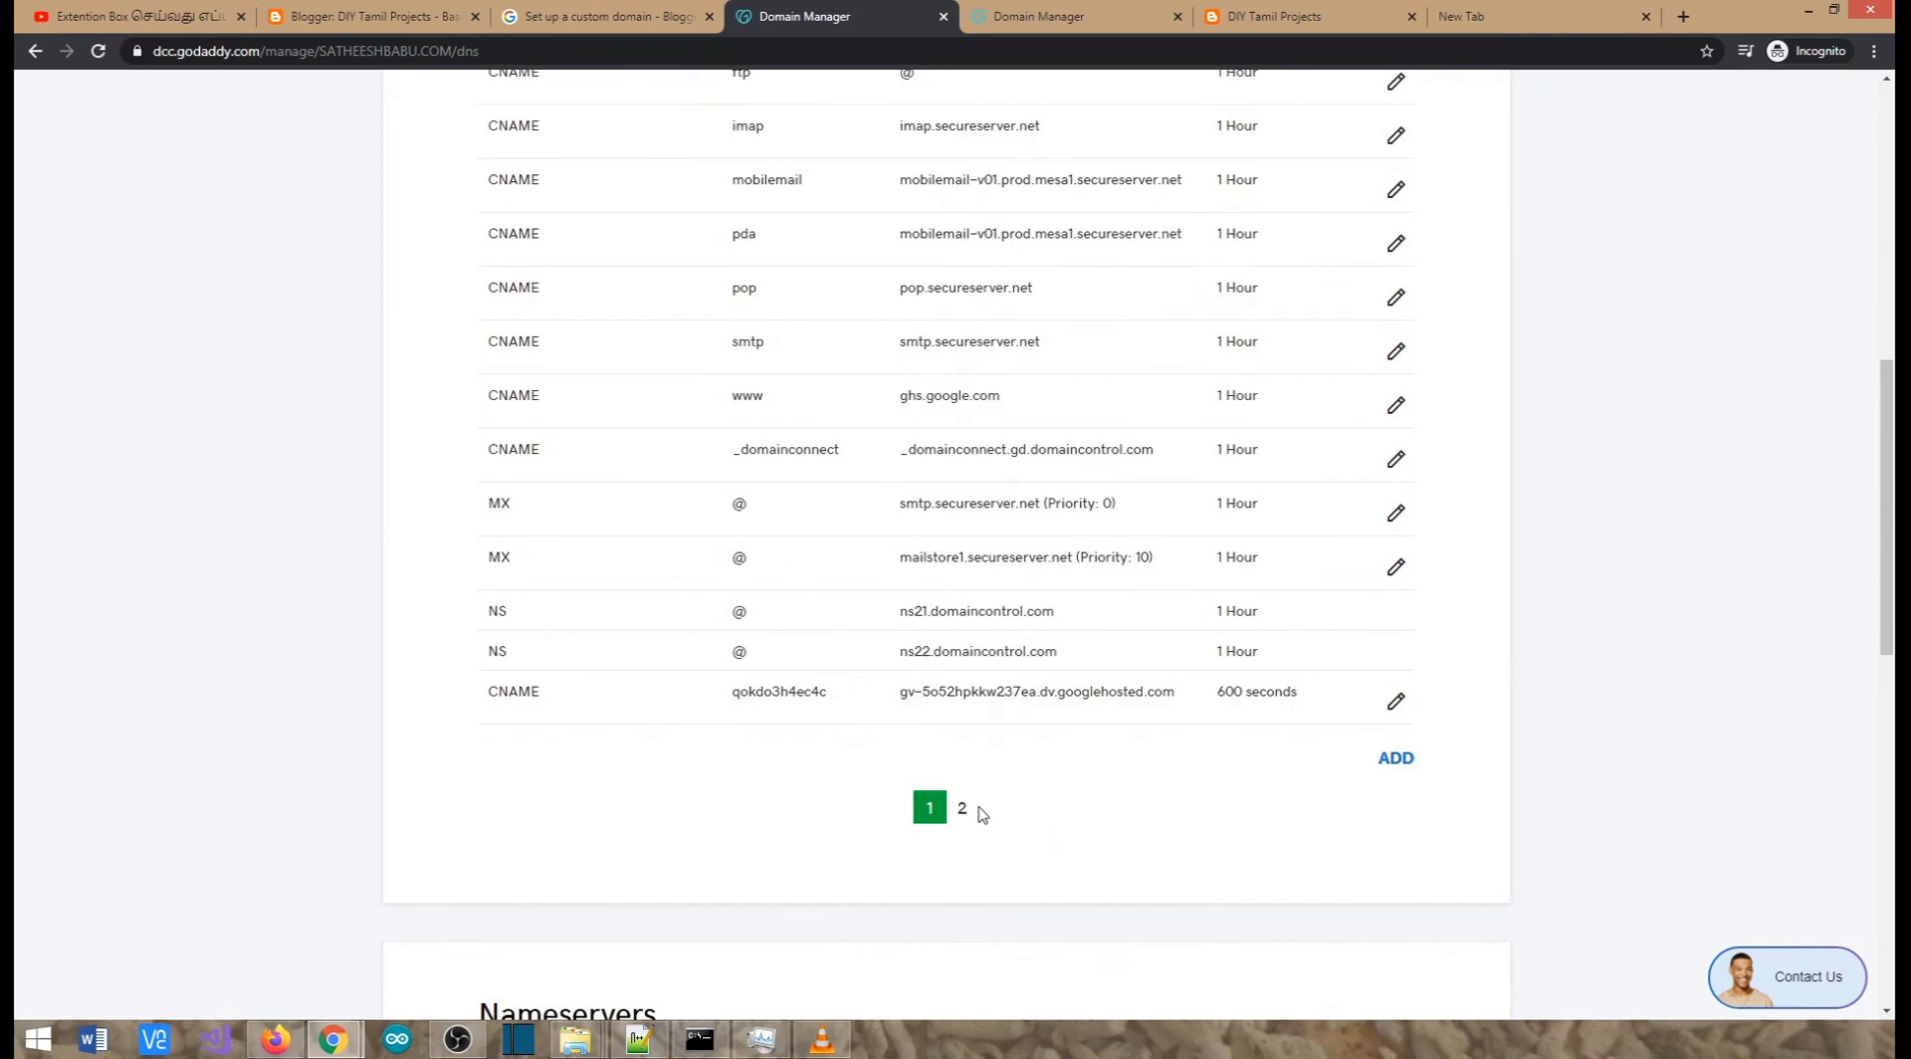
# Review both pages of GoDaddy DNS records to confirm the verification CNAME is listed
pyautogui.scroll(-10, 964, 816)
pyautogui.scroll(10, 973, 820)
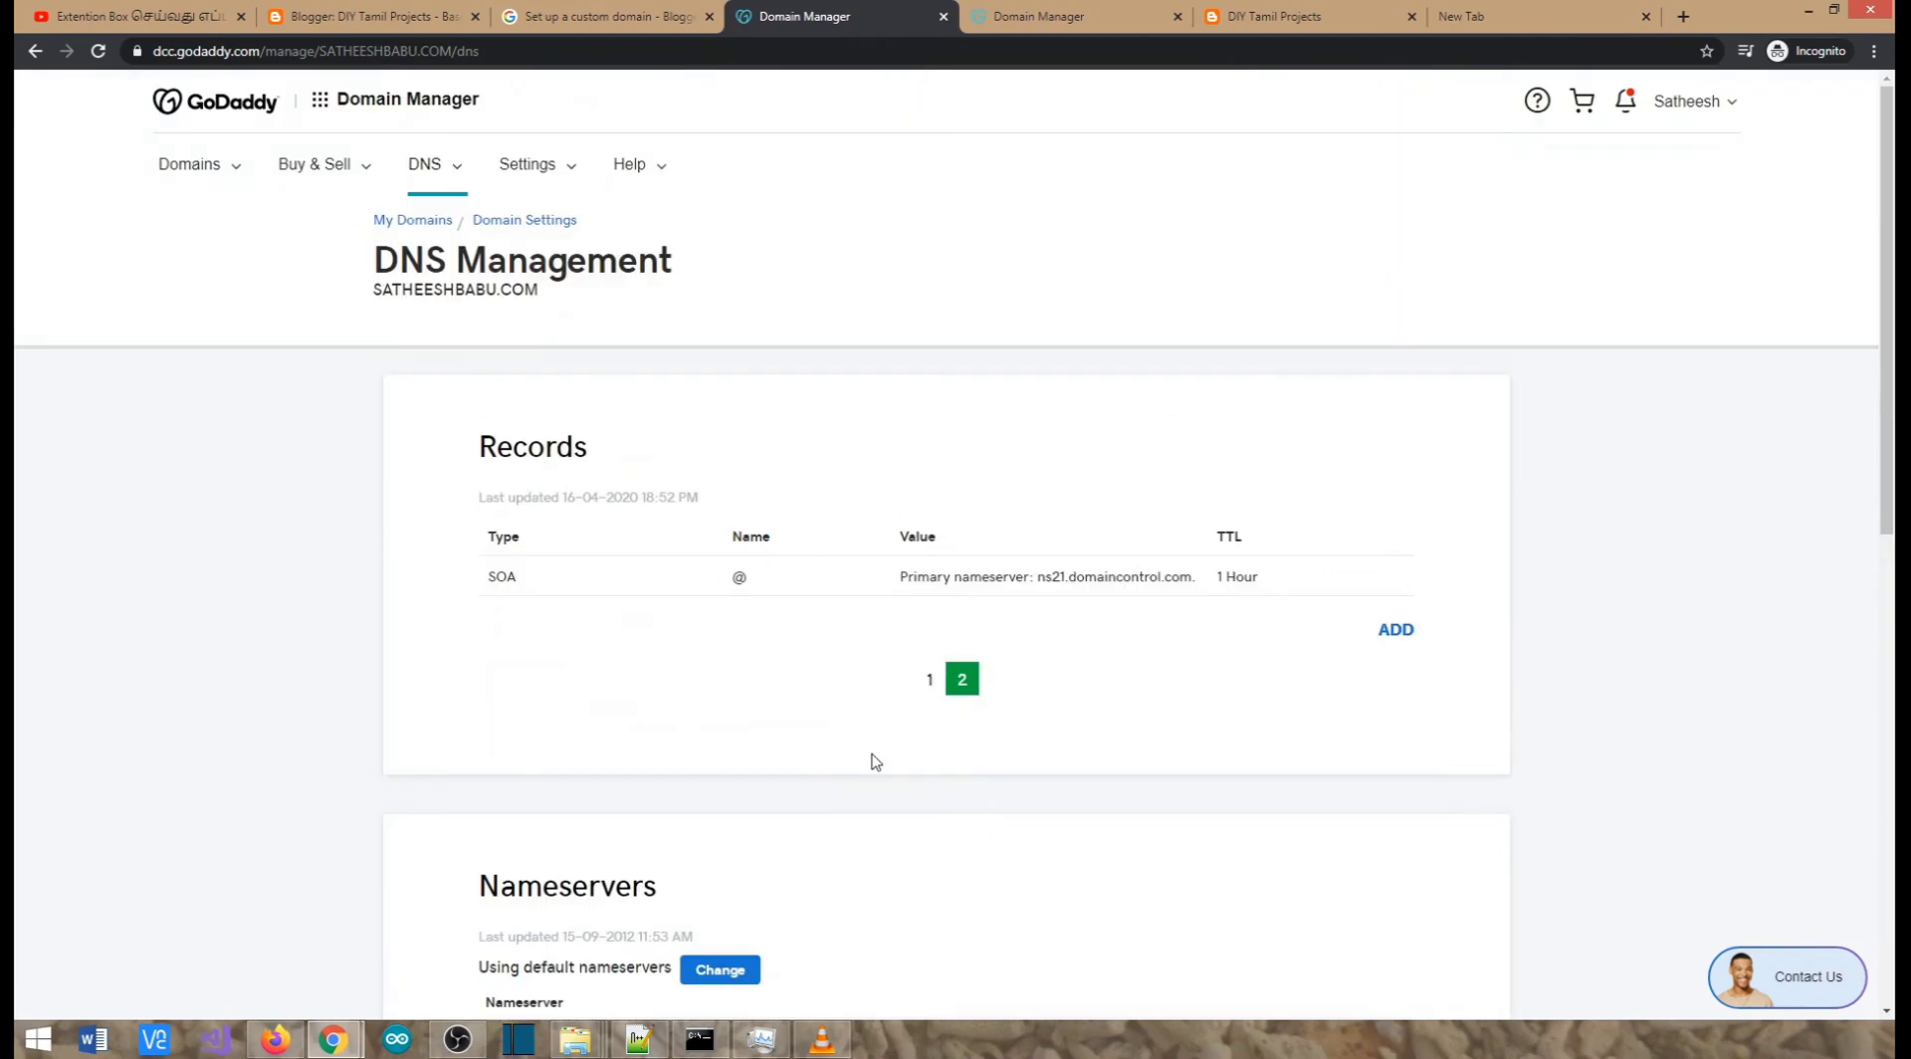
pyautogui.click(929, 679)
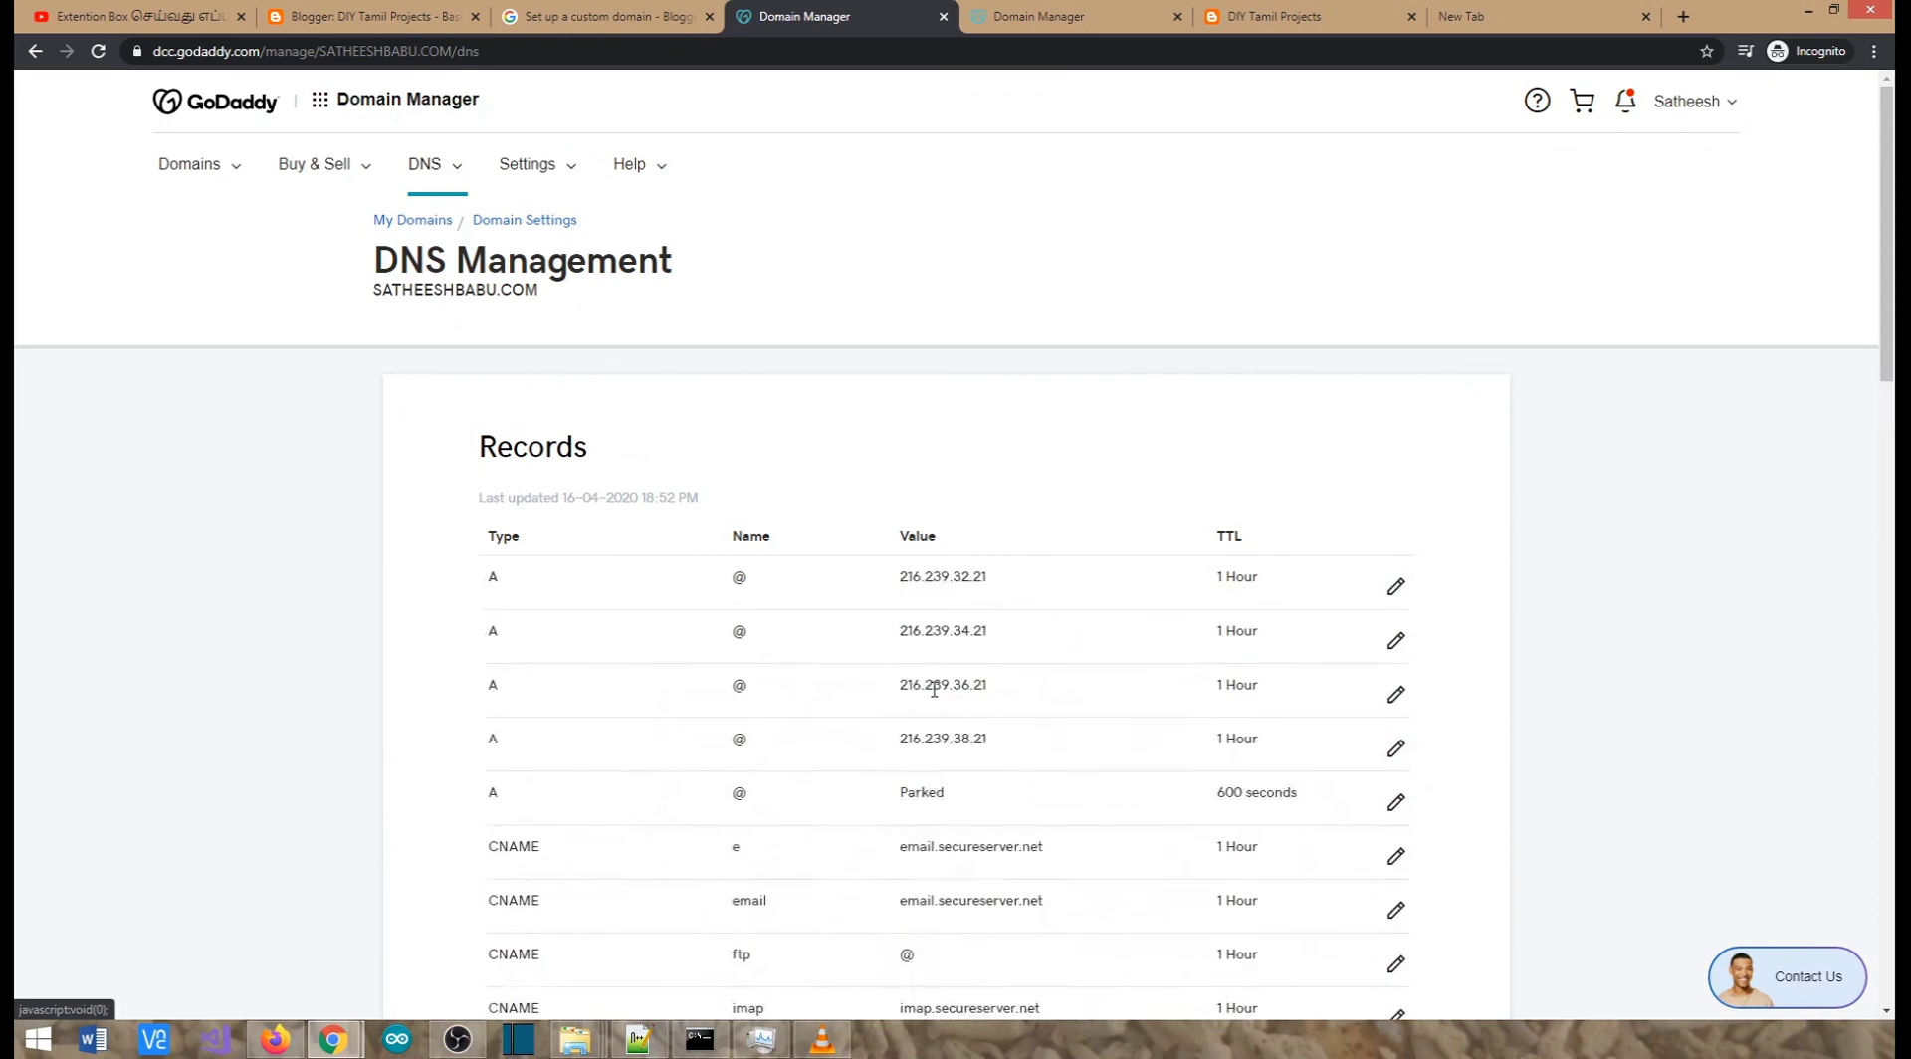
pyautogui.scroll(-1, 934, 689)
pyautogui.scroll(-7, 934, 689)
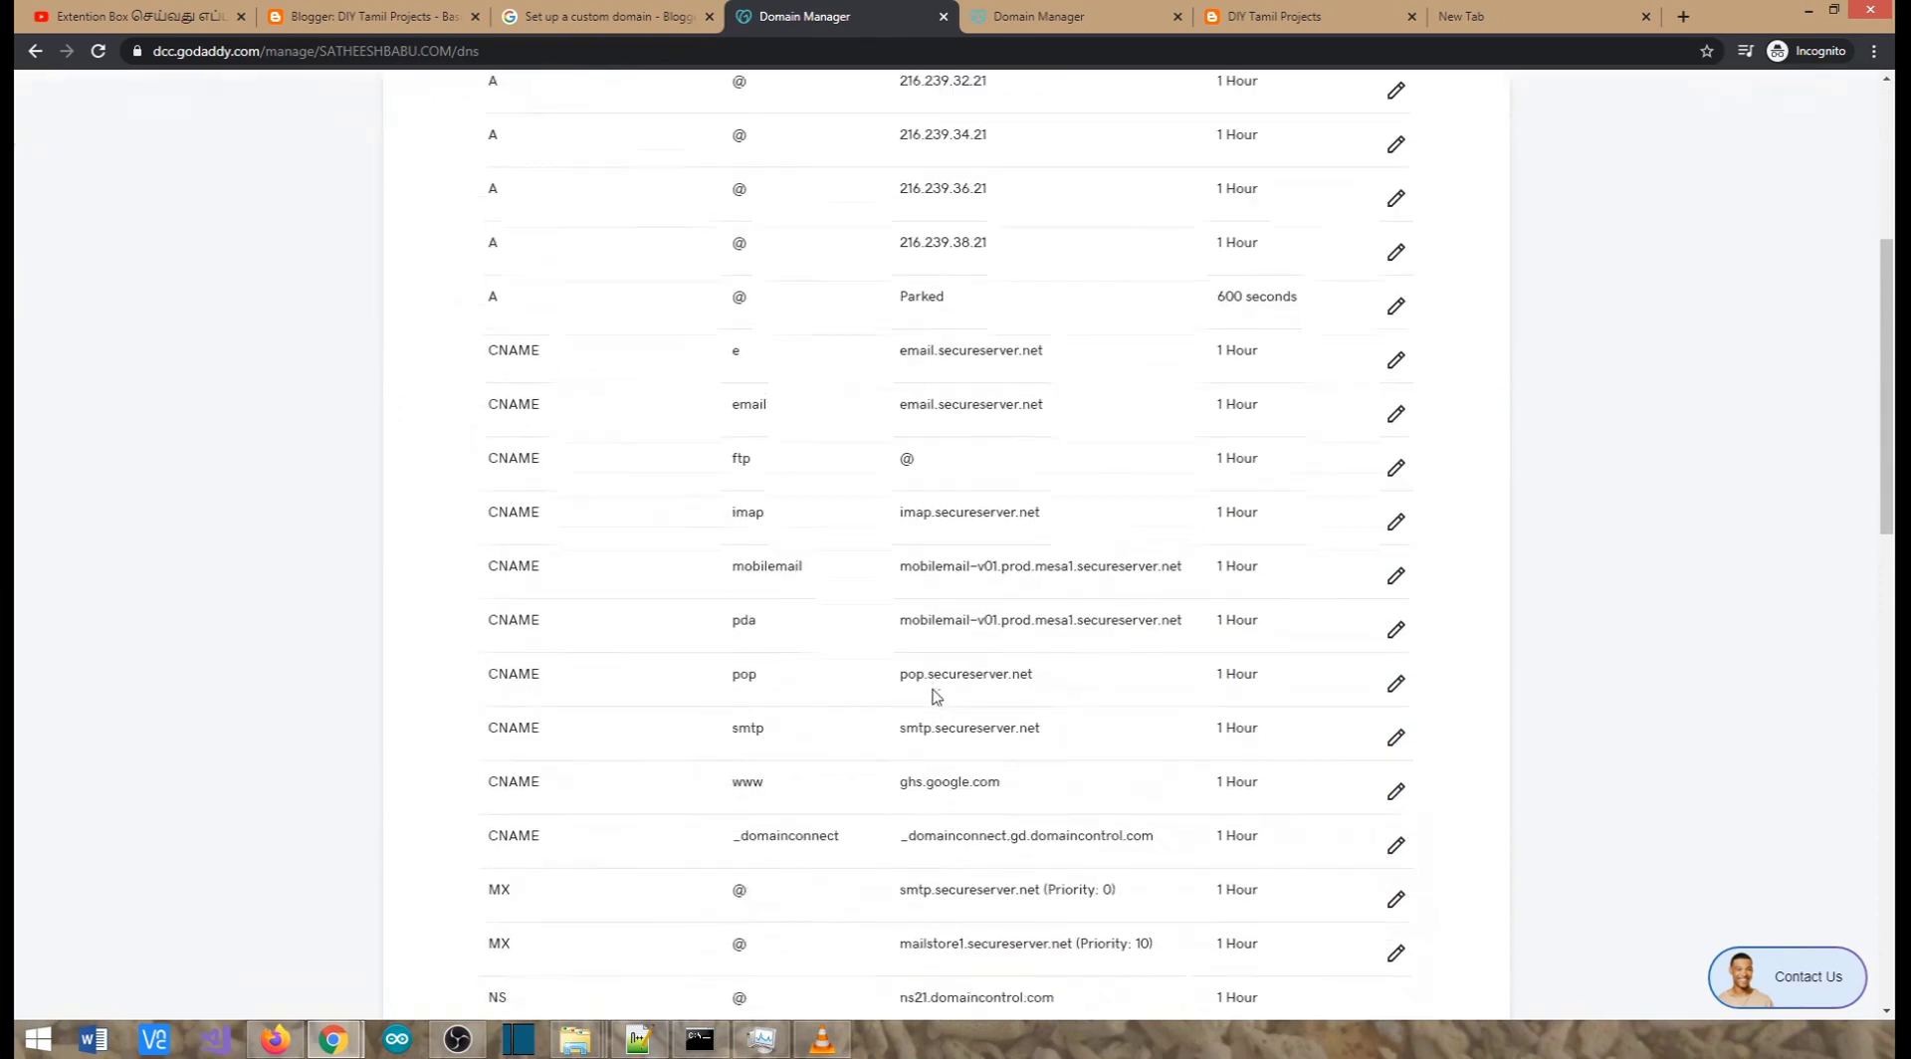
pyautogui.click(1264, 20)
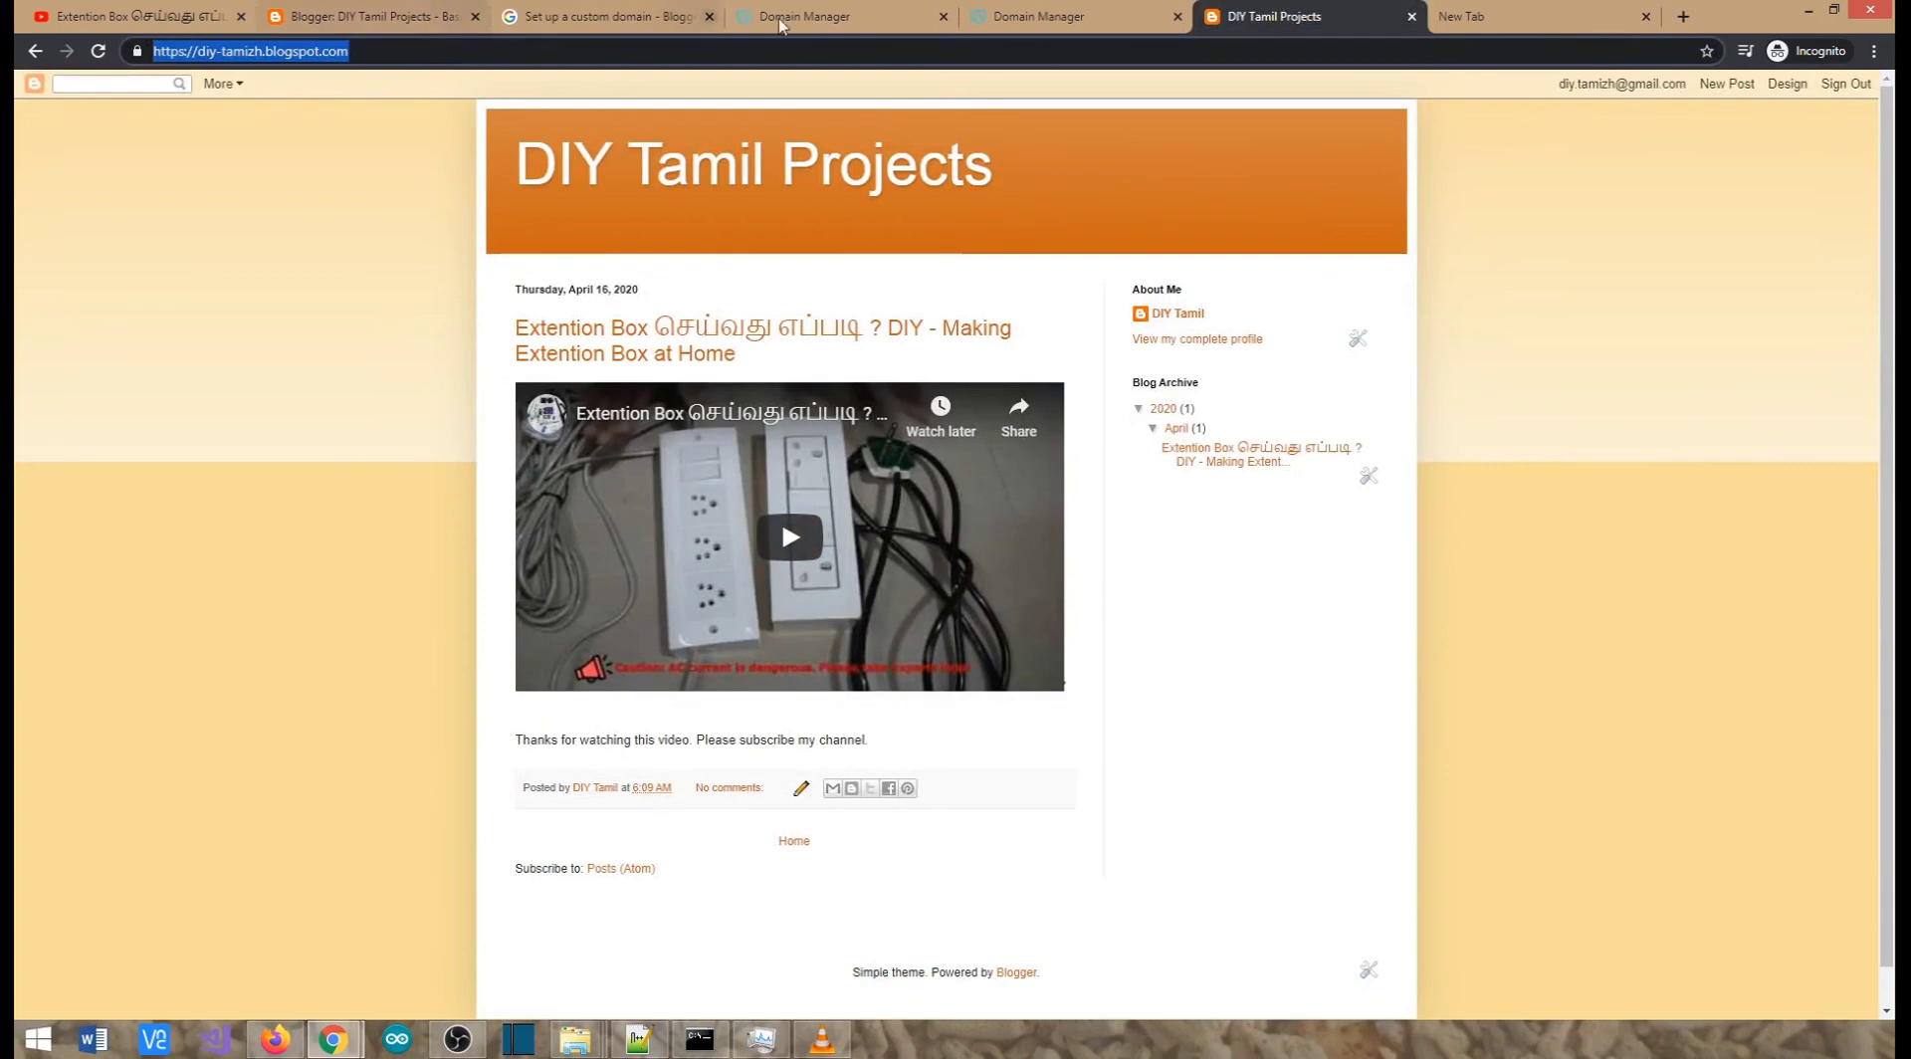
pyautogui.click(845, 22)
pyautogui.click(317, 20)
pyautogui.scroll(-2, 414, 675)
pyautogui.click(551, 731)
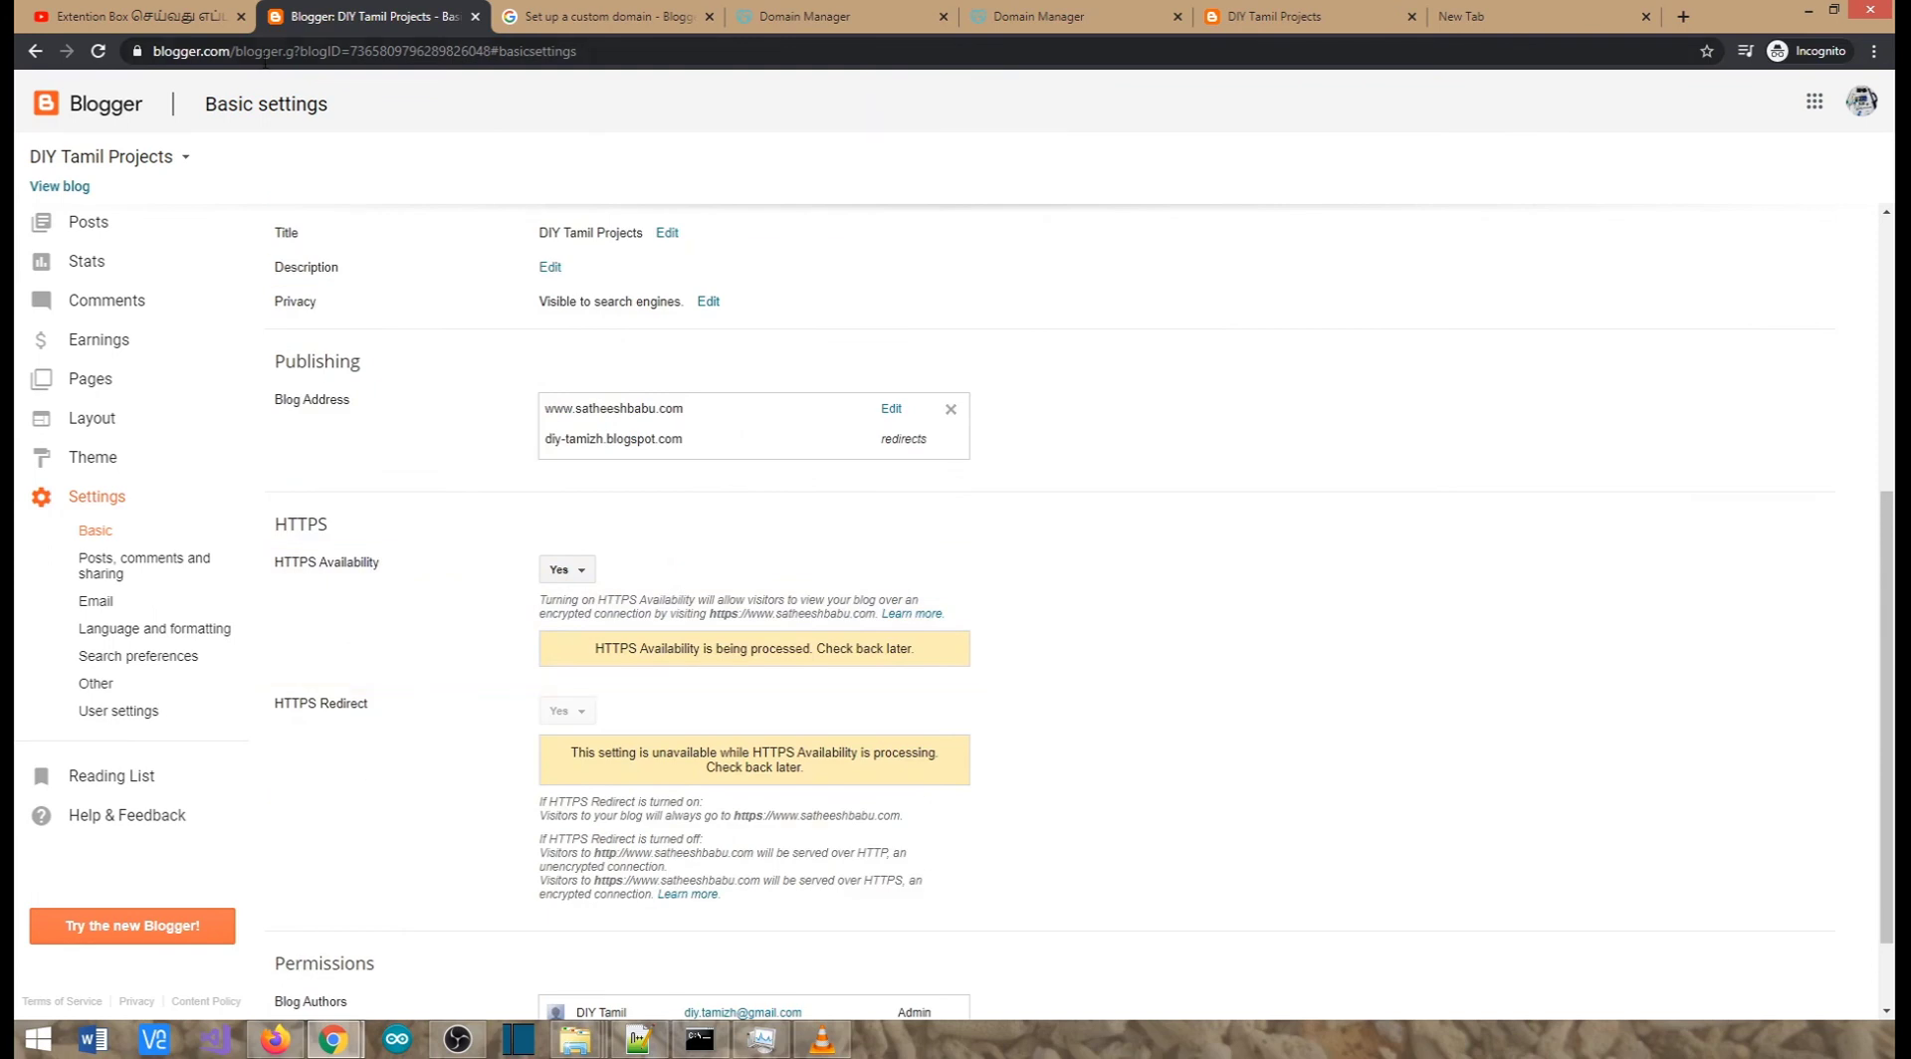
pyautogui.click(788, 16)
pyautogui.scroll(8, 811, 450)
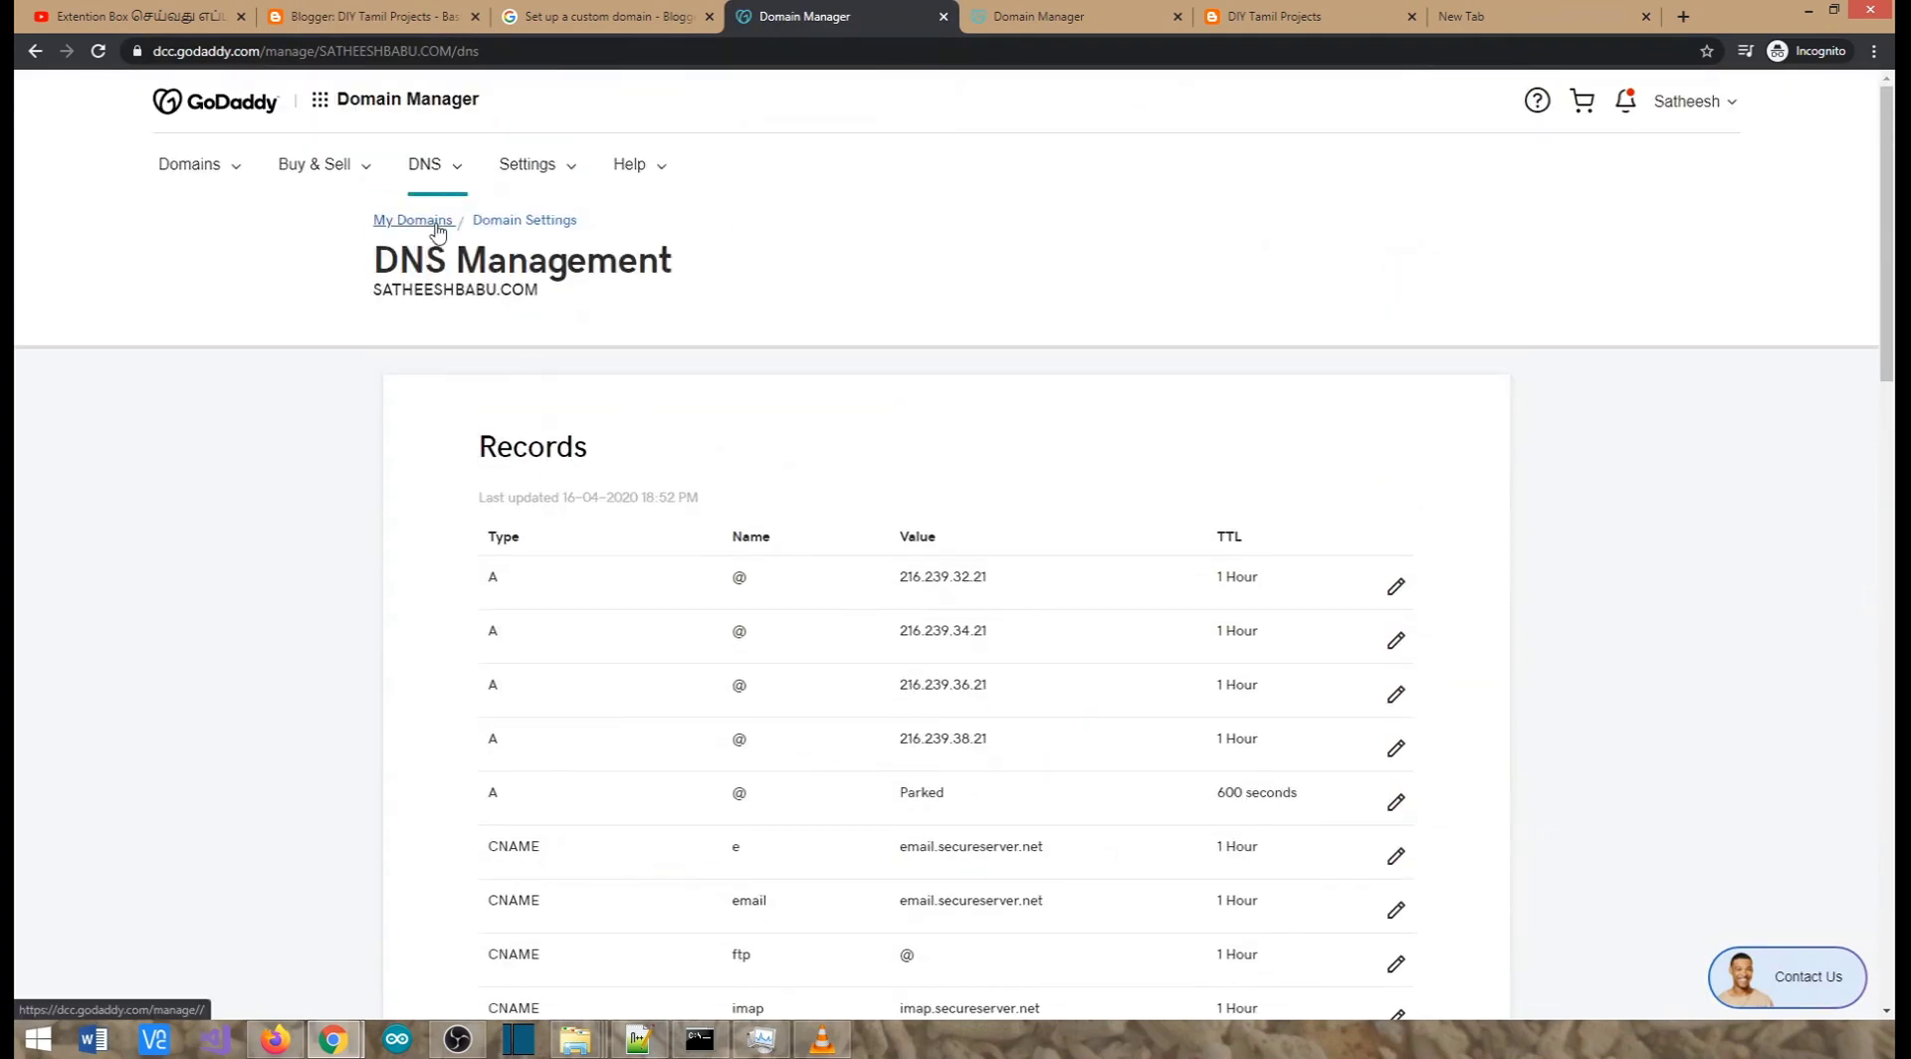
pyautogui.click(436, 227)
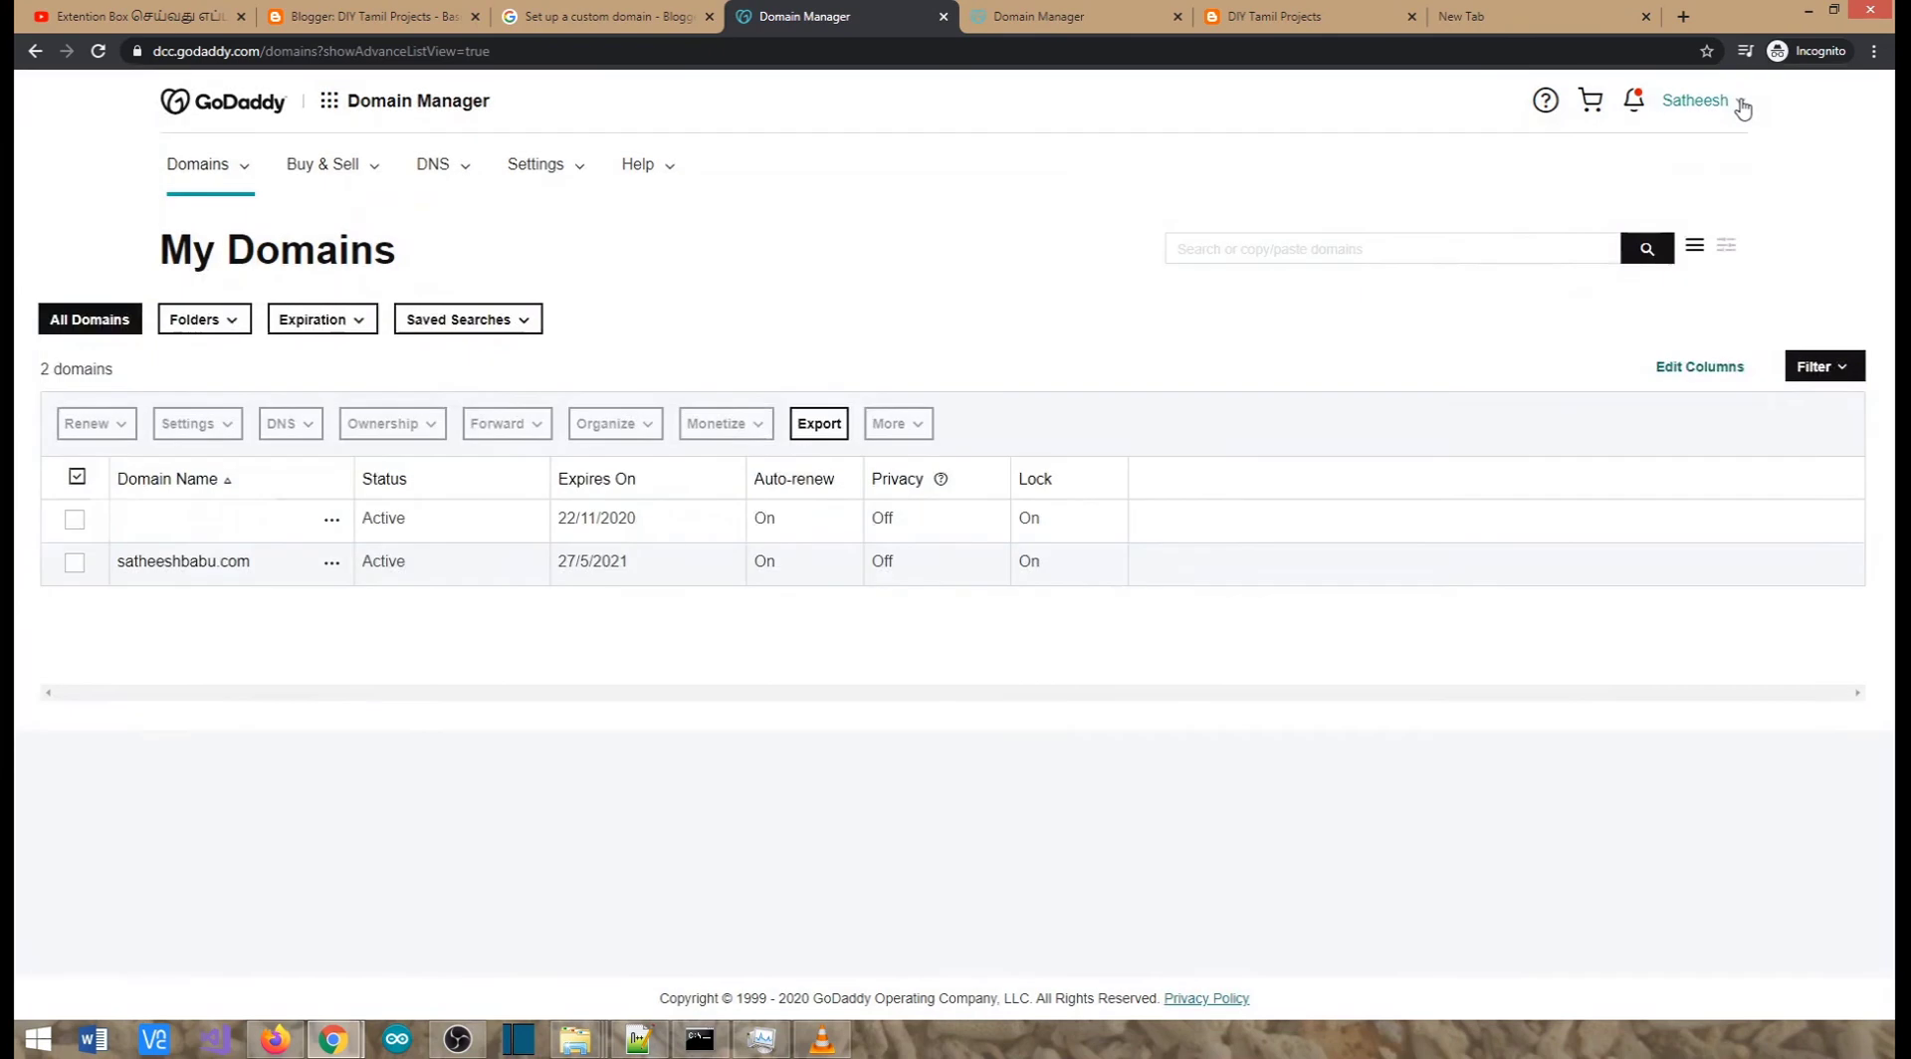
pyautogui.click(1740, 101)
pyautogui.click(1543, 280)
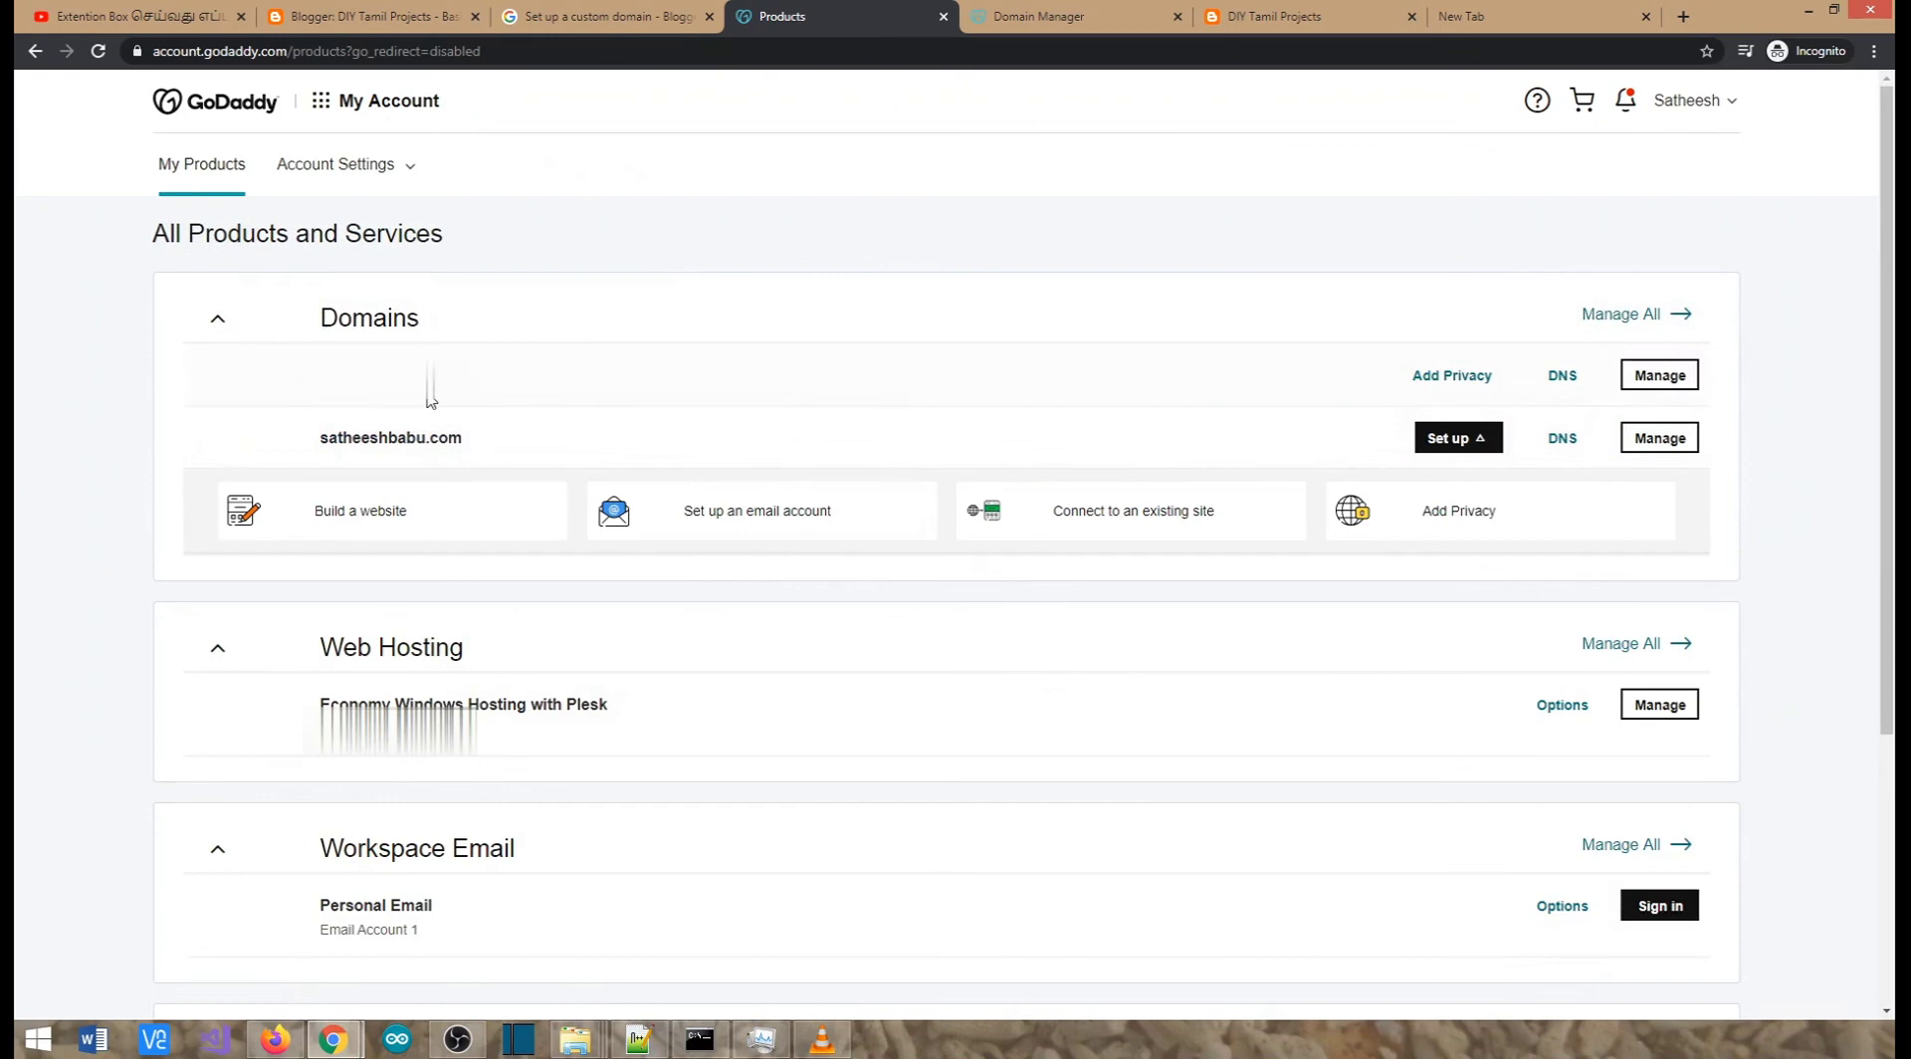
pyautogui.click(1571, 445)
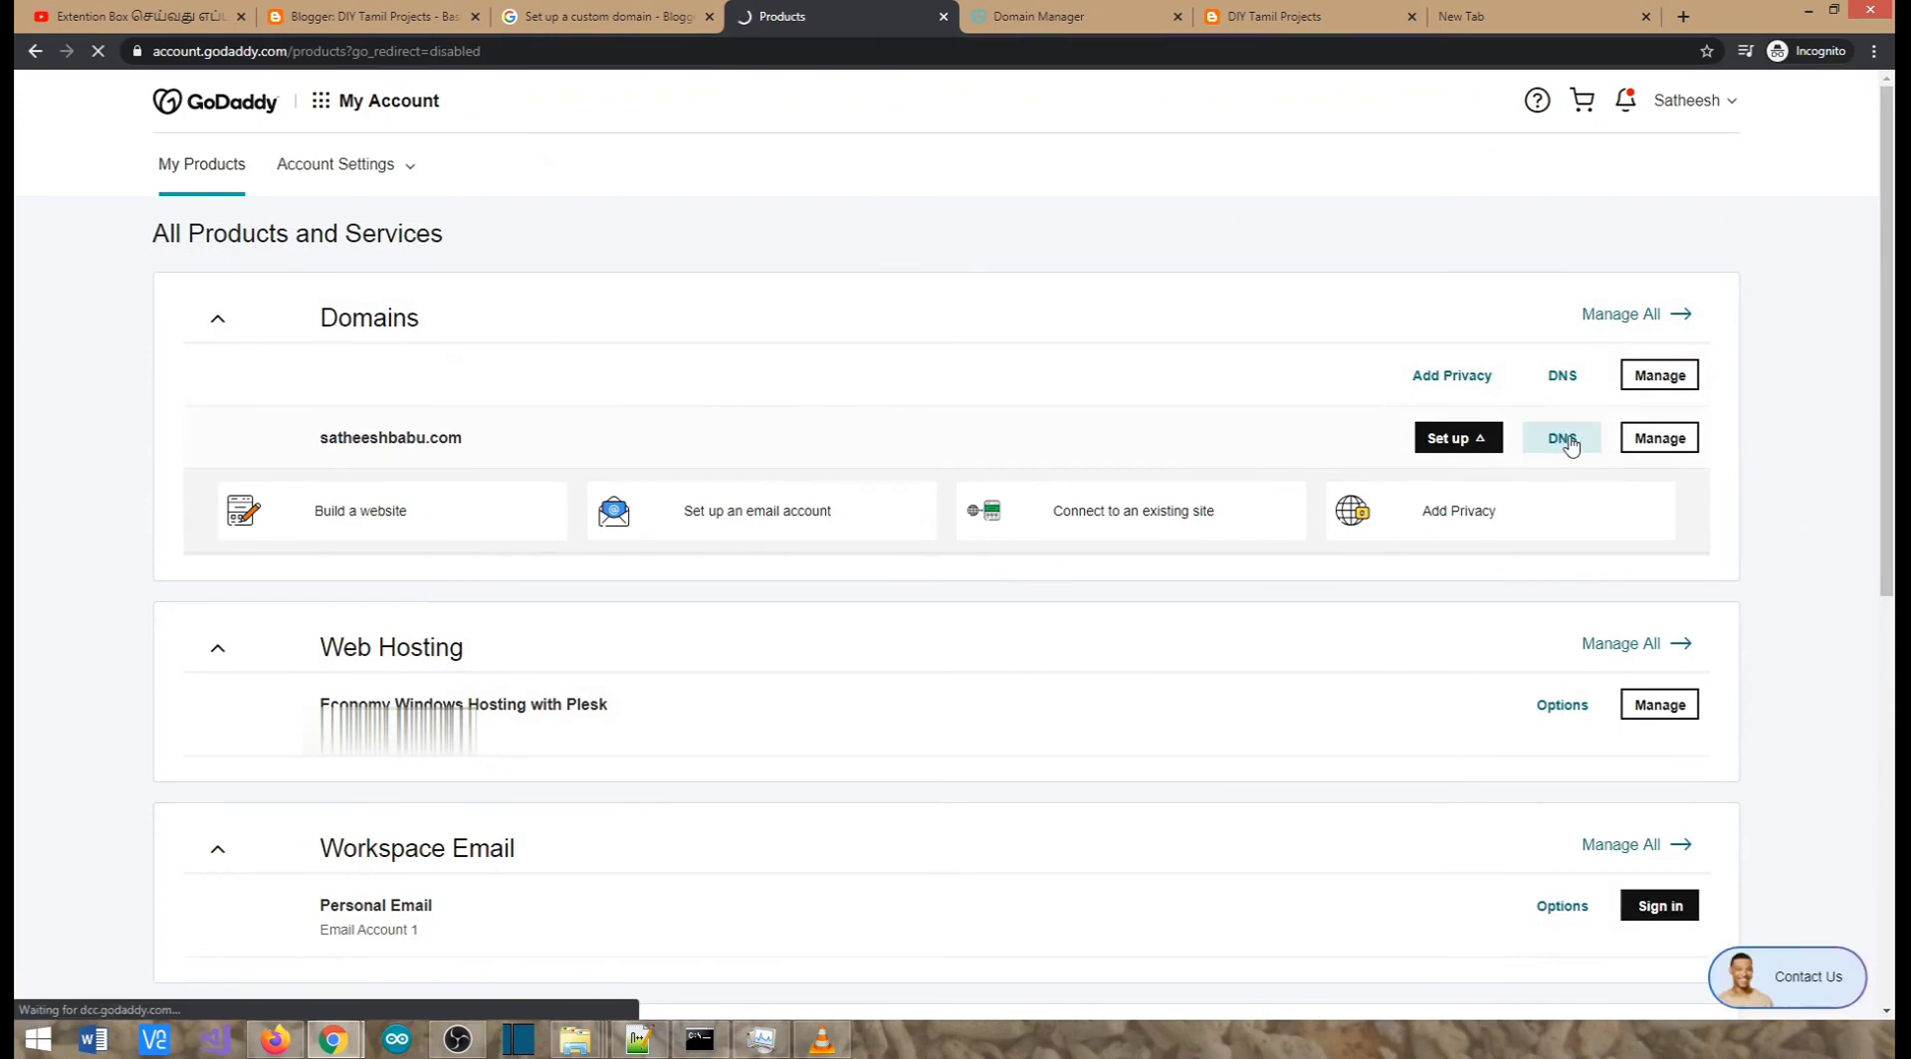
pyautogui.click(386, 15)
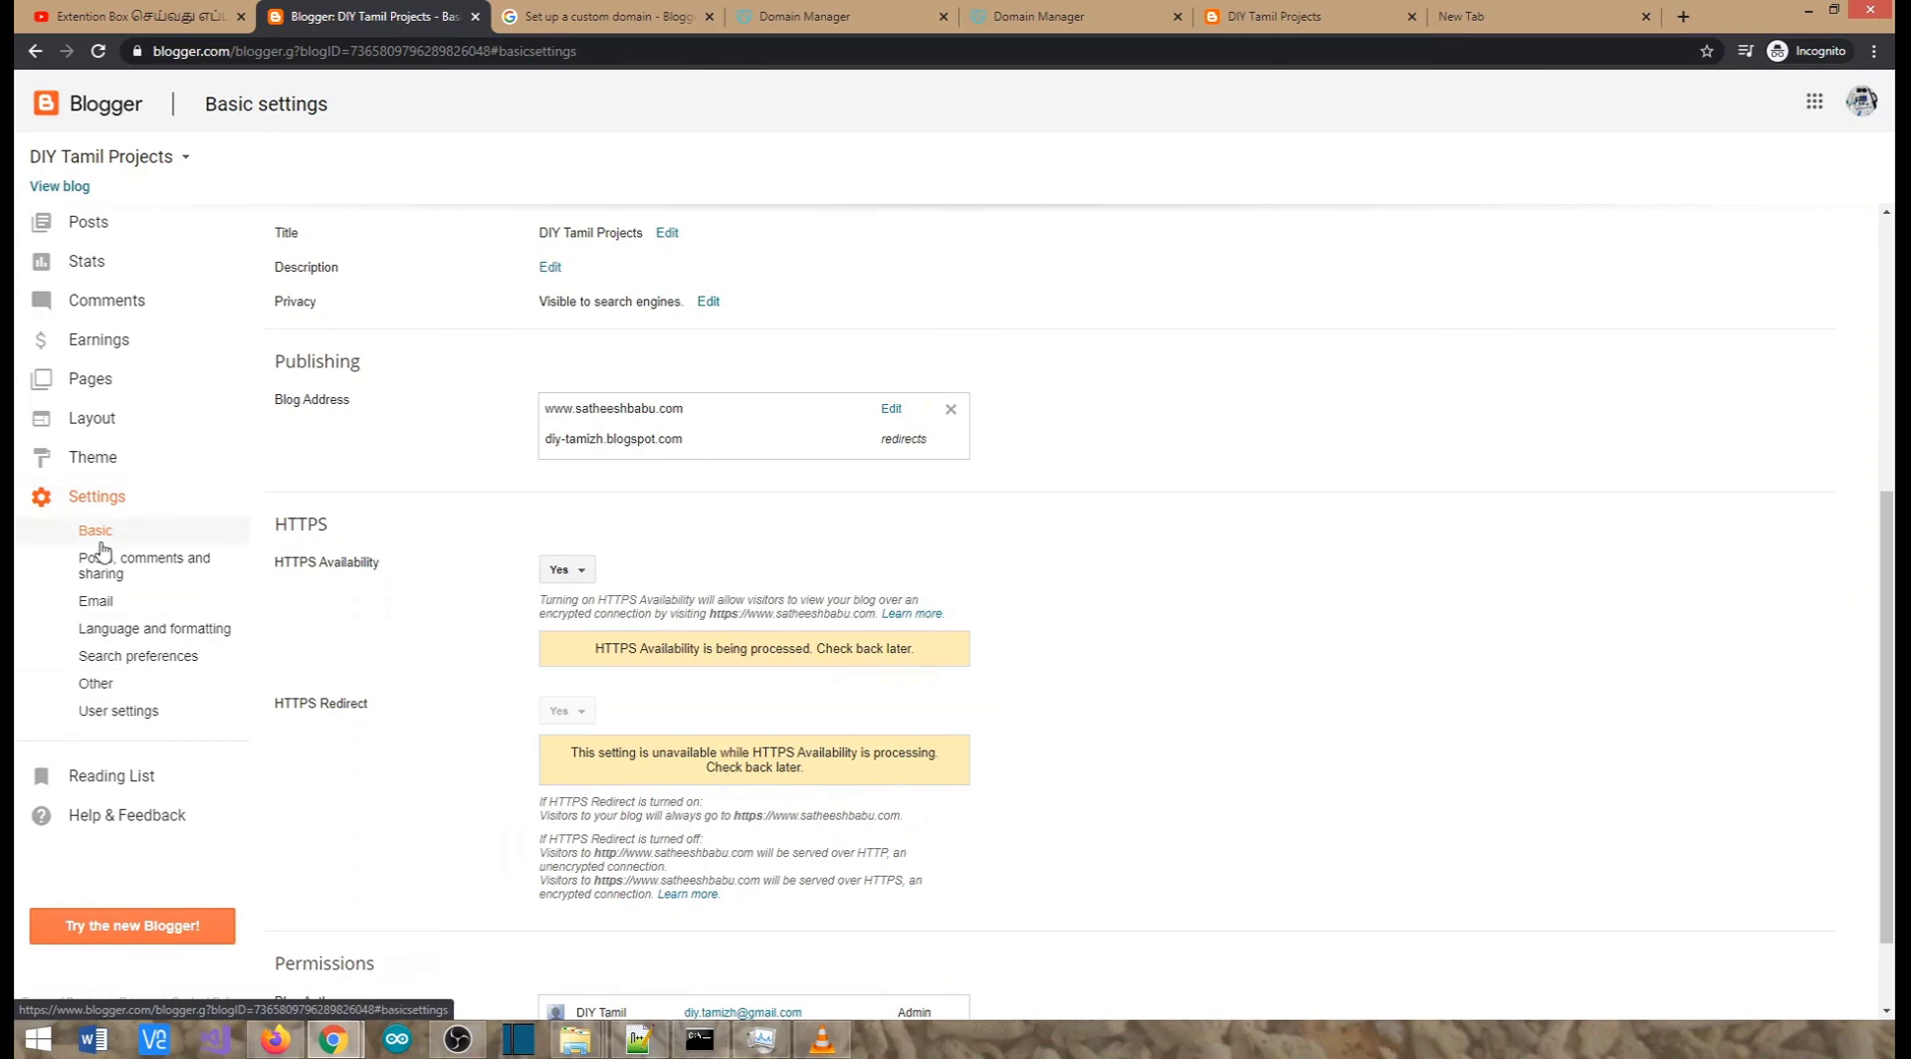
pyautogui.scroll(3, 367, 429)
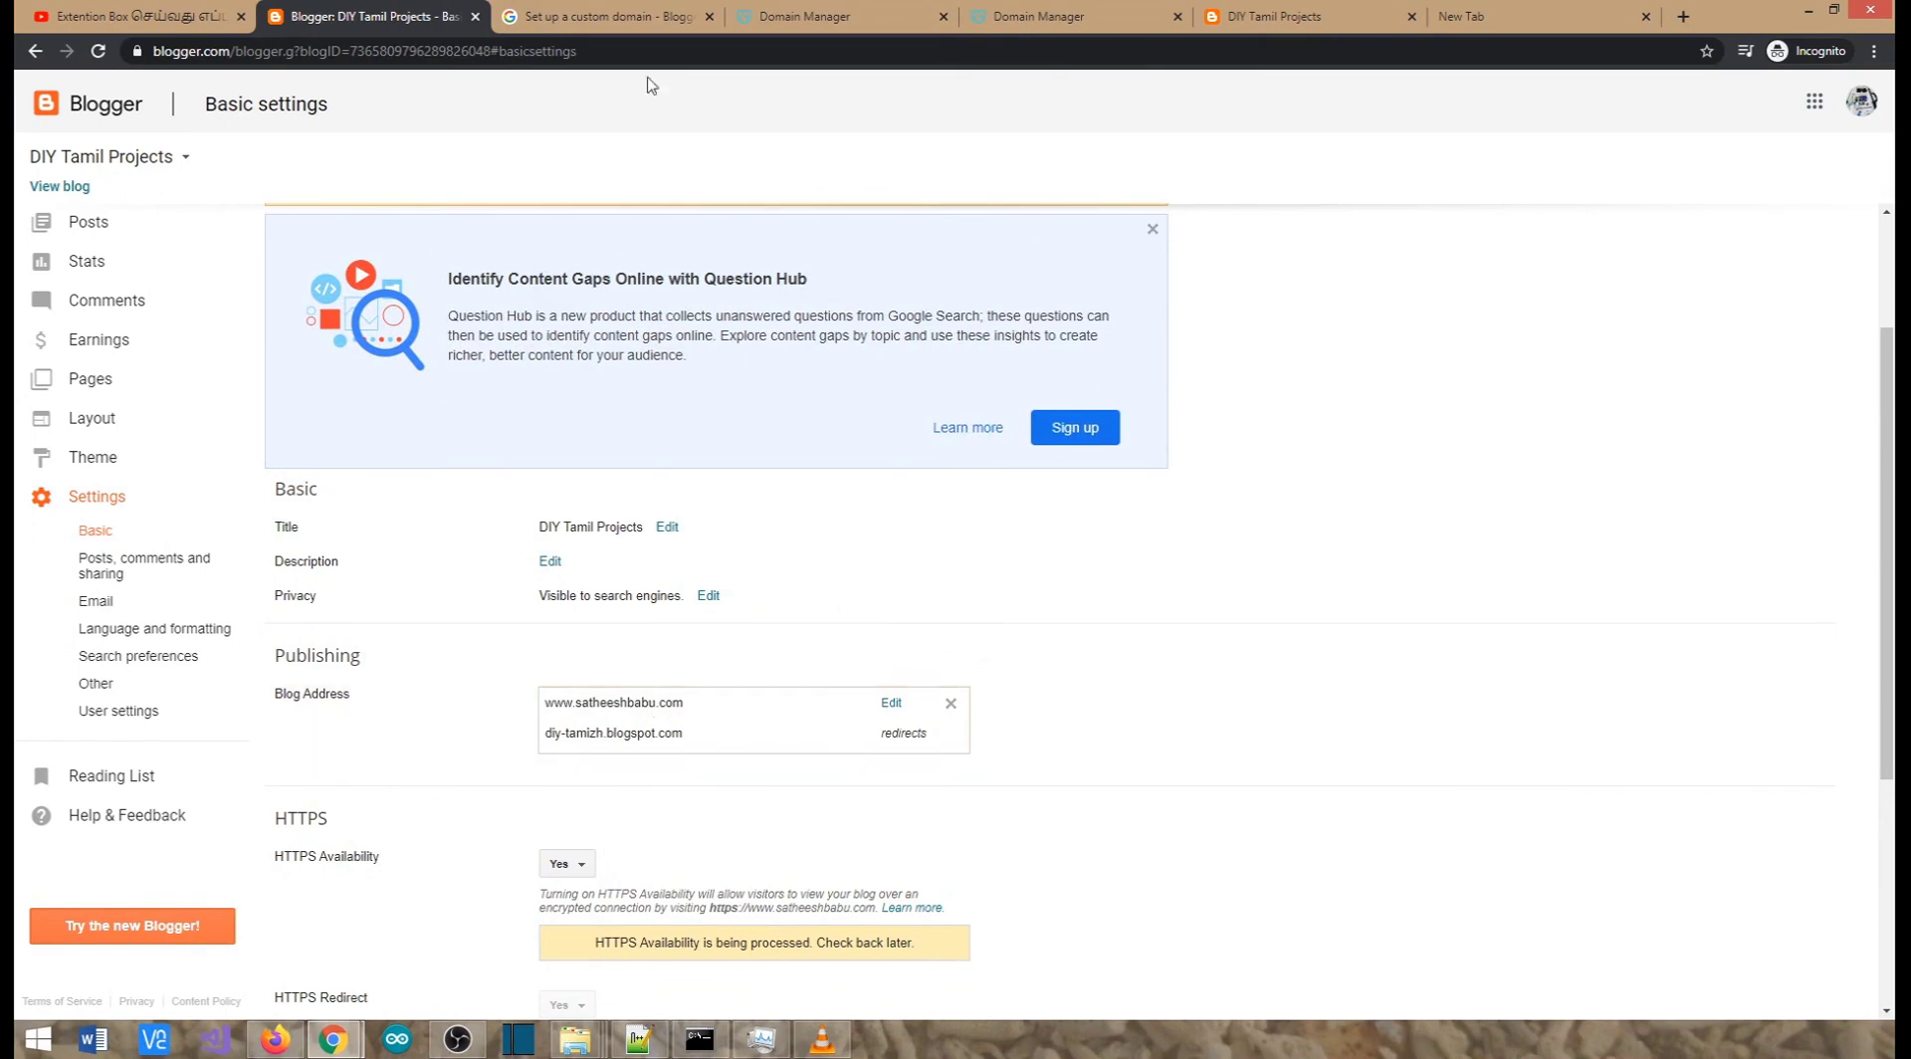
# Check both Google CNAME records: www pointing to ghs.google.com and the googlehosted verification record
pyautogui.click(874, 14)
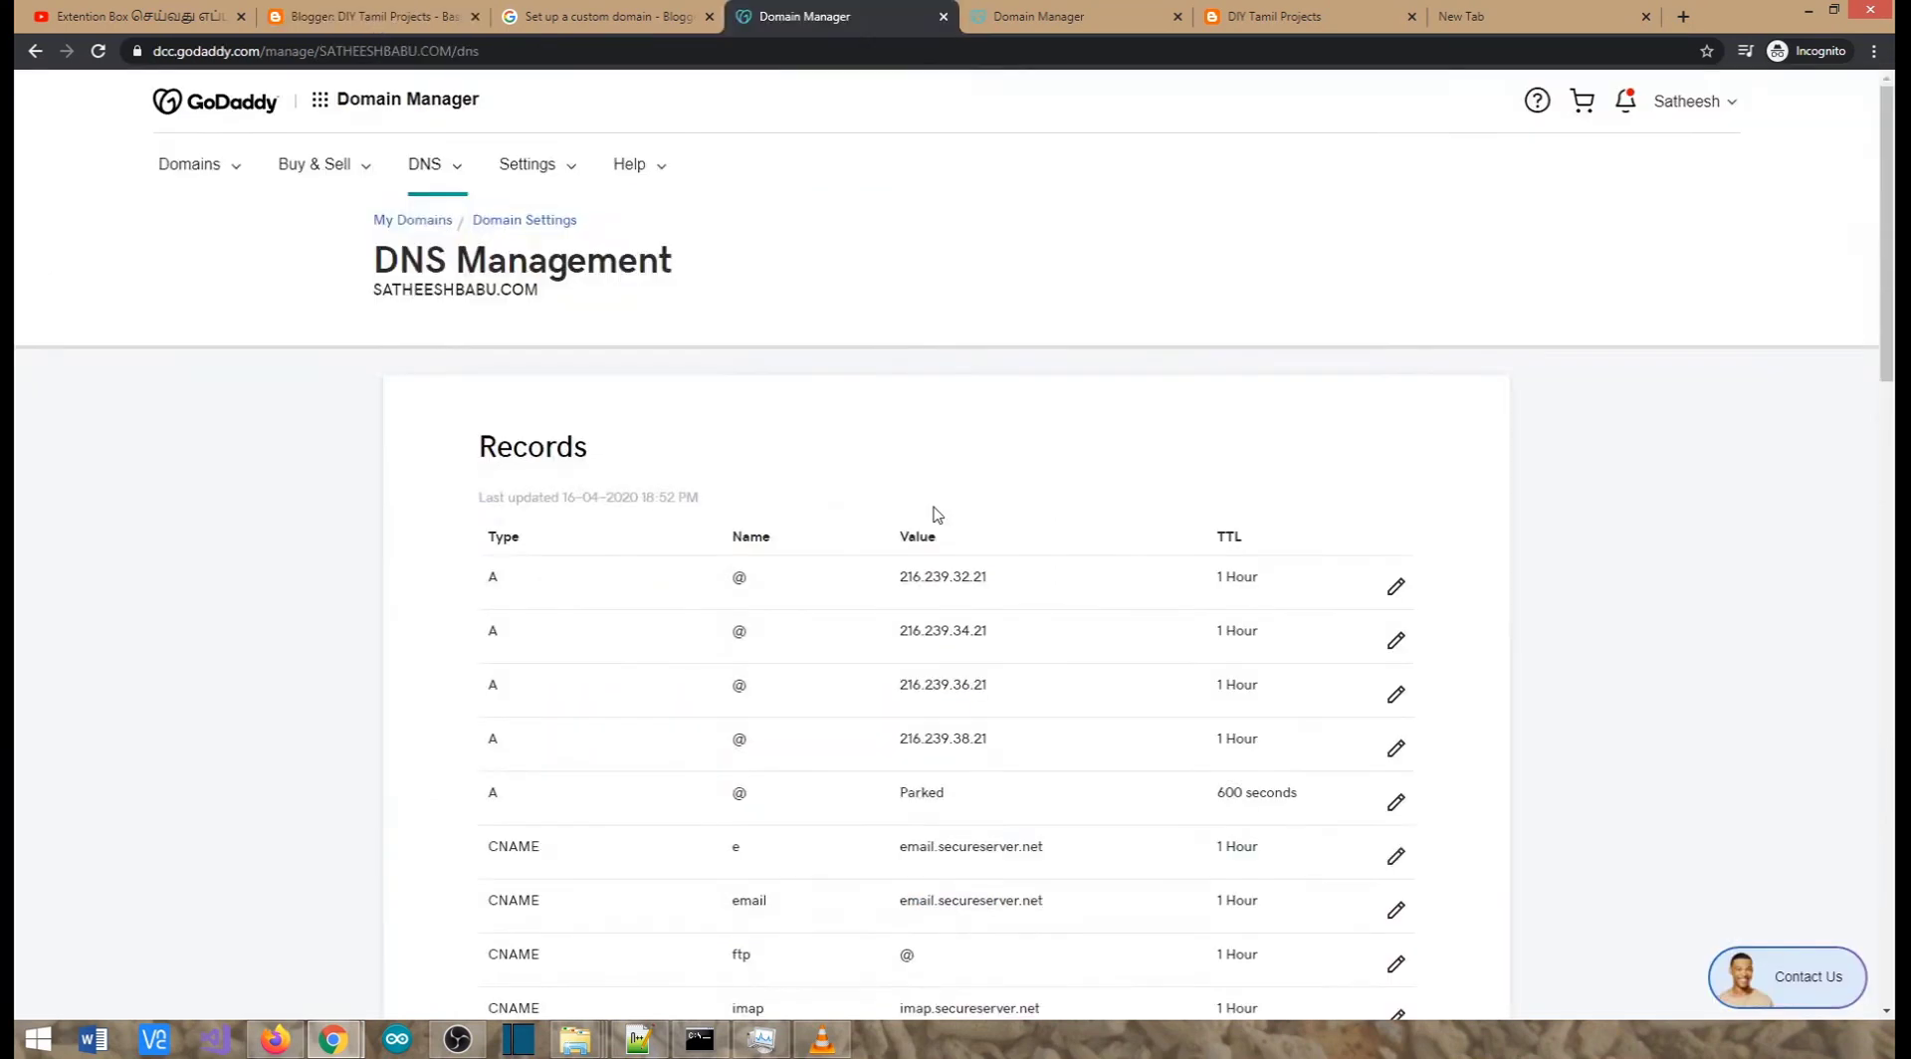
pyautogui.scroll(-6, 1357, 567)
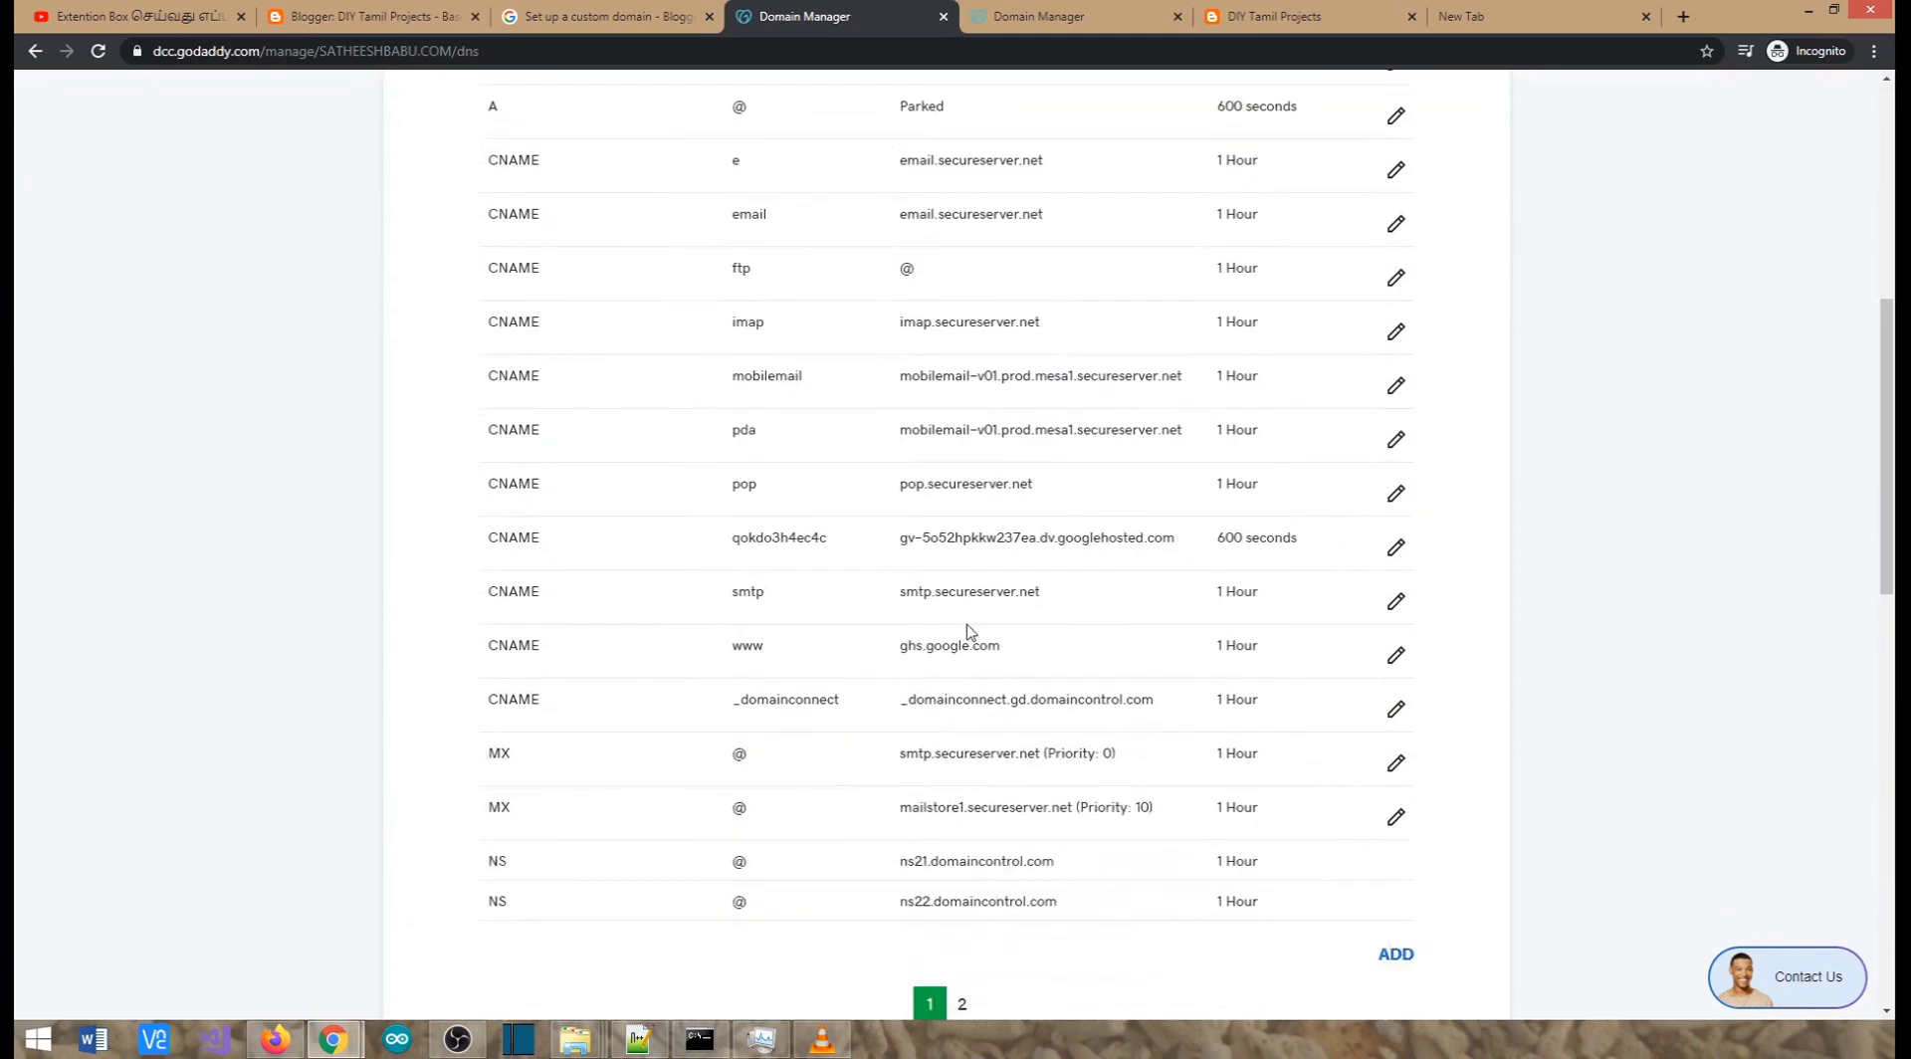
pyautogui.moveTo(900, 645); pyautogui.dragTo(1012, 663)
pyautogui.moveTo(732, 537); pyautogui.dragTo(828, 537)
pyautogui.moveTo(963, 537); pyautogui.dragTo(1161, 543)
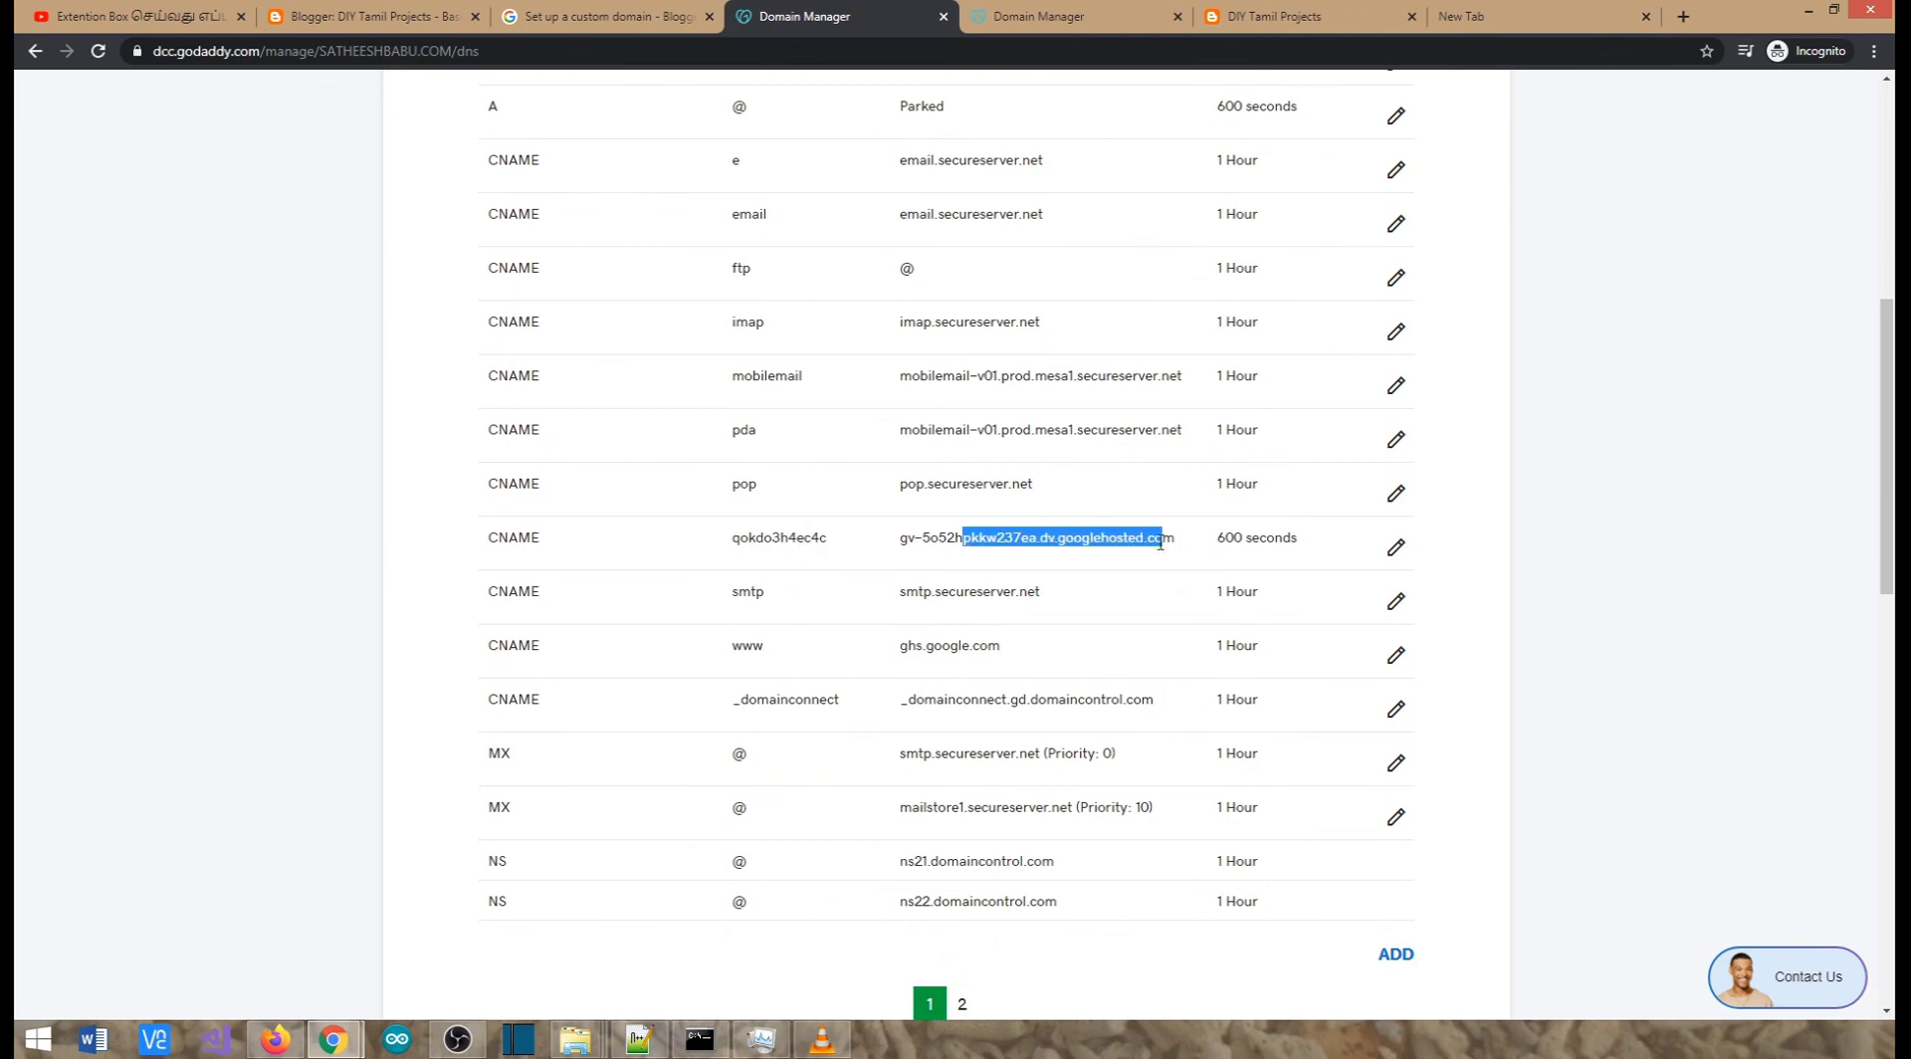
pyautogui.click(1294, 16)
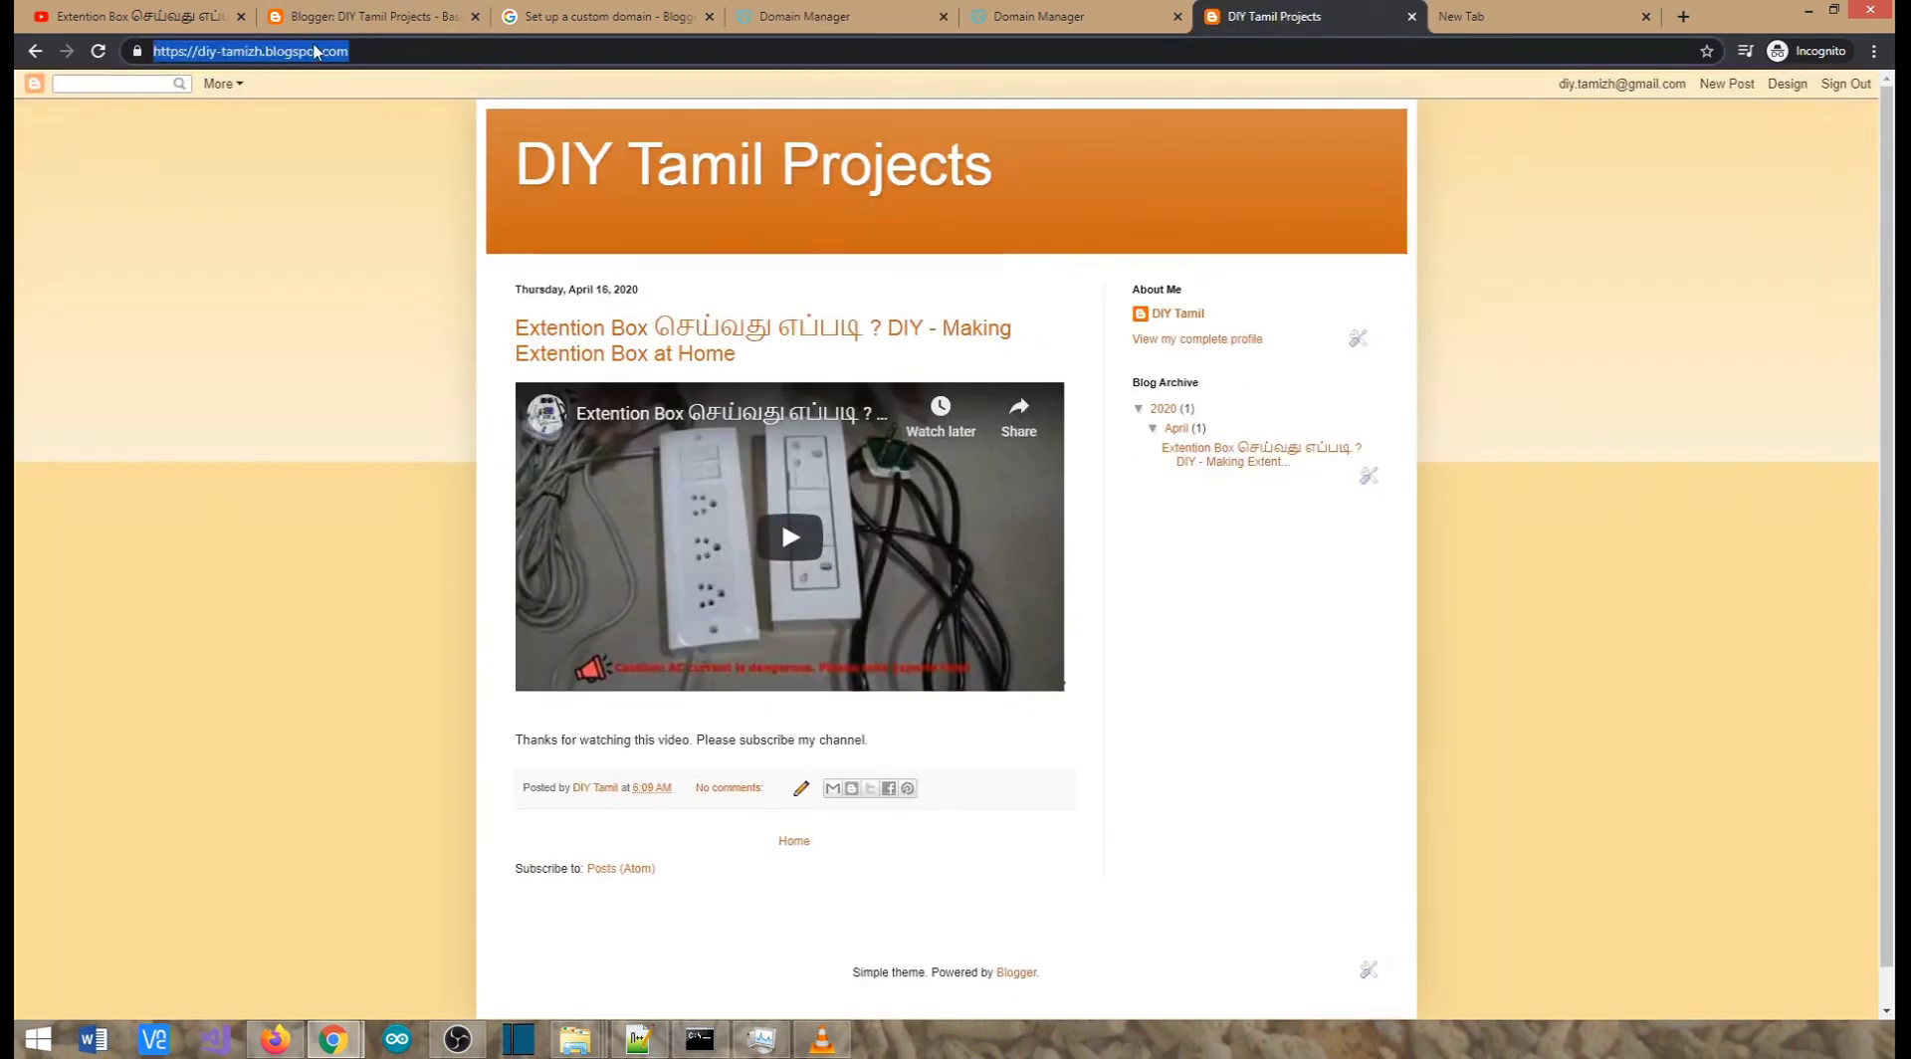
# Reload the diy-tamizh.blogspot.com address to test the redirect to the custom domain
pyautogui.click(472, 51)
pyautogui.press('Return')
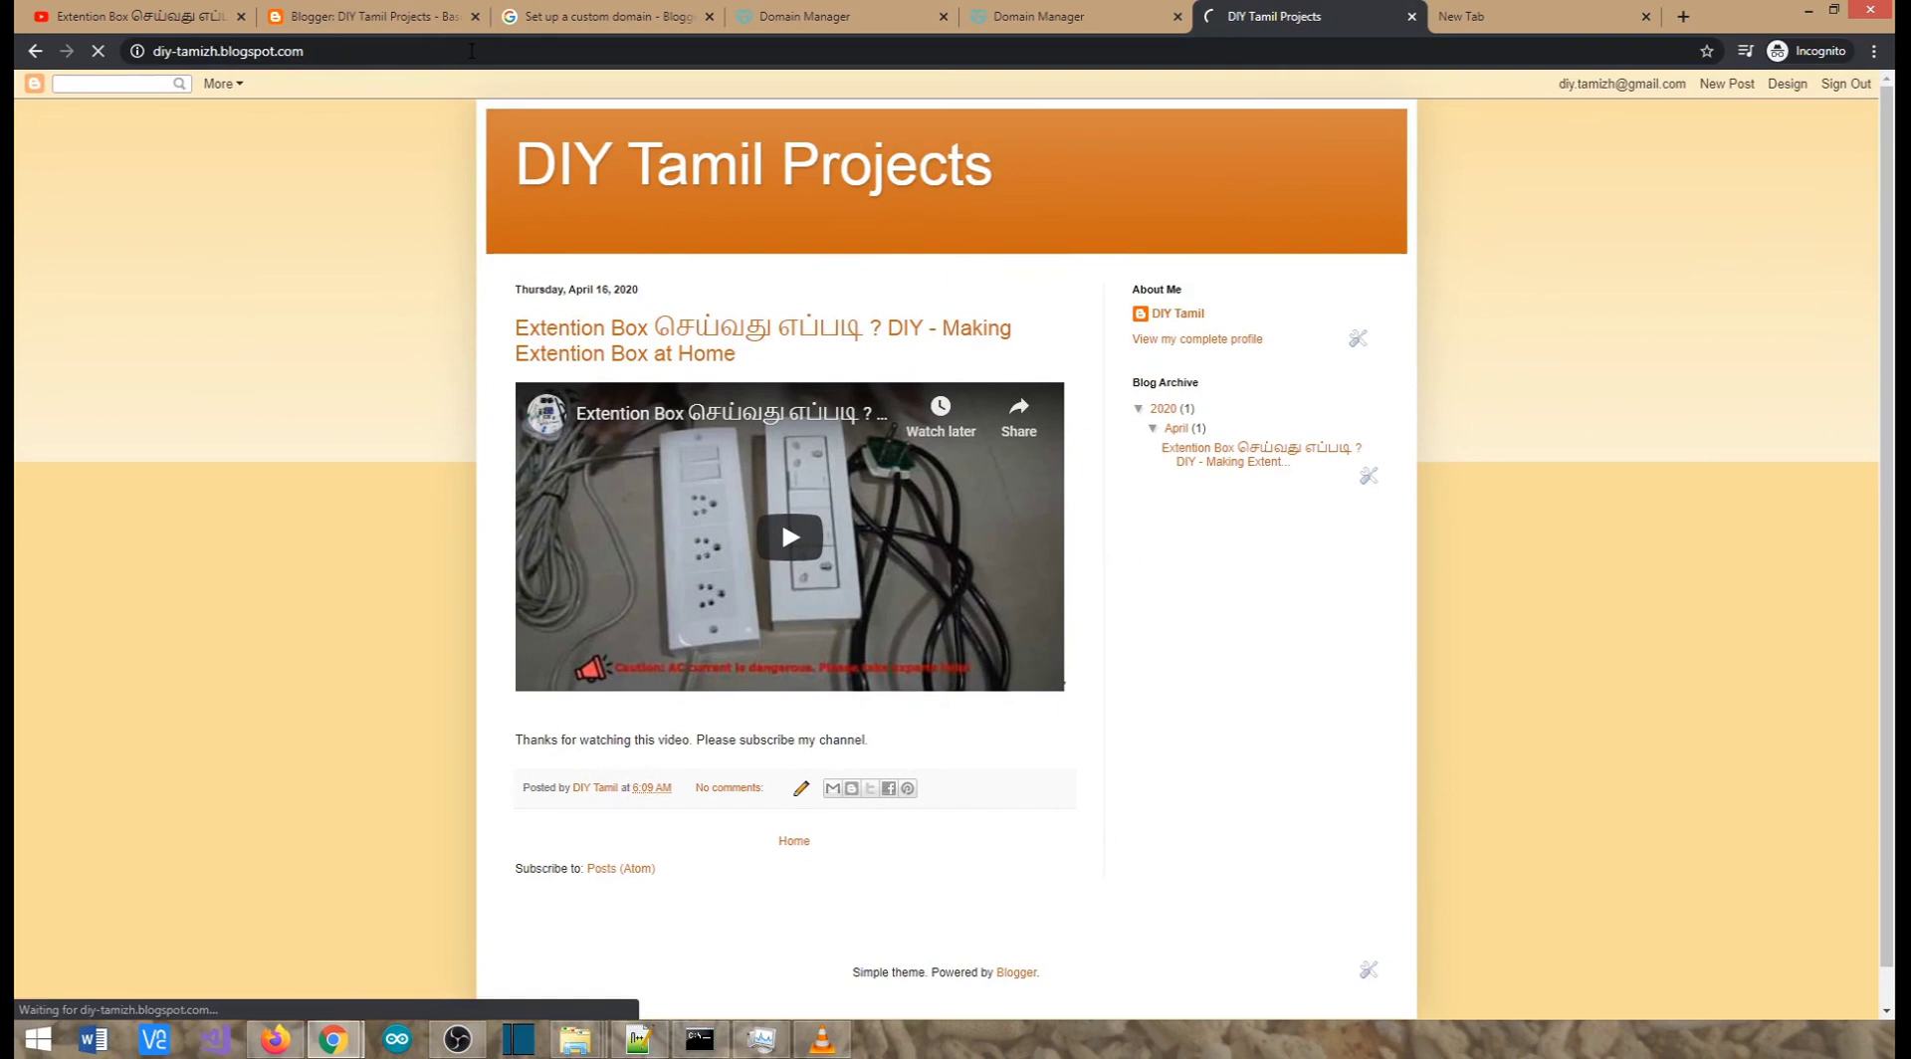
pyautogui.click(314, 57)
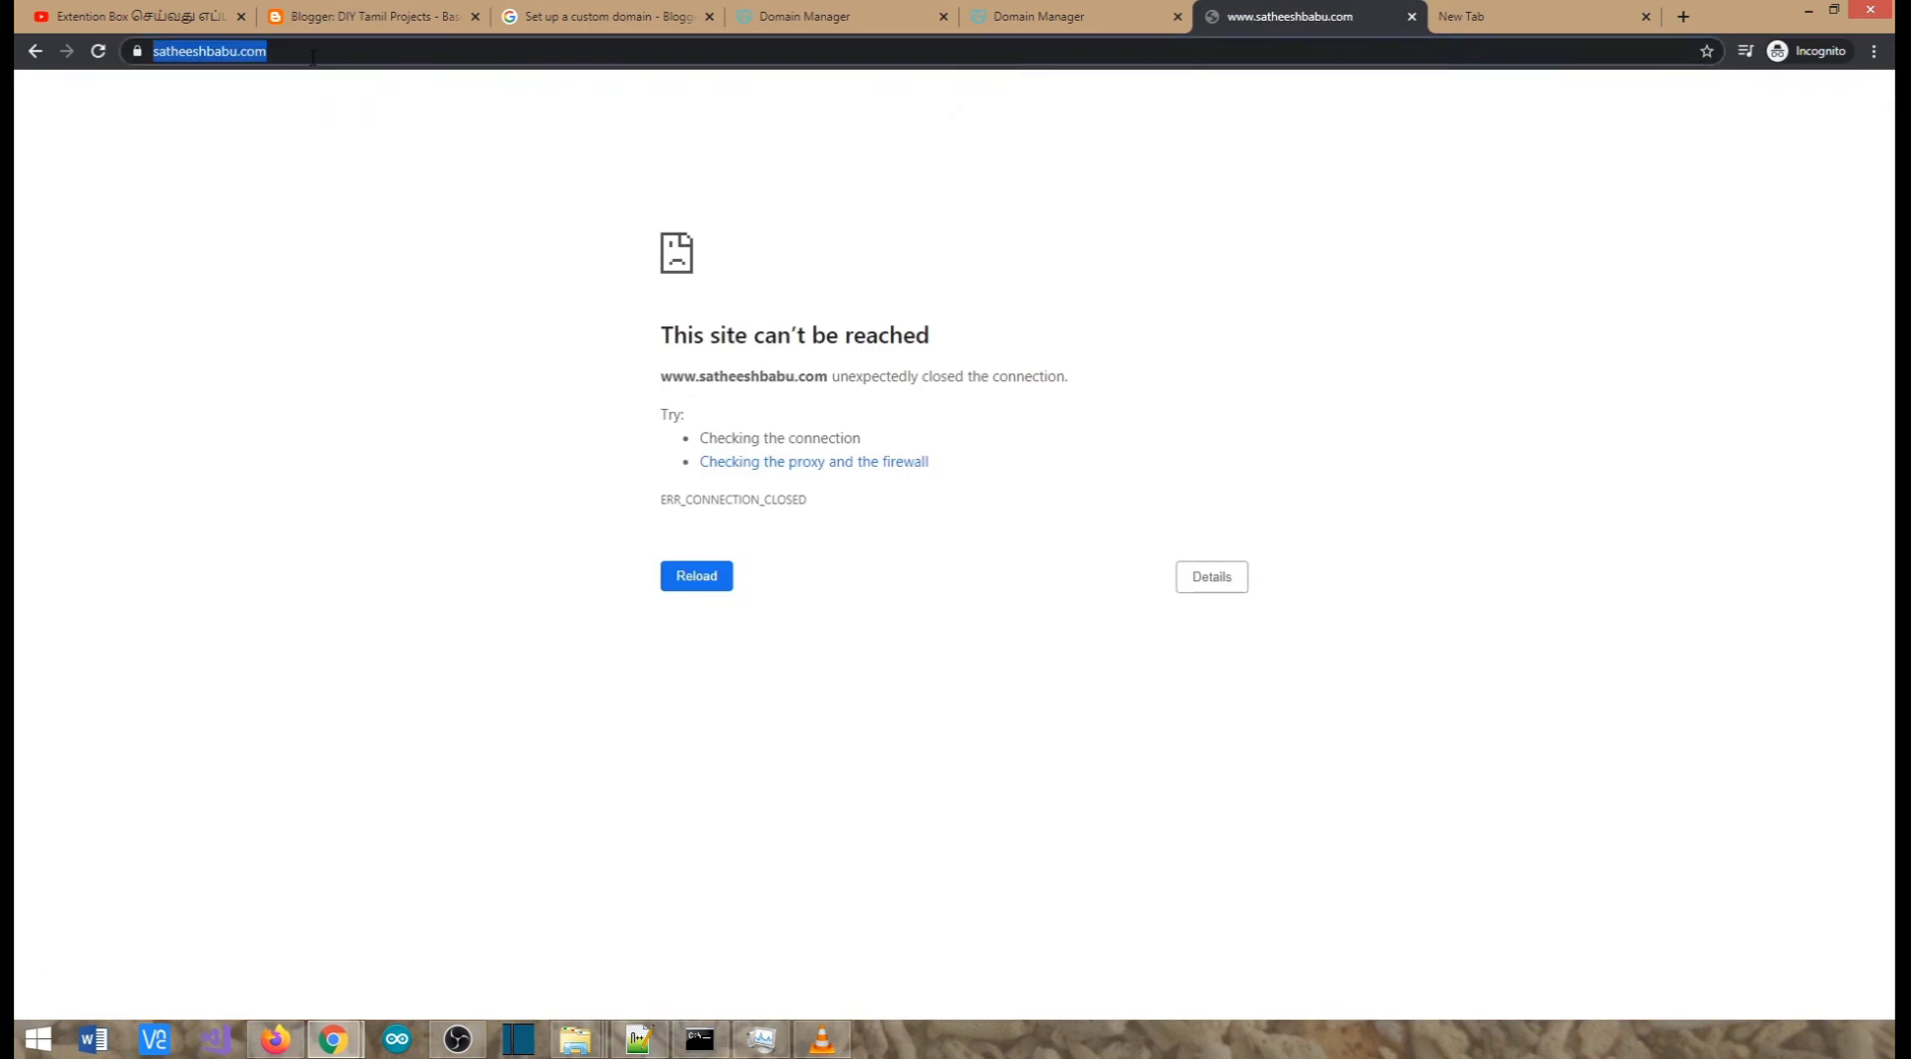
pyautogui.press('Return')
# Enter satheeshbabu.com in the address bar, fixing a misspelling along the way
pyautogui.click(313, 57)
pyautogui.write('sathesh')
pyautogui.press('BackSpace')
pyautogui.press('BackSpace')
pyautogui.press('BackSpace')
pyautogui.press('BackSpace')
pyautogui.press('BackSpace')
pyautogui.press('BackSpace')
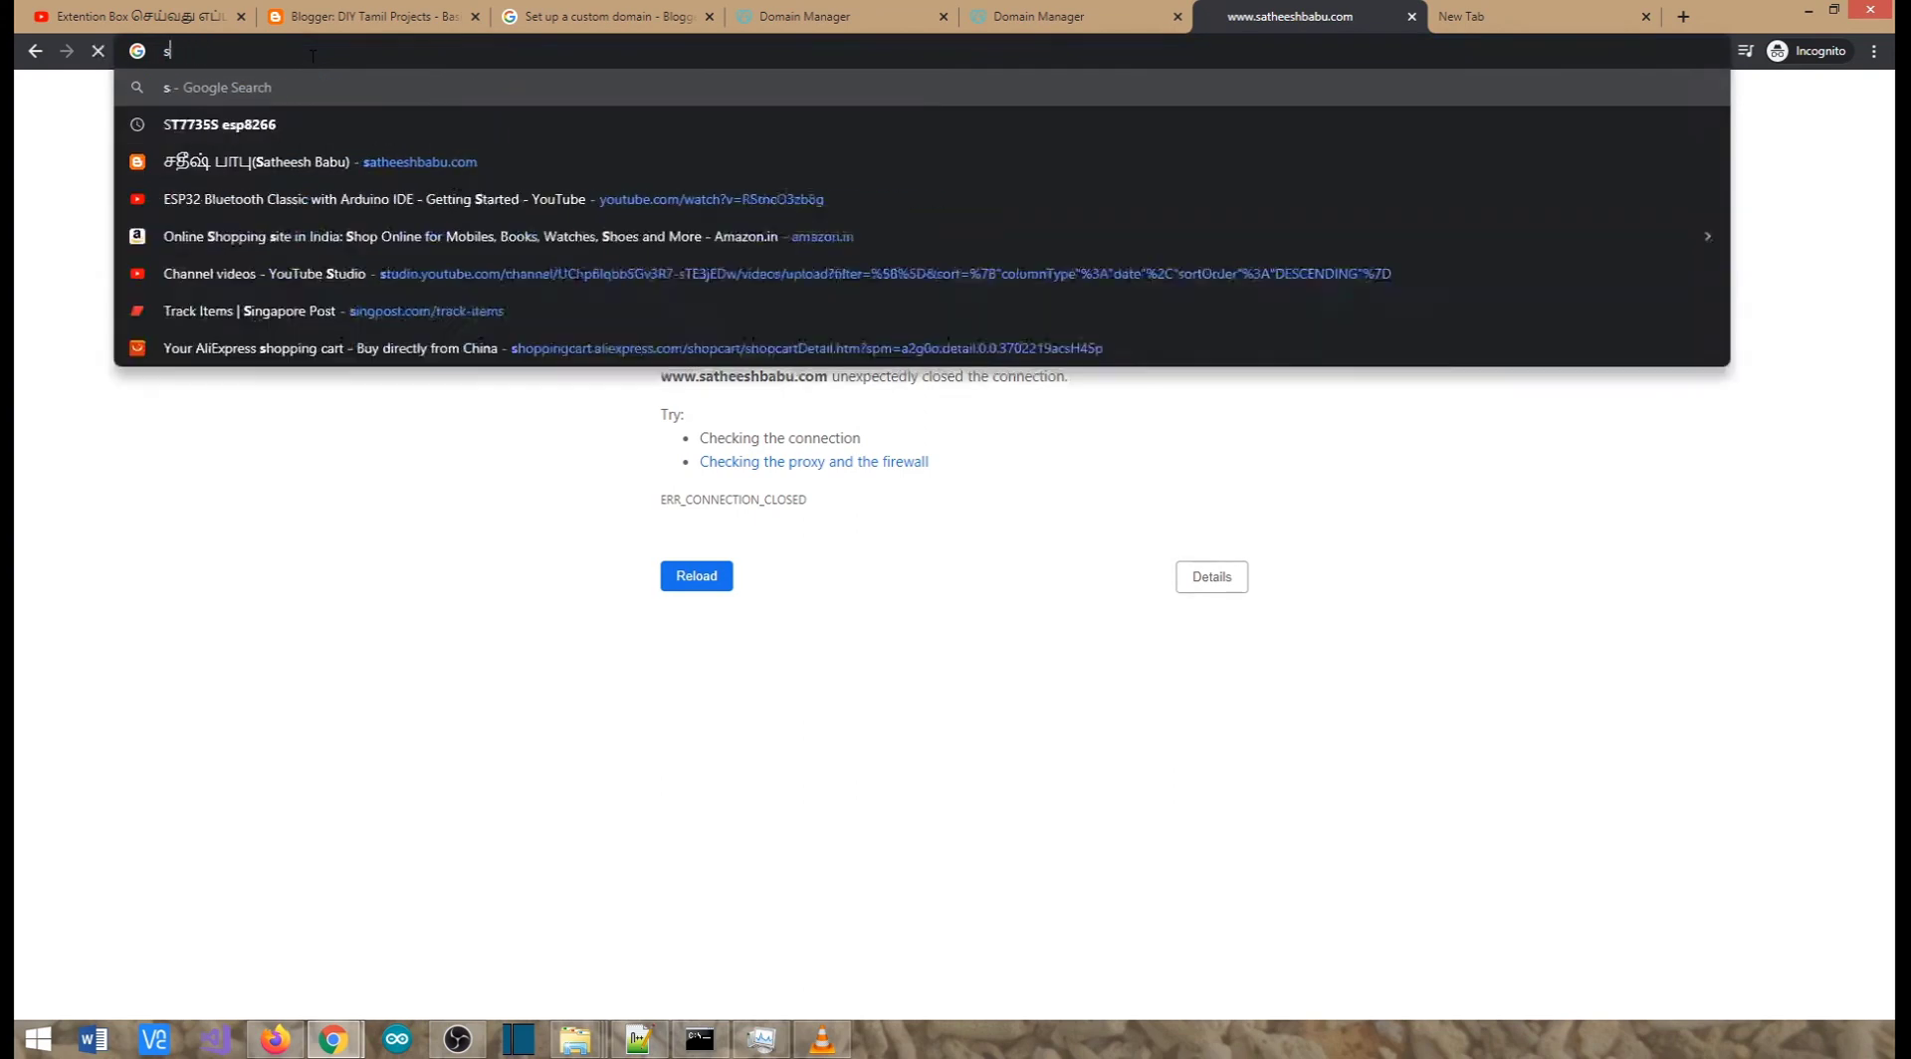
pyautogui.write('atheesh')
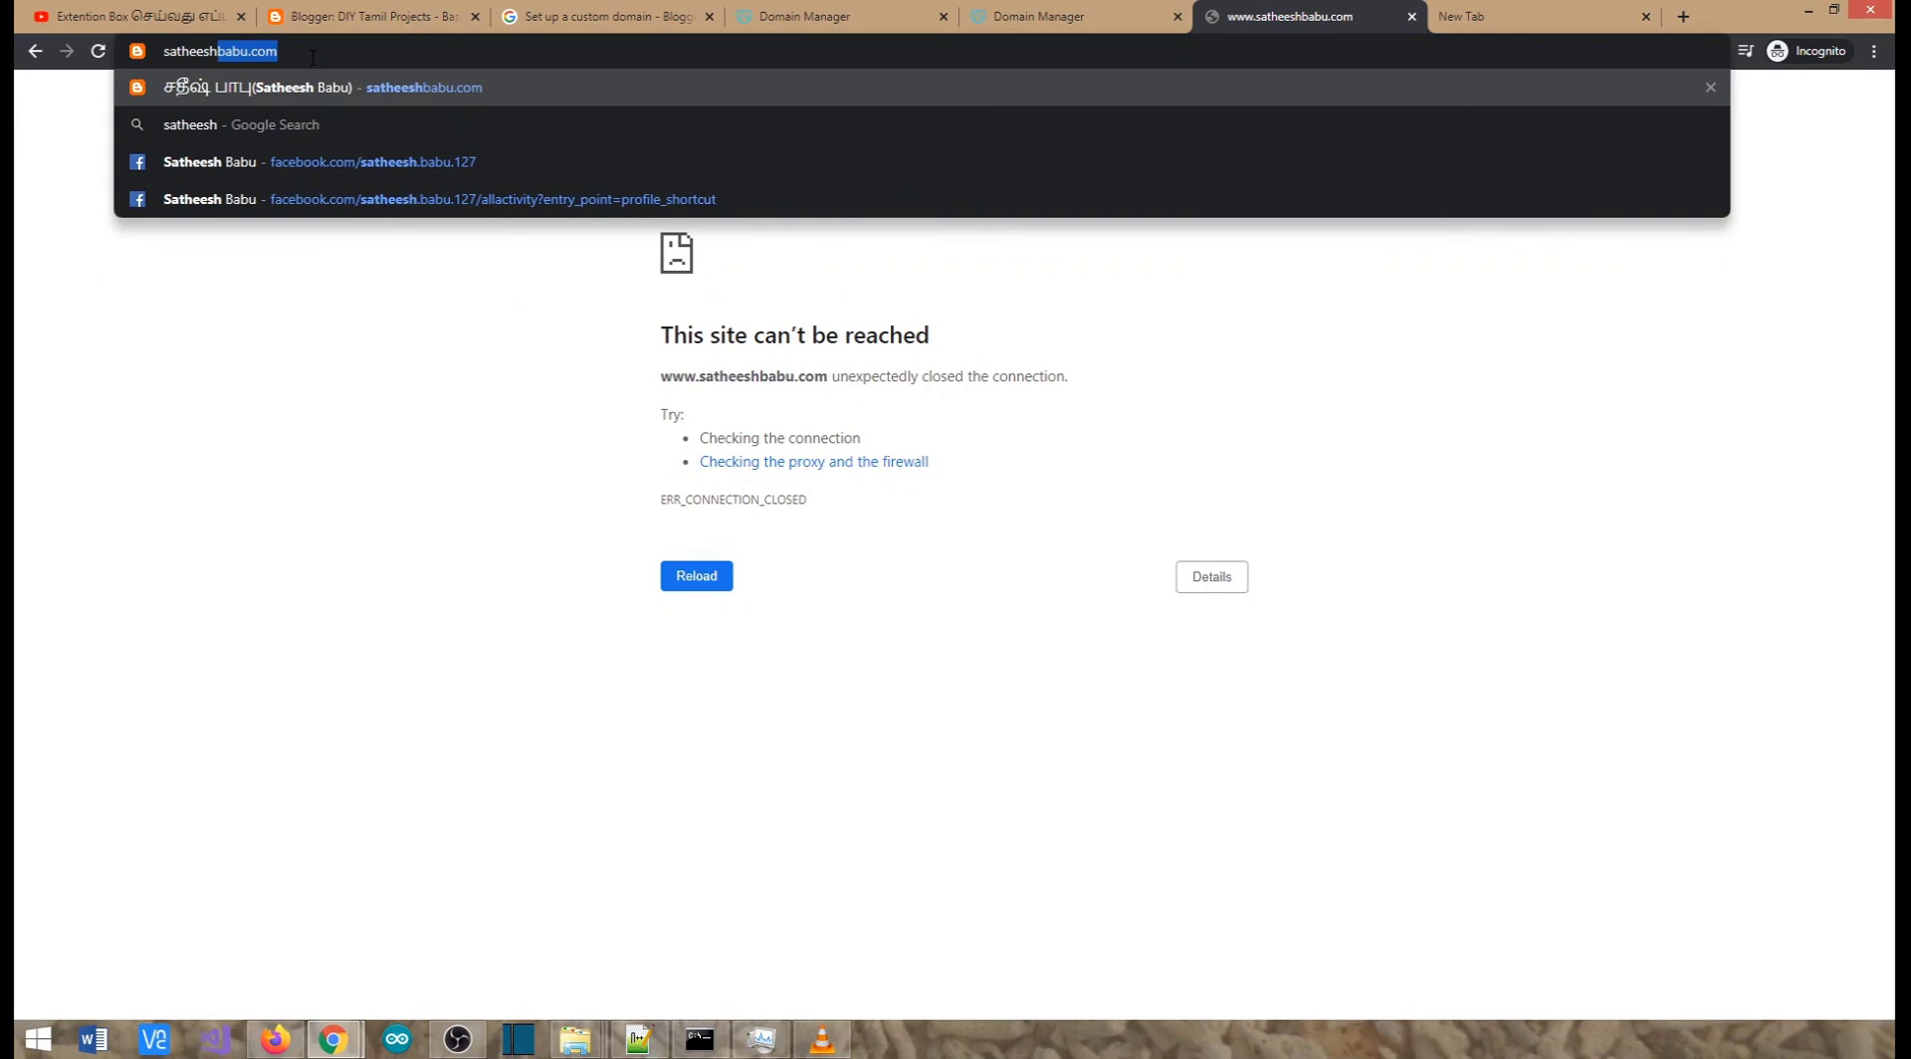
pyautogui.write('babu')
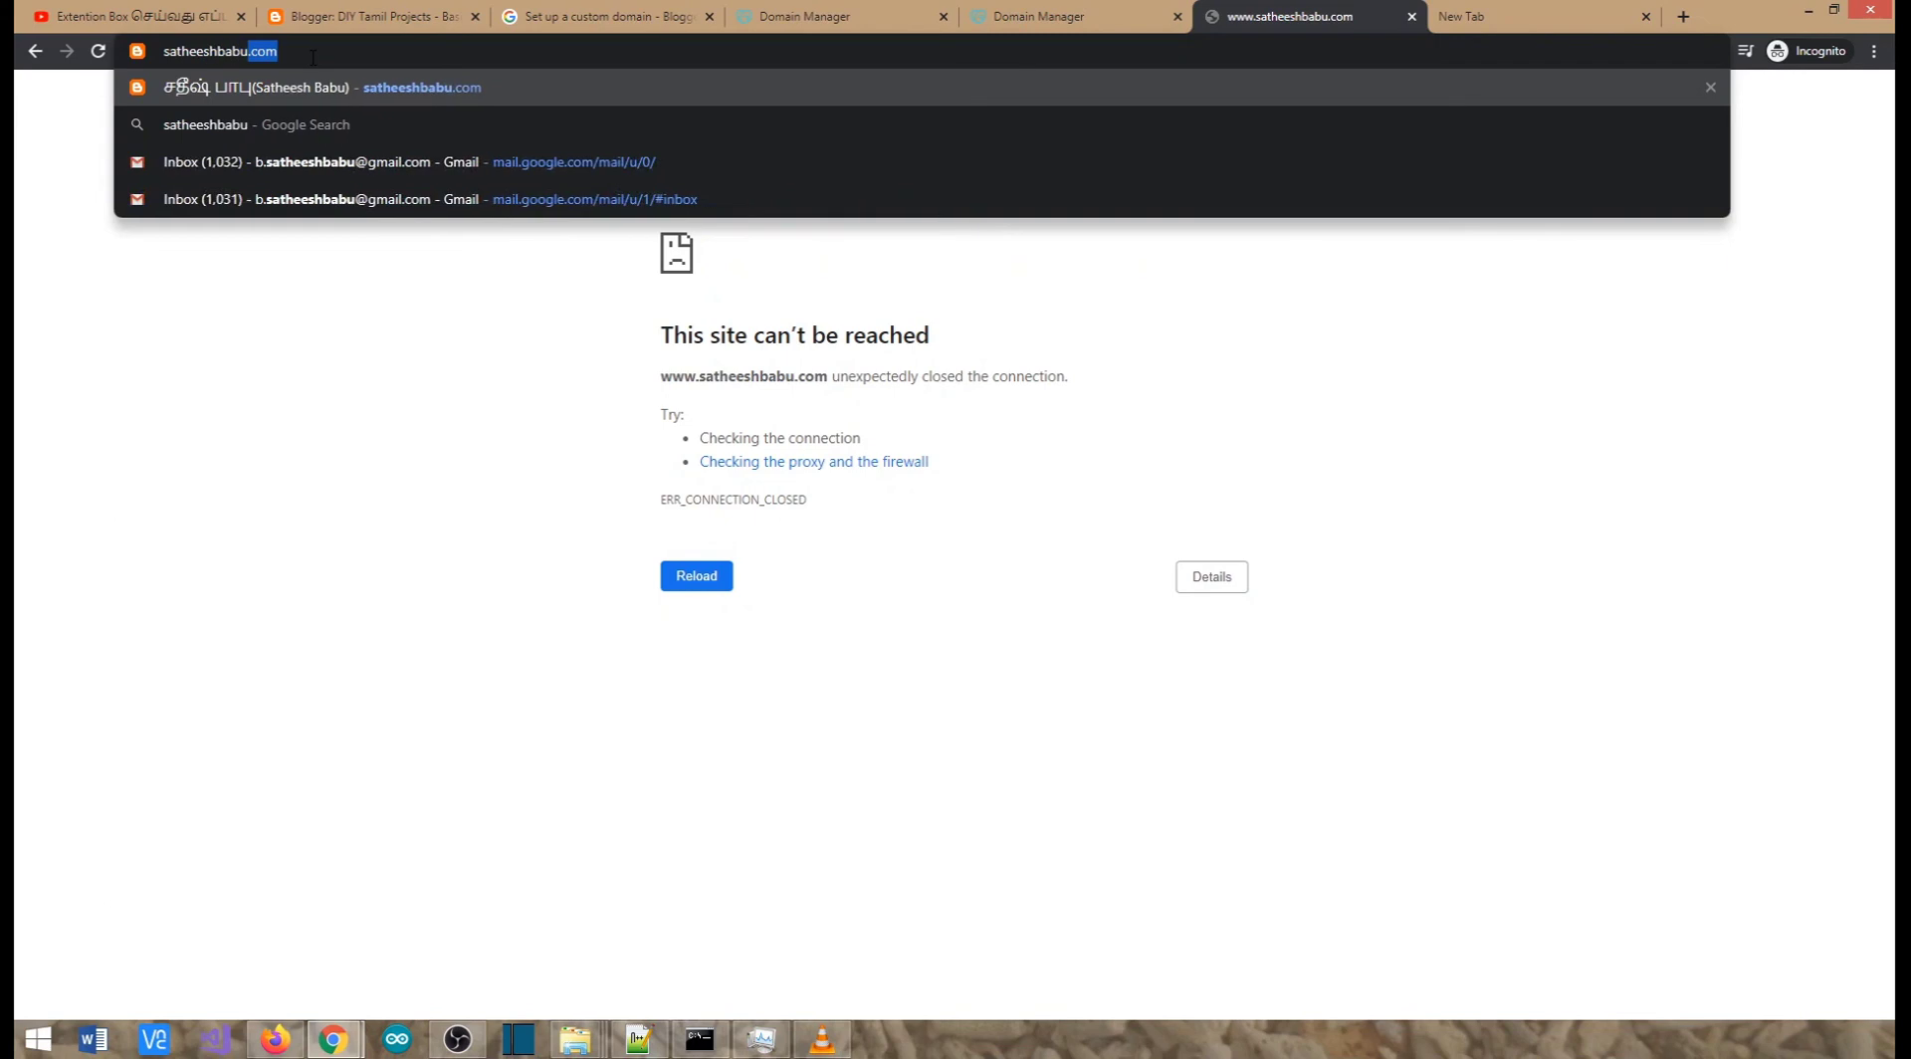
pyautogui.press('Return')
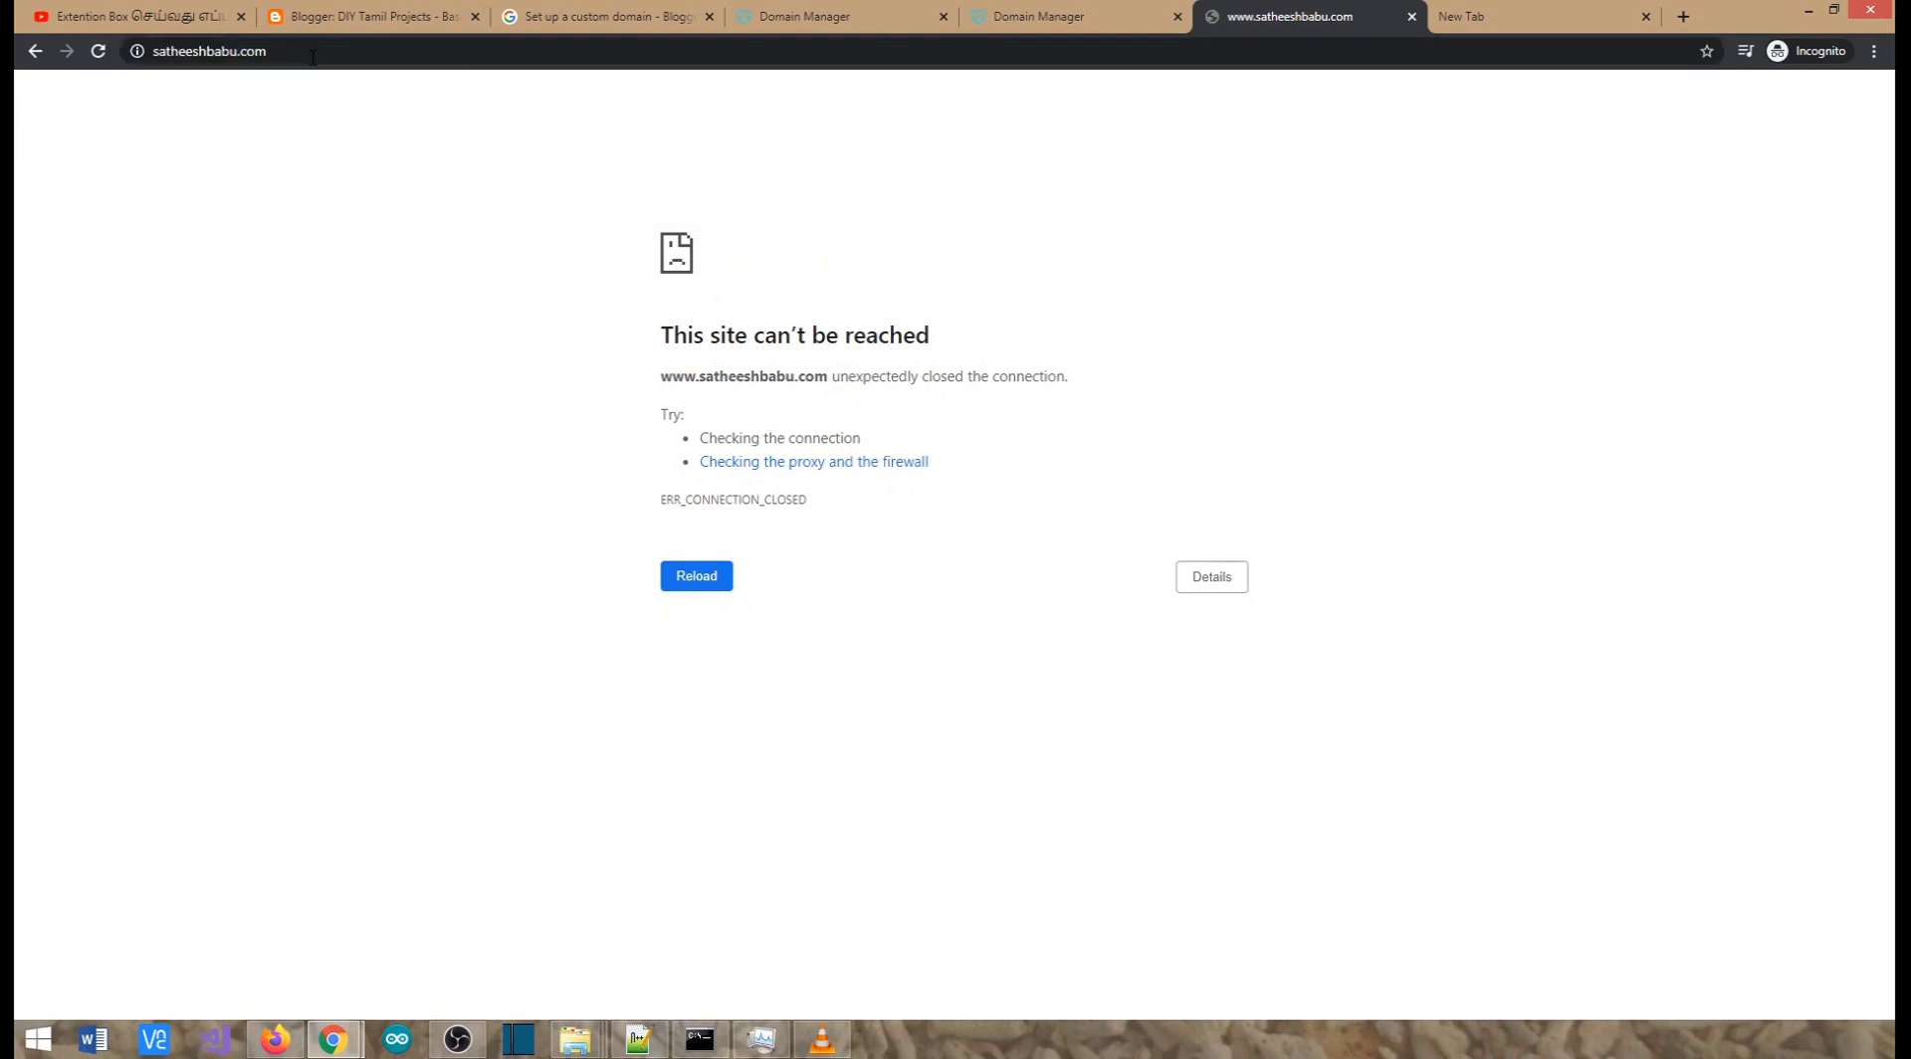
# Retry satheeshbabu.com in the other window until the DIY Tamil Projects blog loads
pyautogui.click(312, 57)
pyautogui.write('satheeshbabu')
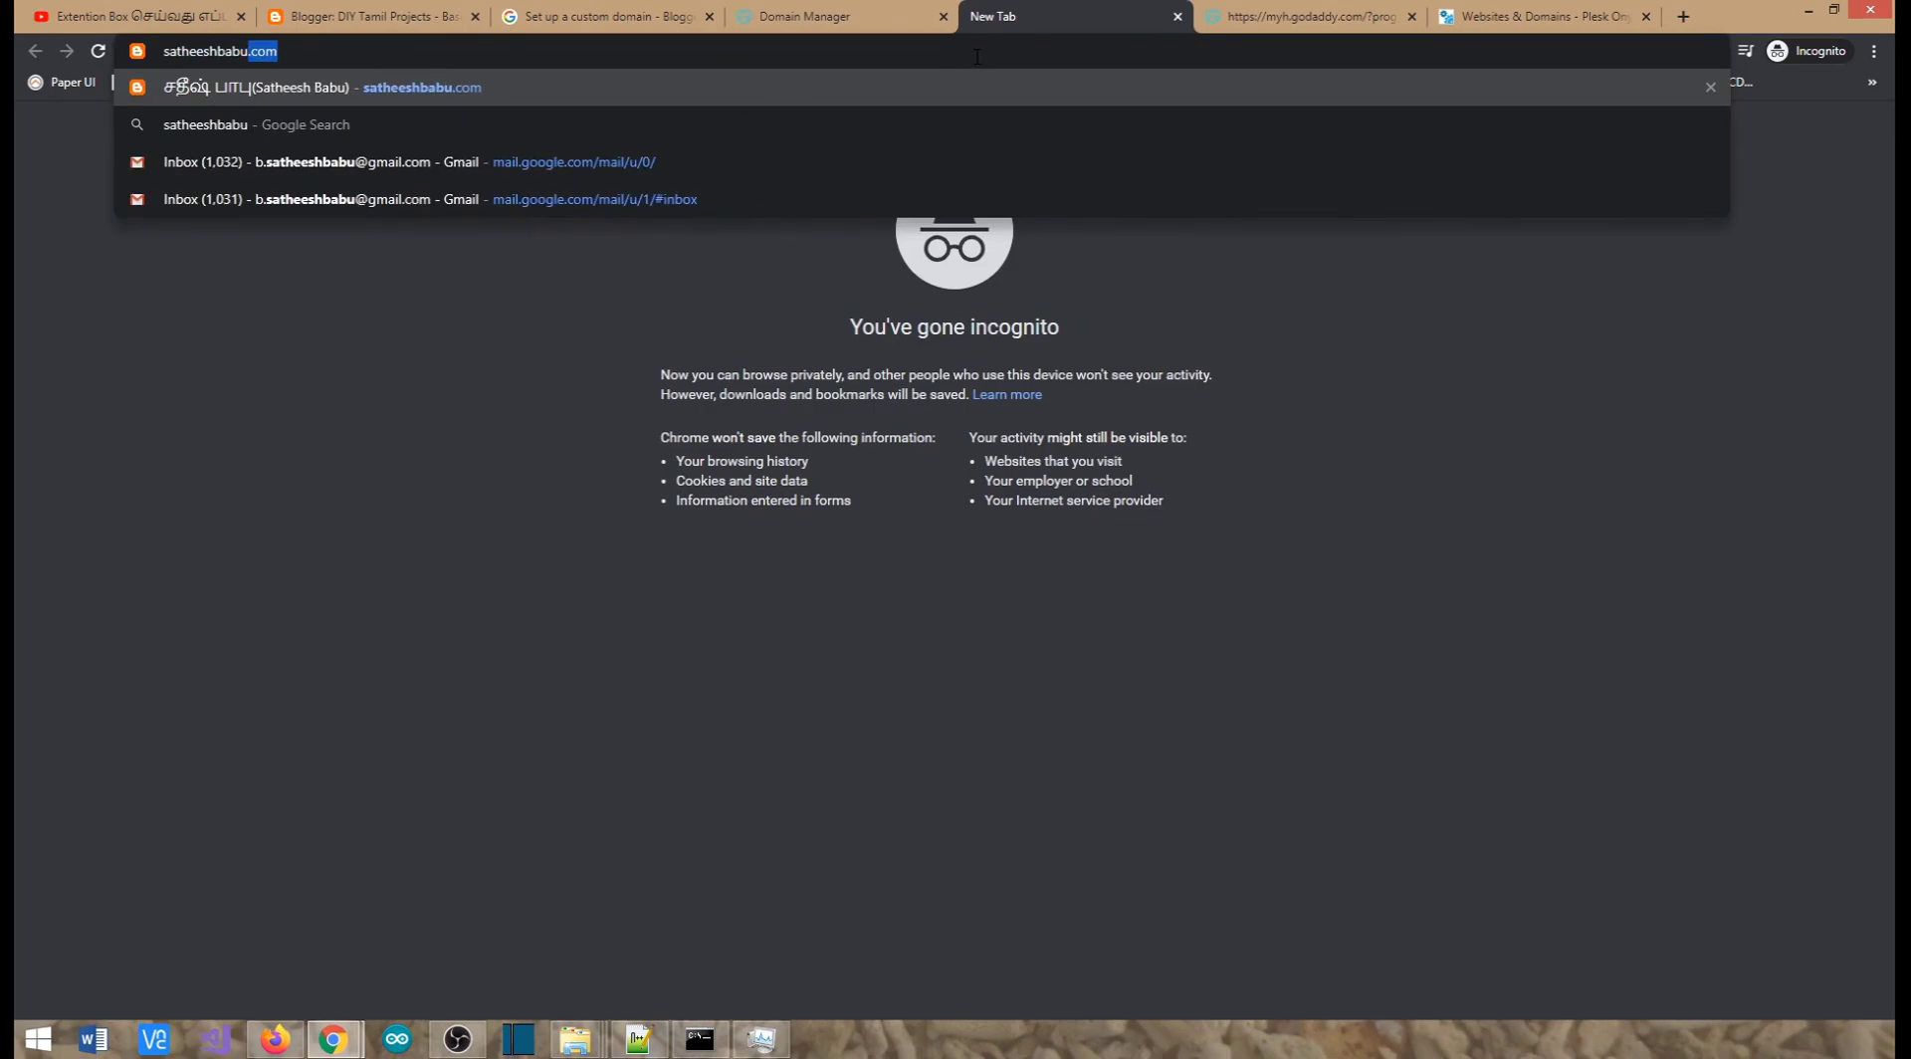
pyautogui.write('.com')
pyautogui.press('Return')
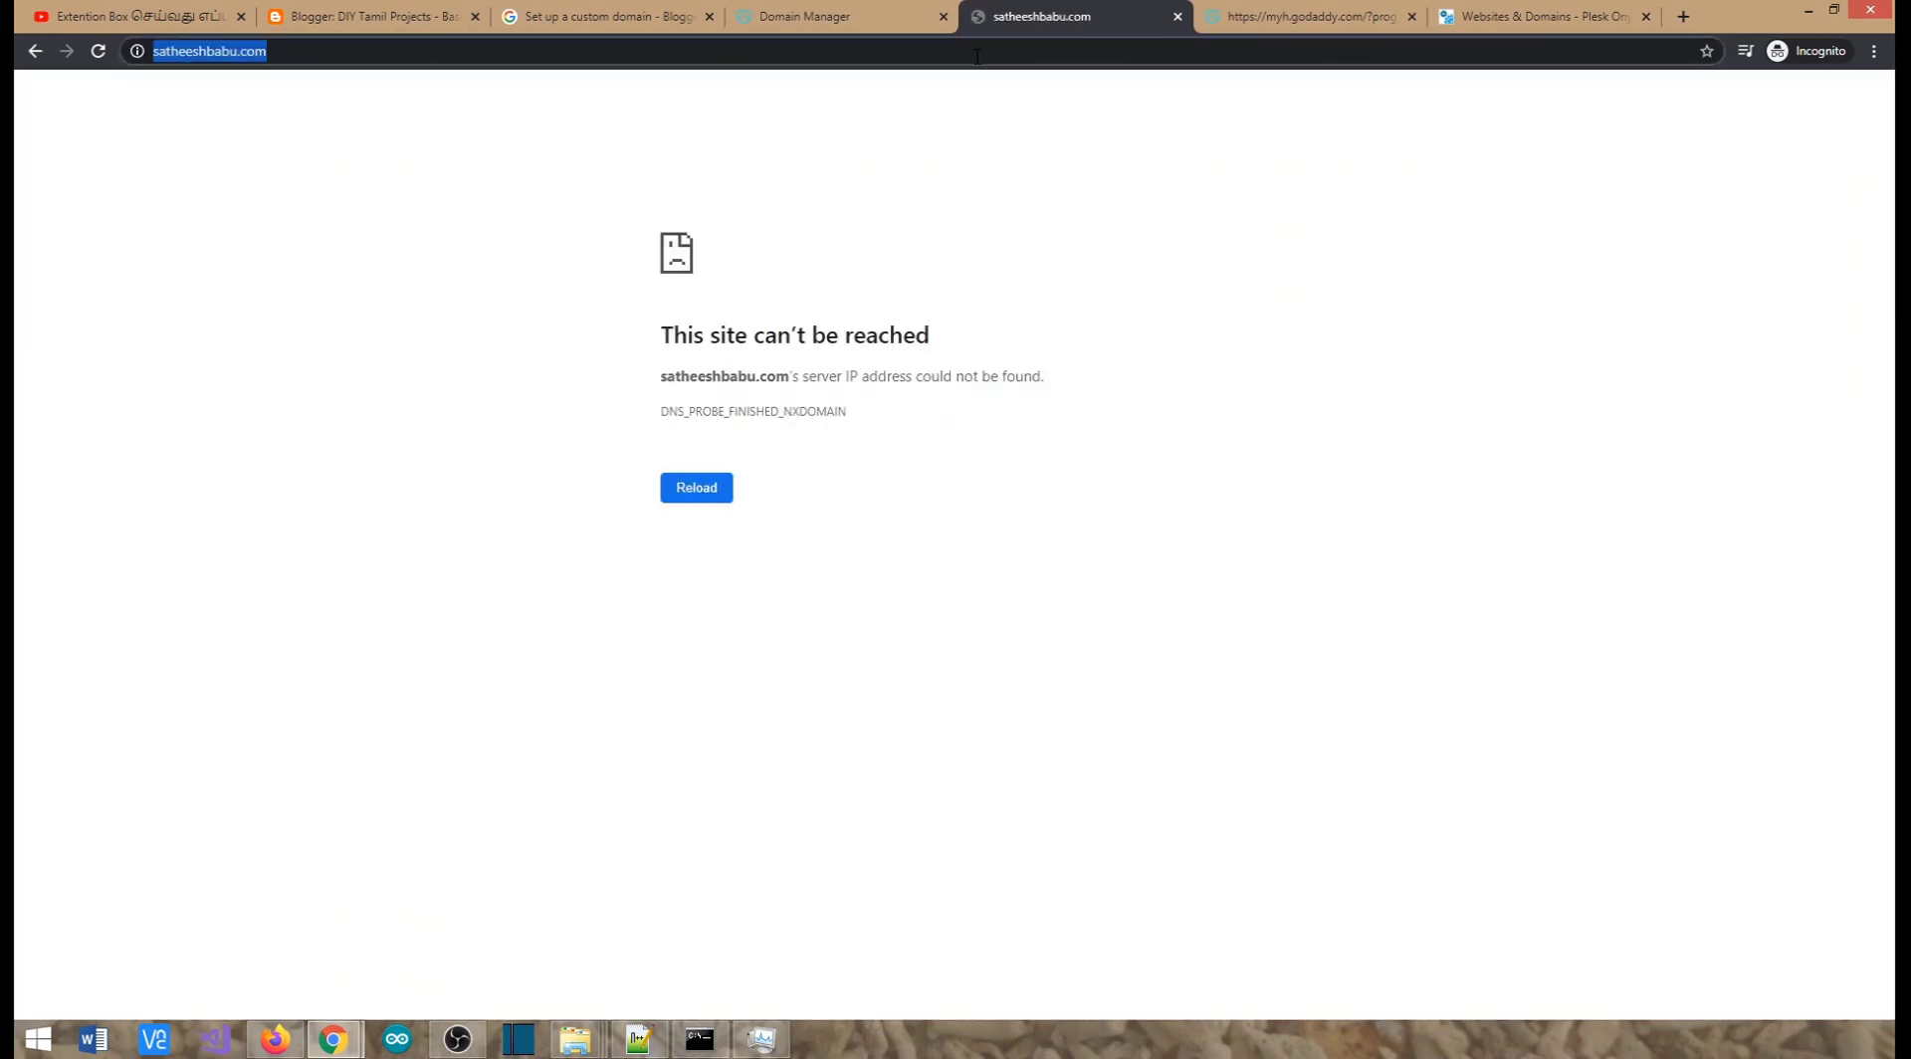
pyautogui.click(269, 59)
pyautogui.press('Return')
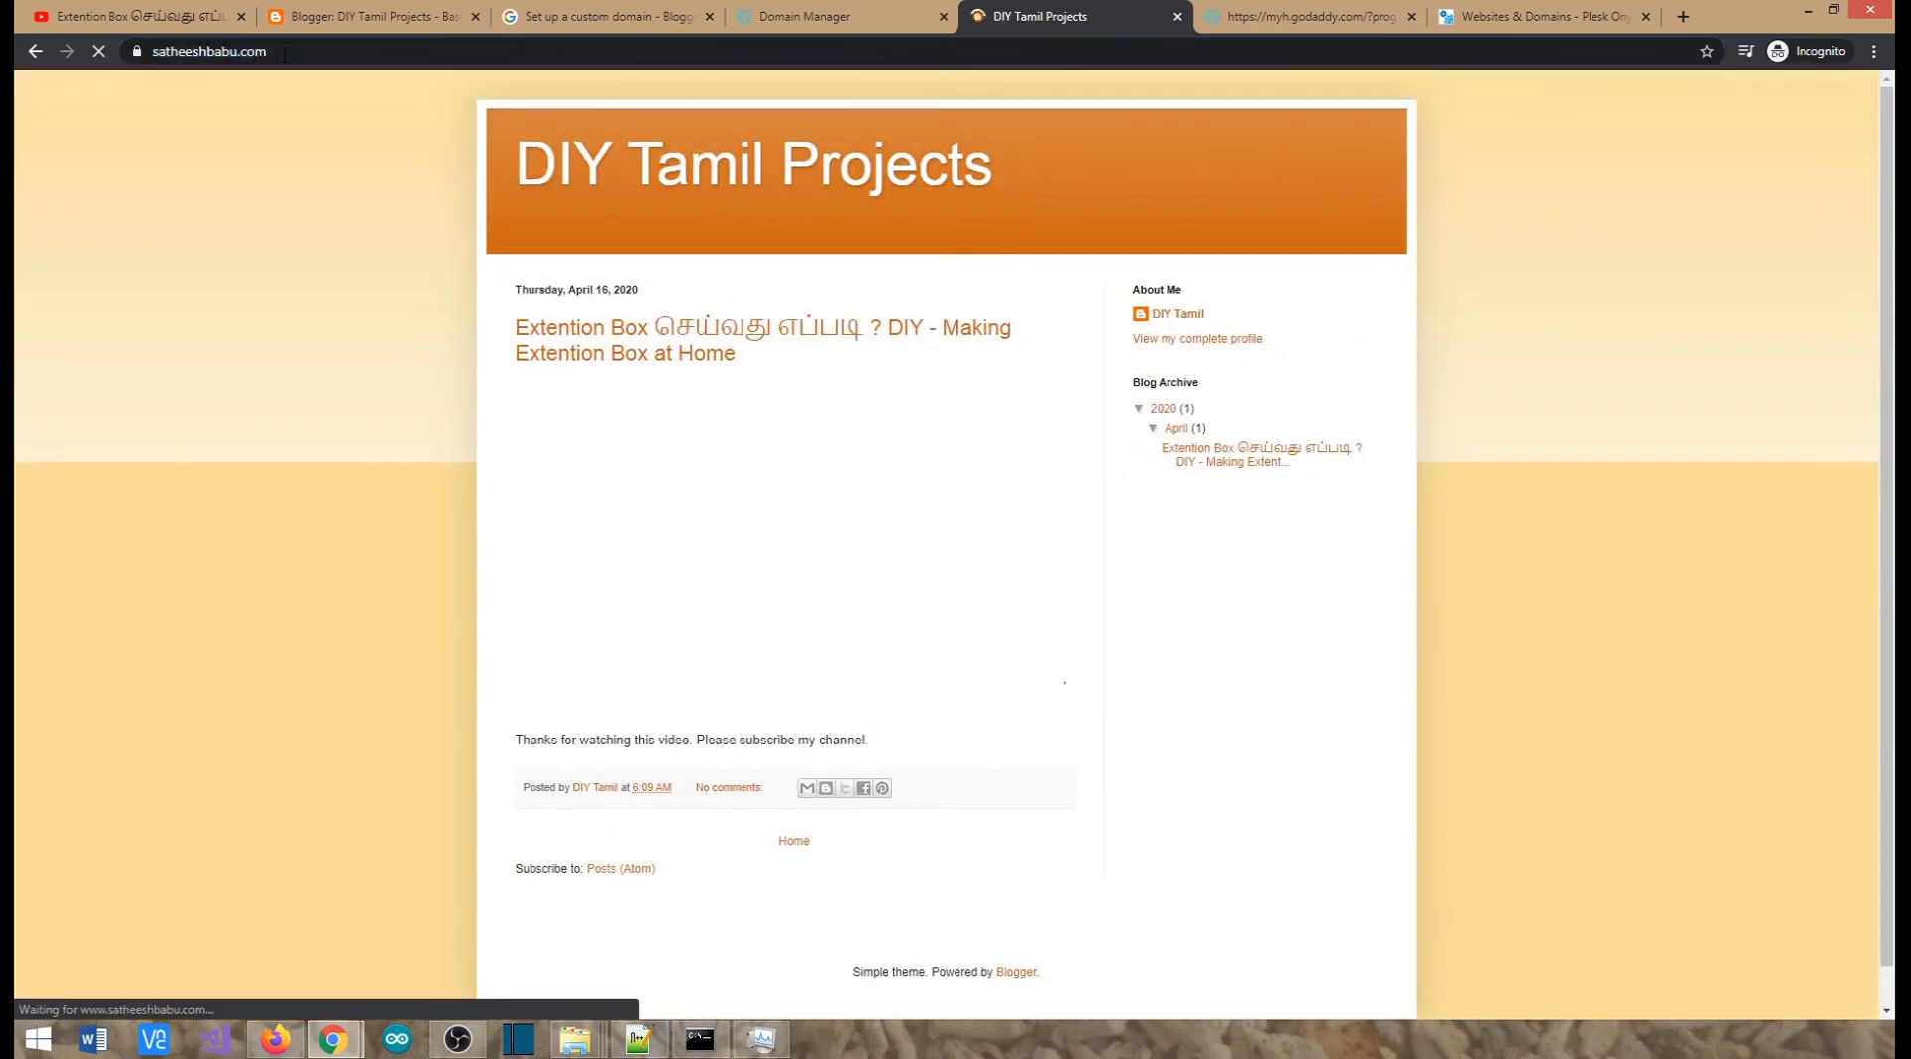
# Compare the loaded address with the GoDaddy records and reload the blog at satheeshbabu.com
pyautogui.doubleClick(180, 52)
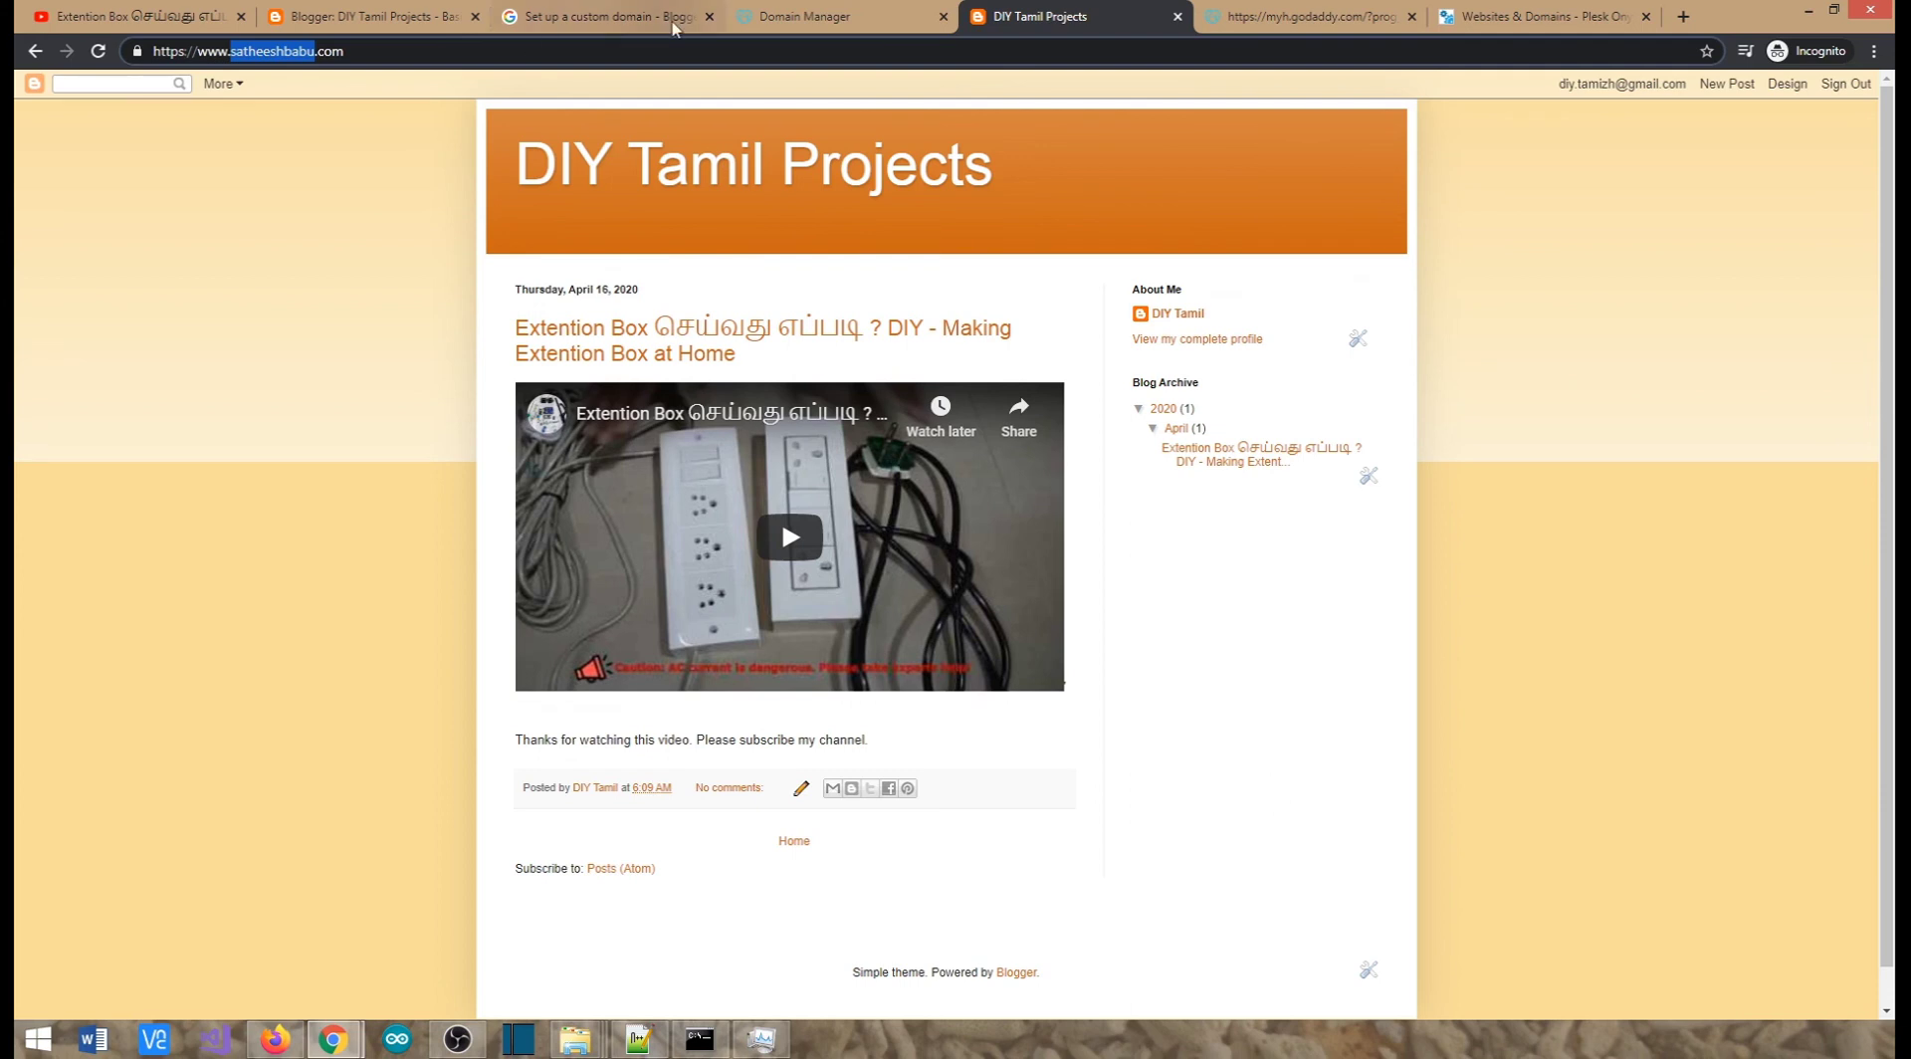
pyautogui.click(787, 17)
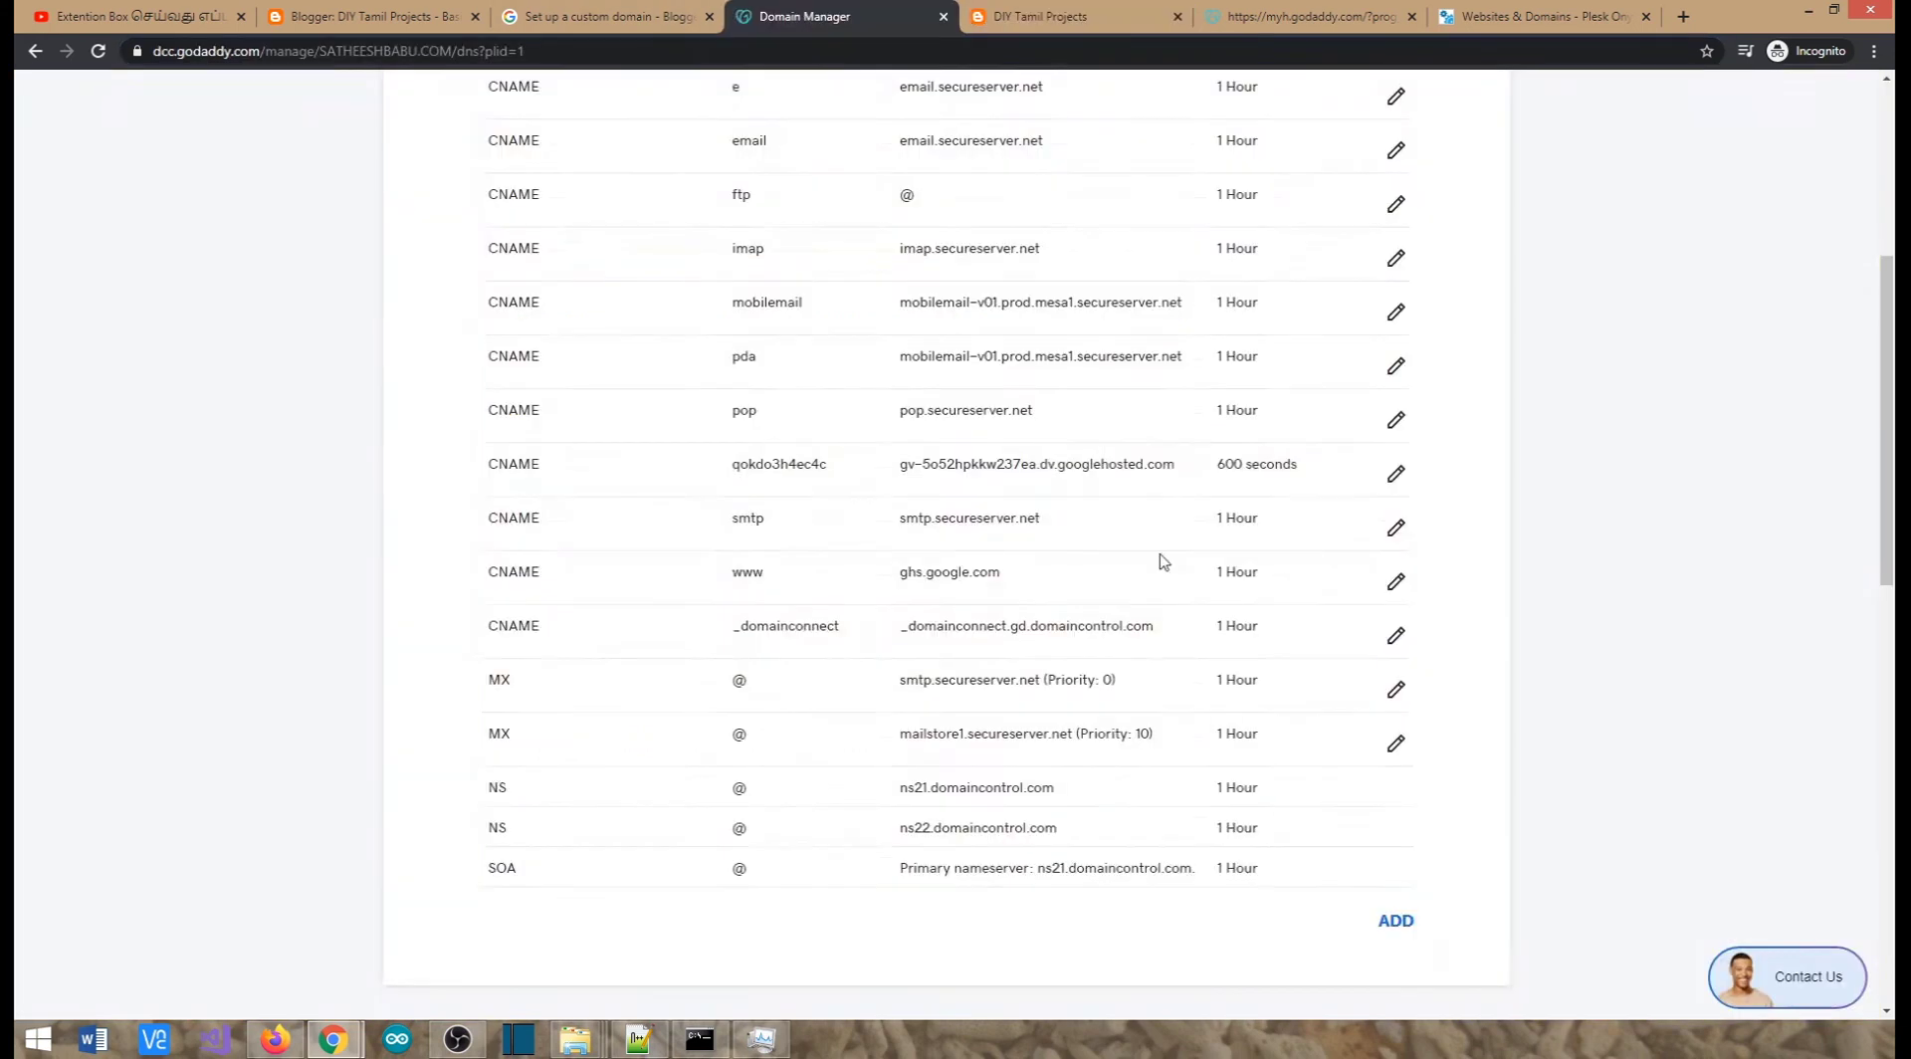
pyautogui.scroll(1, 1175, 553)
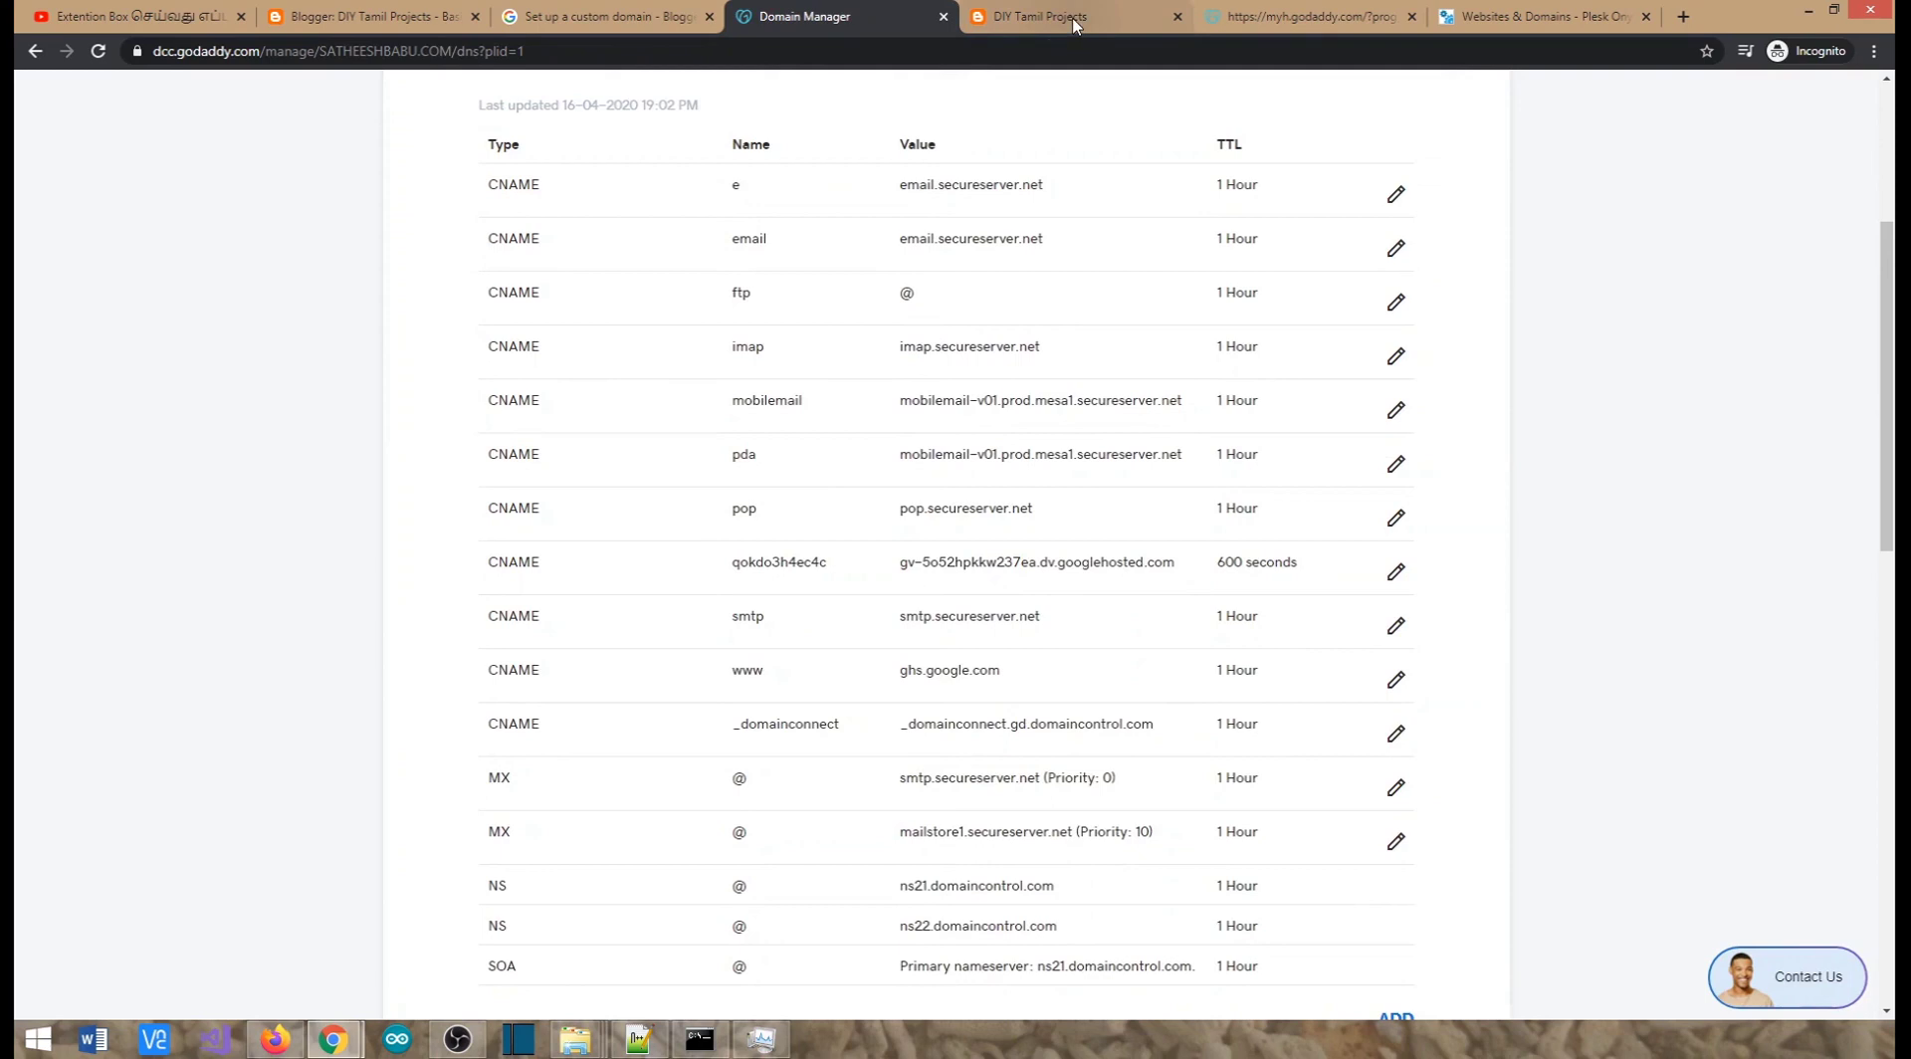
pyautogui.click(1075, 19)
pyautogui.click(395, 54)
pyautogui.press('Return')
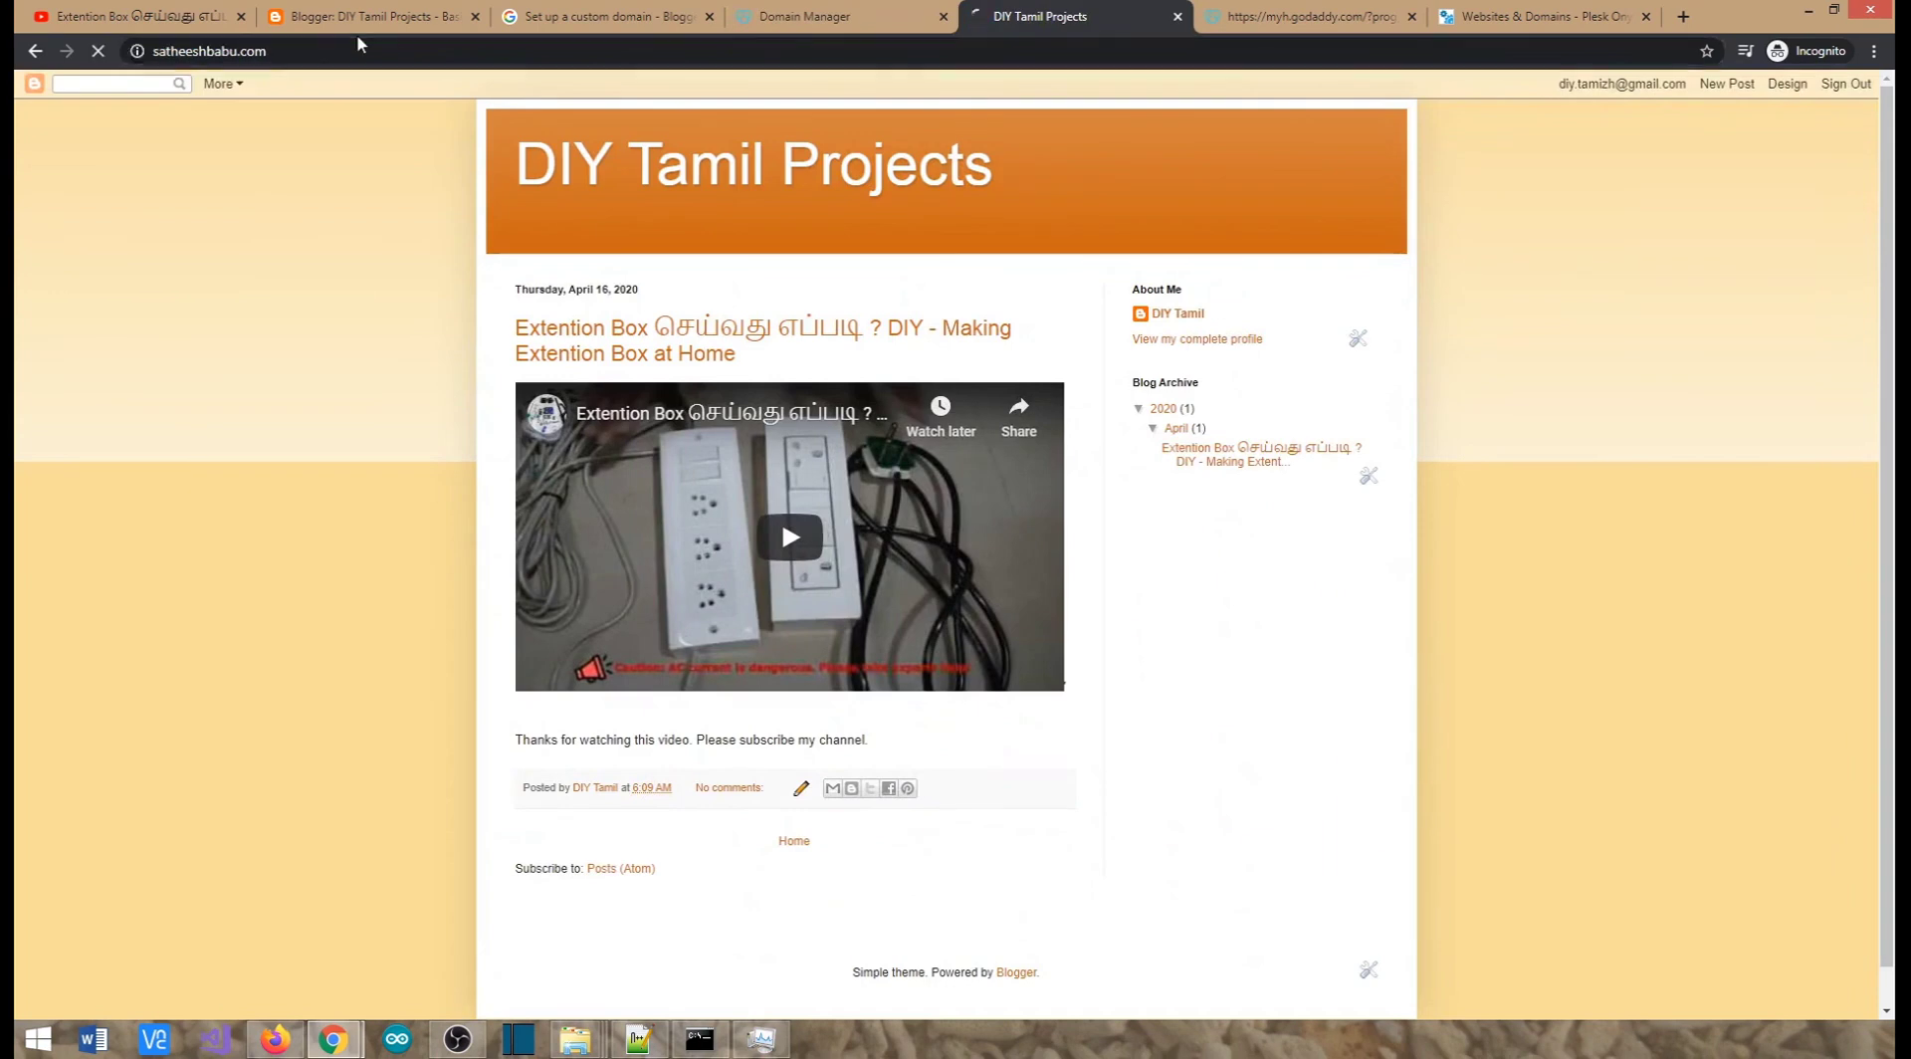
# Open the Extention Box post, pause its video at 1:34, and go to Blogger's Layout page
pyautogui.click(662, 347)
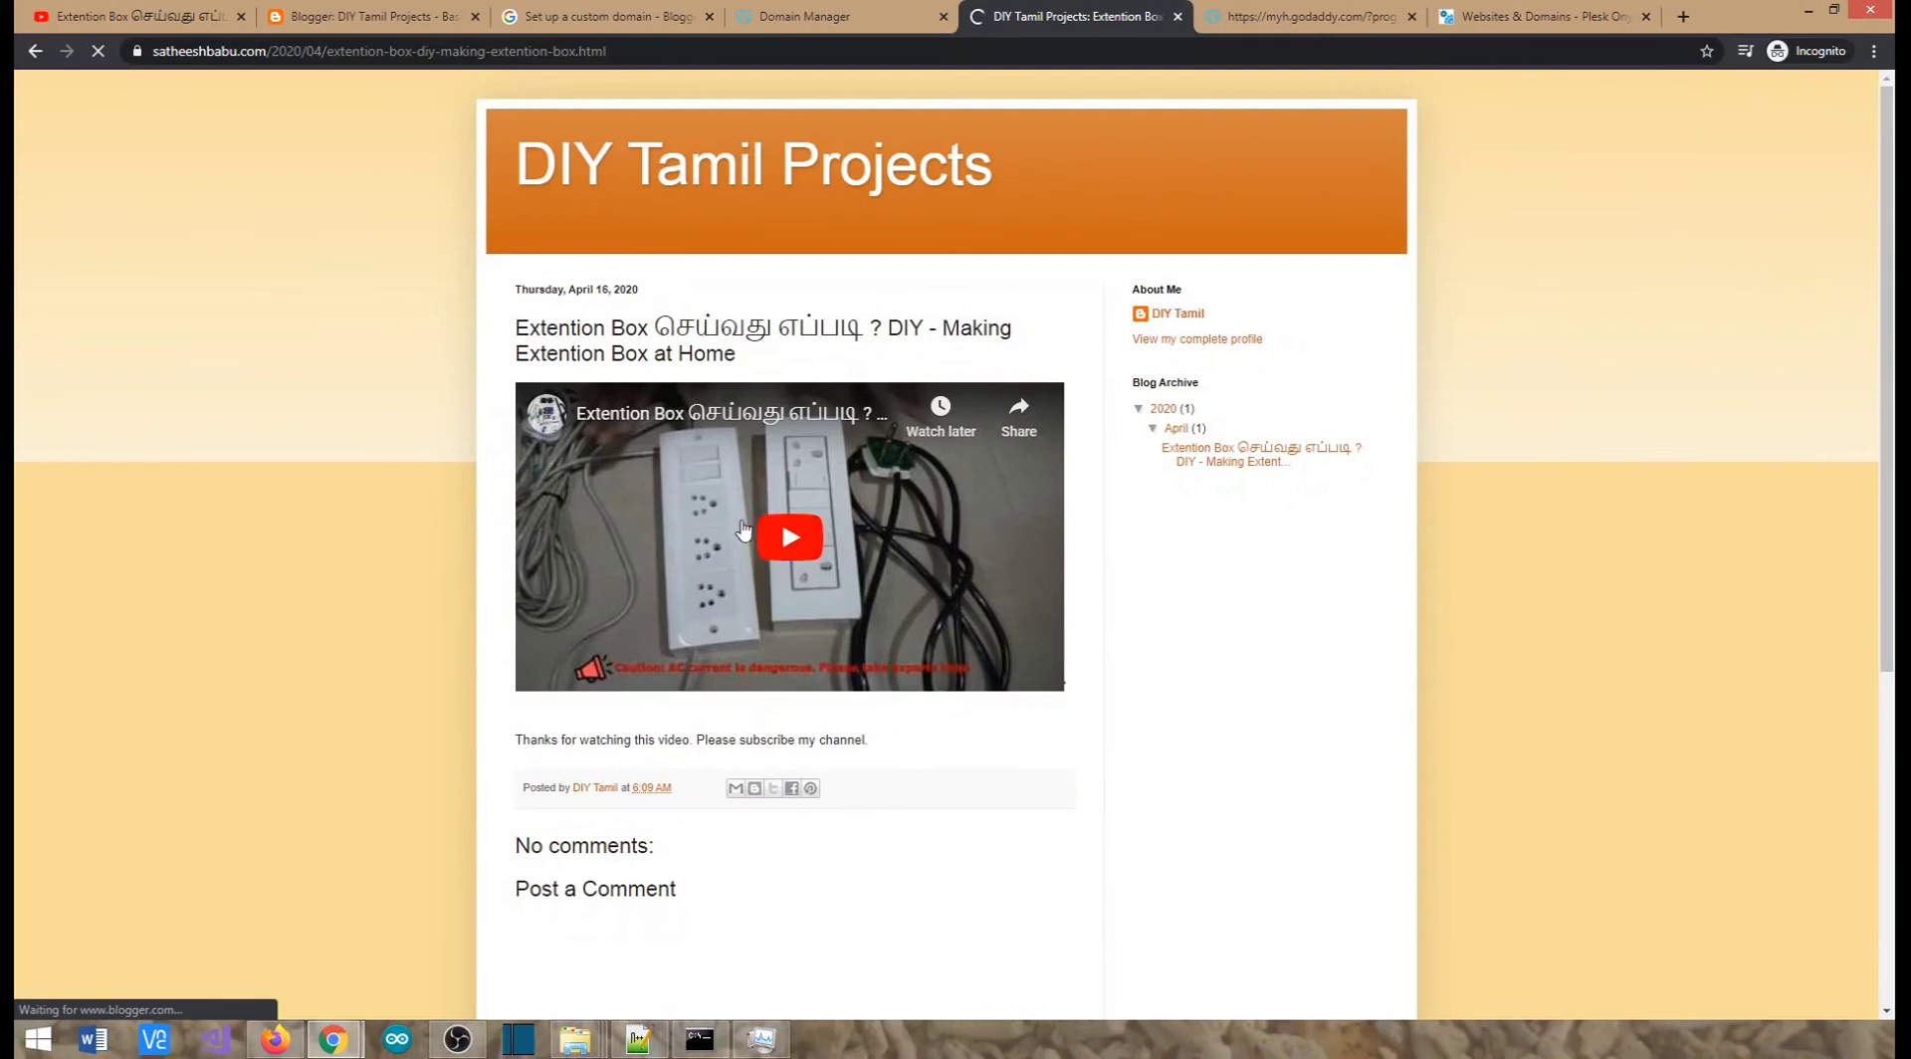
pyautogui.click(791, 538)
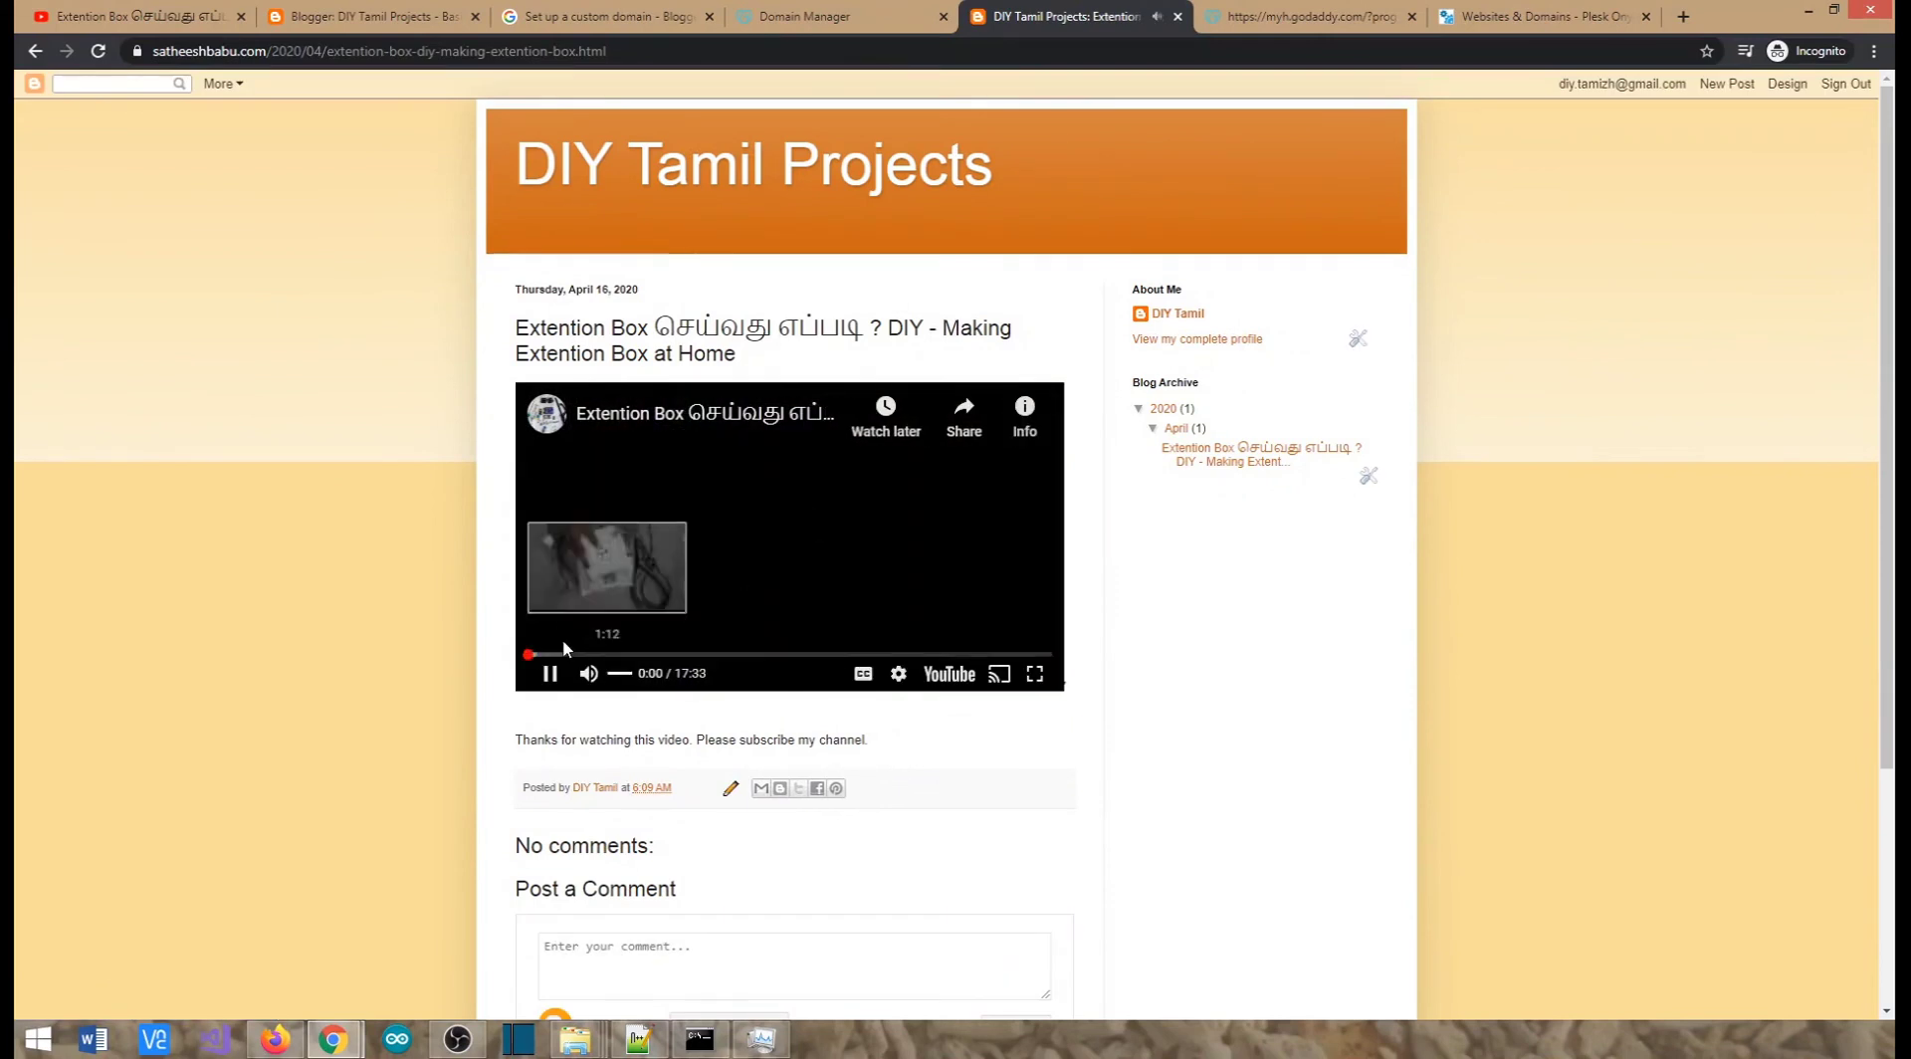
pyautogui.click(574, 654)
pyautogui.click(549, 673)
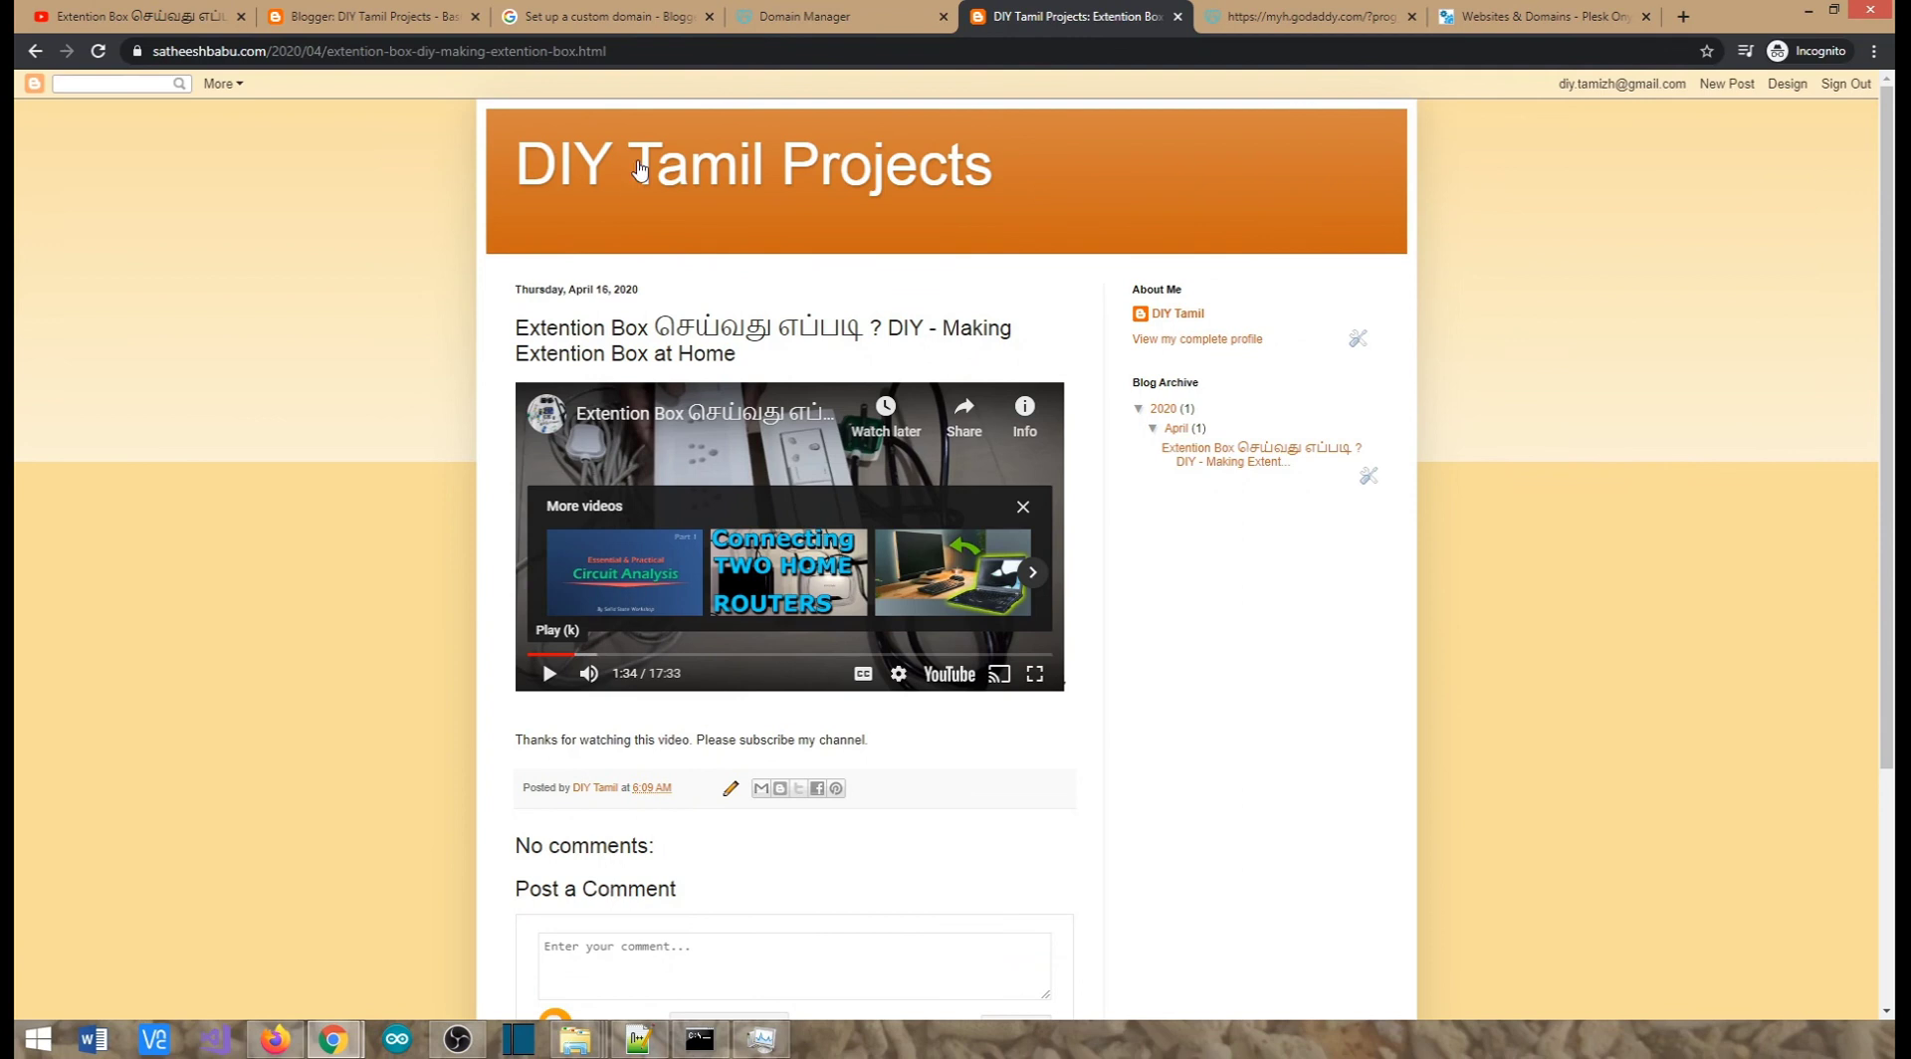
pyautogui.click(368, 16)
pyautogui.click(117, 412)
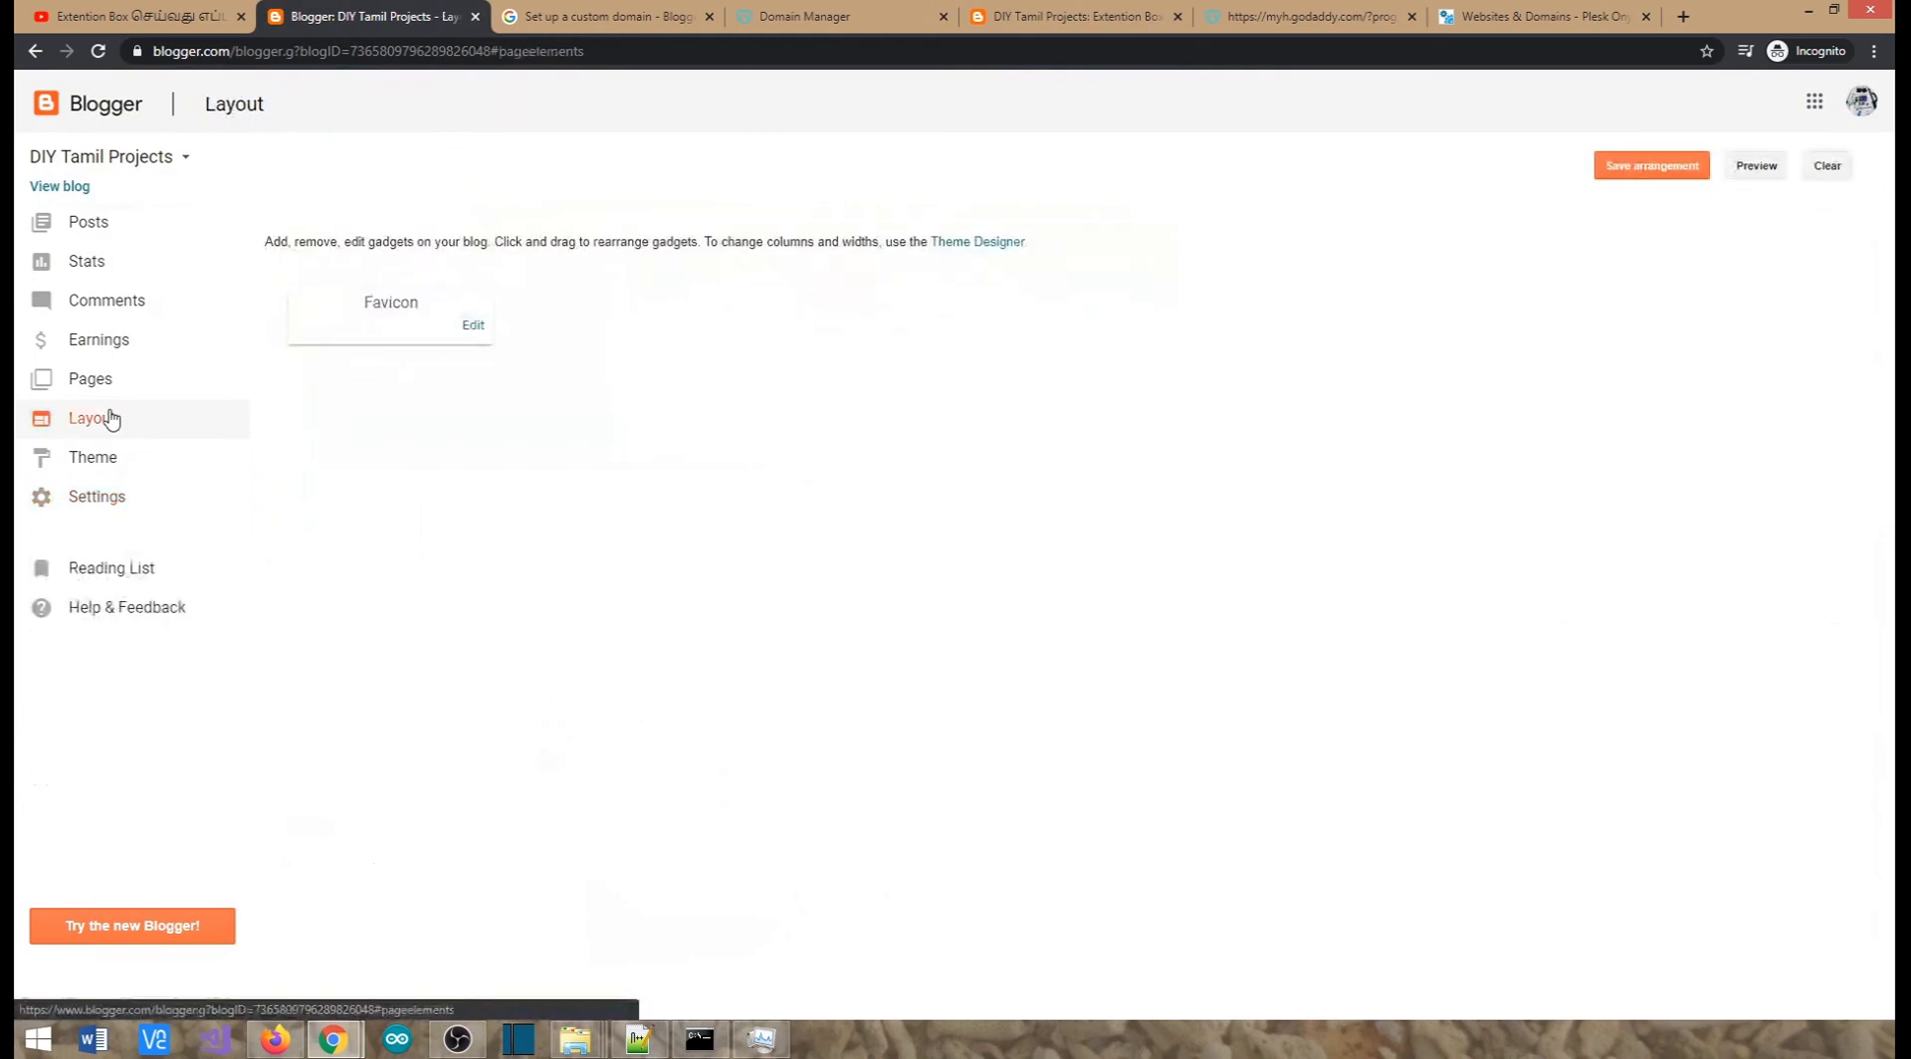
# Scroll the DIY Tamil Projects Layout page, view the Theme page, and return to the Extention Box post
pyautogui.scroll(-7, 490, 732)
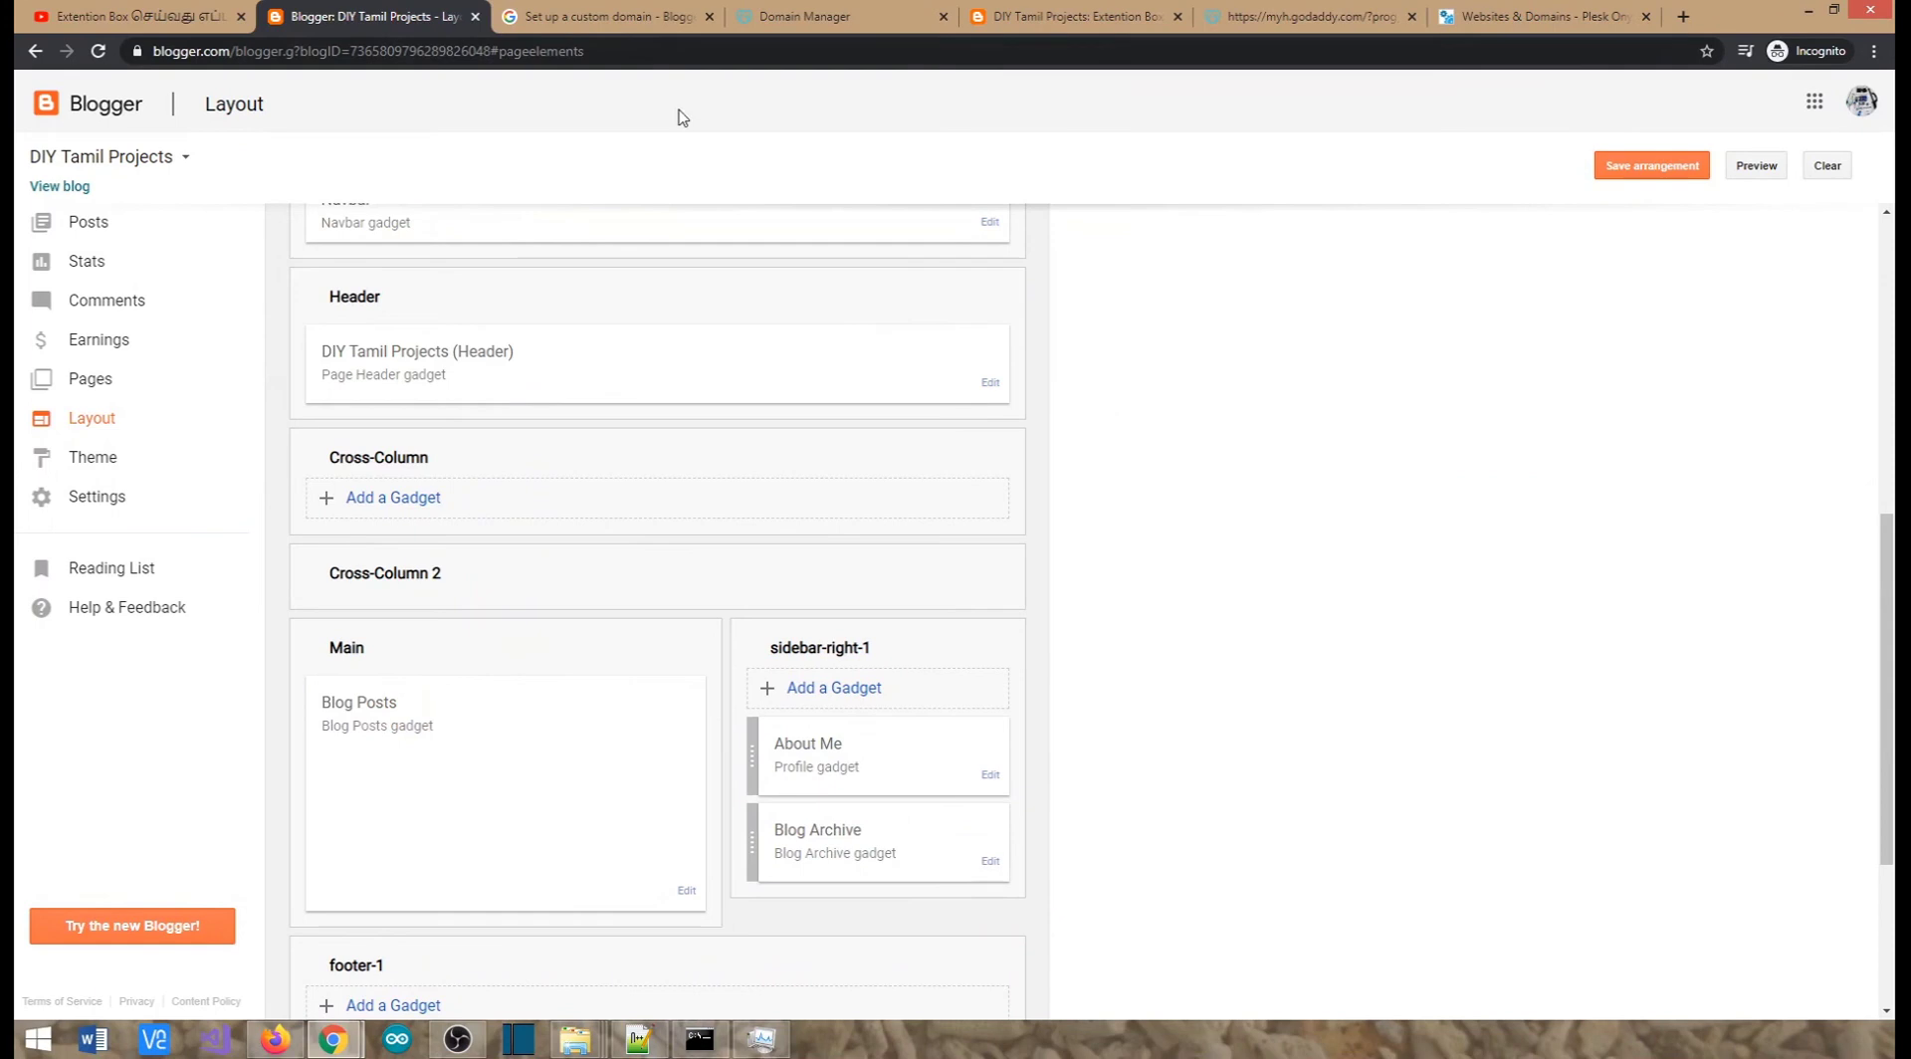
pyautogui.click(1083, 16)
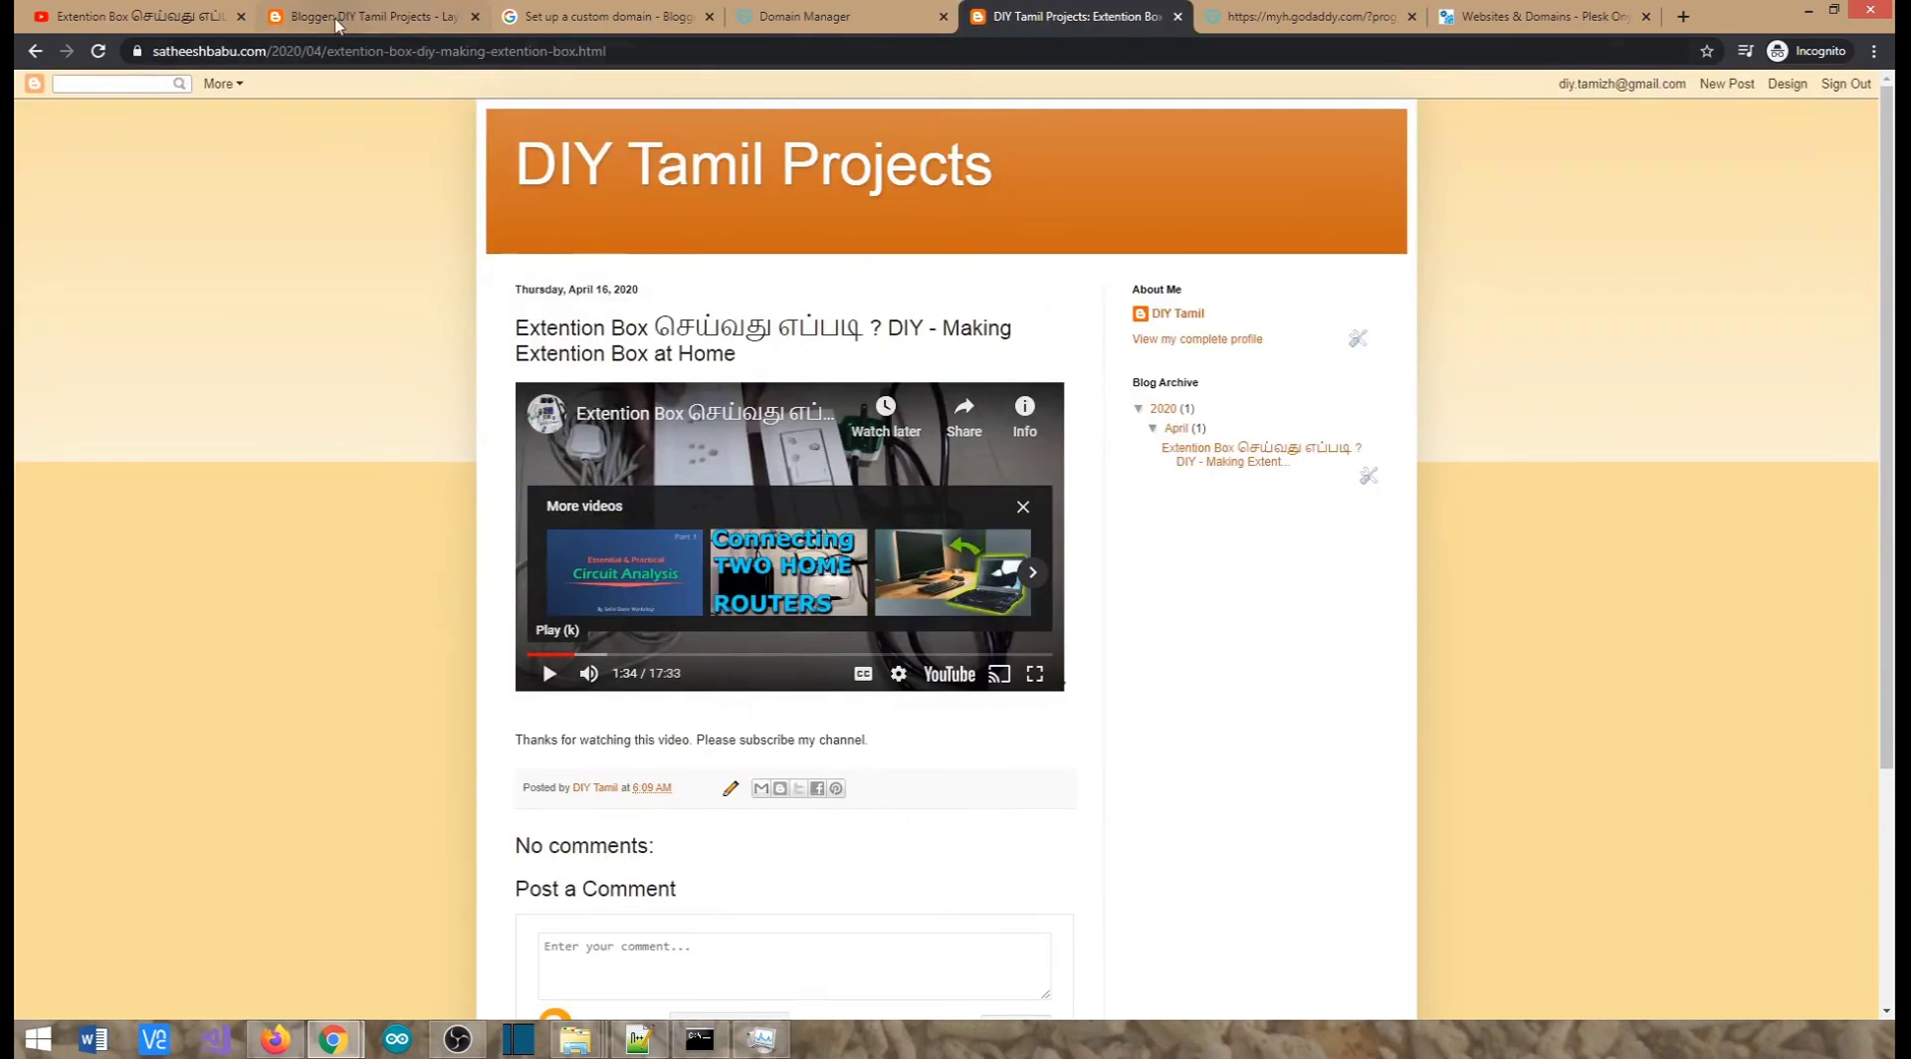
pyautogui.click(264, 16)
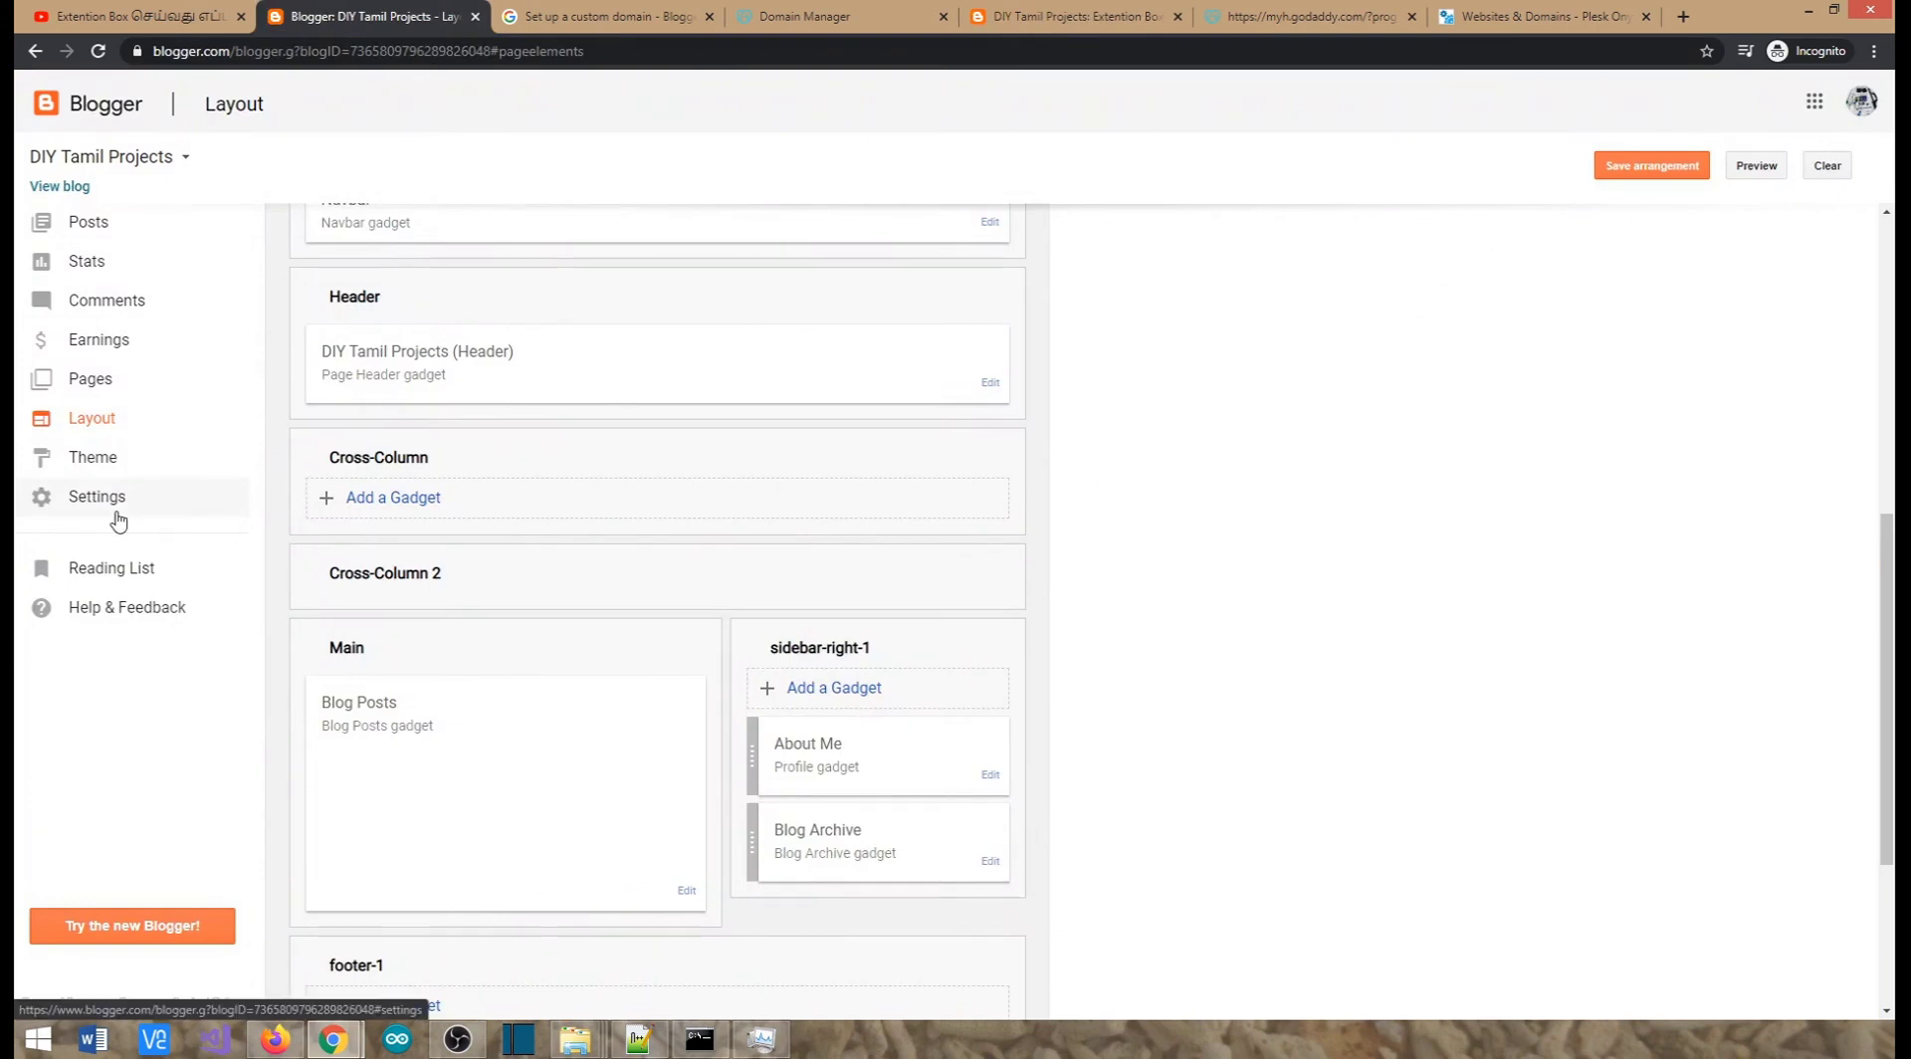
pyautogui.click(83, 457)
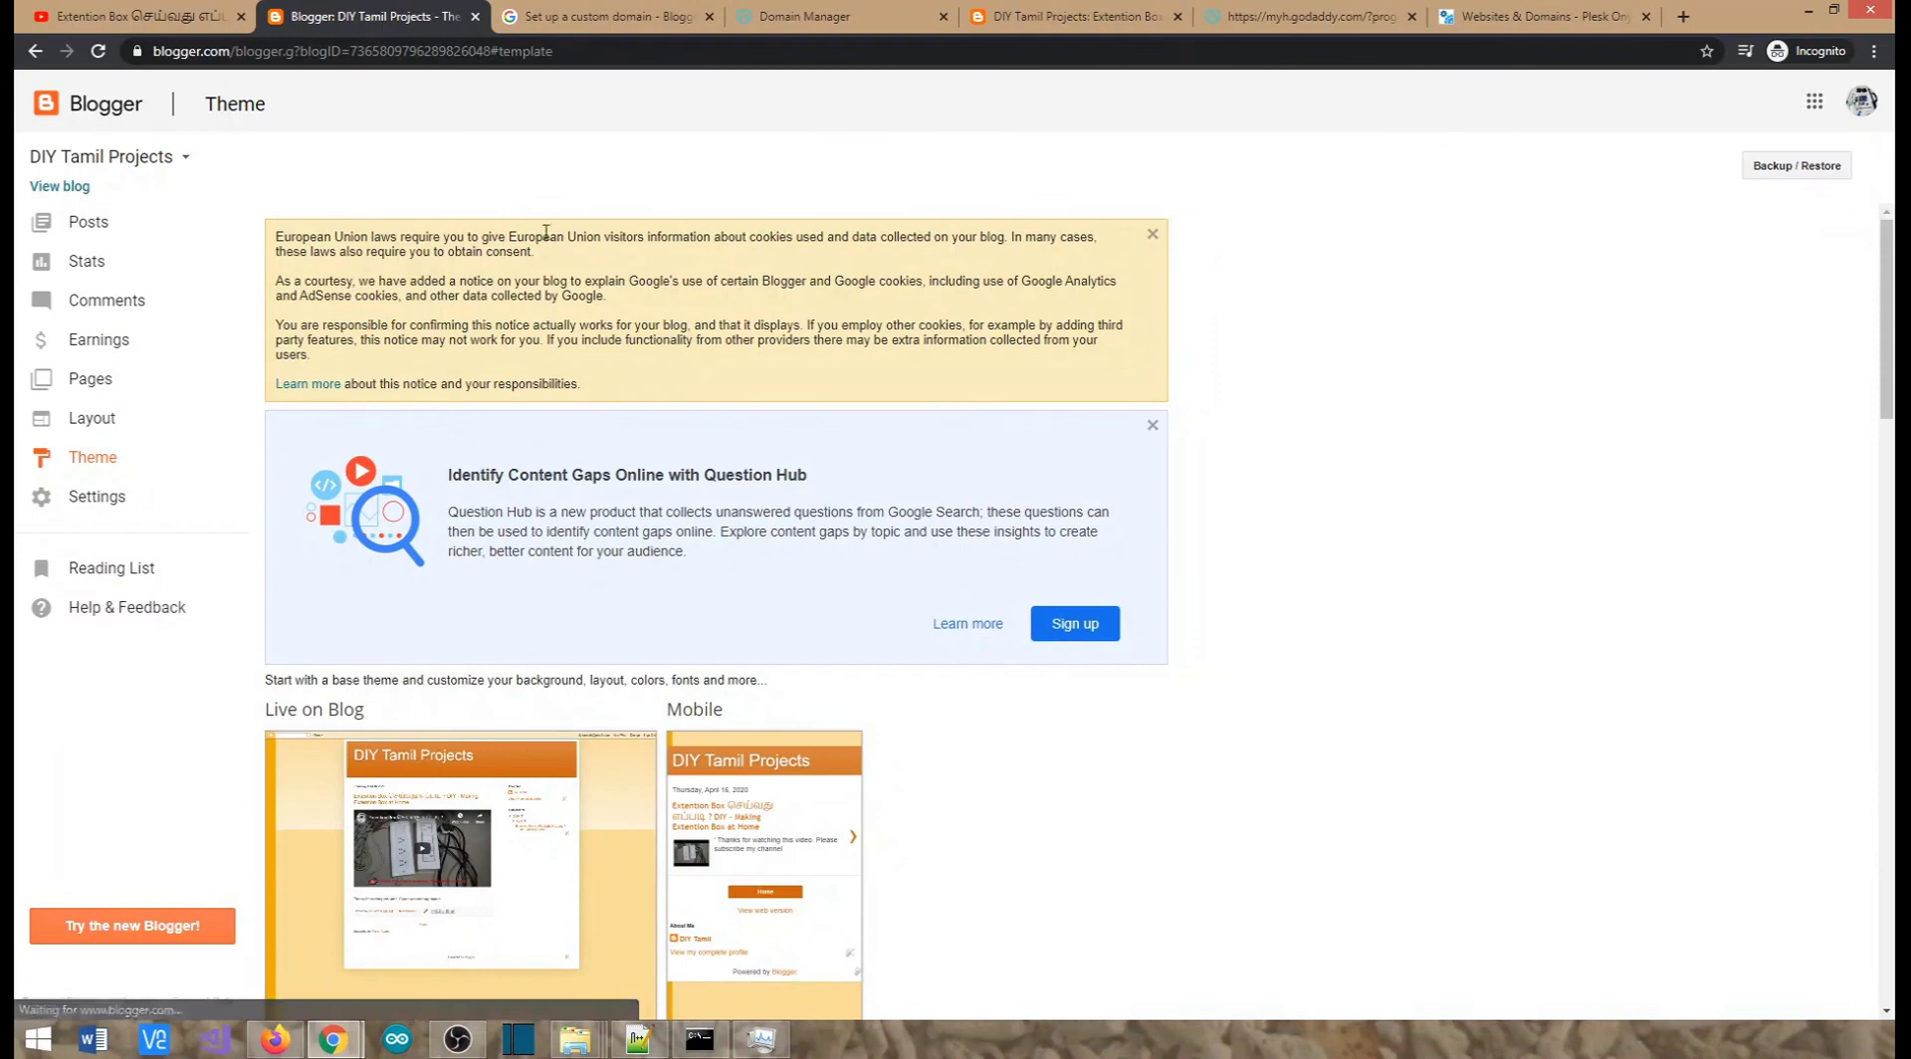
pyautogui.click(1021, 18)
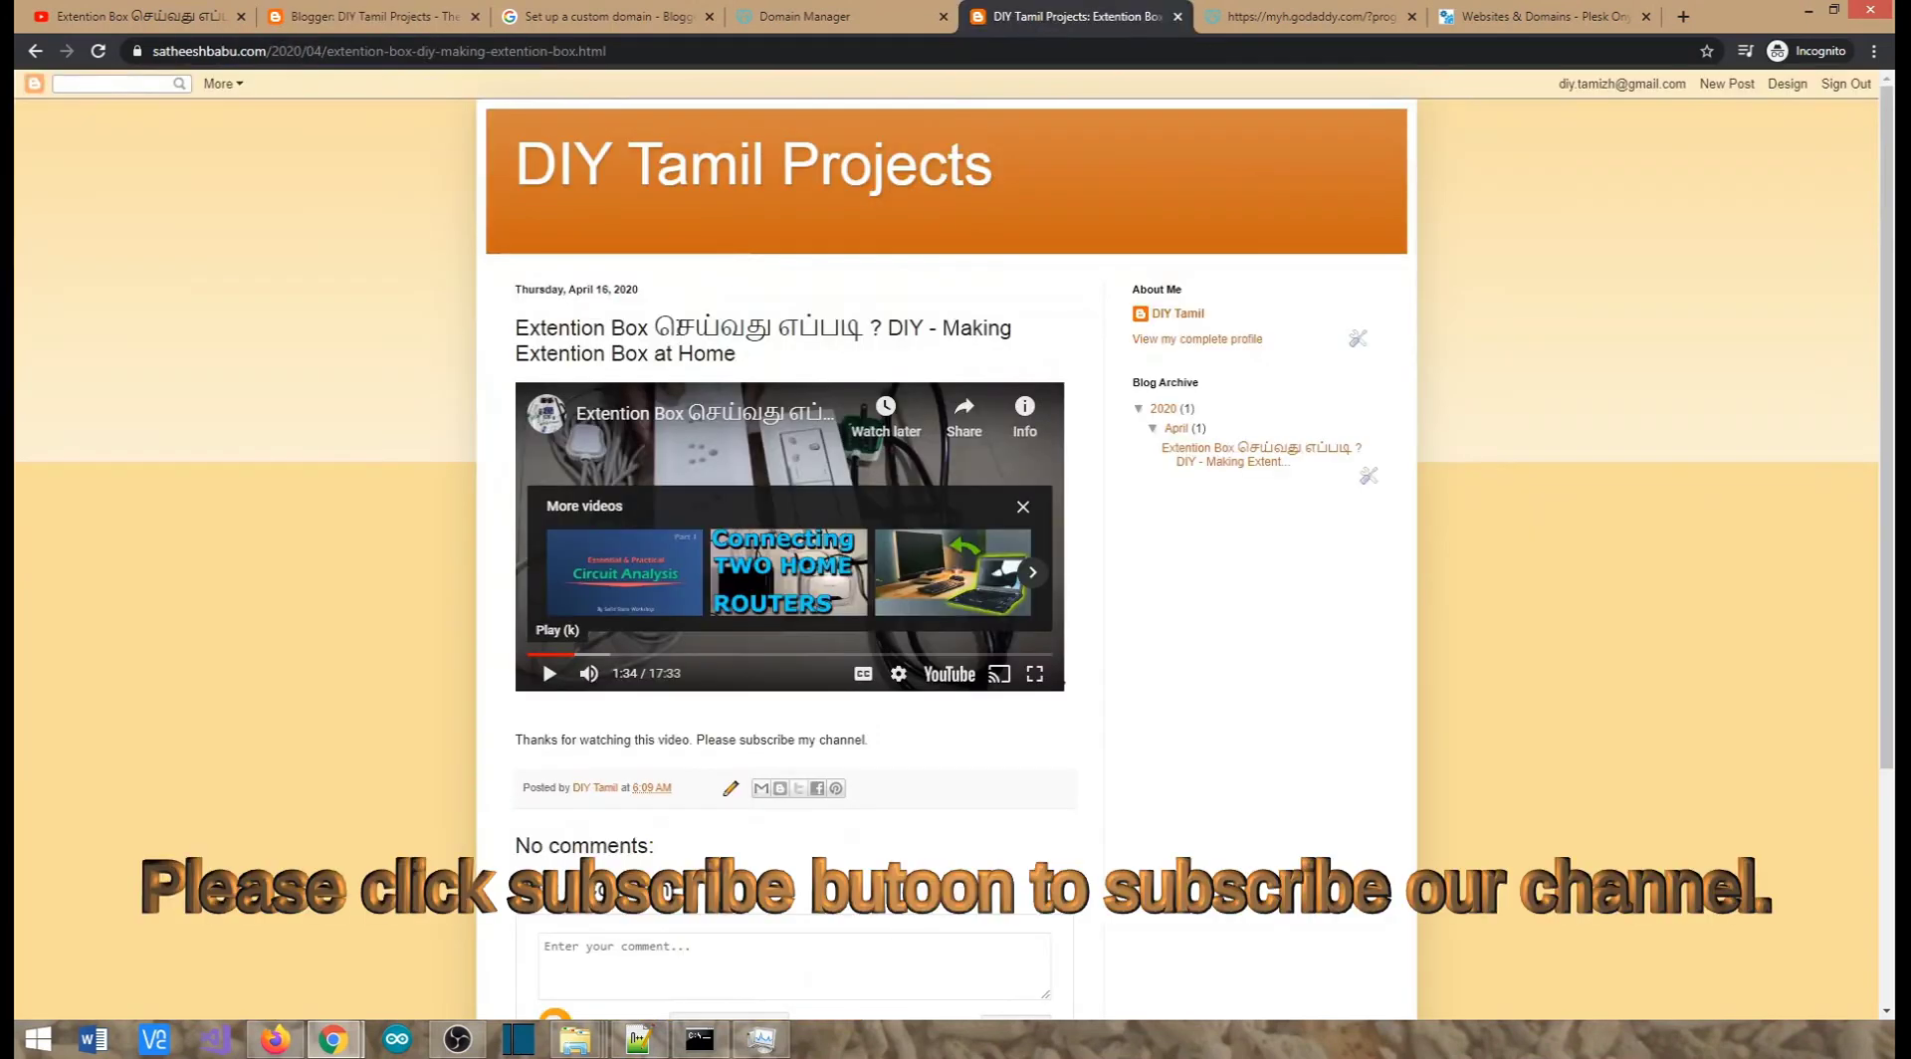